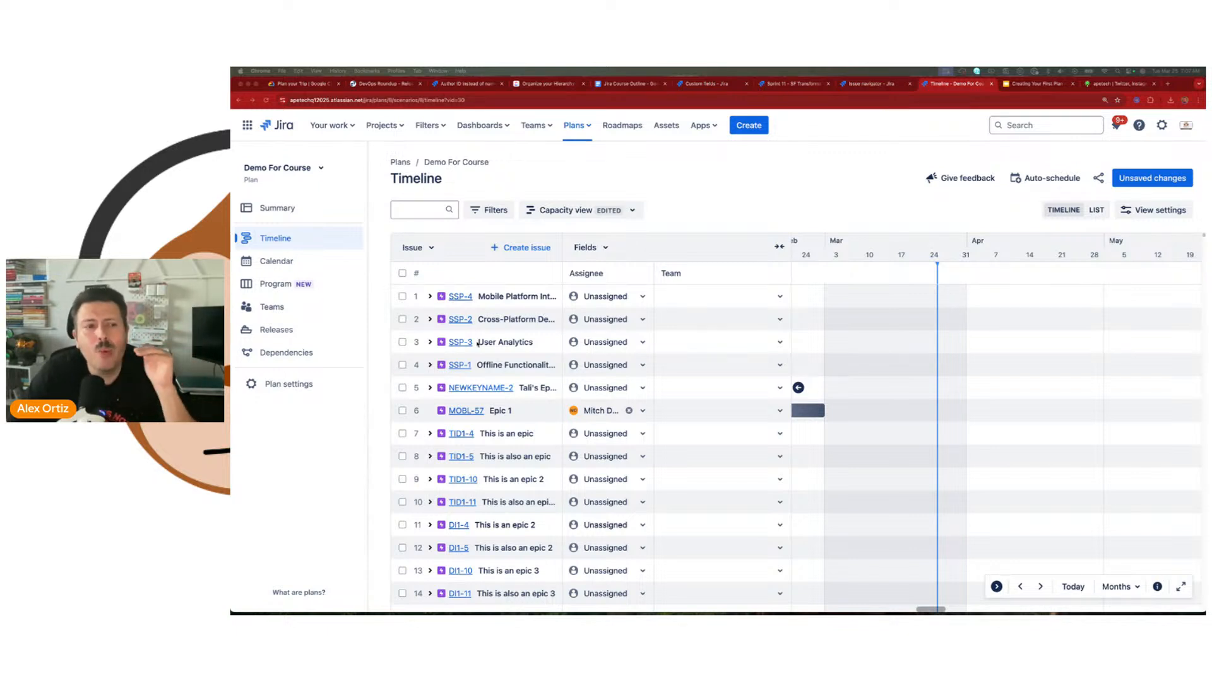
Step: Open the scheduling settings of the Demo For Course plan and examine the estimation options
click(283, 386)
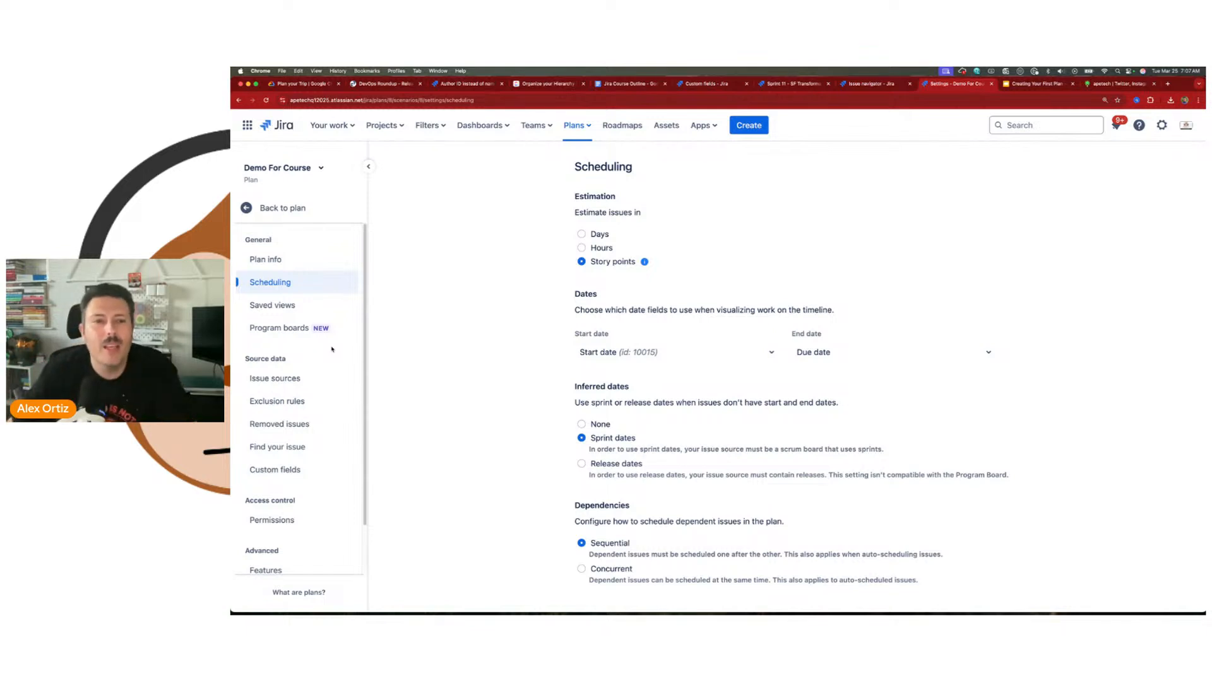
click(303, 208)
click(285, 385)
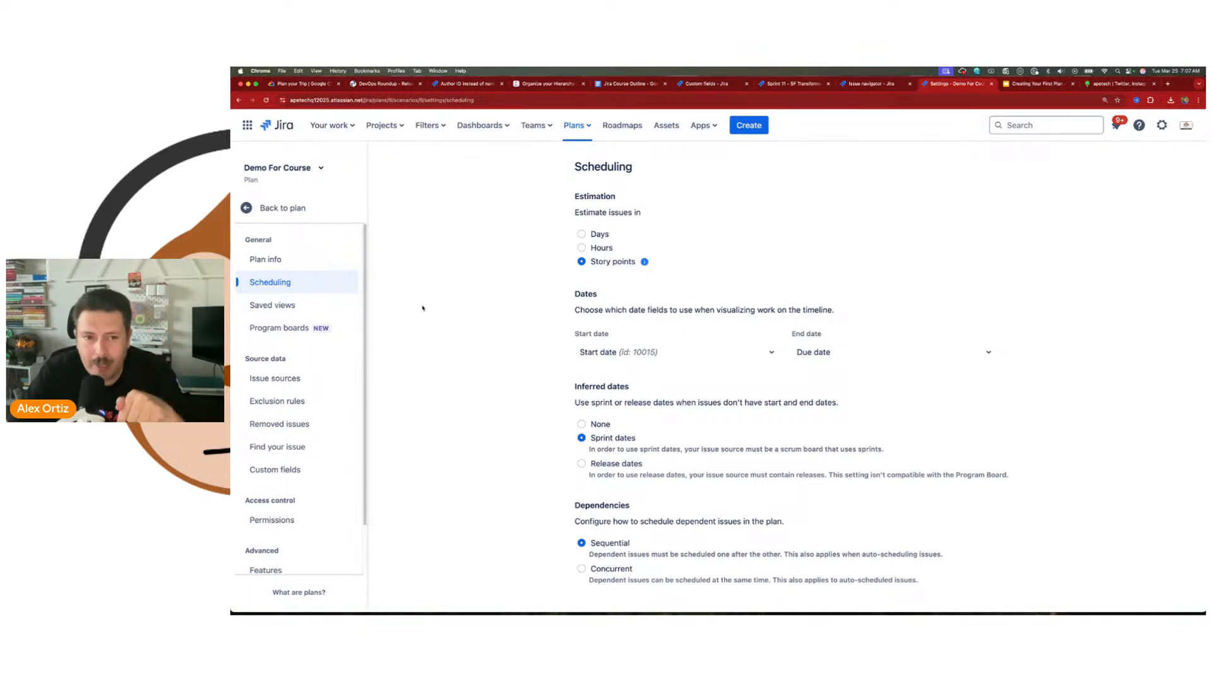
drag(576, 198, 649, 215)
click(649, 214)
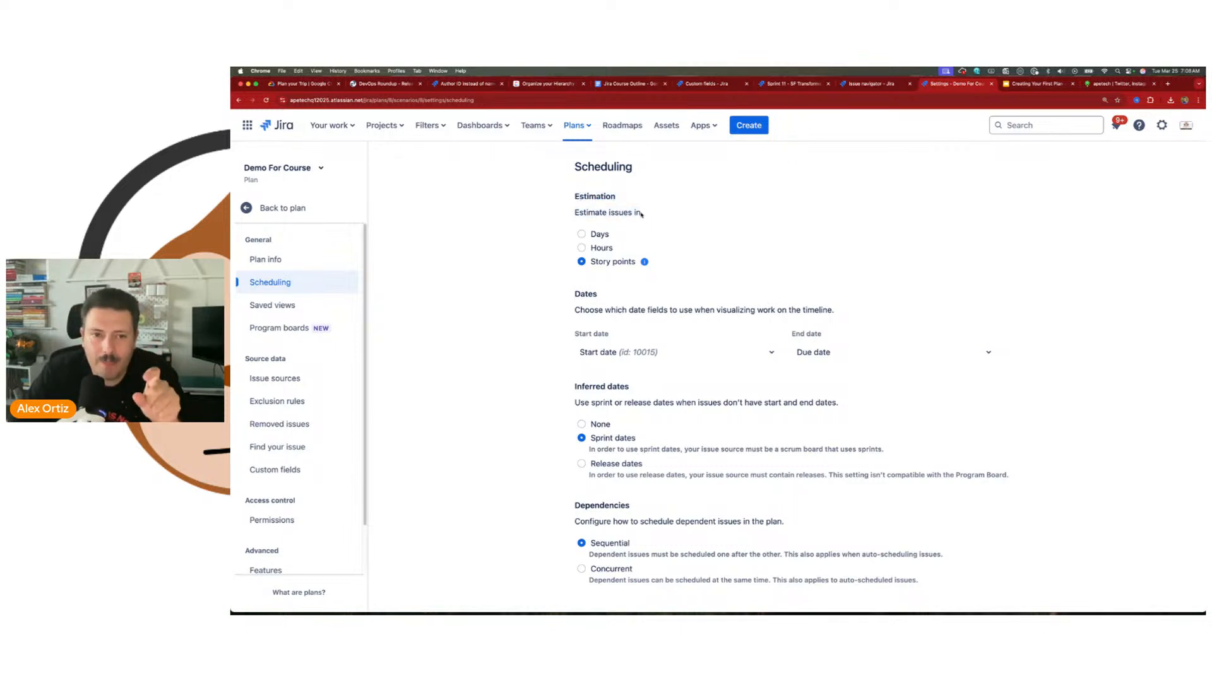
Step: Try out the days, hours and story points options as the plan's estimation unit
click(581, 234)
click(582, 249)
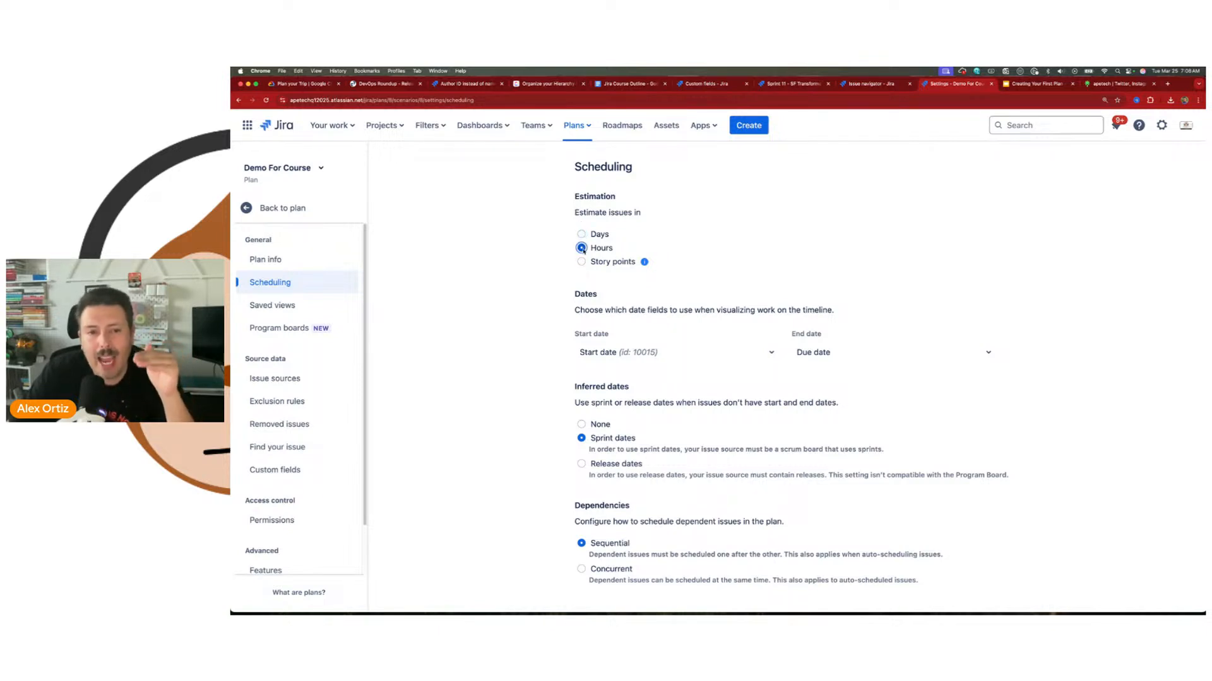
click(582, 262)
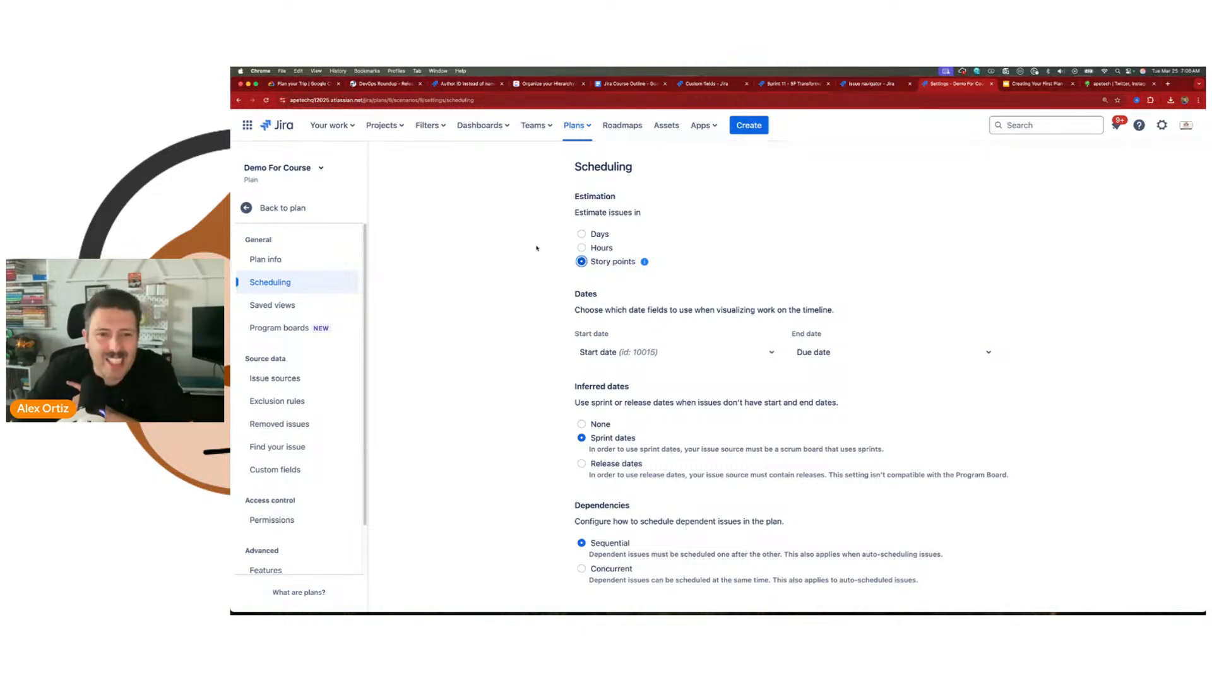
click(581, 234)
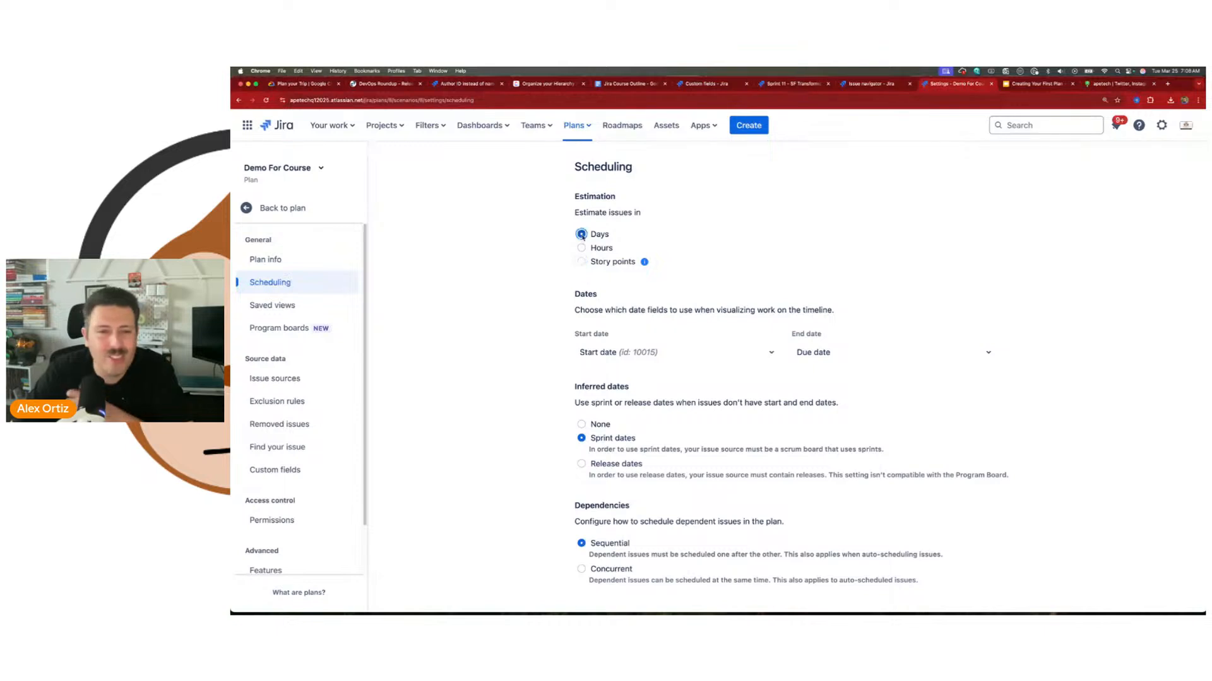
click(581, 248)
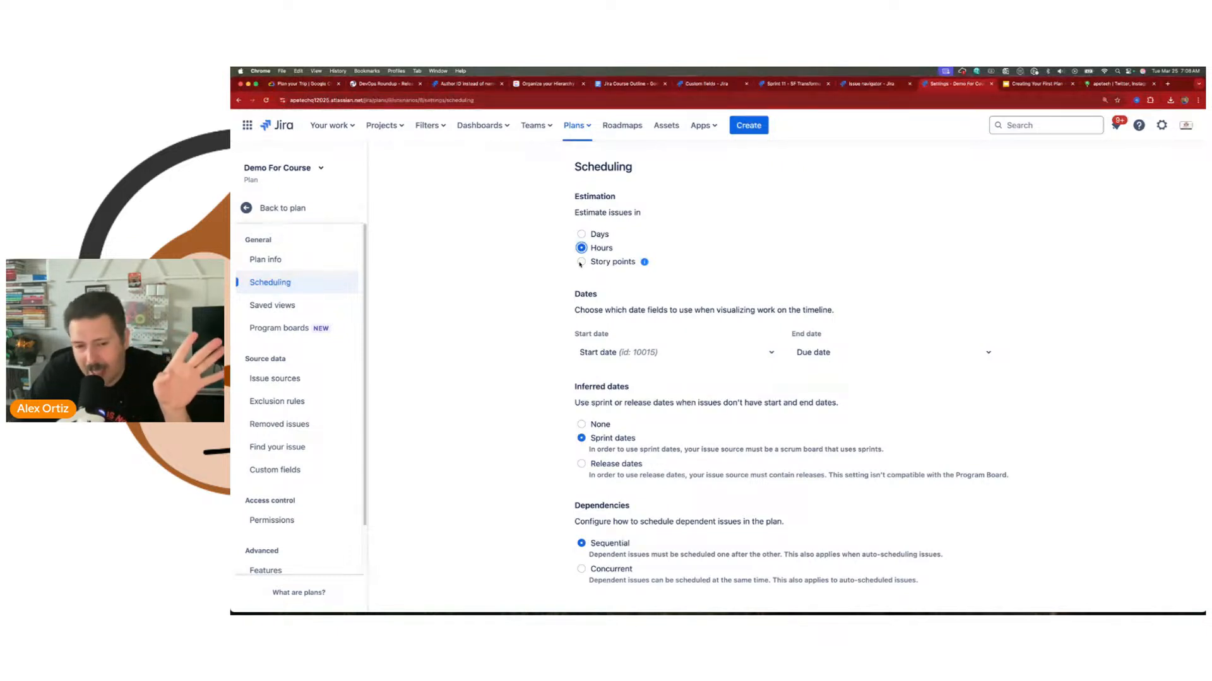
click(581, 262)
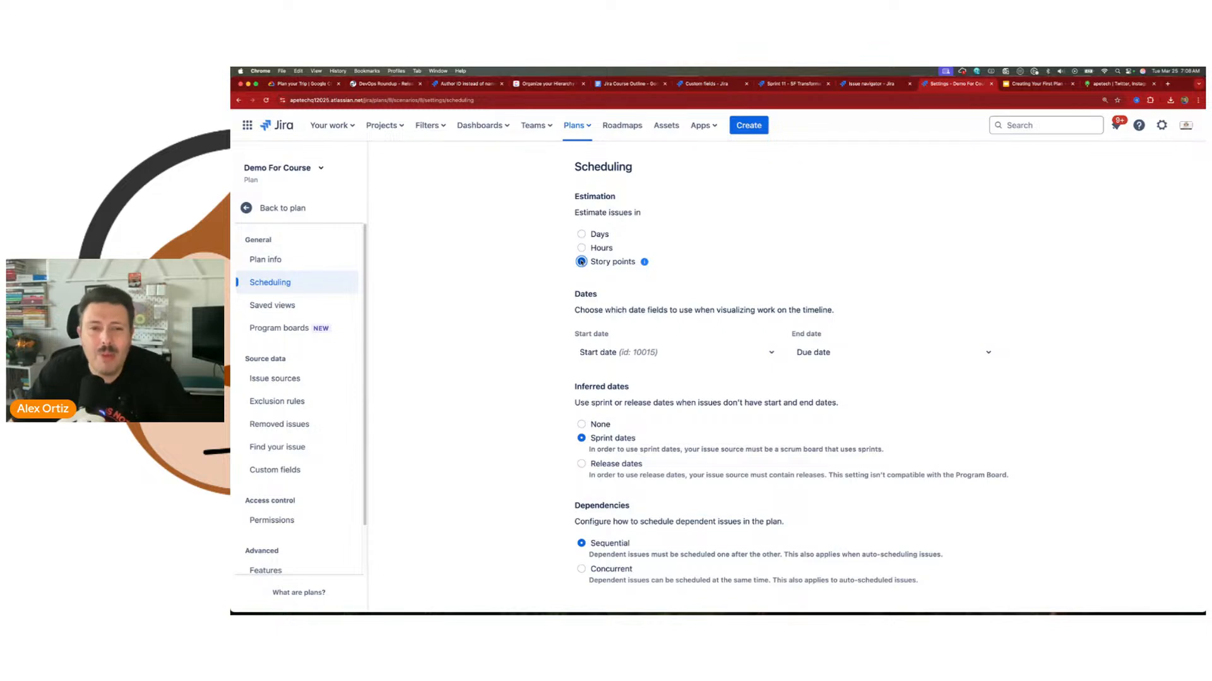
Step: Set the plan's estimation unit to hours and return to the plan's timeline
click(581, 248)
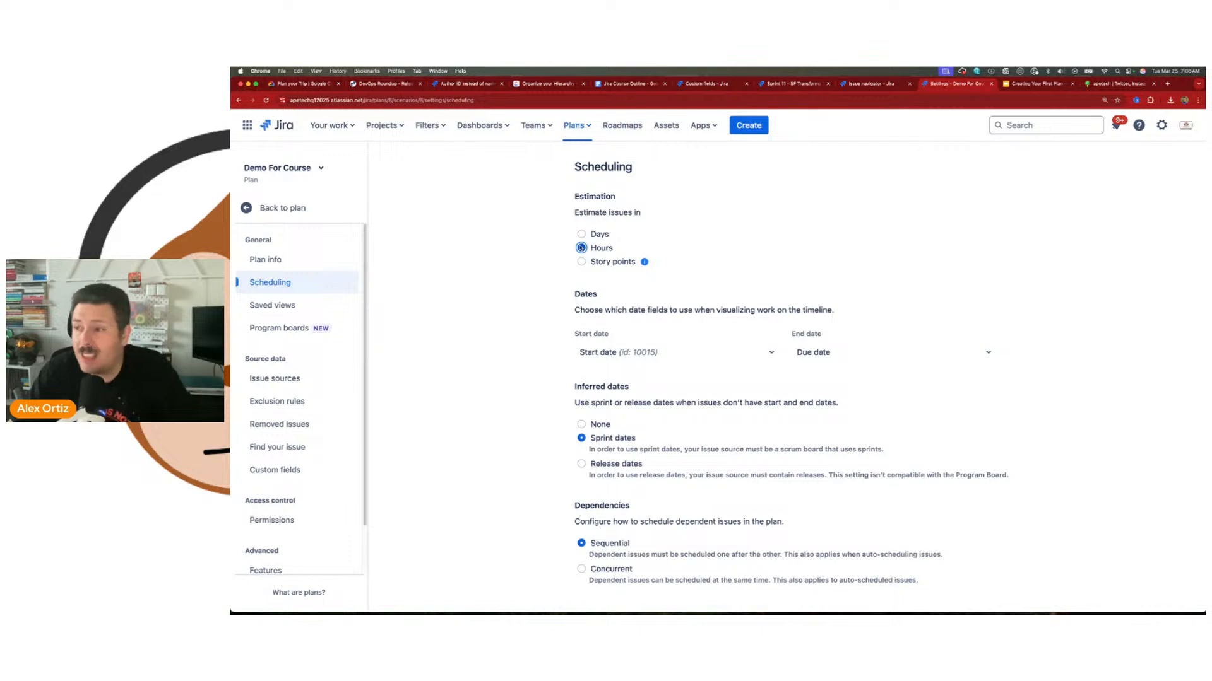
click(297, 215)
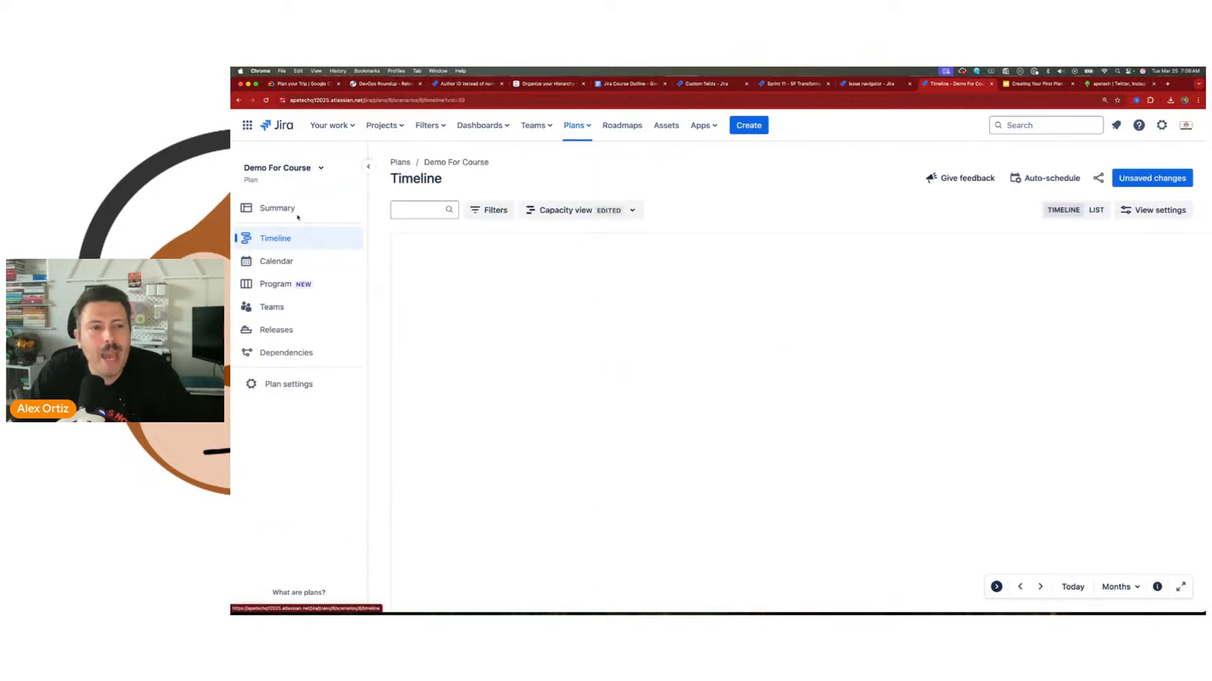
Step: Add the Progress (hours) field as a column in the plan timeline
click(575, 250)
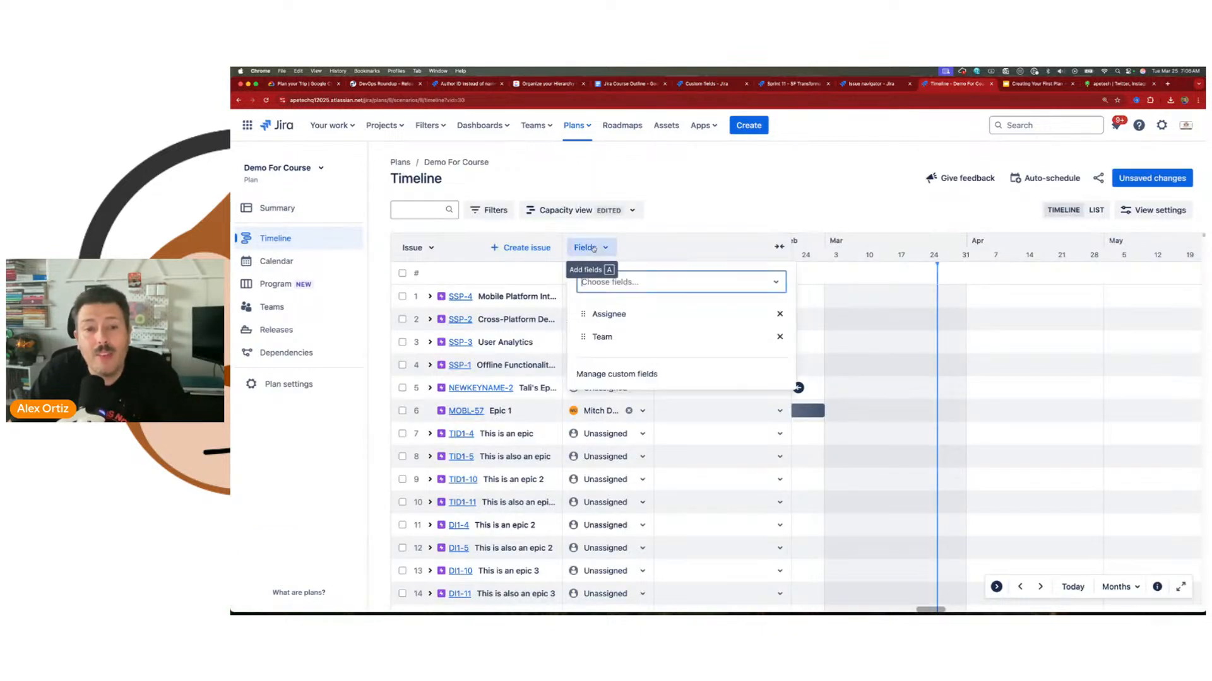
text(pro)
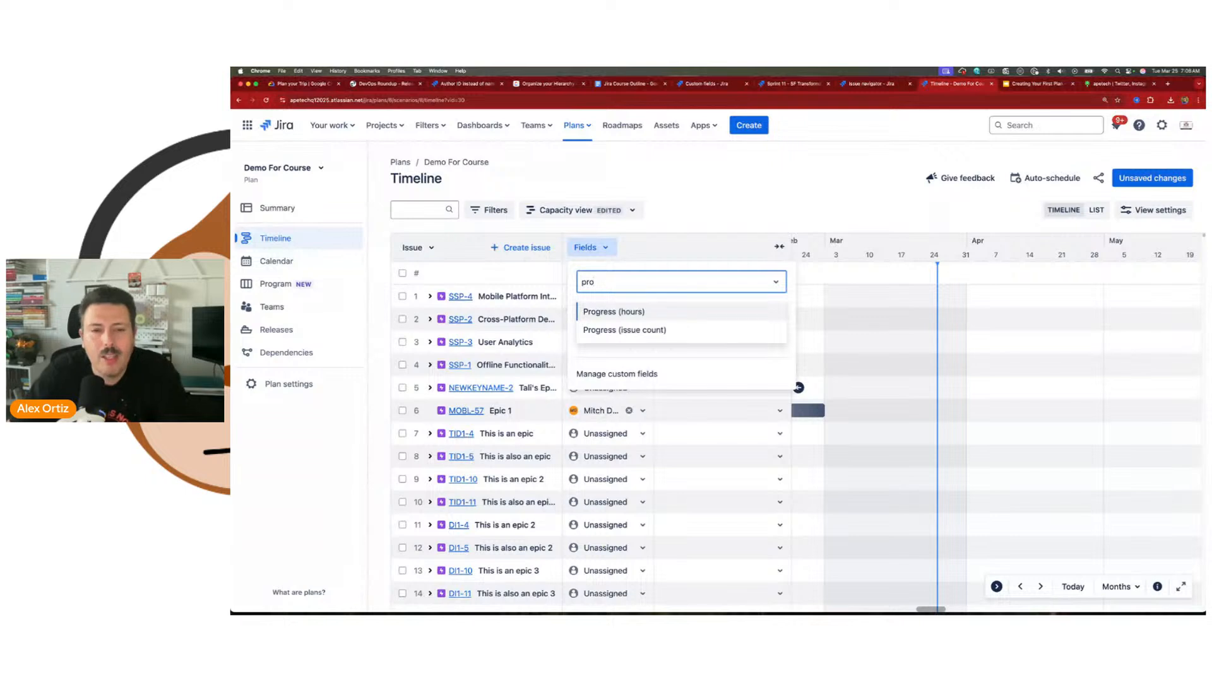
click(604, 313)
click(783, 202)
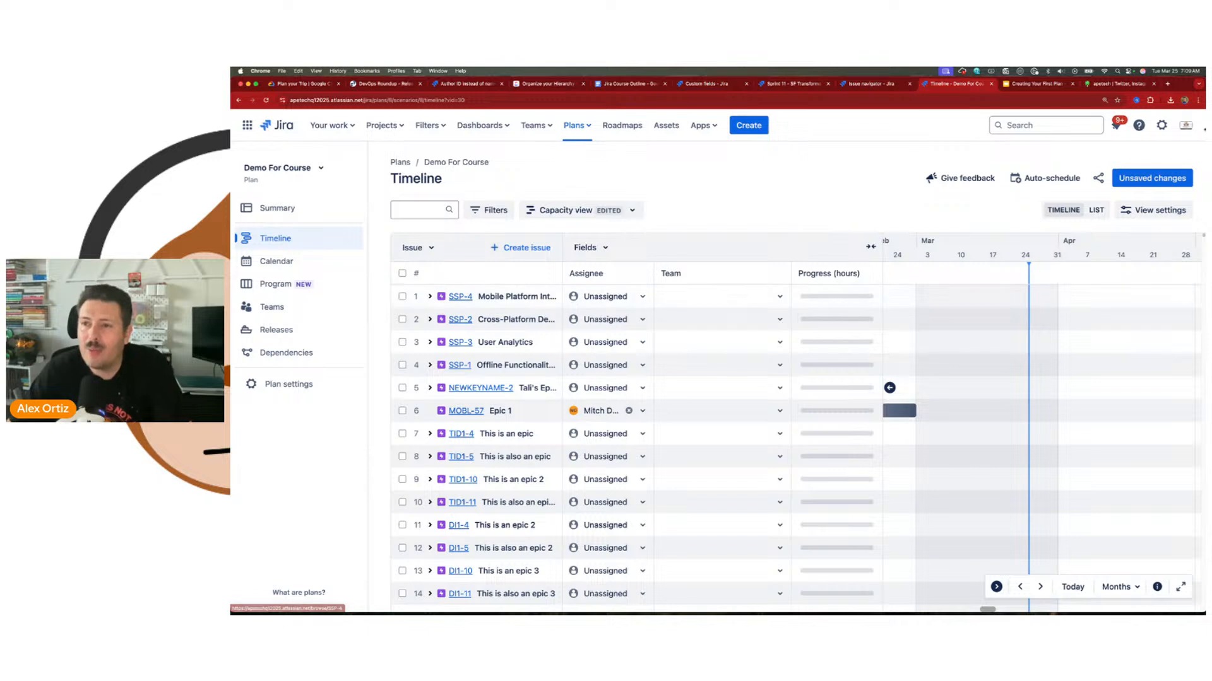
click(1160, 125)
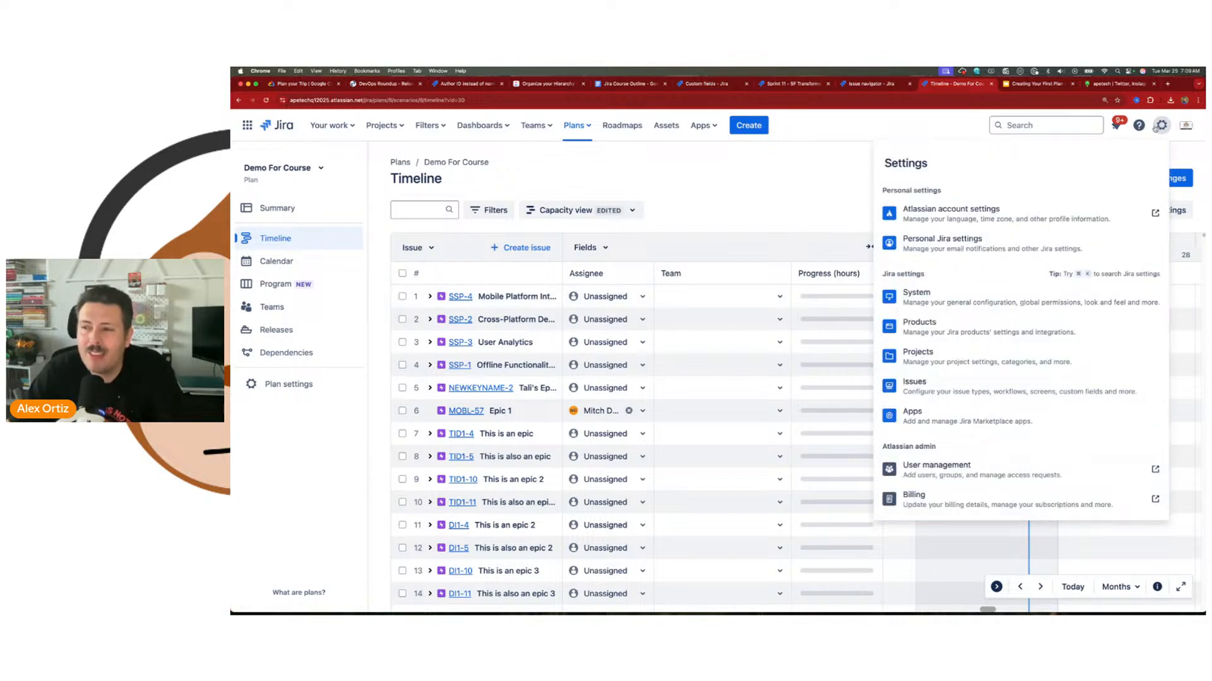
click(1159, 125)
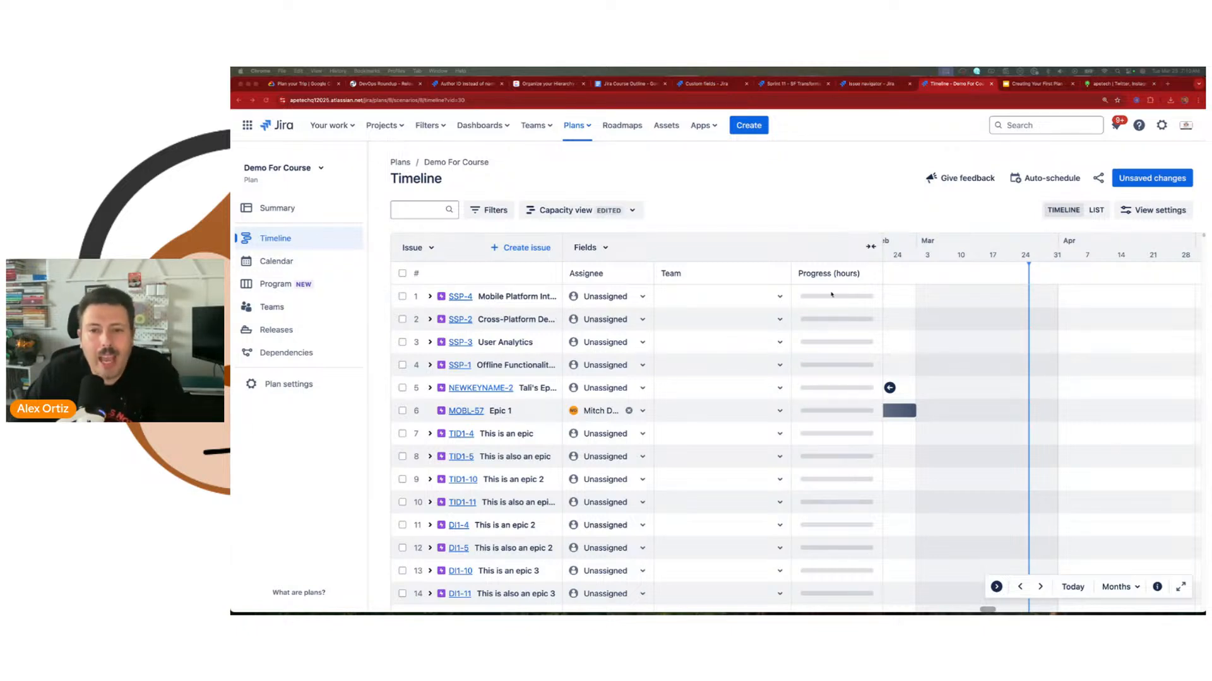
Step: Open the SSP-4 Mobile Platform Integration epic and go to the field configuration of its issue type
click(460, 297)
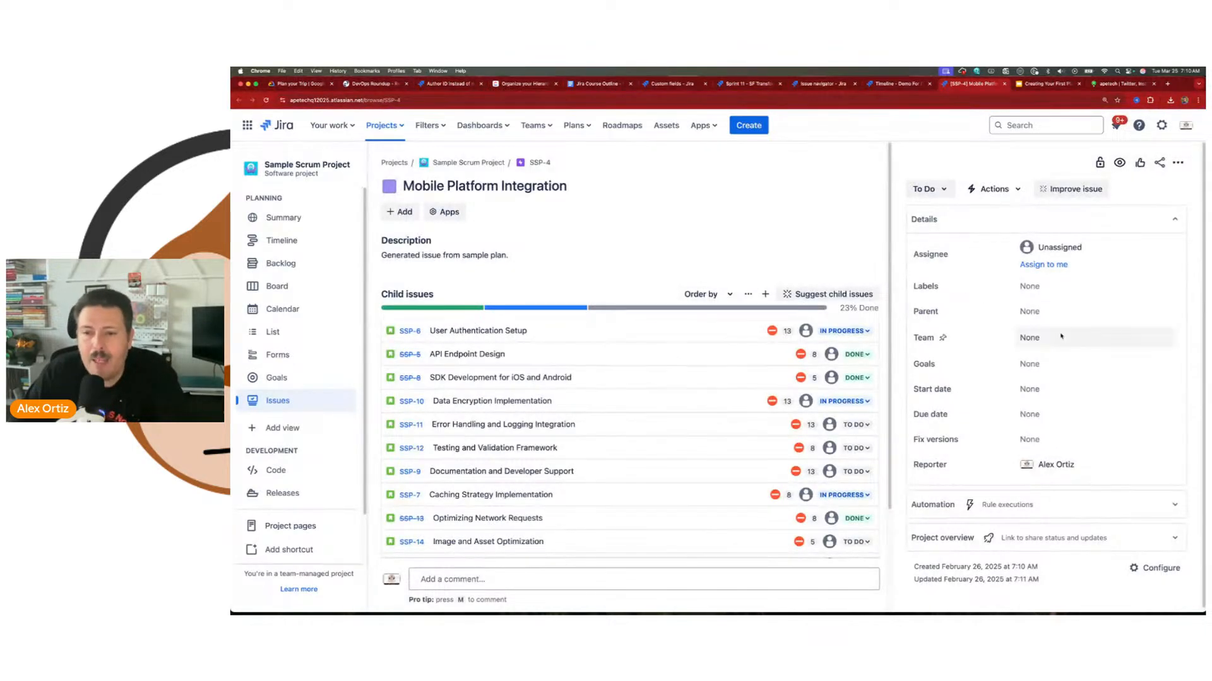
scroll(1044, 473, down, 1)
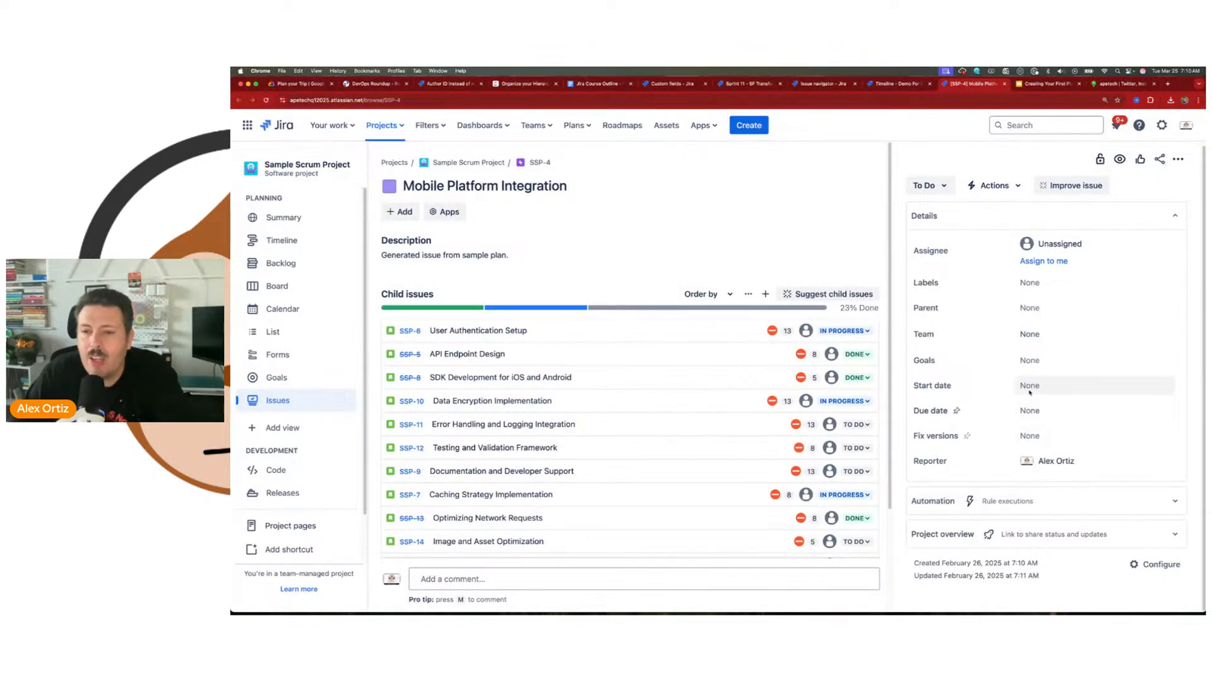
click(1147, 566)
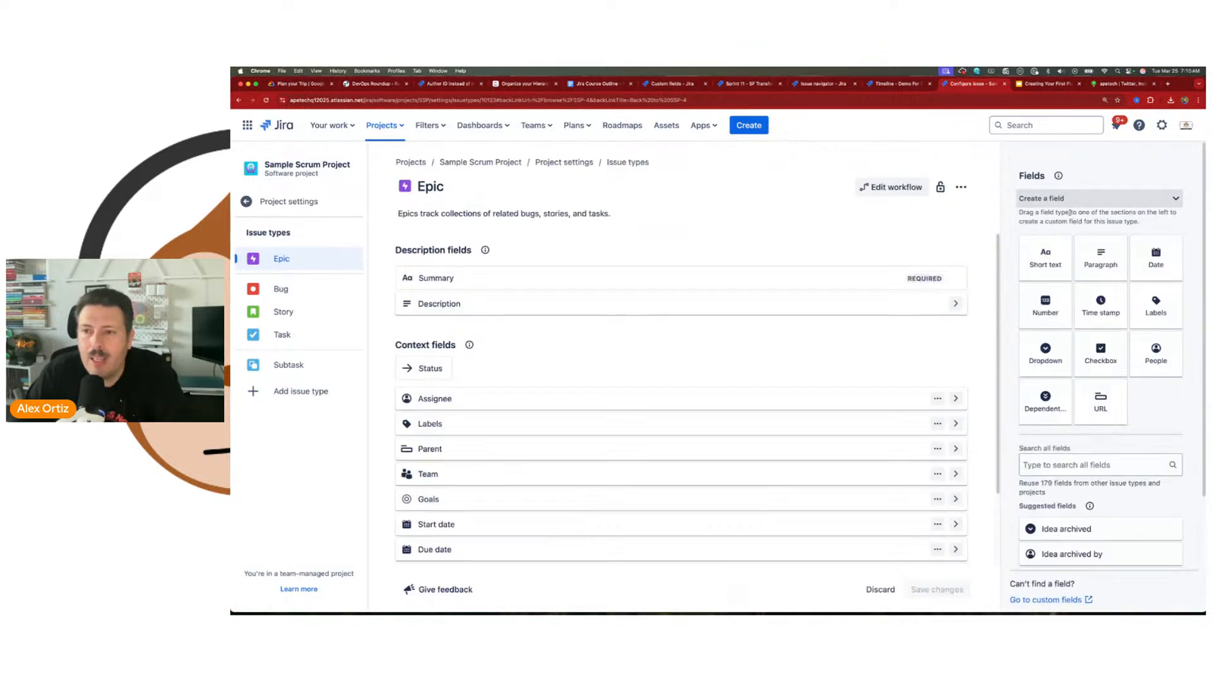
Step: Find the Original estimate field, add it to the Epic's context fields between Parent and Team, and save the changes
click(1079, 466)
text(ori)
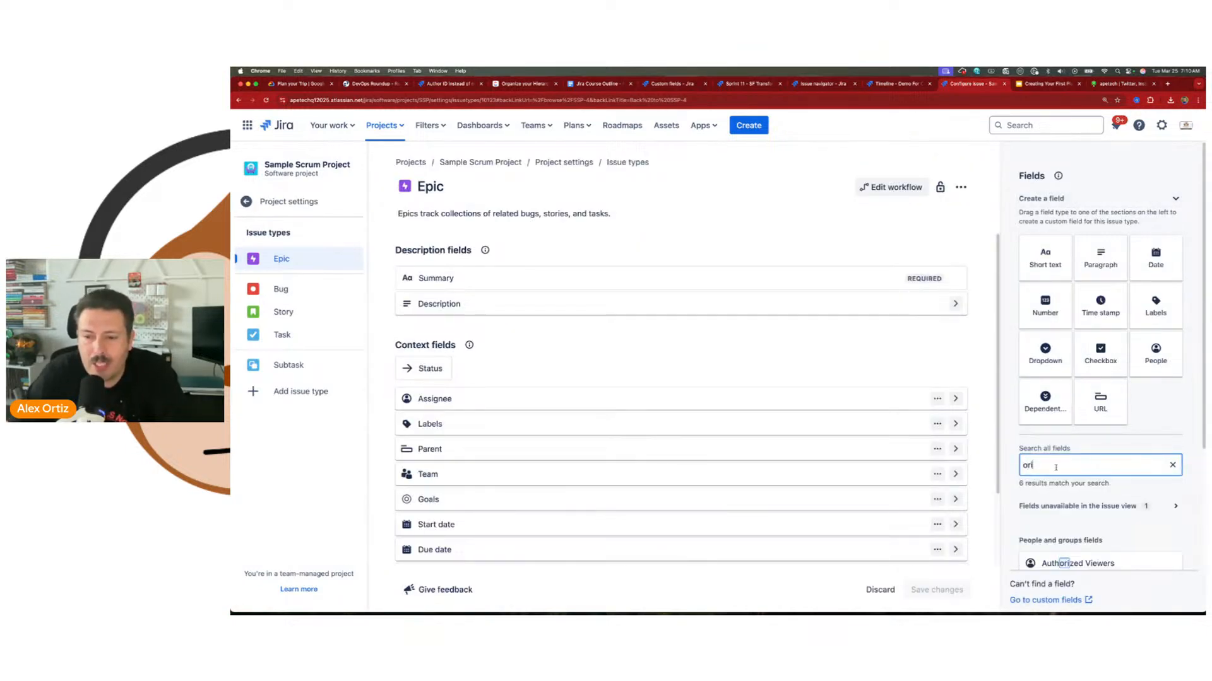
scroll(1082, 493, down, 5)
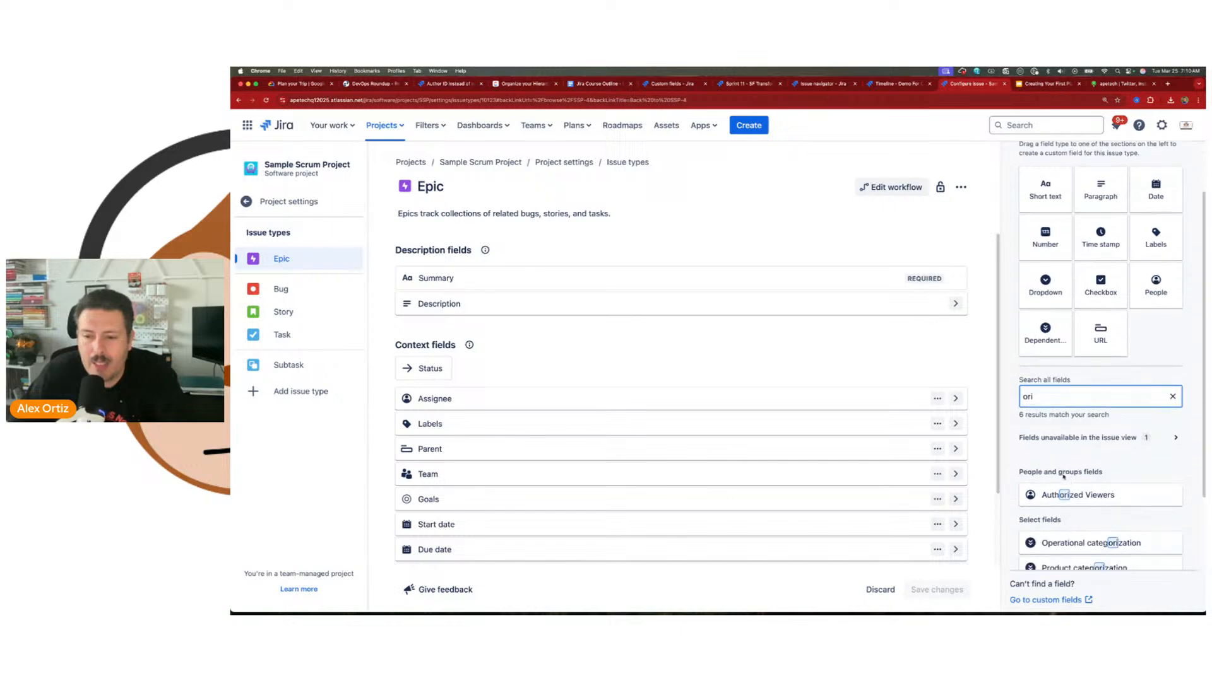
drag(1094, 519, 597, 457)
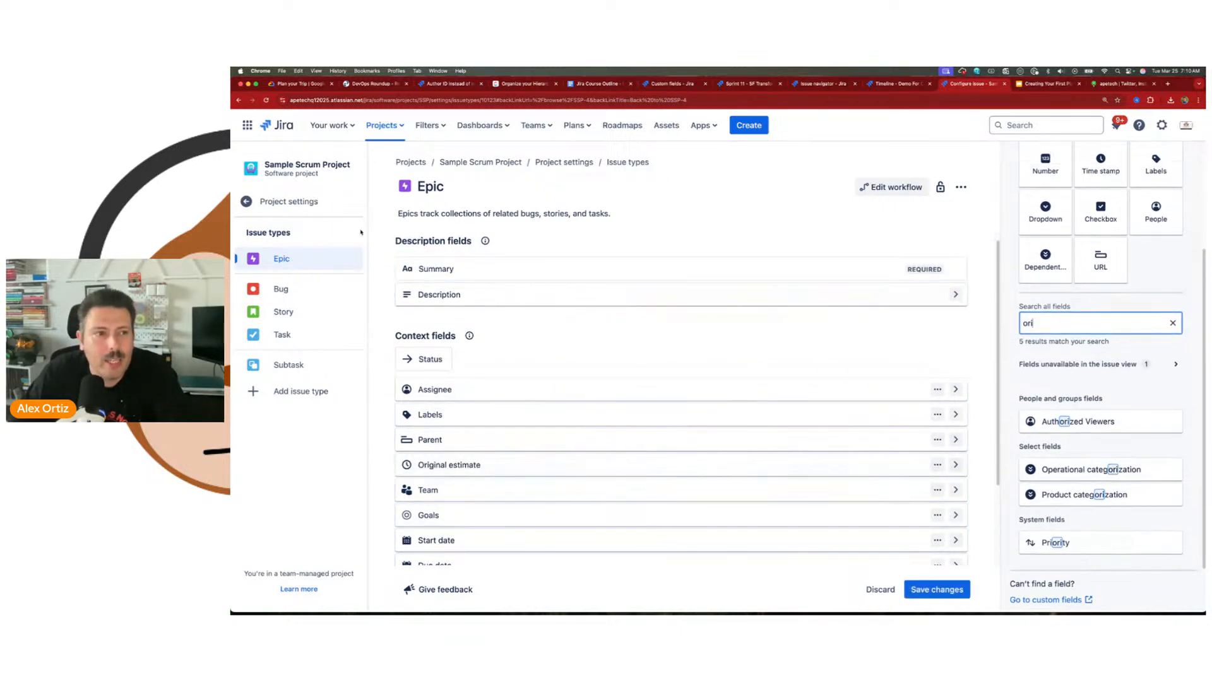
click(285, 208)
click(826, 214)
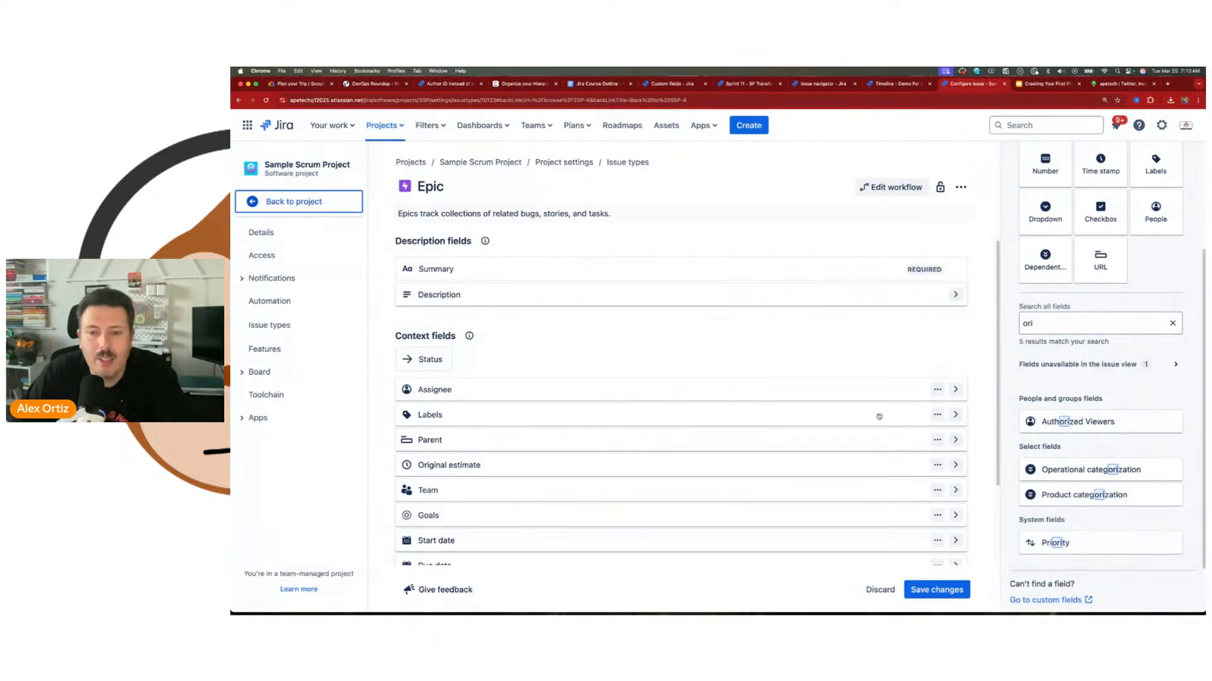
click(935, 585)
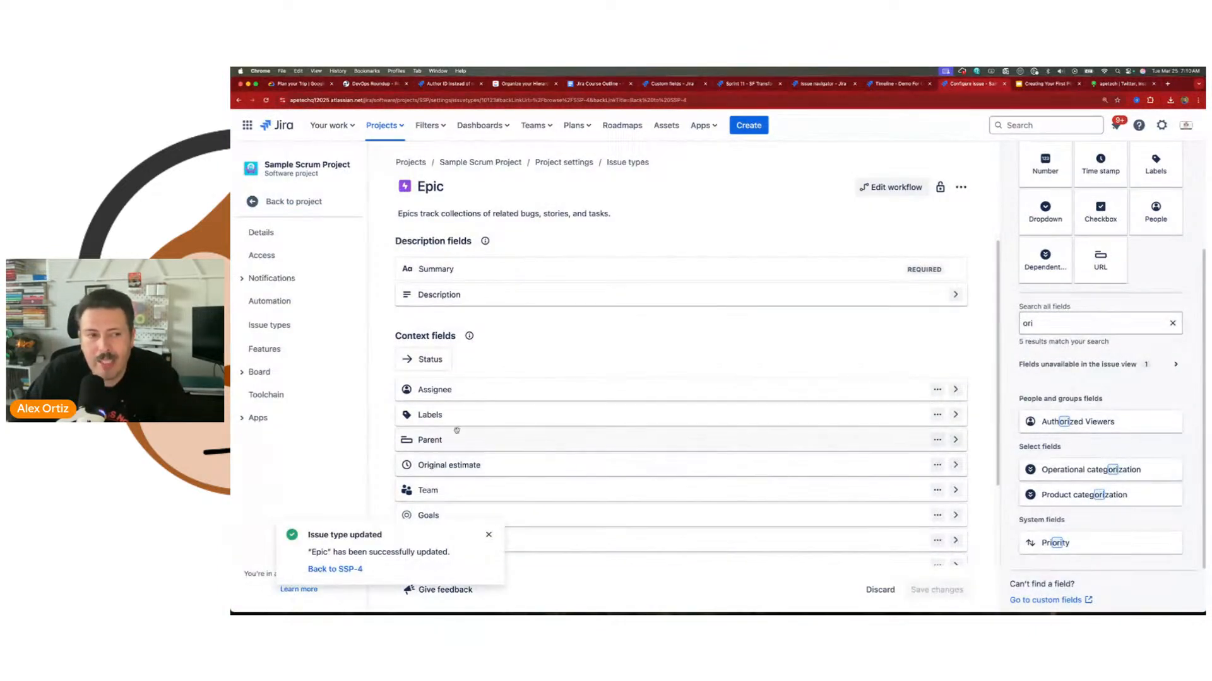
Step: Reopen epic SSP-4 from its child issue on the project board and set its original estimate to 50h
click(286, 201)
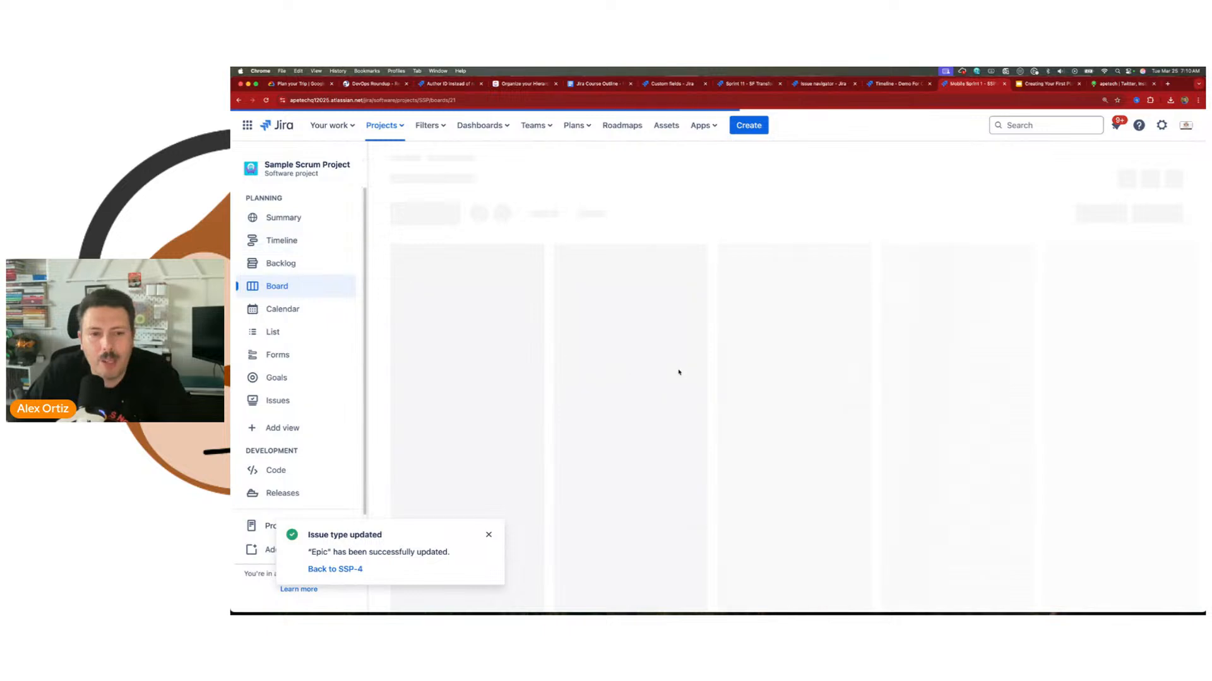
click(624, 282)
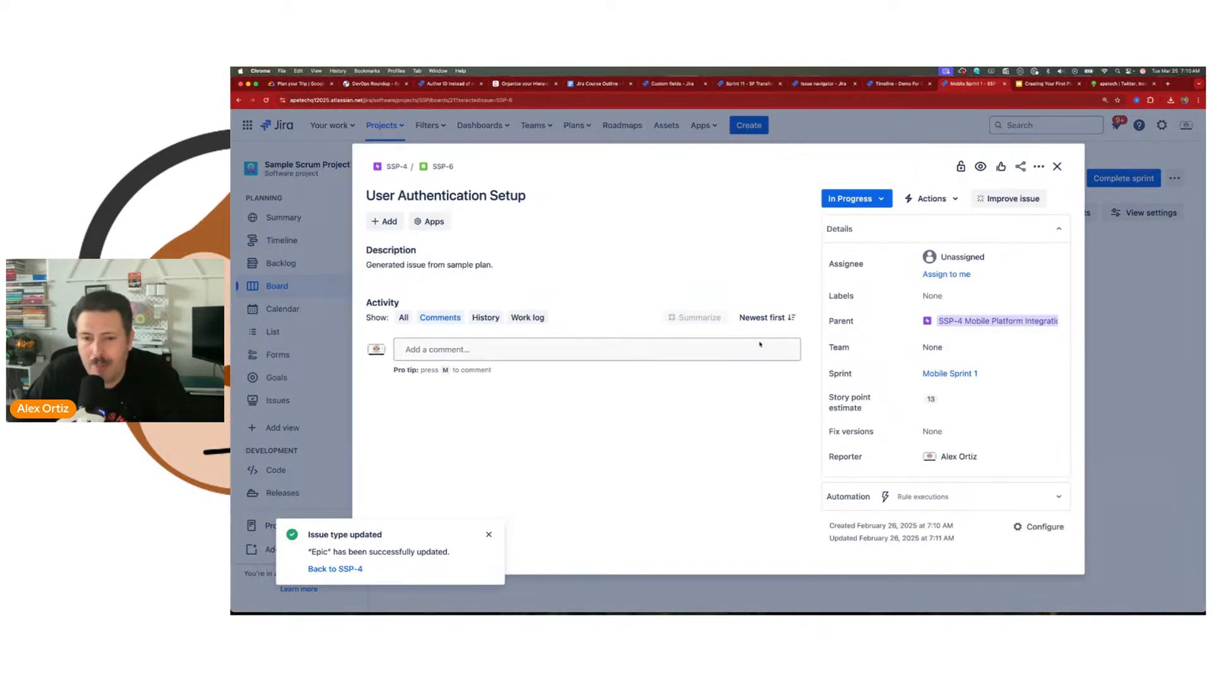
click(394, 167)
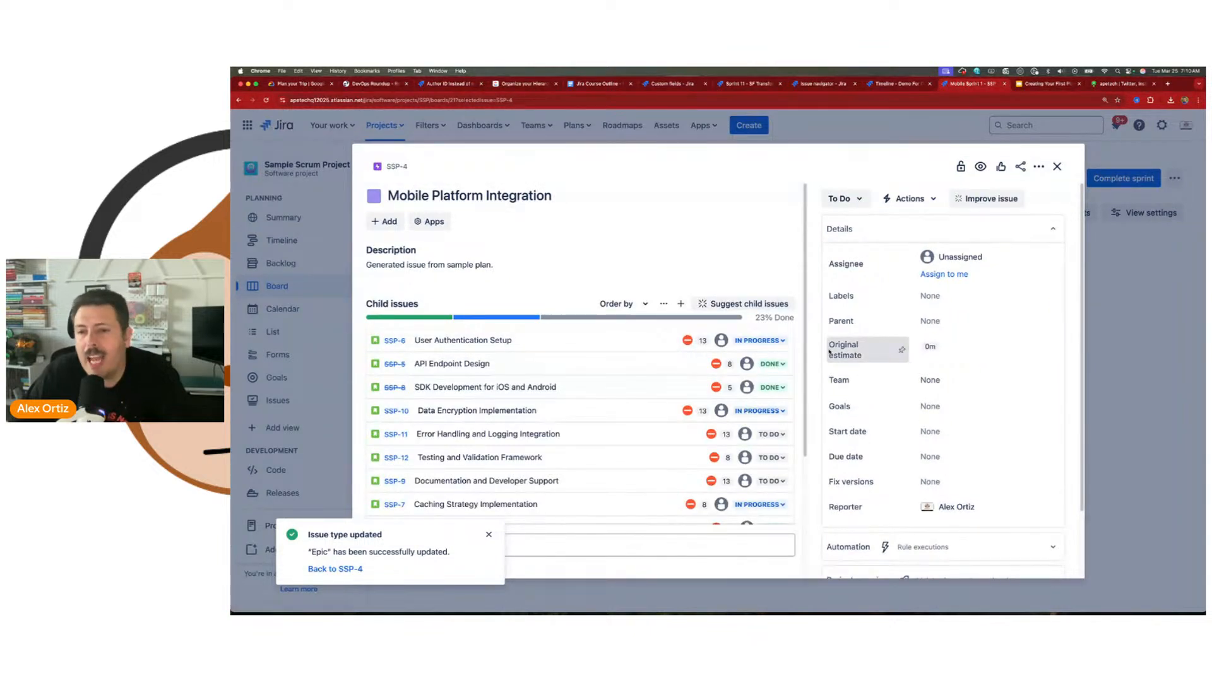
click(930, 347)
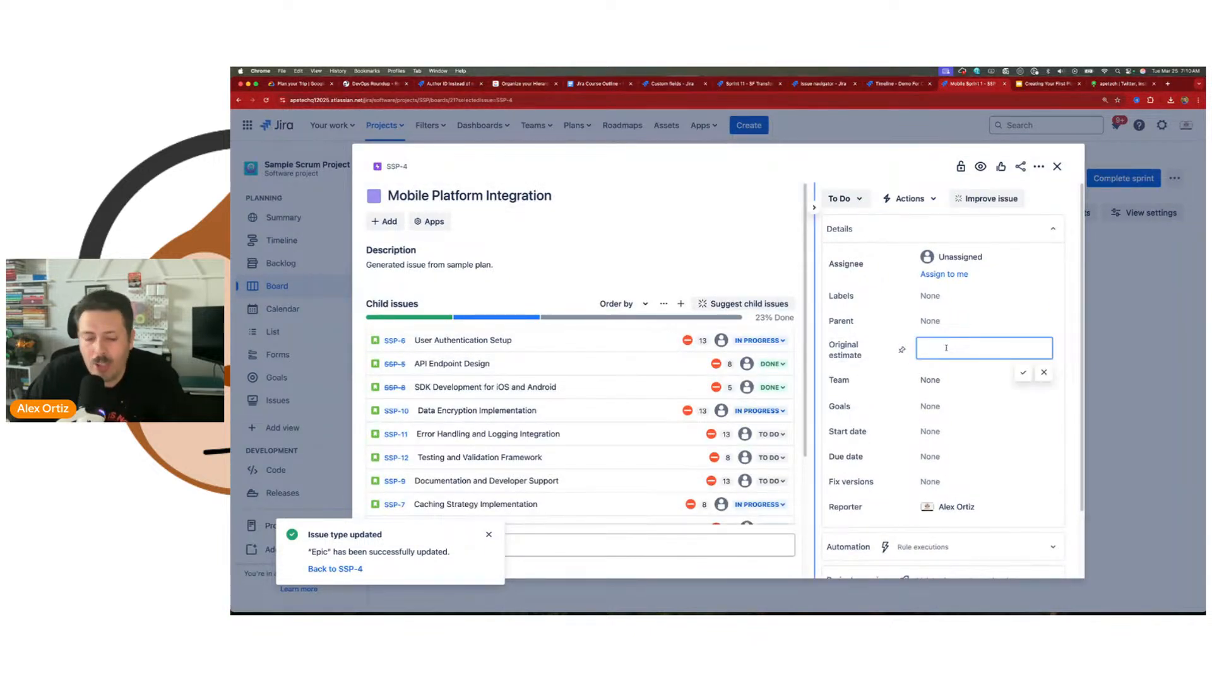
text(50h)
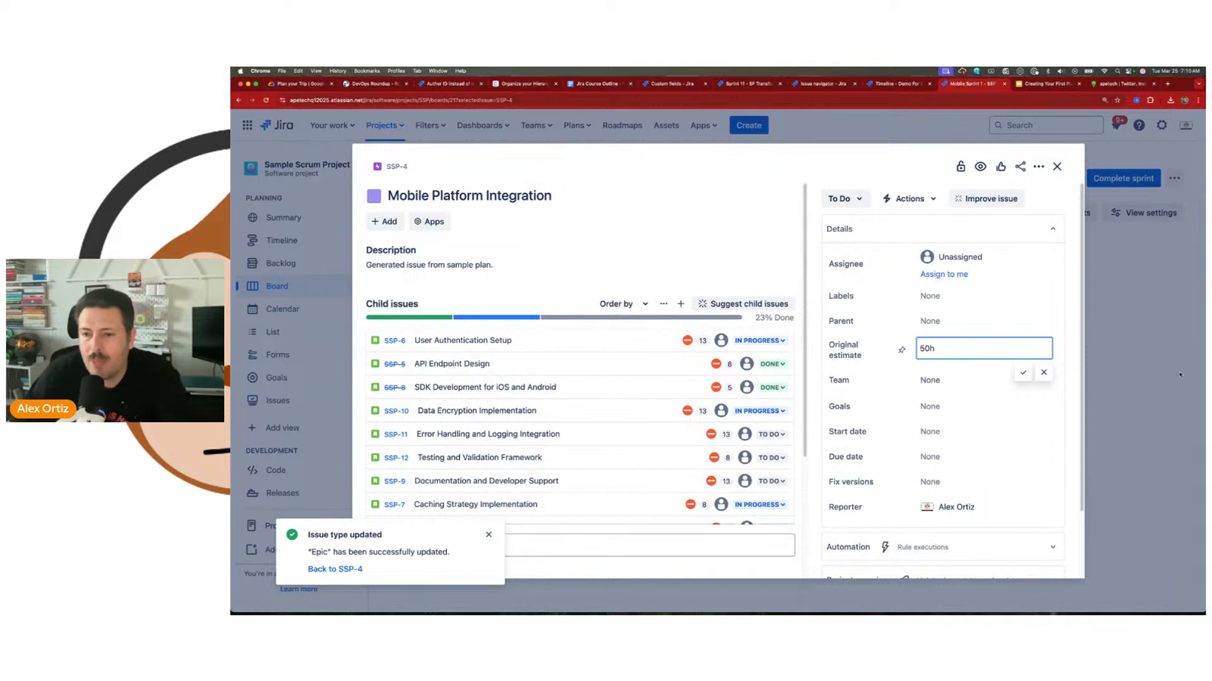
click(1022, 372)
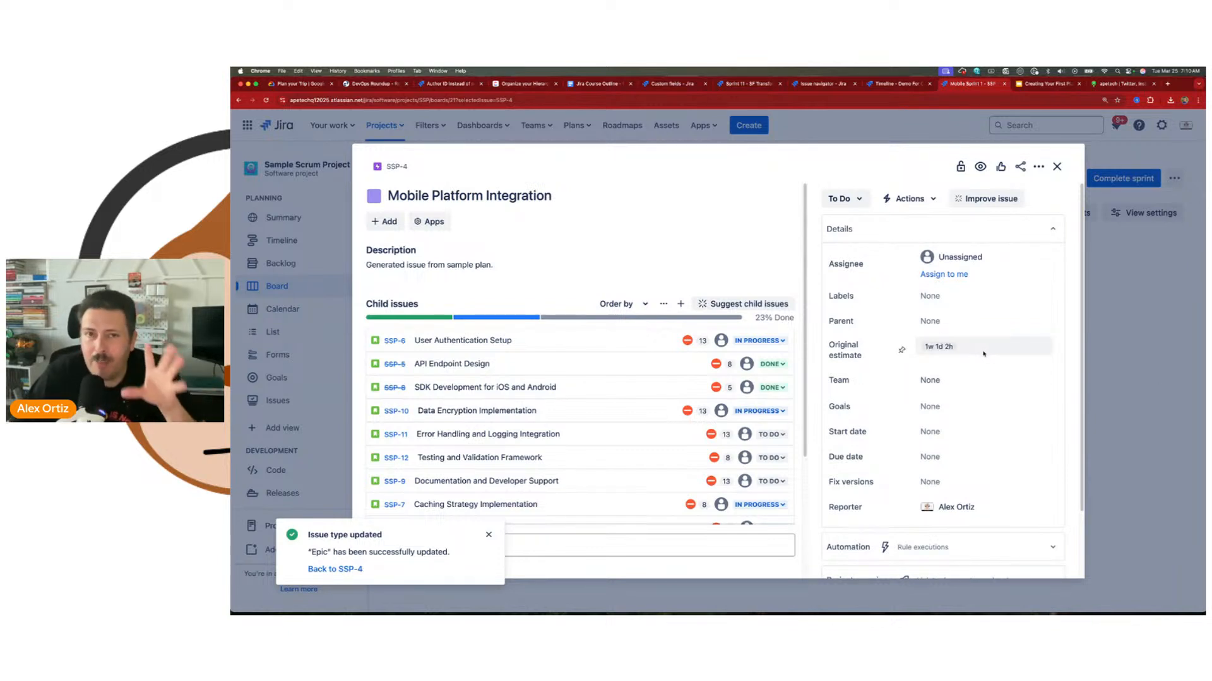
Step: Reload the Demo For Course timeline and examine the hour-based progress breakdown of epic SSP-4
click(899, 83)
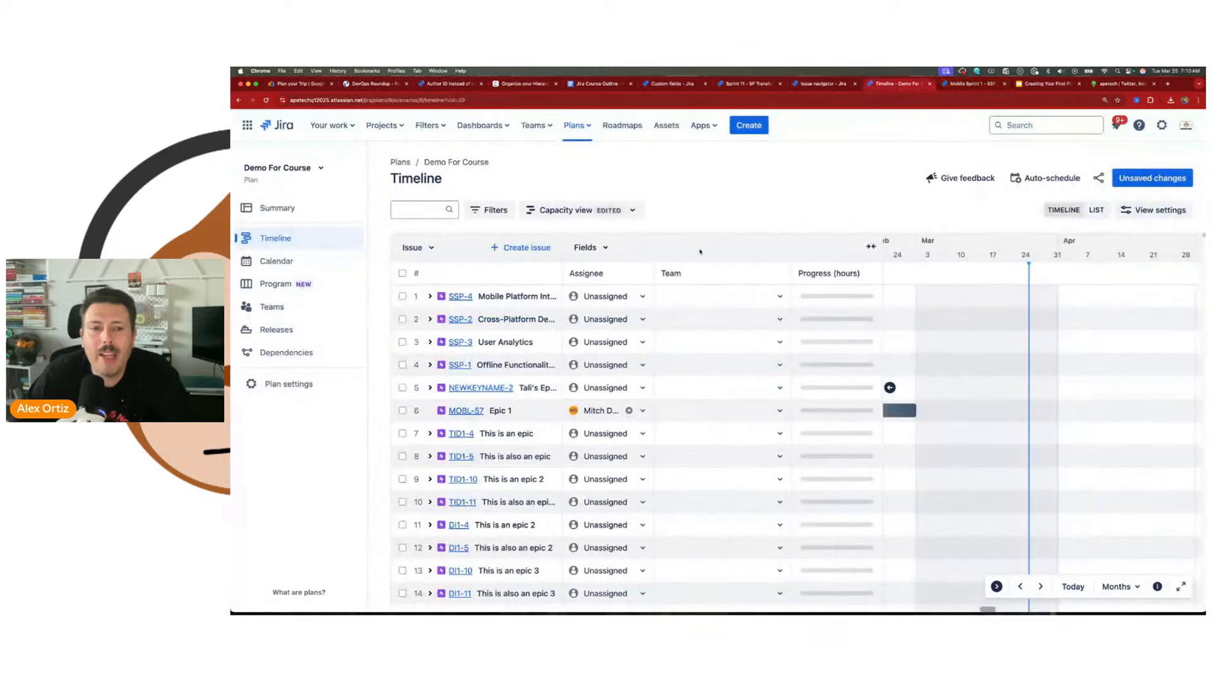
click(266, 100)
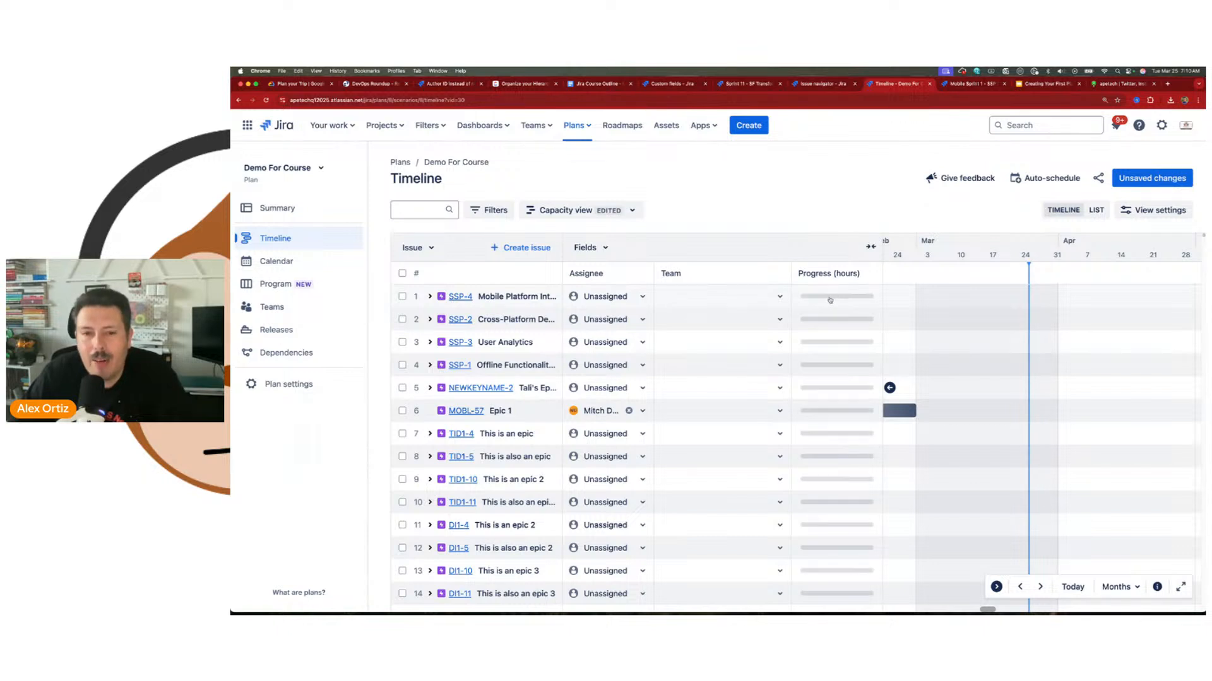
mouse_move(836, 299)
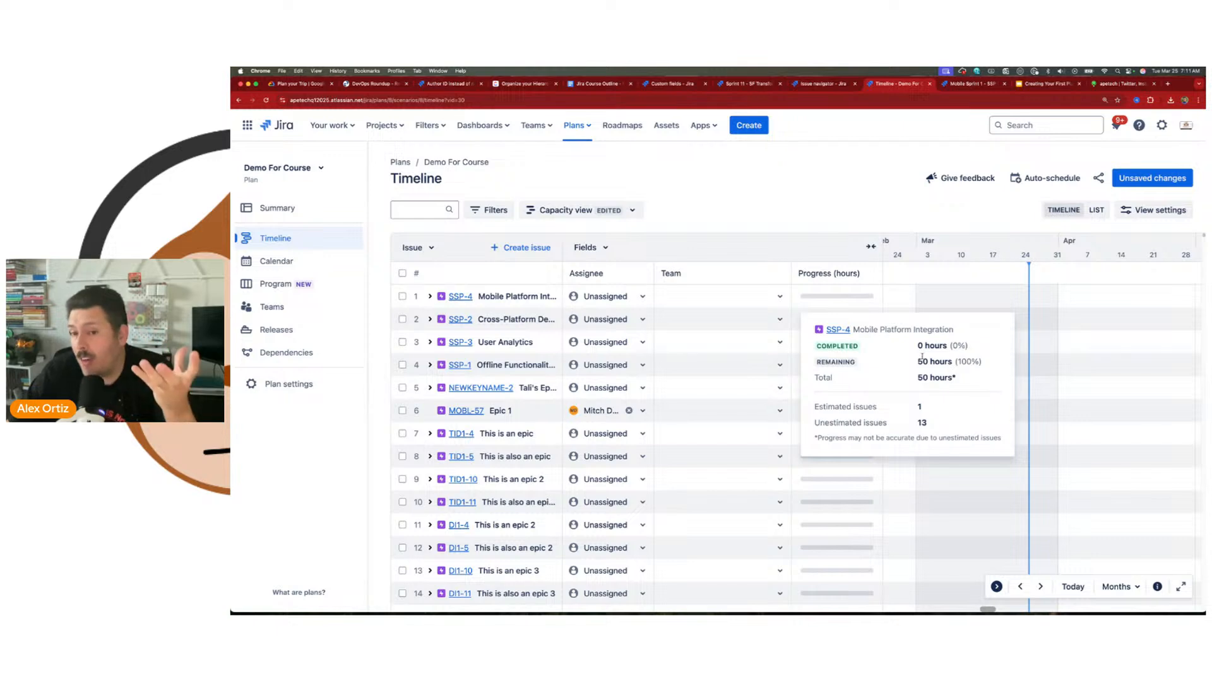
Step: Return to the Mobile Platform Integration epic's details and dismiss the issue type update notification
click(972, 83)
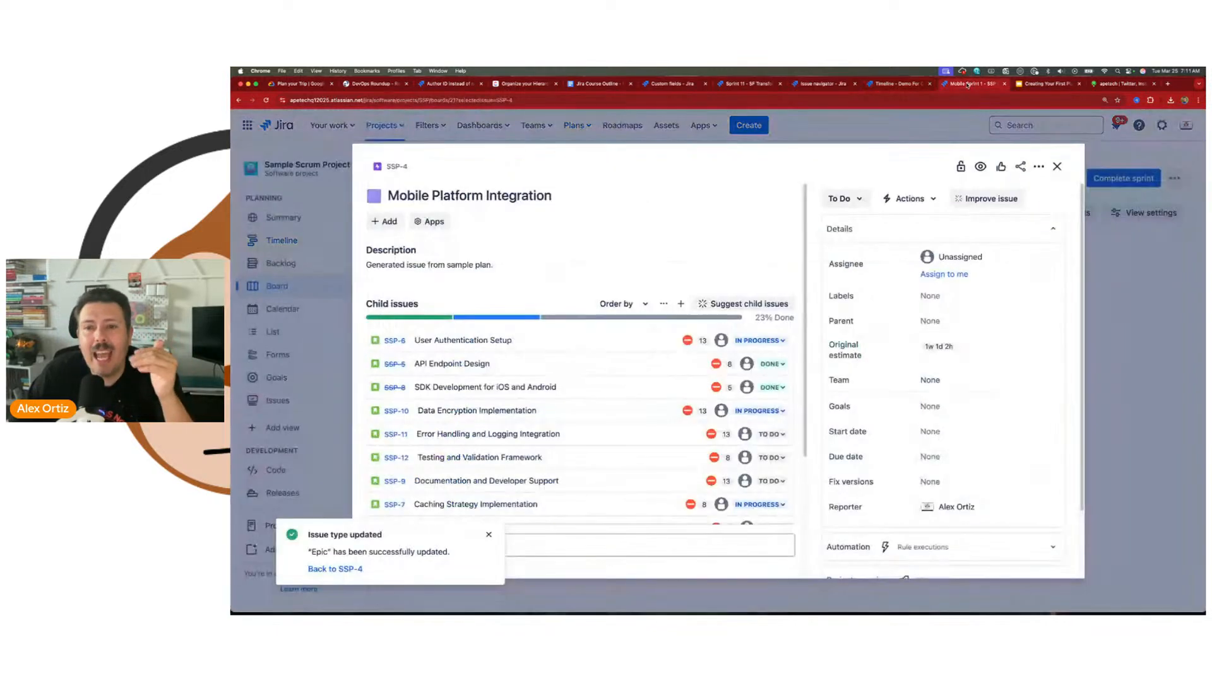
scroll(950, 458, up, 3)
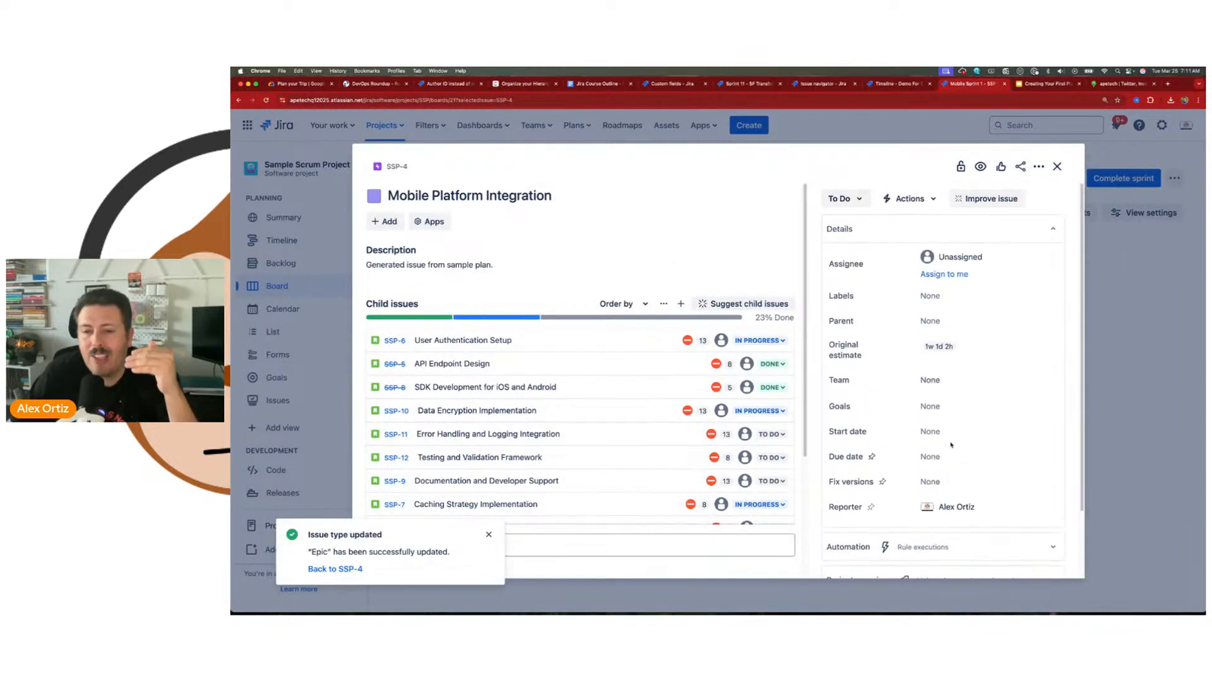
click(488, 534)
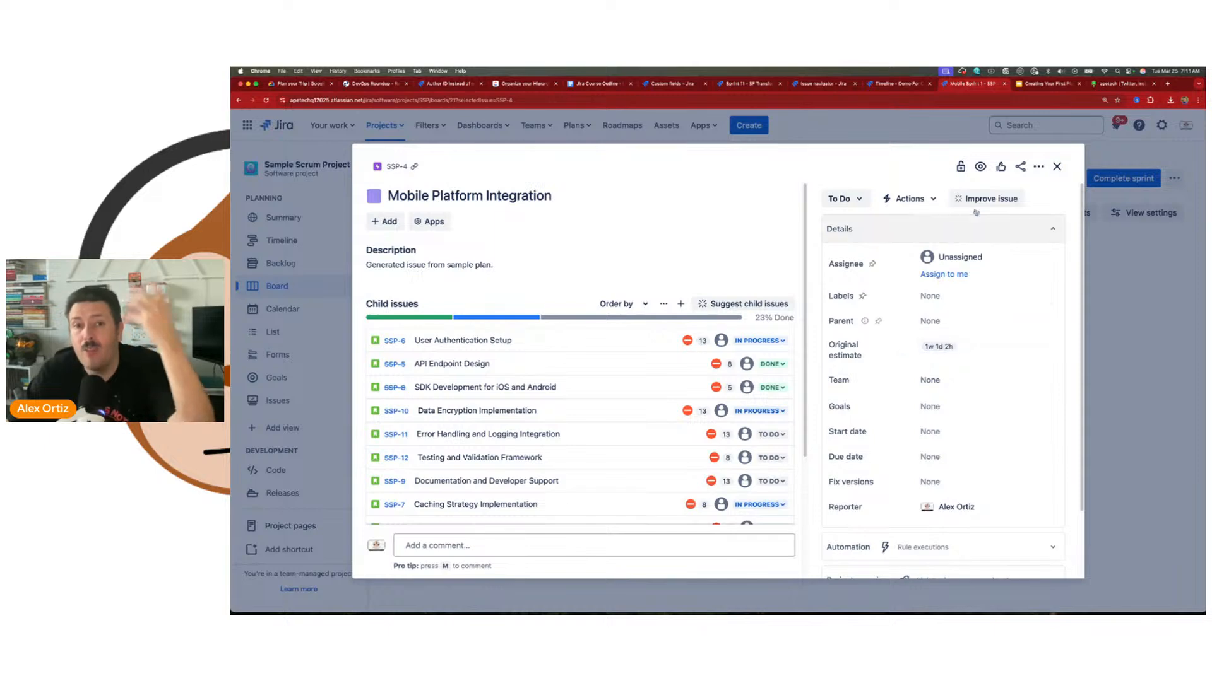
Step: Return to the Demo For Course plan's scheduling settings, switch the estimation unit to Story points, and set it back to Hours
click(902, 84)
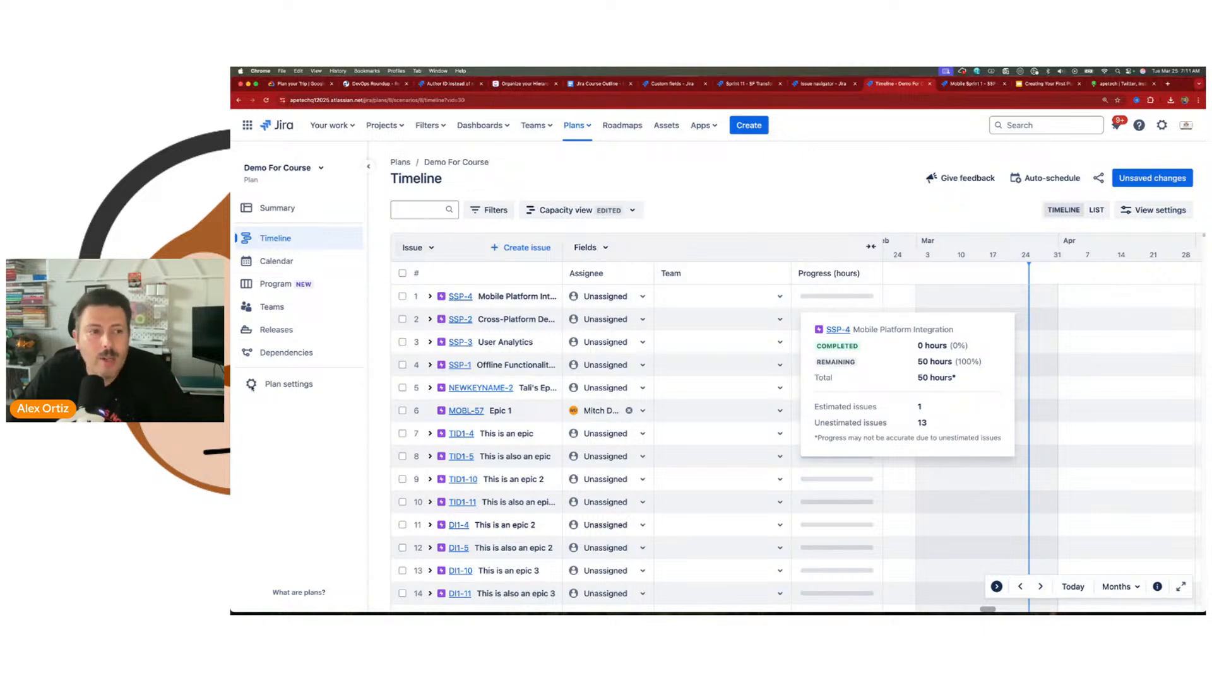
click(287, 384)
click(582, 263)
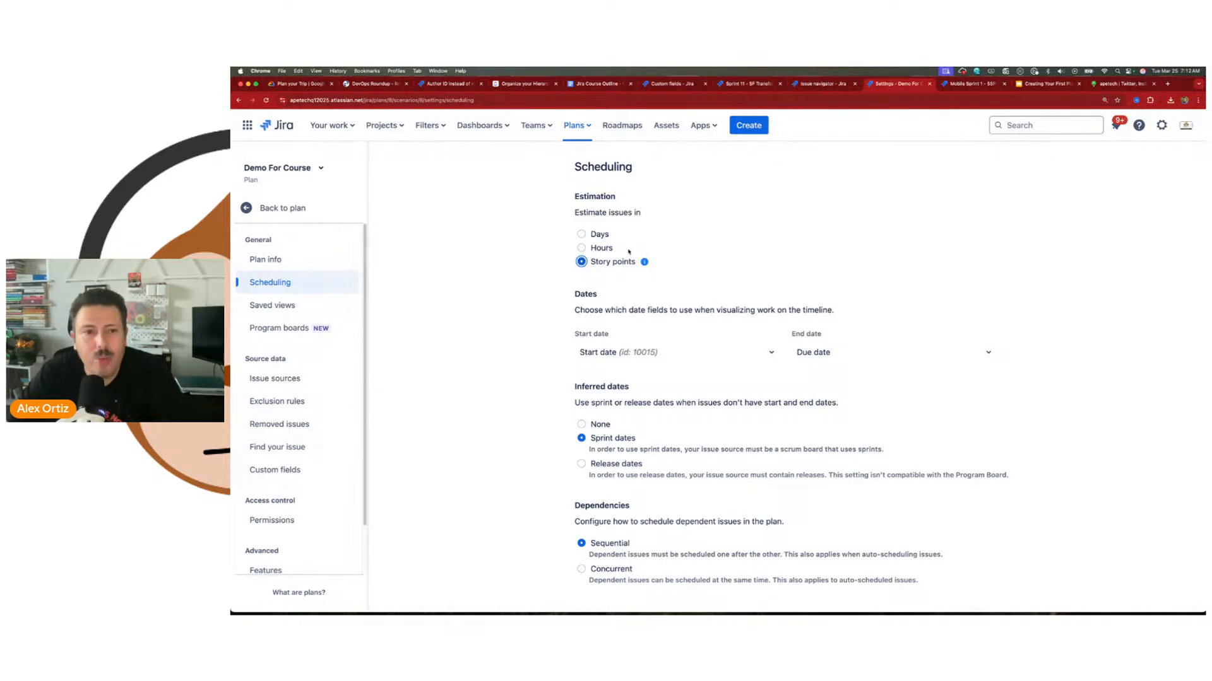
click(581, 248)
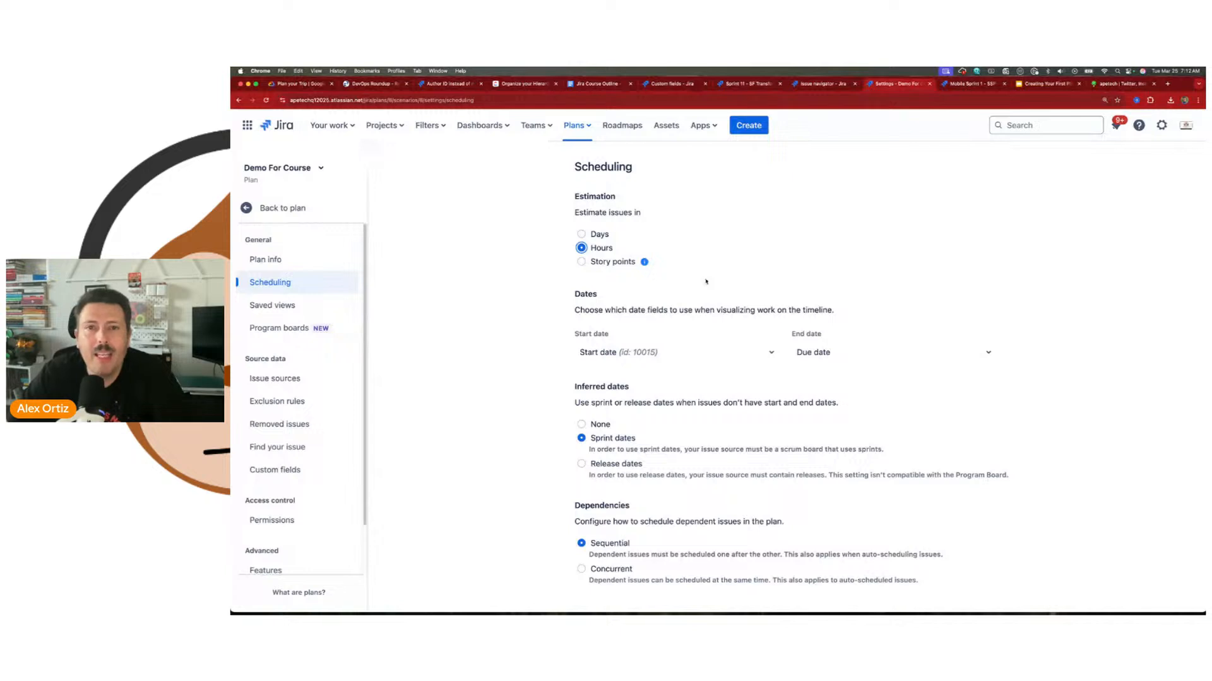
Step: Review which date fields can be chosen as the plan's start date and end date in the scheduling settings
drag(574, 294, 603, 295)
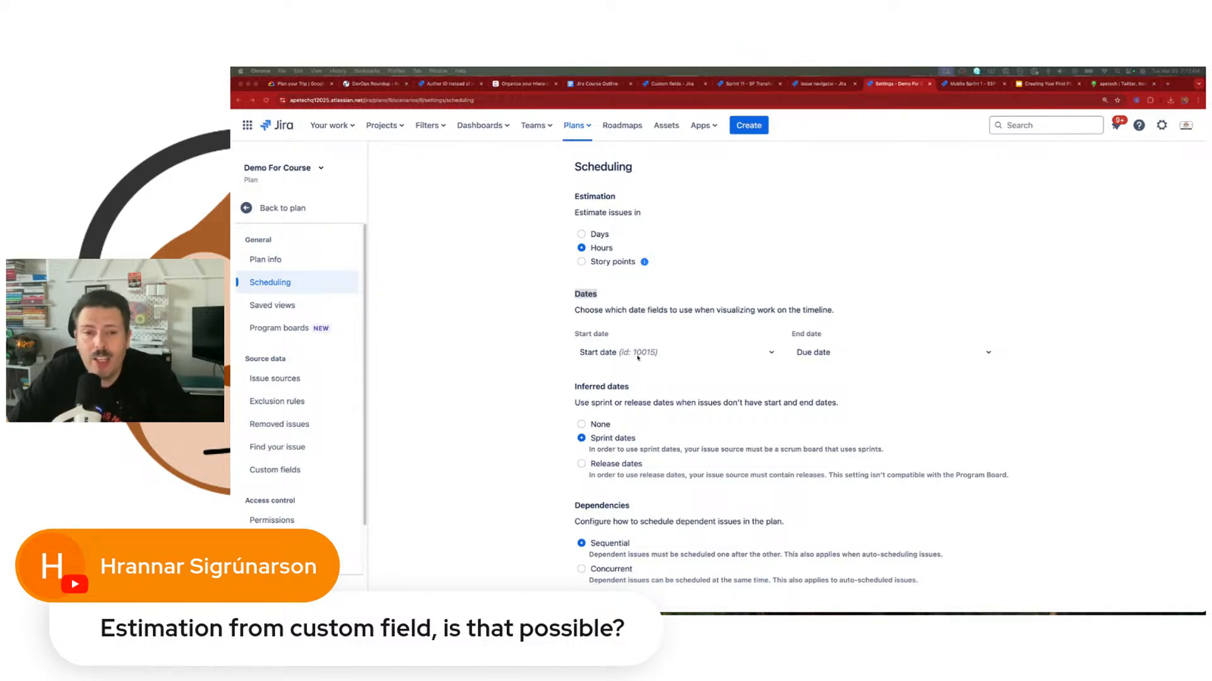
click(640, 356)
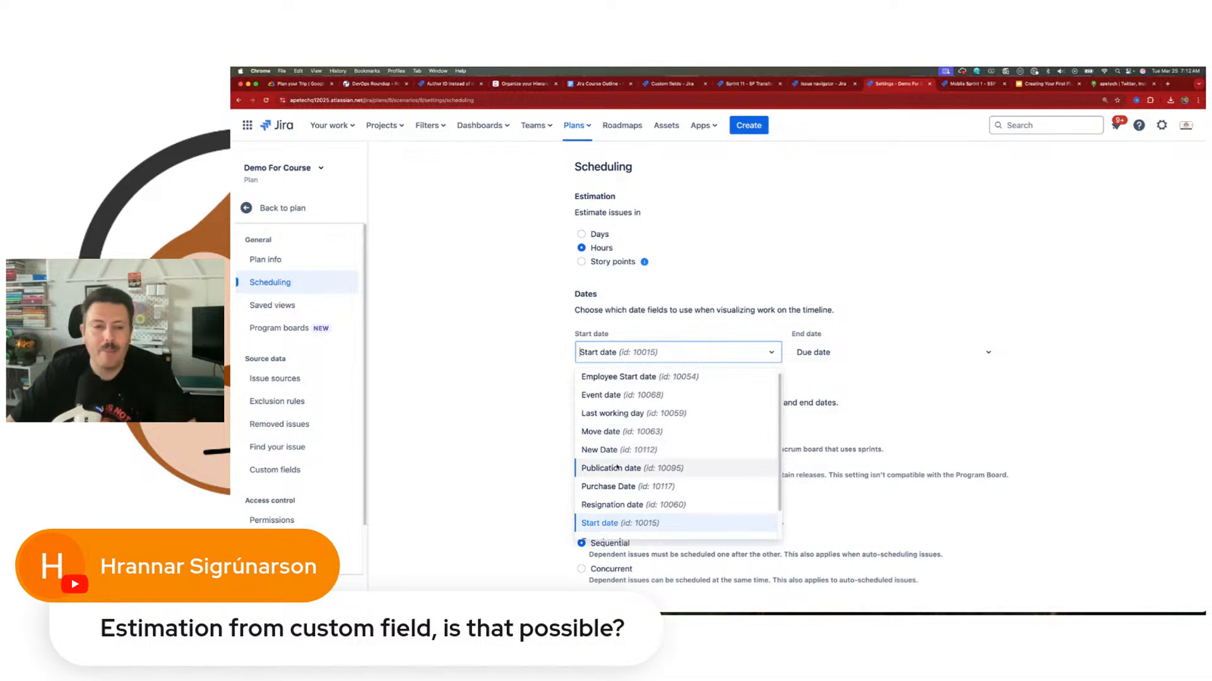
scroll(627, 474, down, 1)
scroll(645, 471, up, 2)
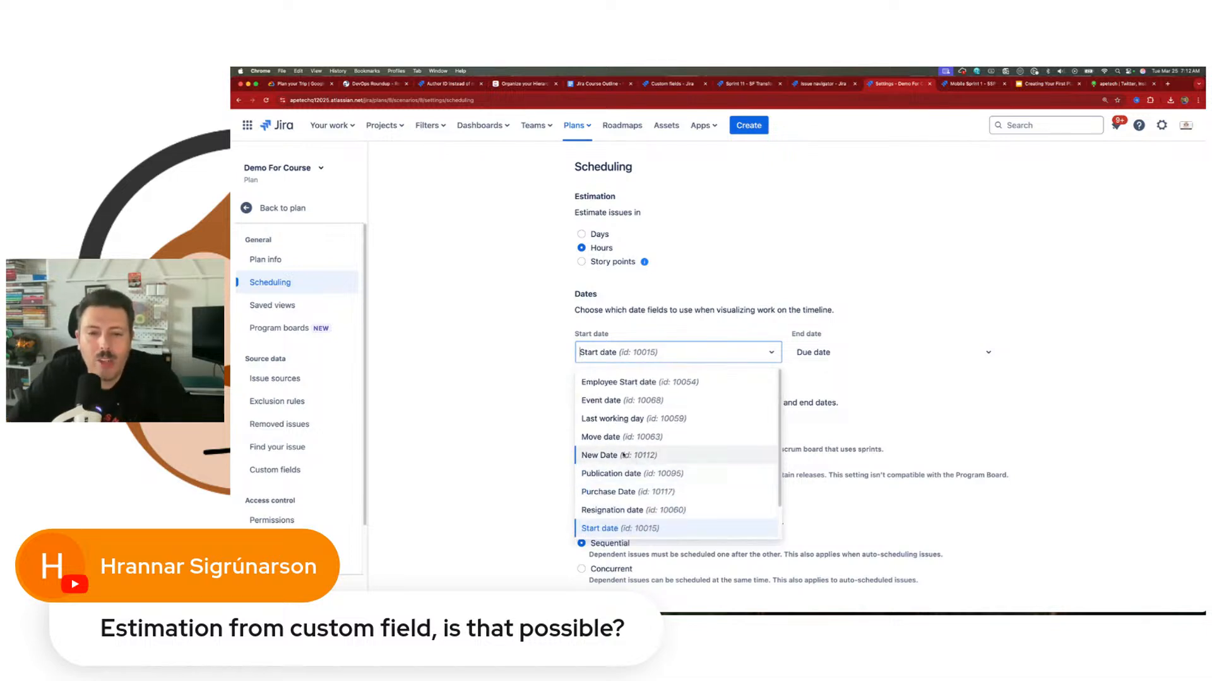
click(832, 358)
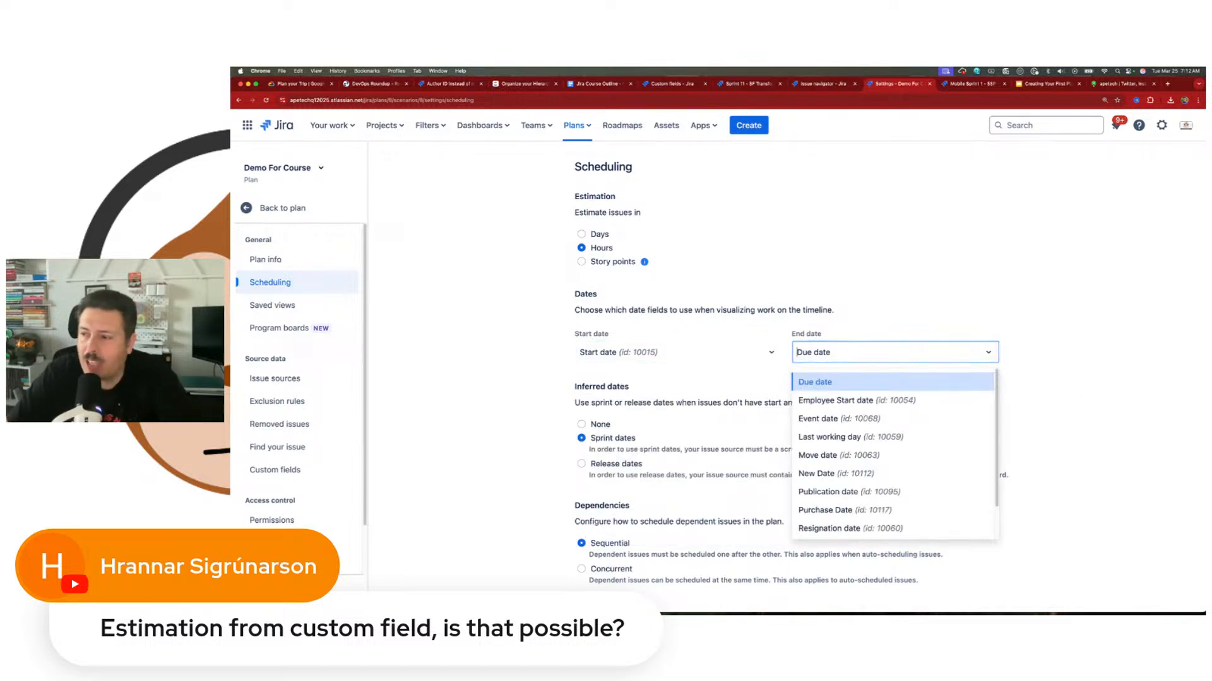
click(951, 287)
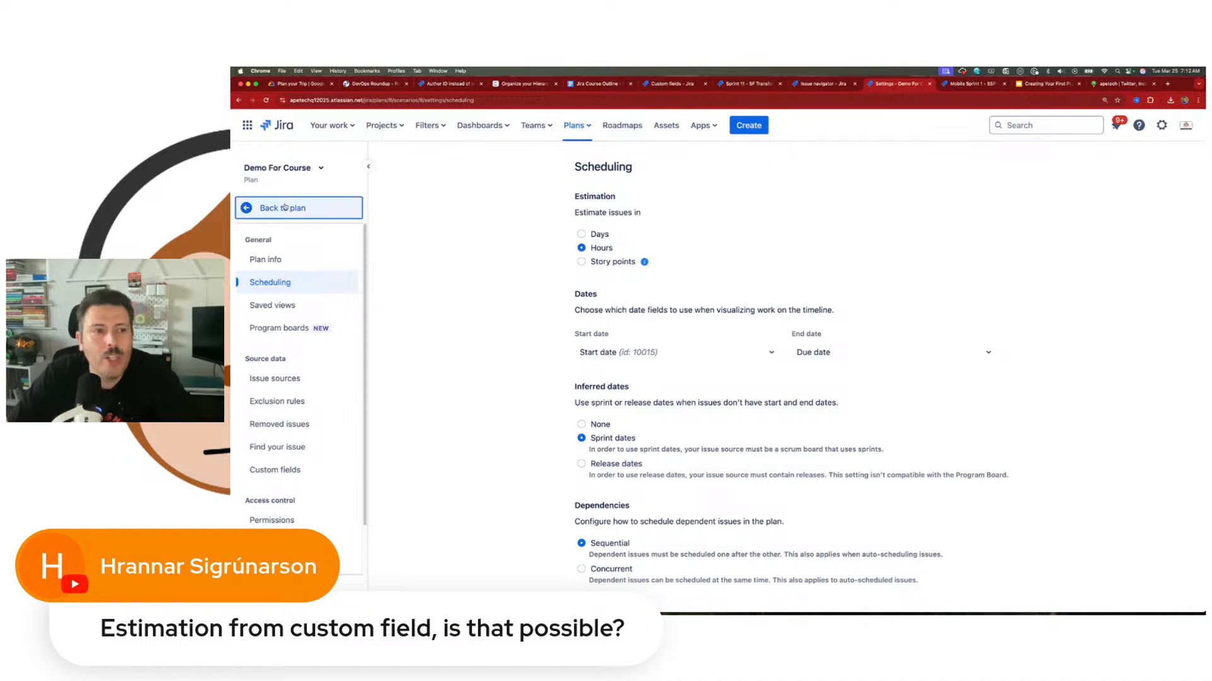
Step: Go back to the plan's timeline, check its list layout, and return to the timeline layout
click(281, 209)
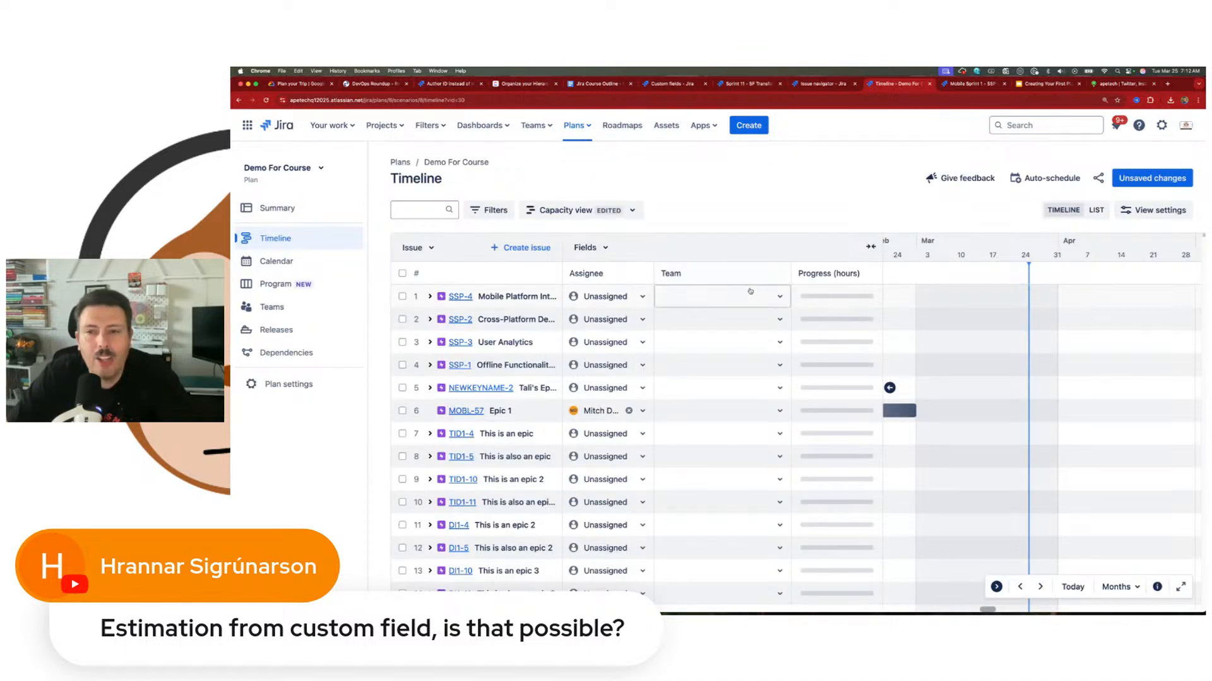
click(1098, 210)
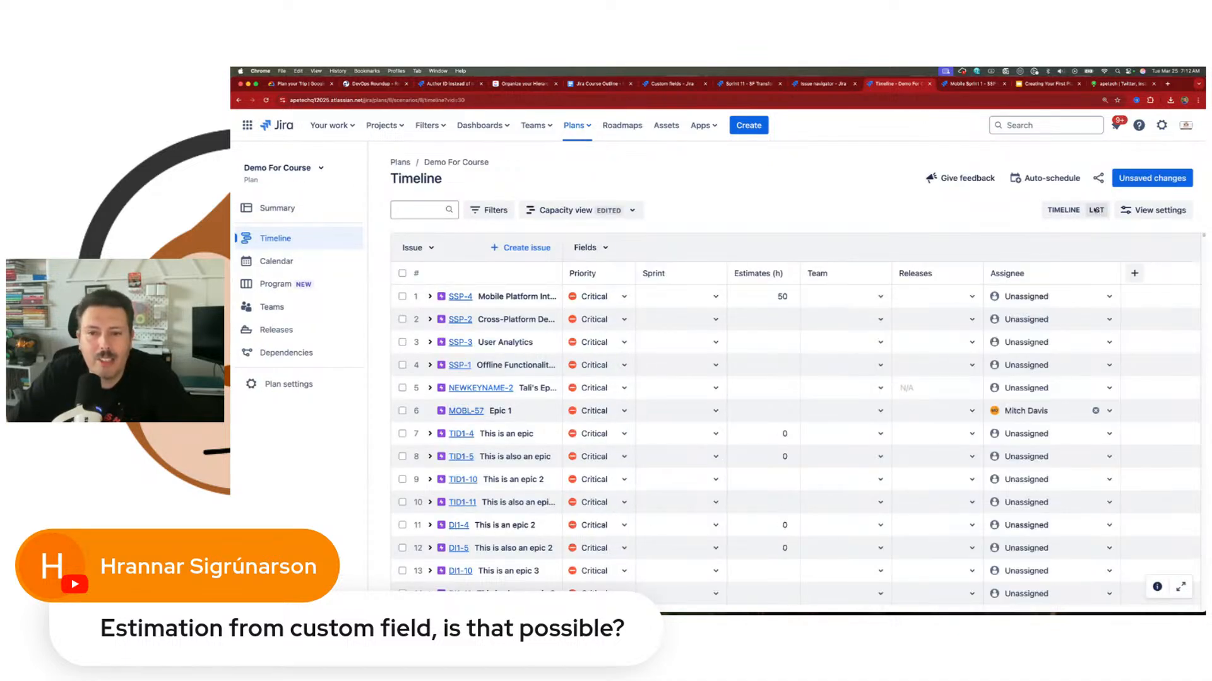
click(1063, 210)
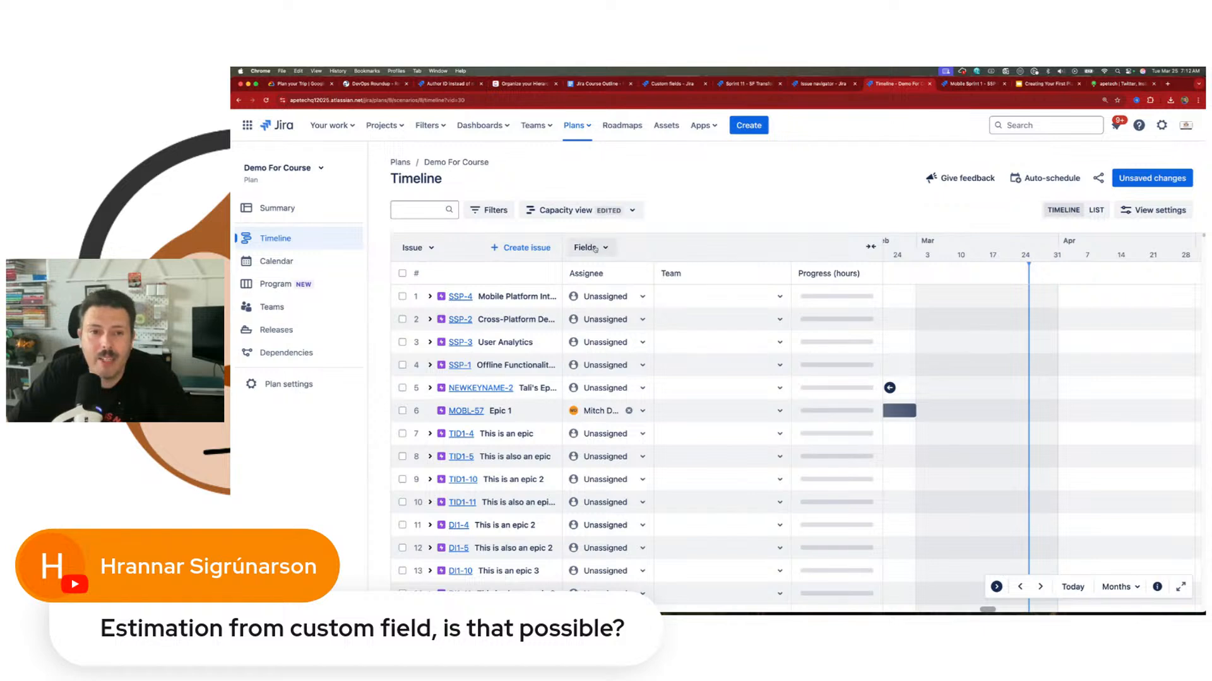
Step: Add the Start date and Due date columns, and schedule epic SSP-2 on the timeline from Mar 04 to Mar 25, 2025
click(587, 247)
text(sta)
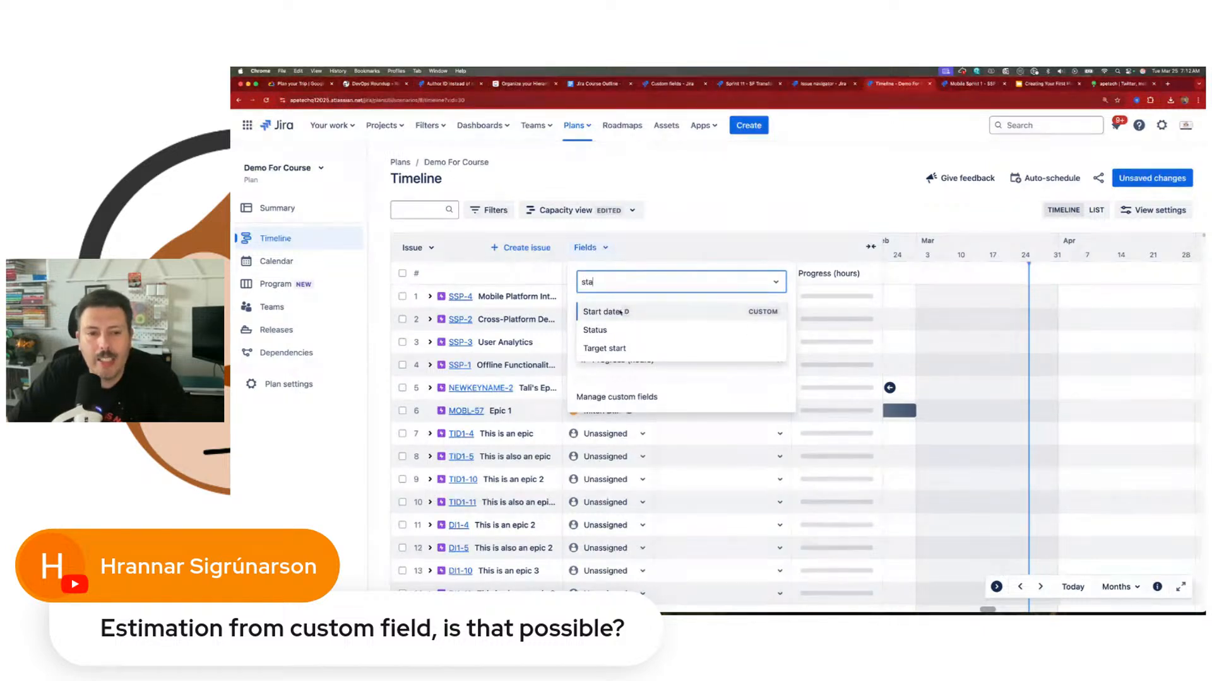
click(620, 311)
text(end)
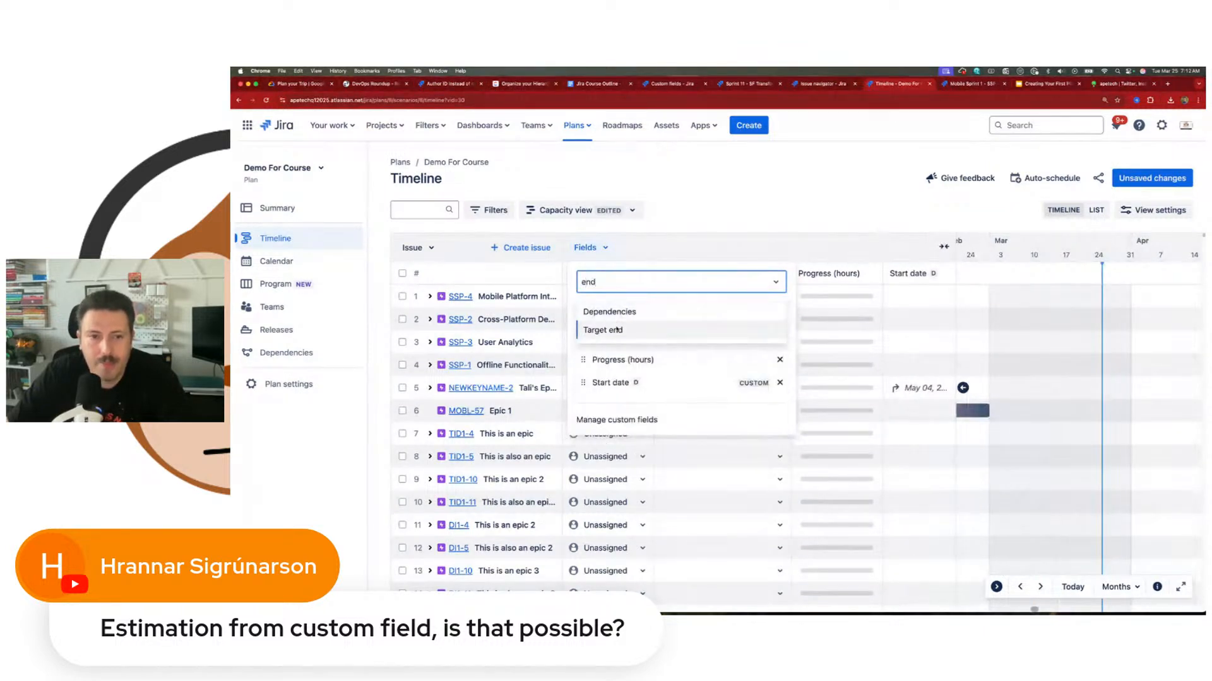
key(BackSpace)
key(BackSpace)
text(du)
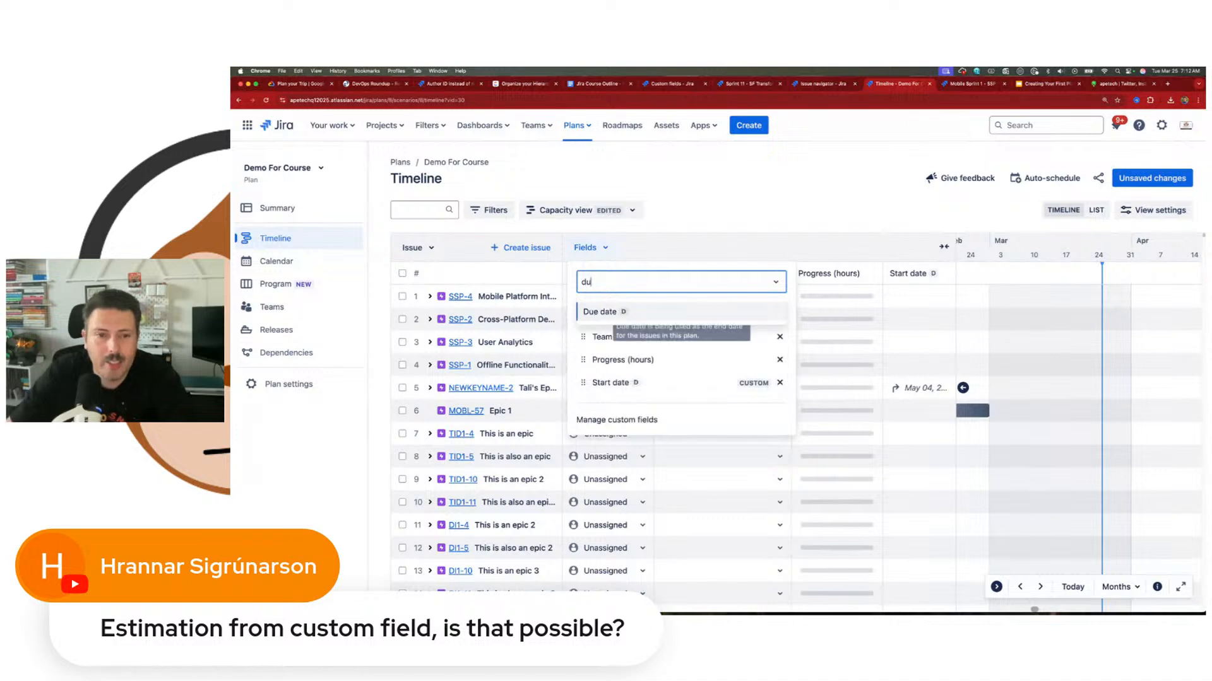
click(694, 312)
click(929, 270)
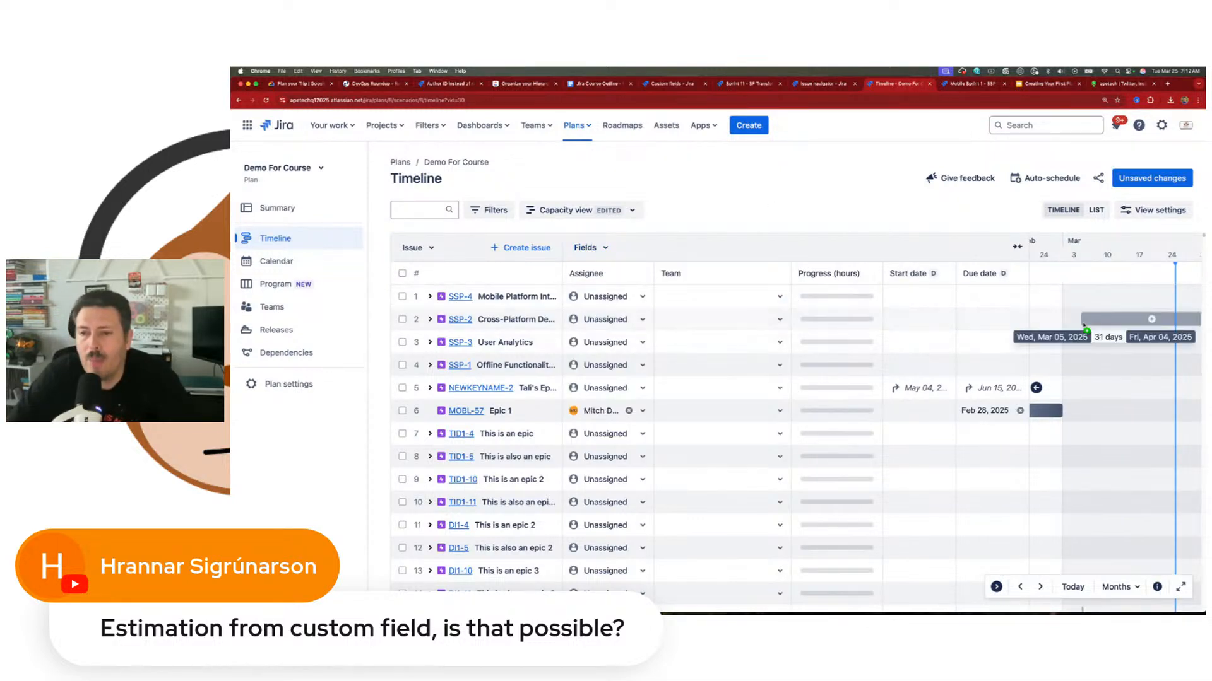
click(1097, 319)
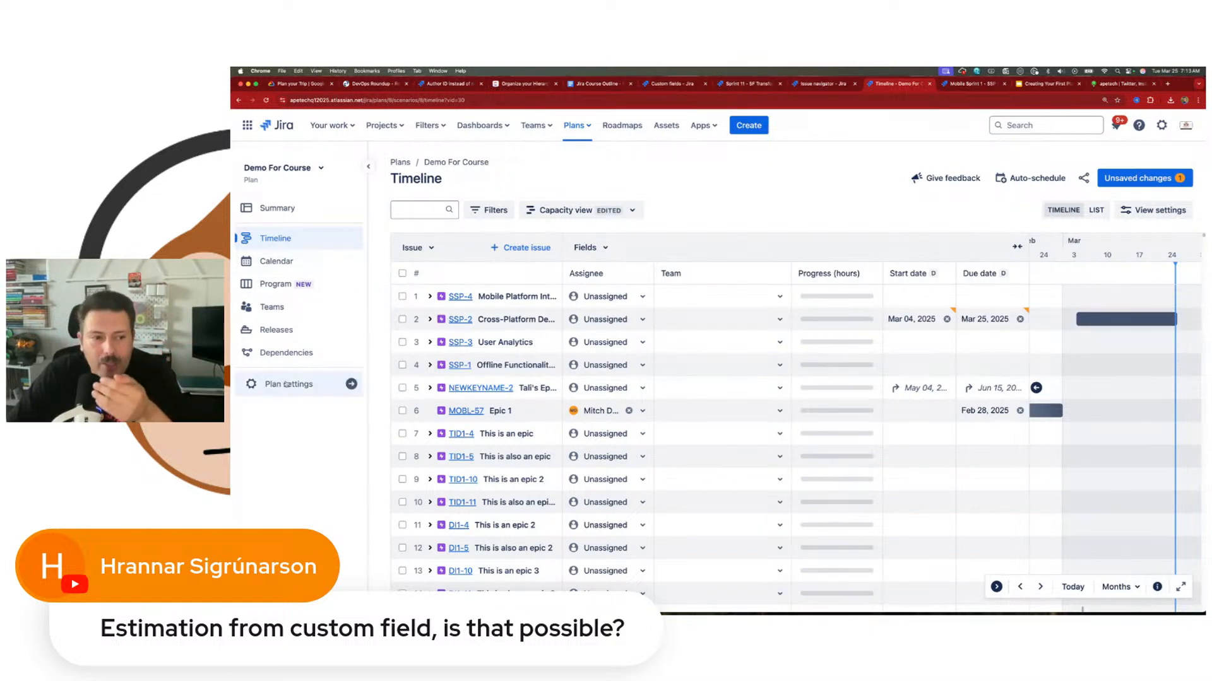
Step: Reopen the plan's scheduling settings, review the available end date fields including Target end, and return to the timeline
click(287, 383)
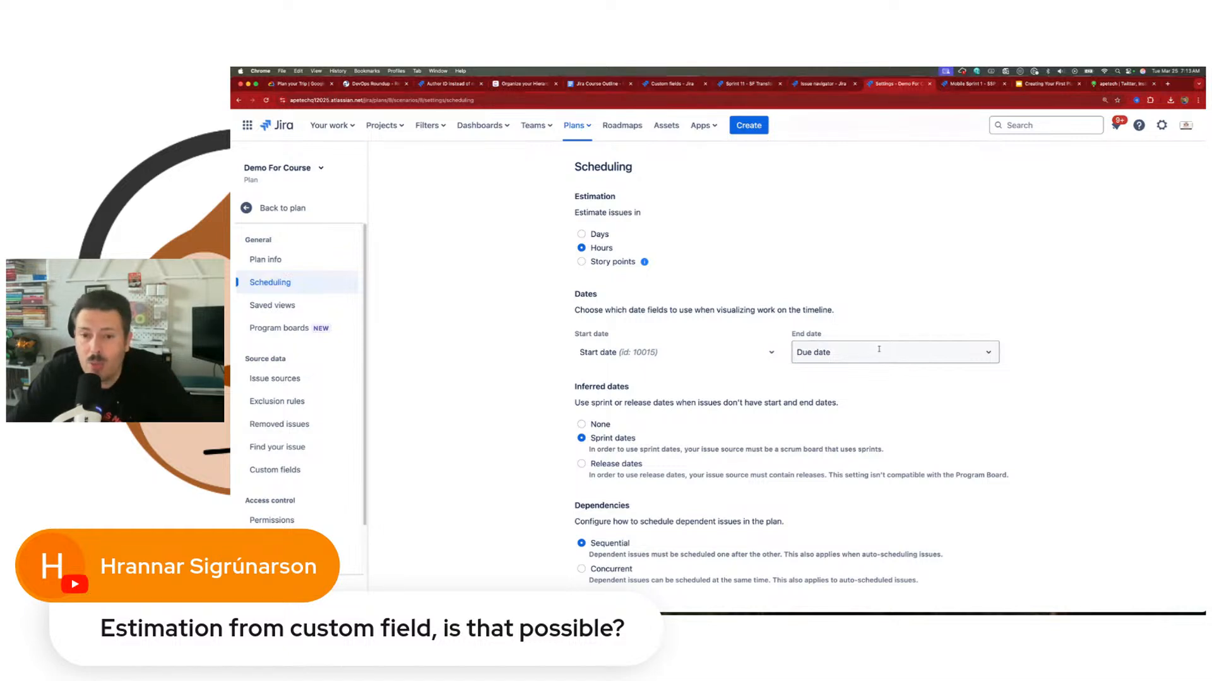
click(847, 356)
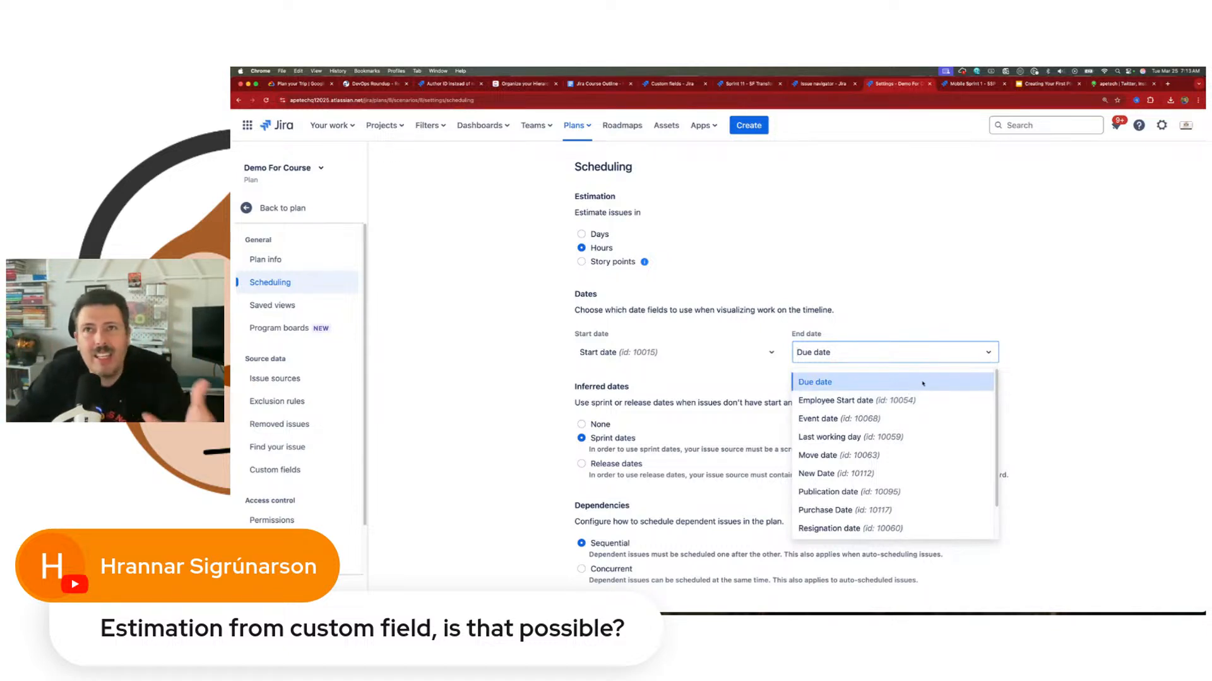
scroll(845, 470, down, 2)
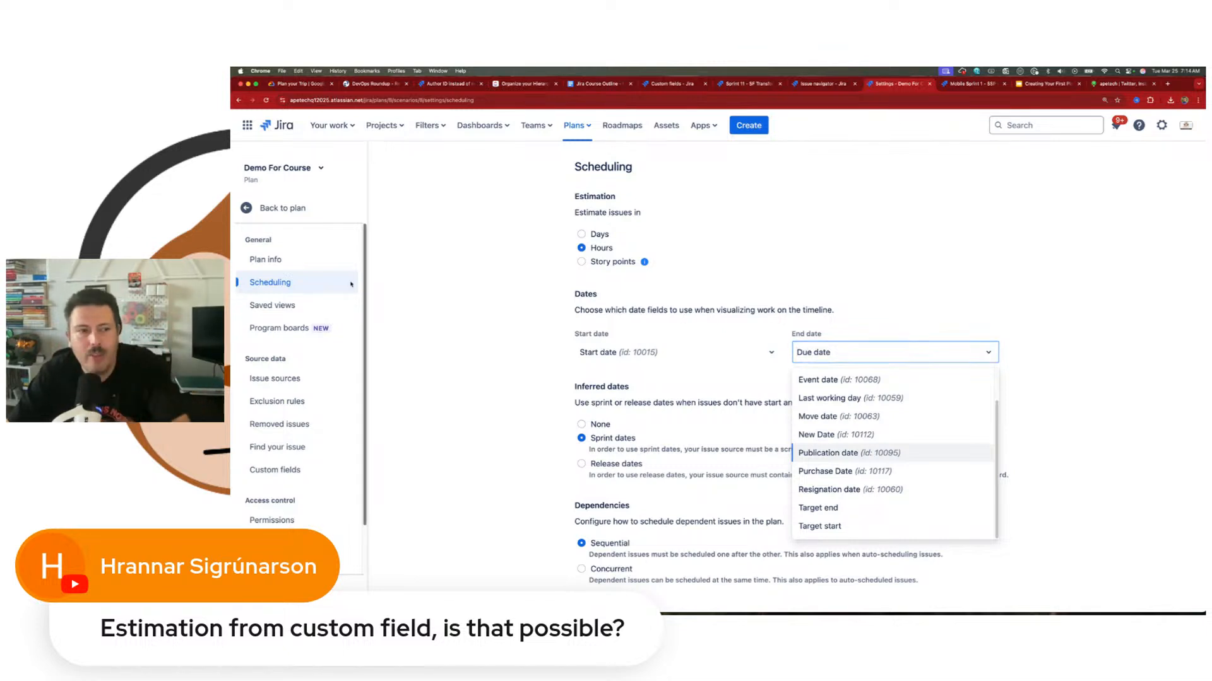
click(282, 208)
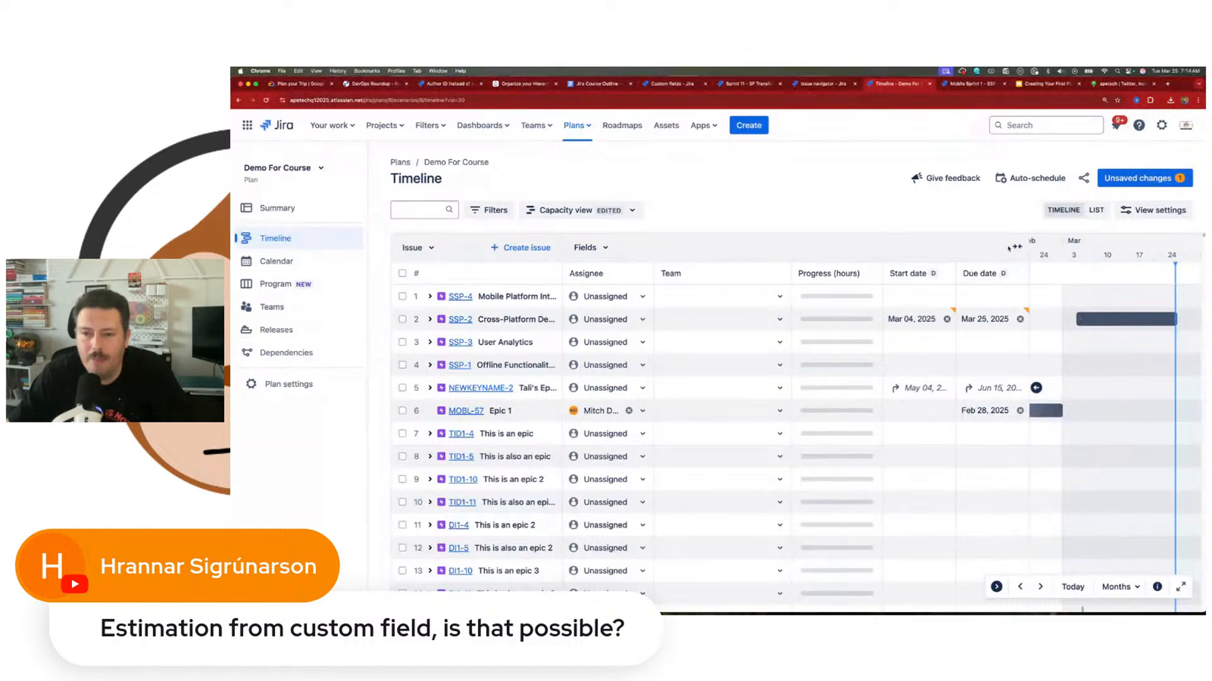
Step: Narrow the timeline's fields area and add the Target end column beside an expanded Due date column
drag(1027, 248, 732, 247)
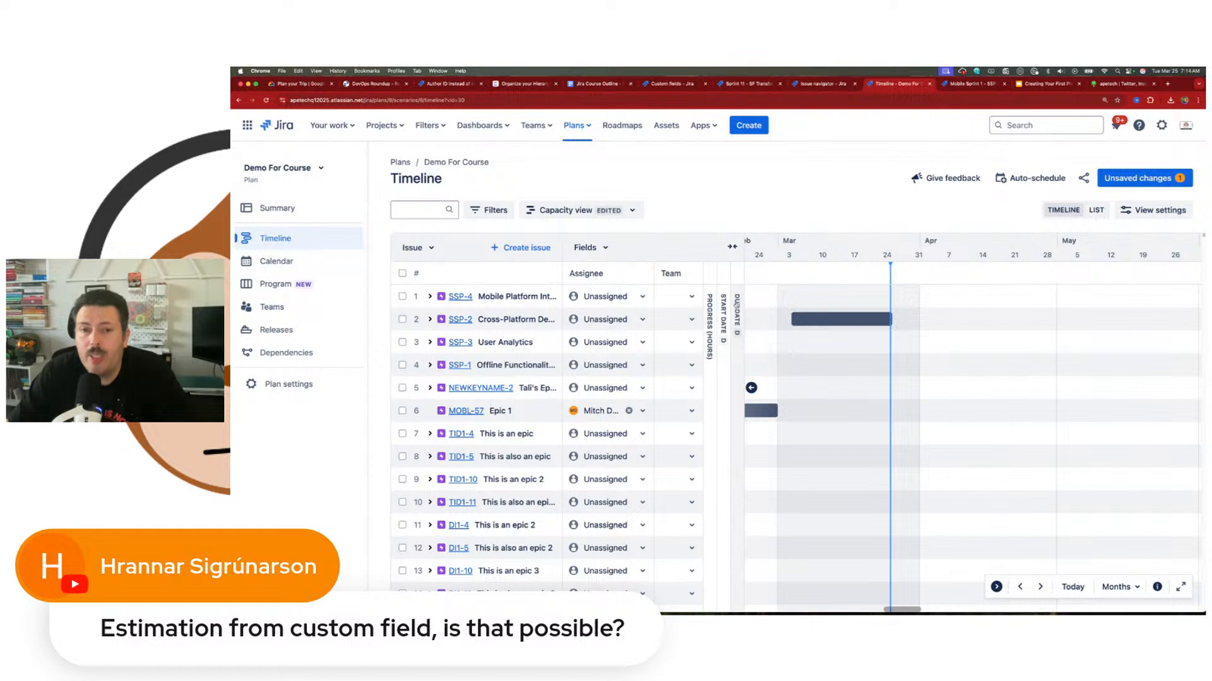
click(604, 248)
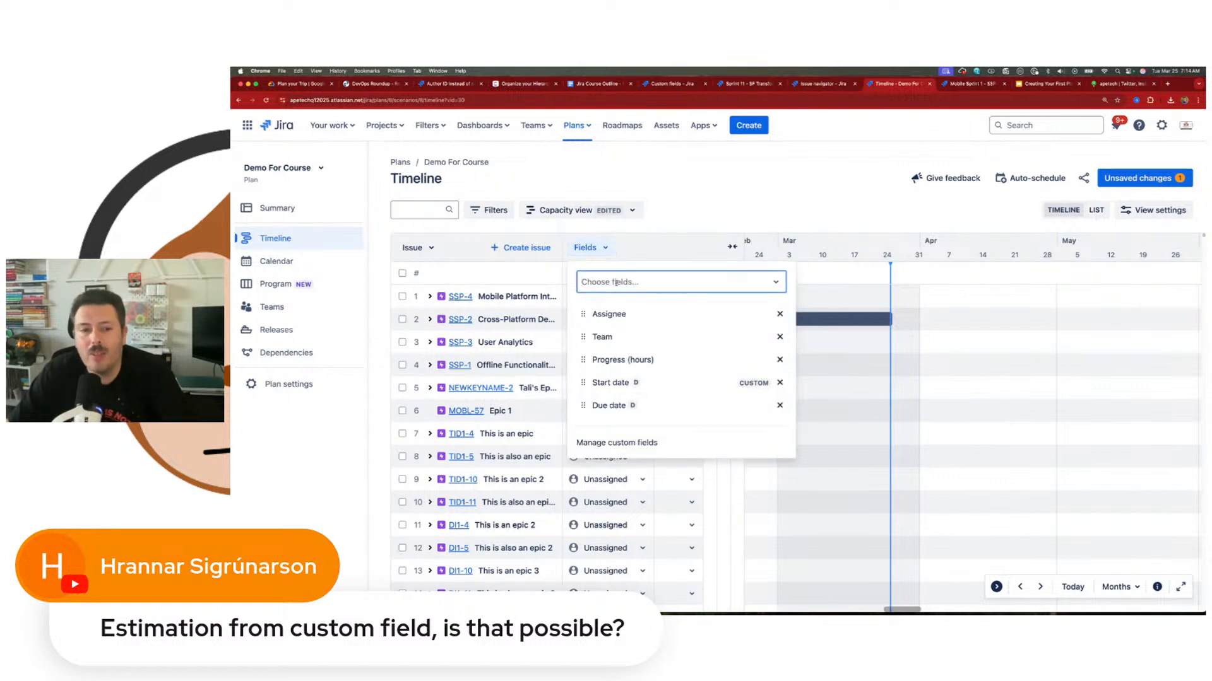
text(tar)
click(626, 313)
key(Escape)
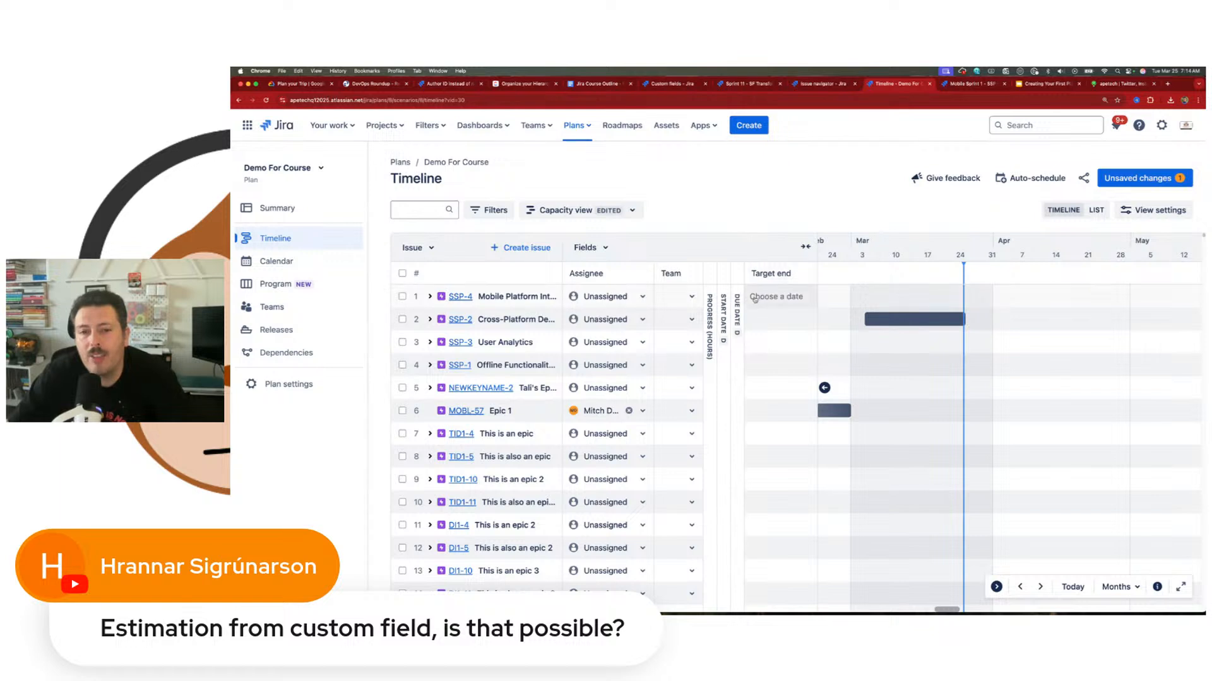
click(737, 297)
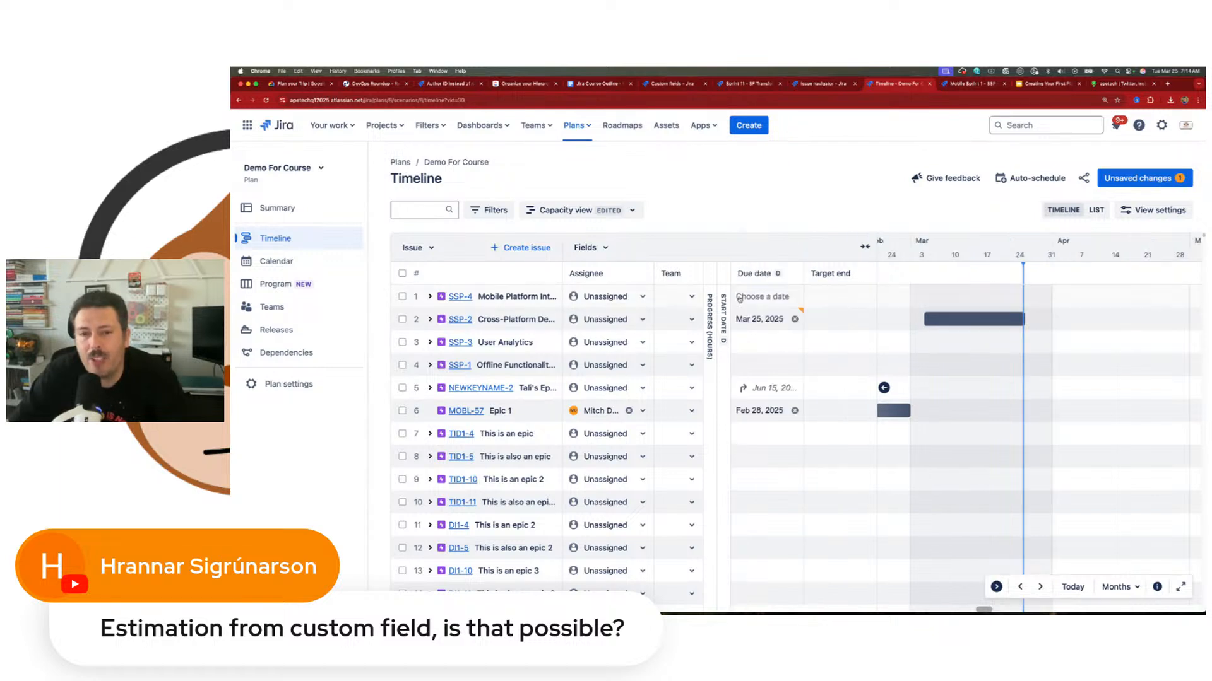
Step: Set SSP-2's target end to Mar 24, 2025, and shorten its timeline bar to end on Mar 18, 2025
click(839, 319)
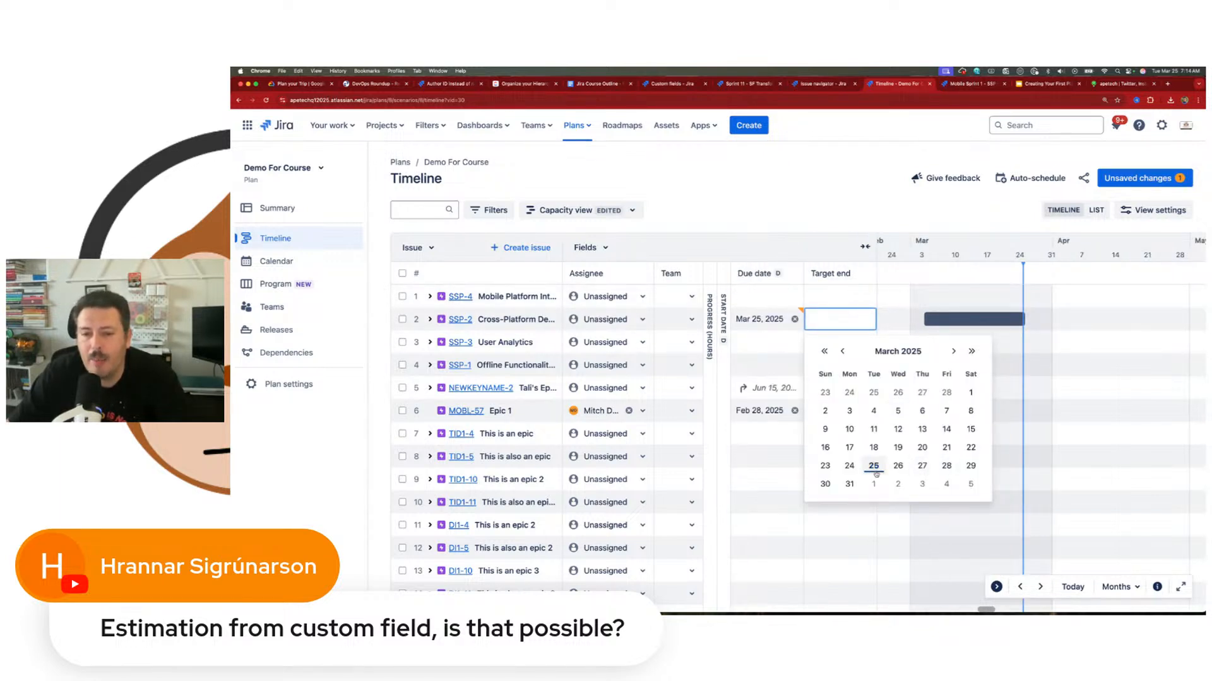
click(850, 467)
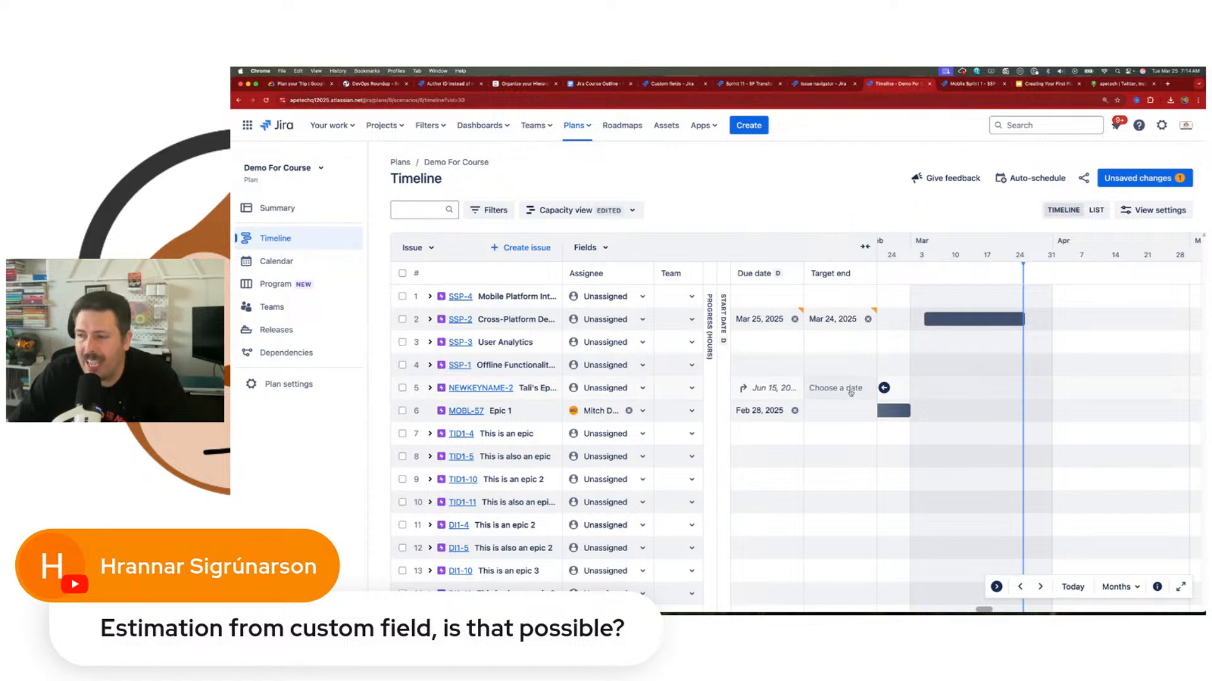
mouse_move(975, 321)
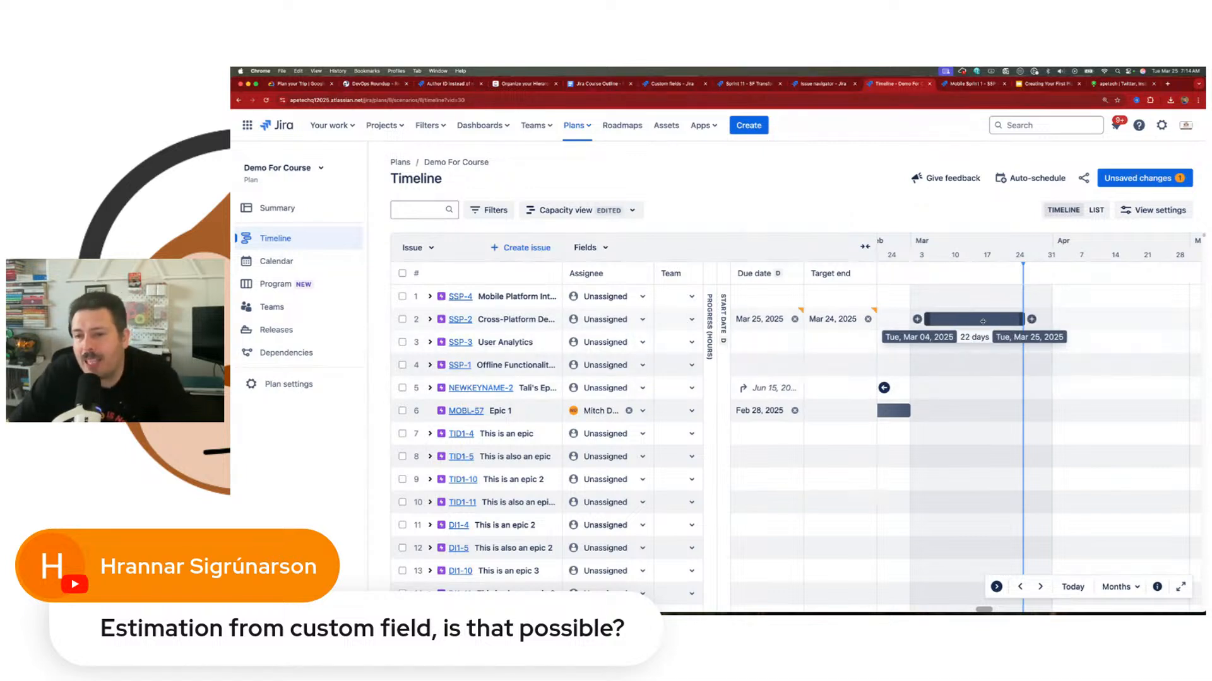
drag(1020, 319, 993, 320)
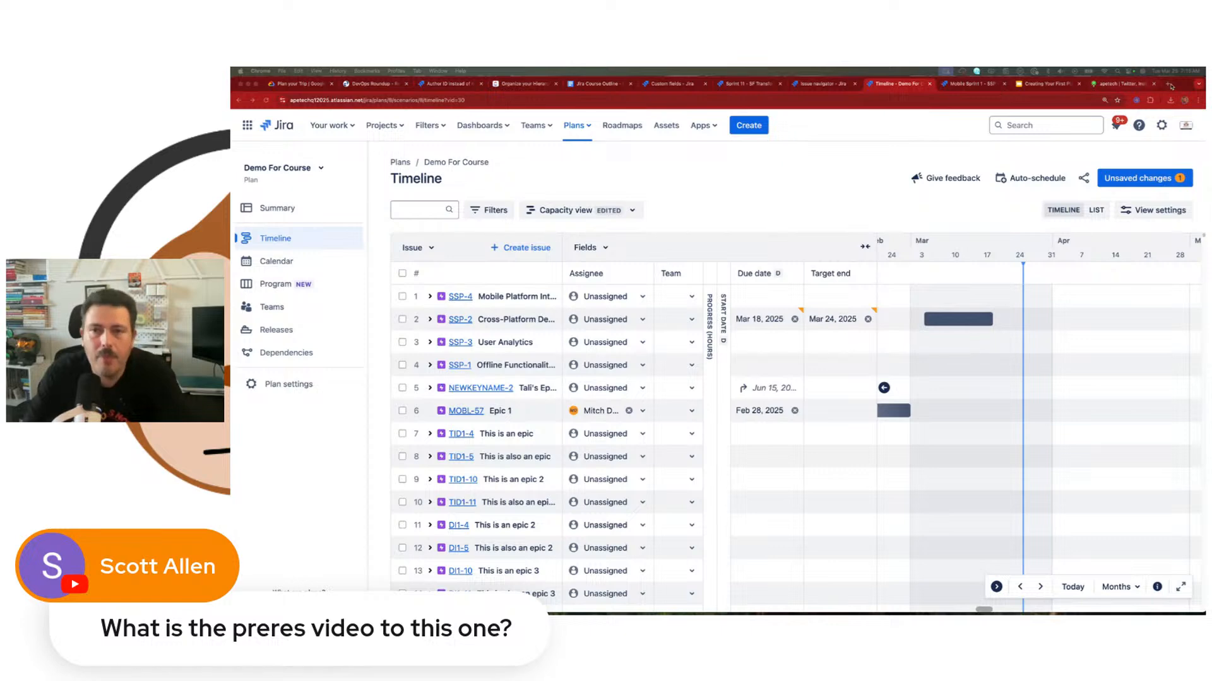
click(1168, 84)
text(youtube.com)
key(Return)
click(1153, 84)
Step: Switch to the apetech Linktree page and open its Atlassian/Jira YouTube channel link
click(1120, 84)
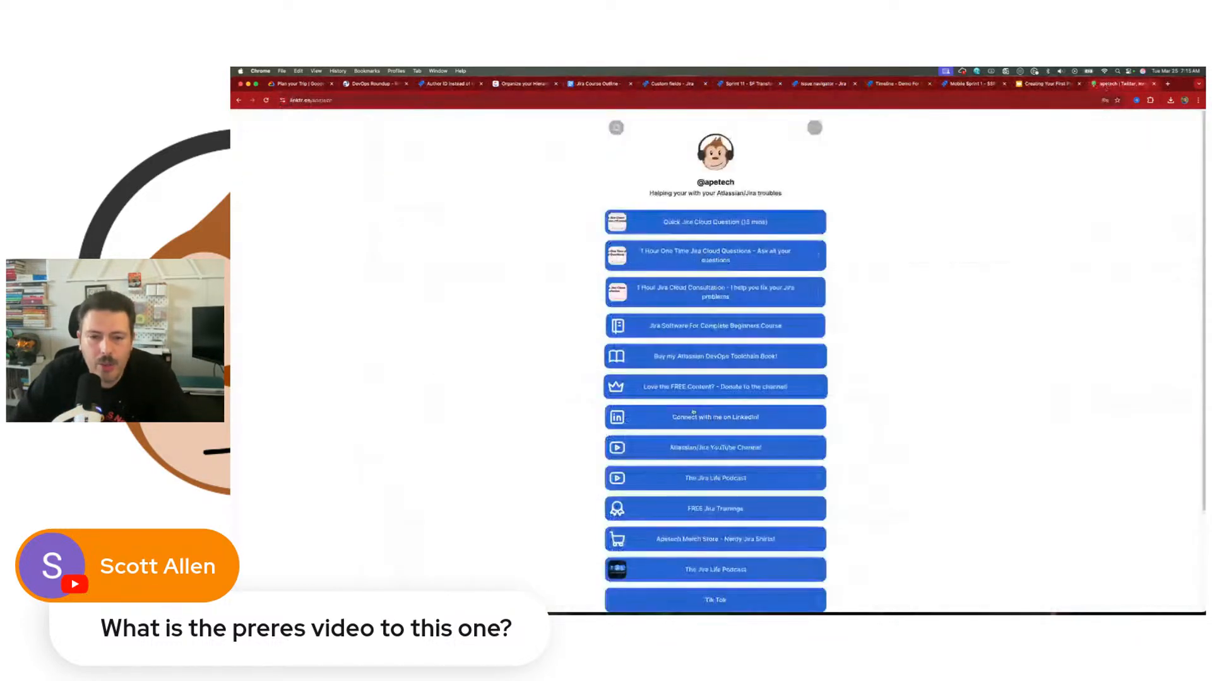
scroll(724, 468, down, 3)
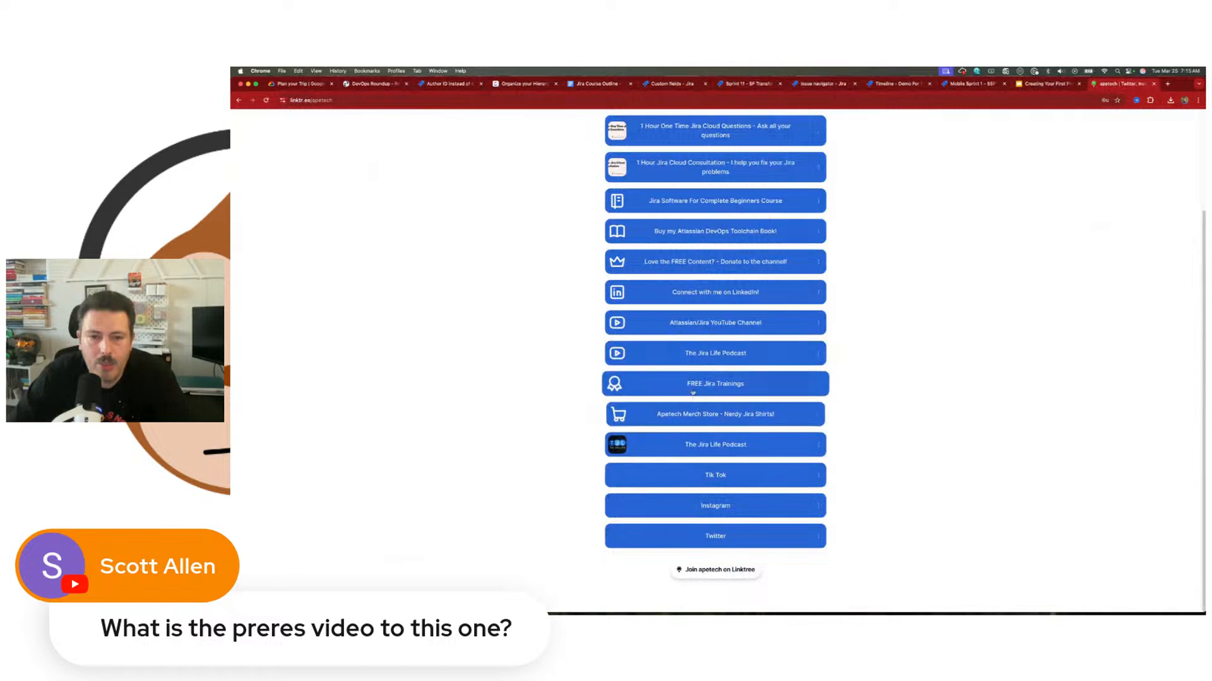
click(757, 324)
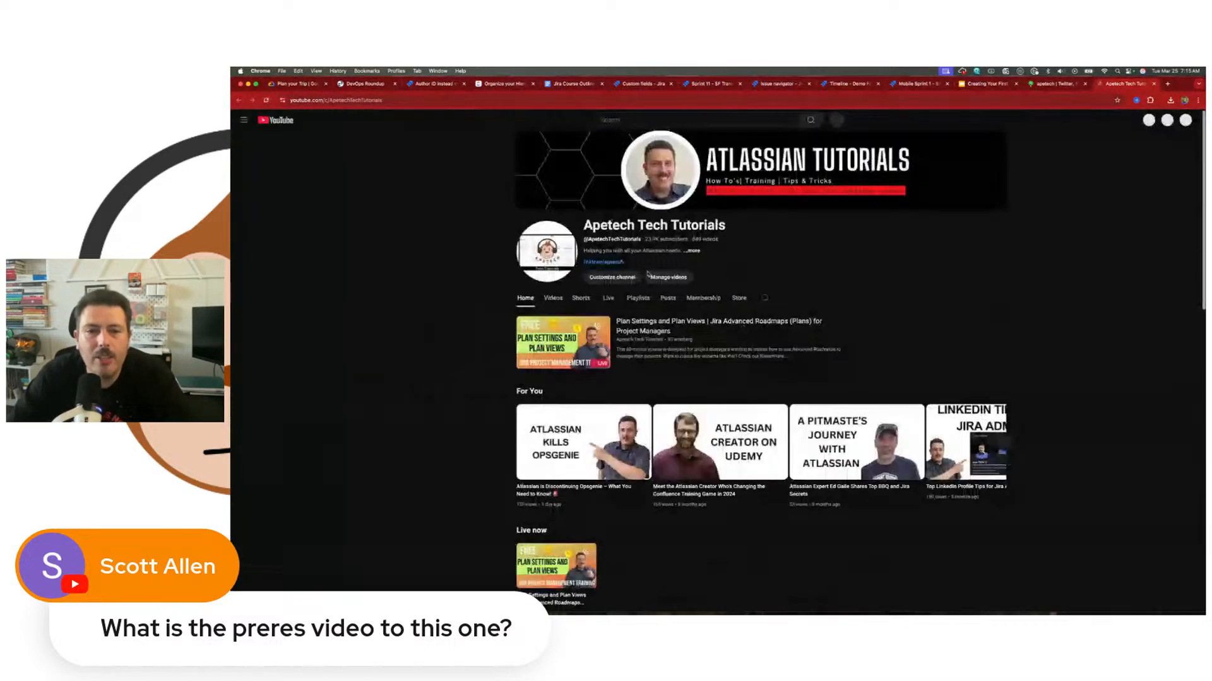
Step: Browse the YouTube channel's live streams for the earlier Jira Plans training videos
click(607, 298)
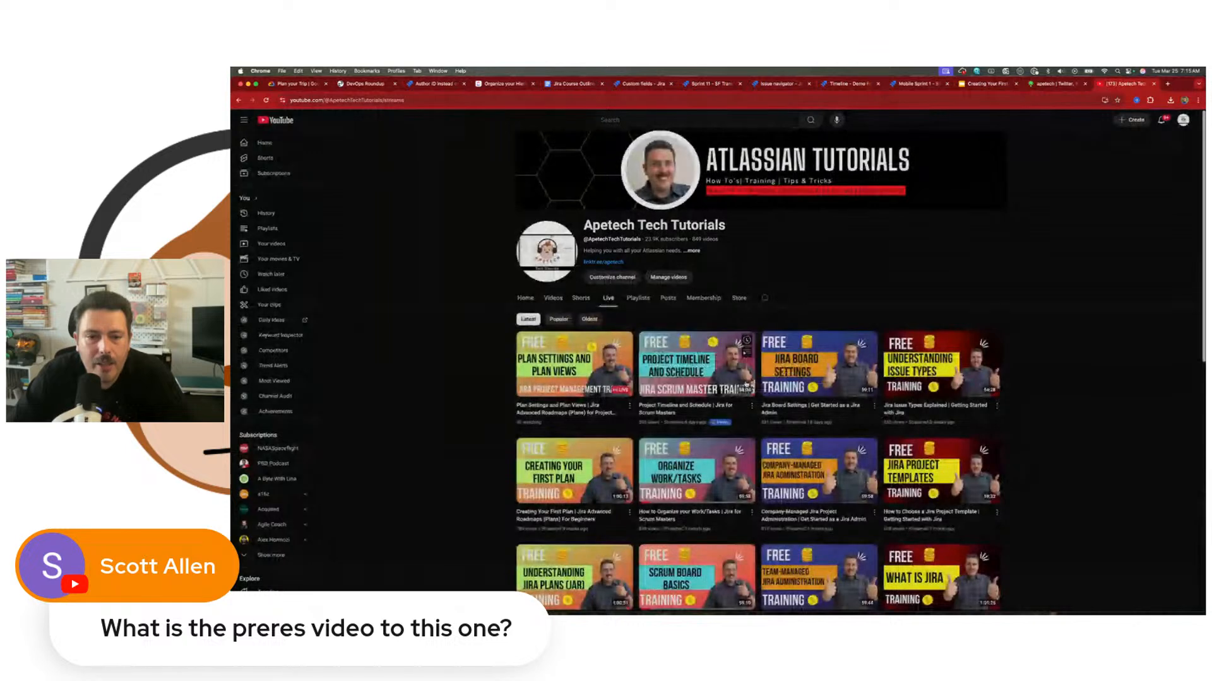
scroll(610, 377, down, 1)
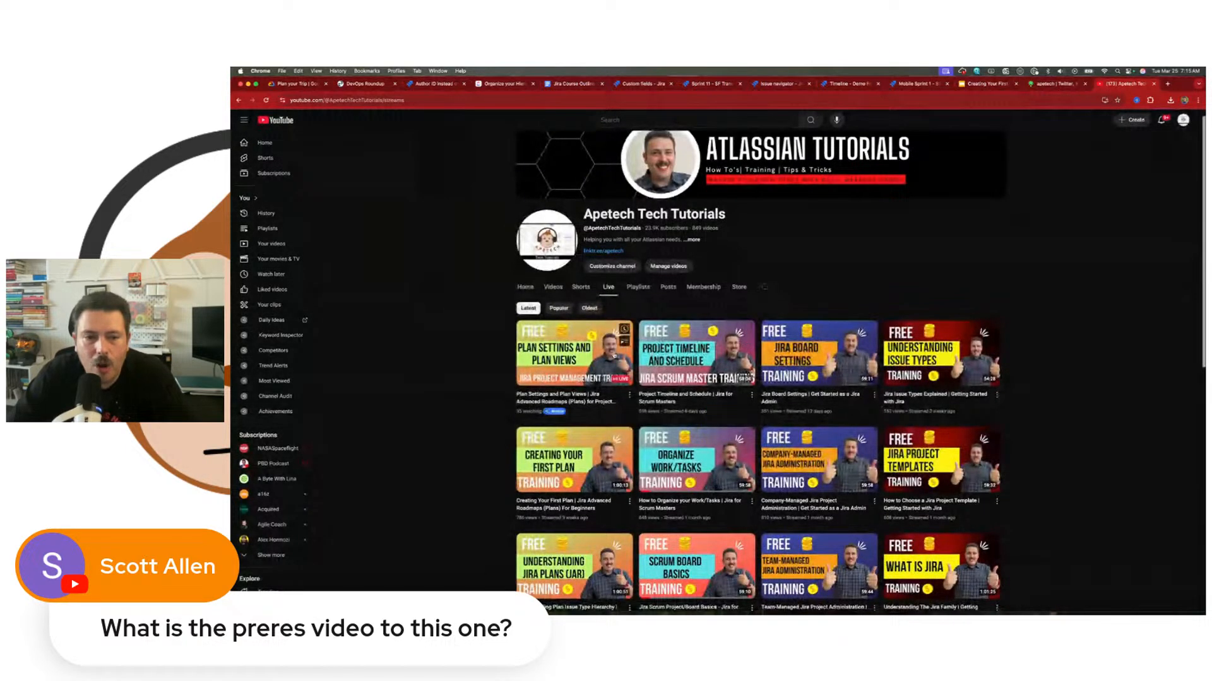
scroll(574, 386, down, 2)
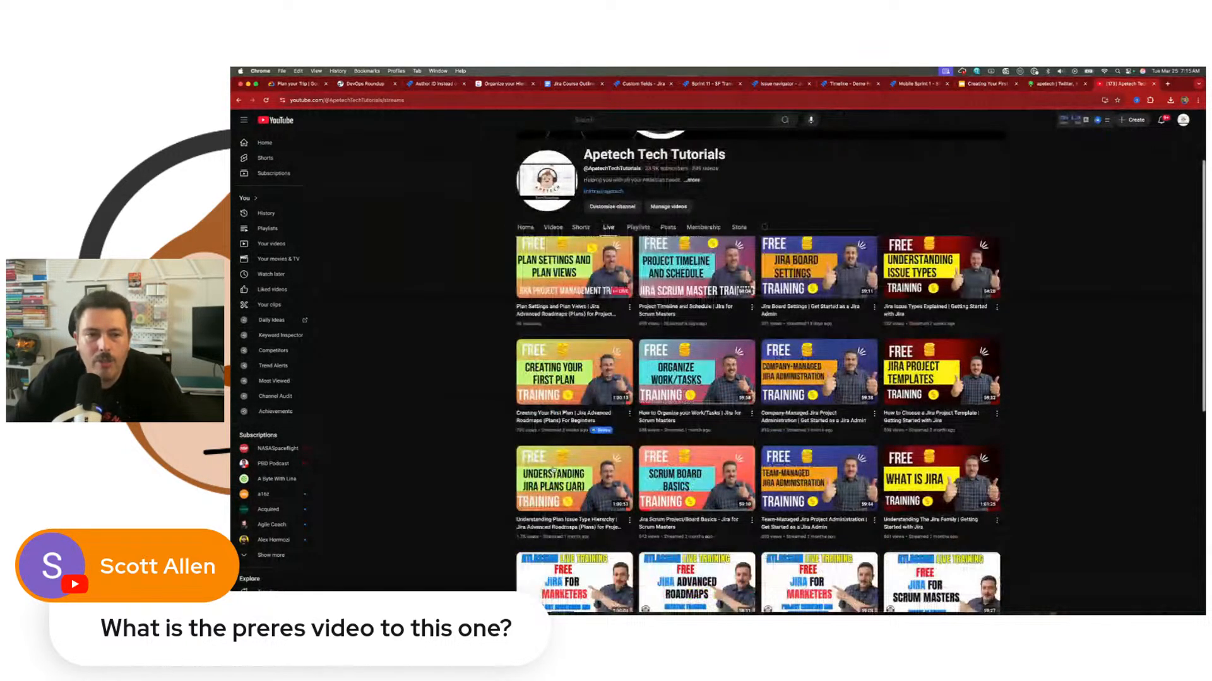
scroll(553, 471, down, 1)
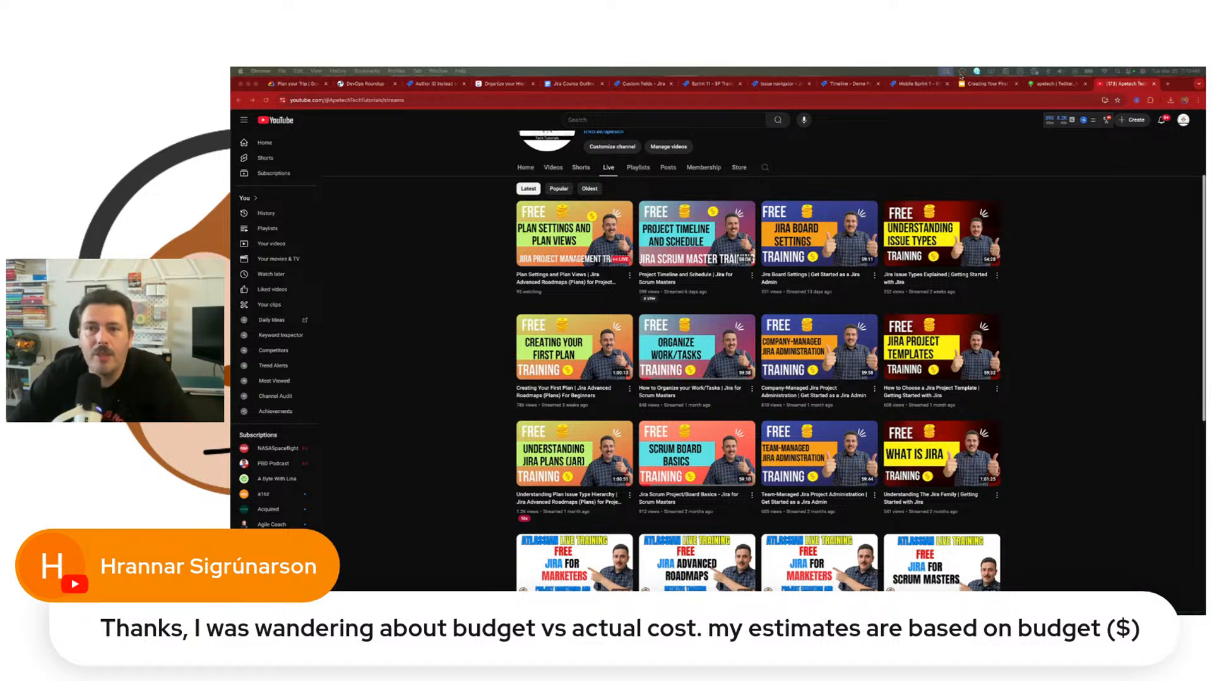
Step: Return to the Demo For Course plan, open its scheduling settings, and view the date fields available for End date
click(919, 83)
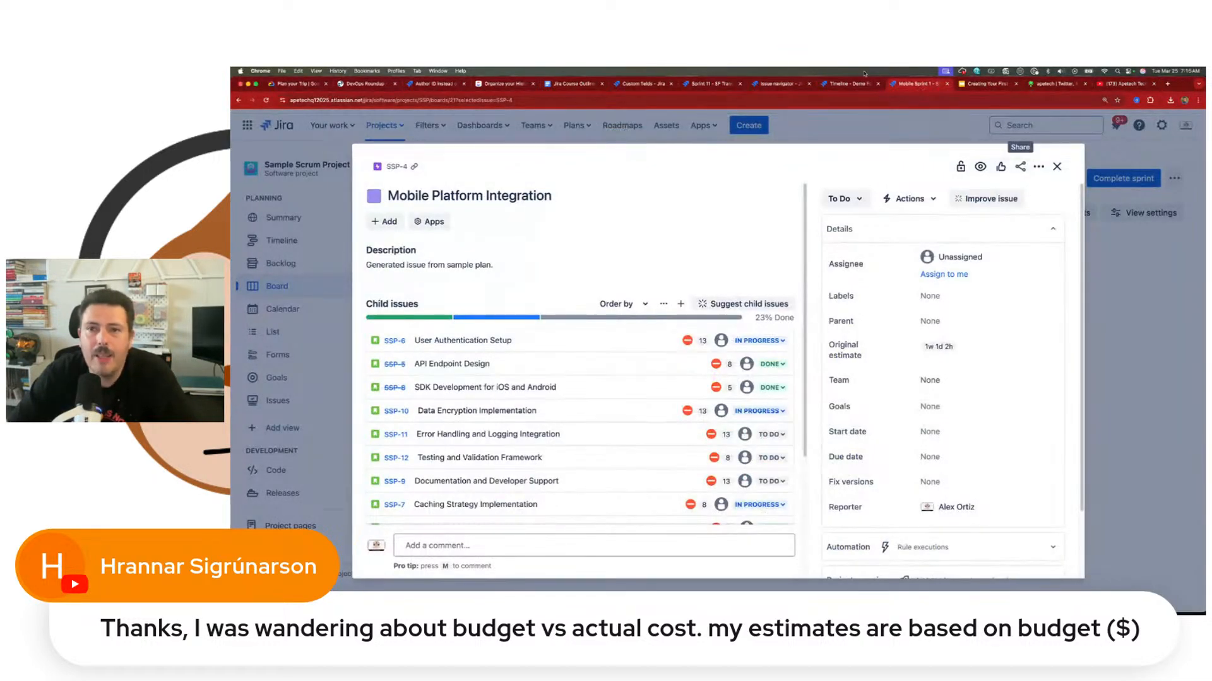
click(859, 83)
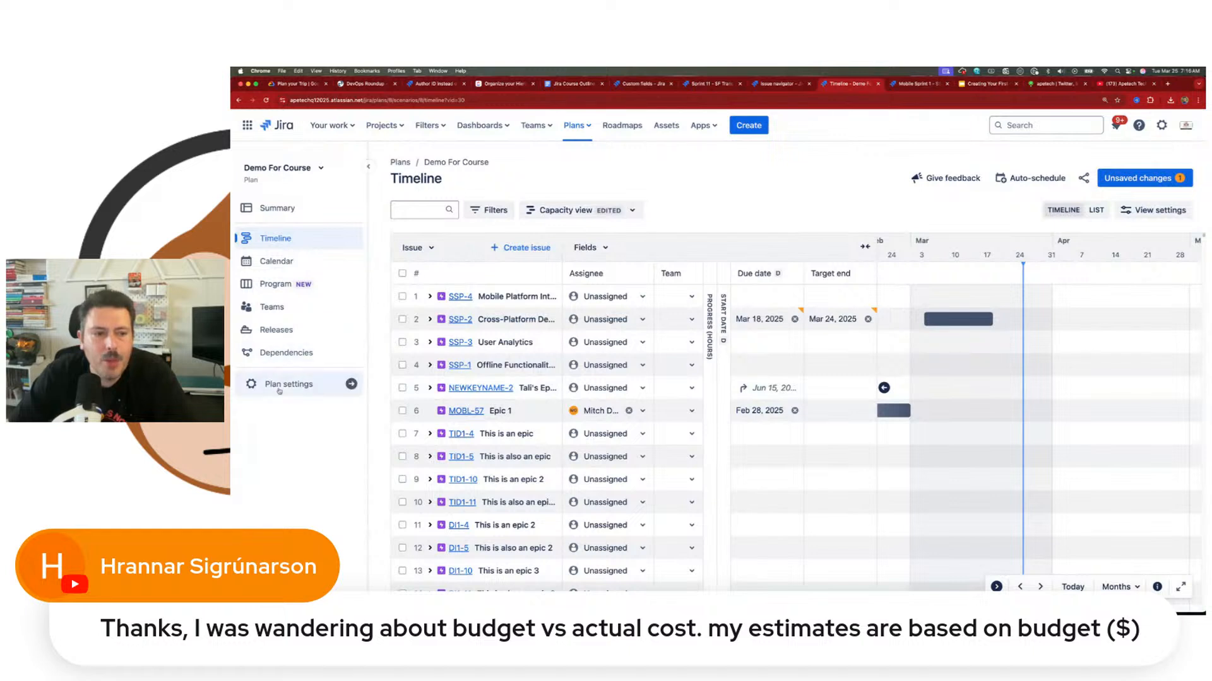
click(279, 390)
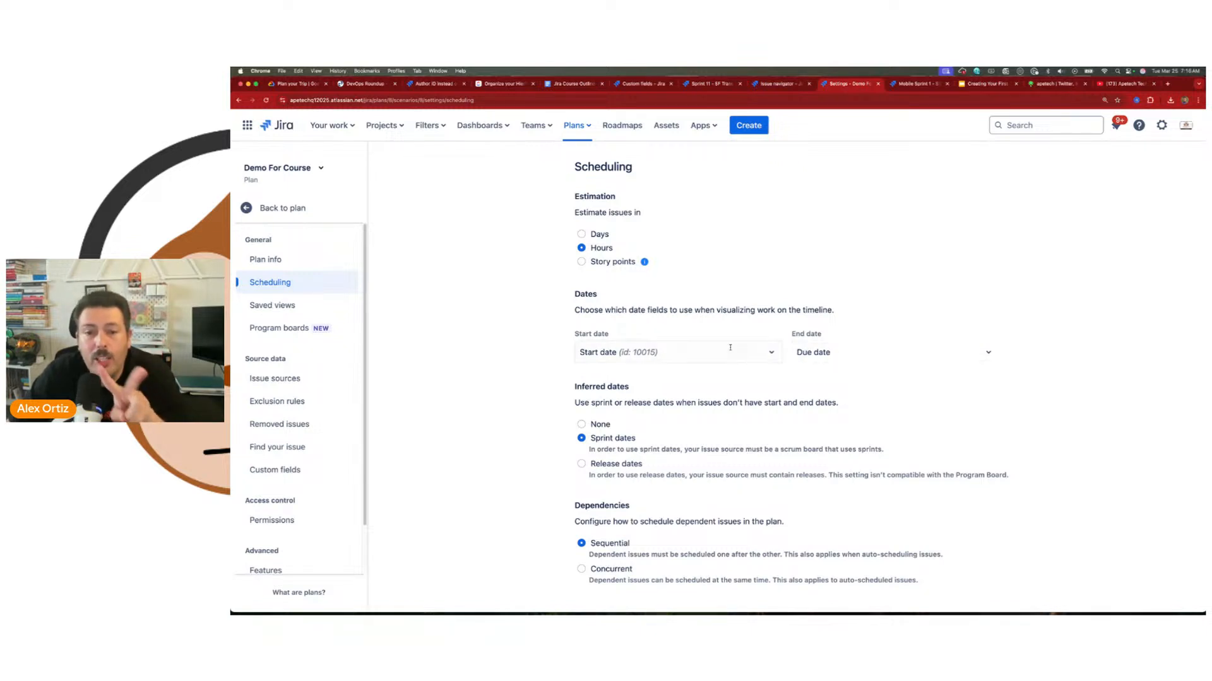
click(846, 353)
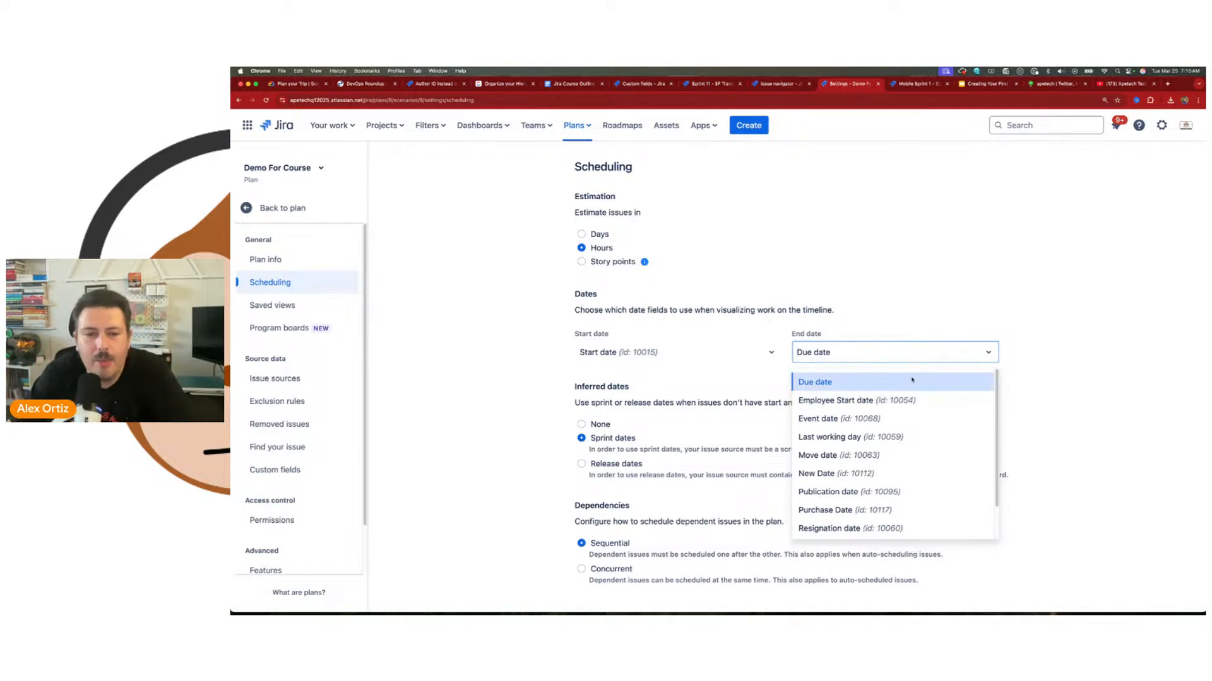
click(1070, 356)
Step: Highlight the Inferred dates heading and the description of when sprint or release dates are used
drag(577, 402, 797, 402)
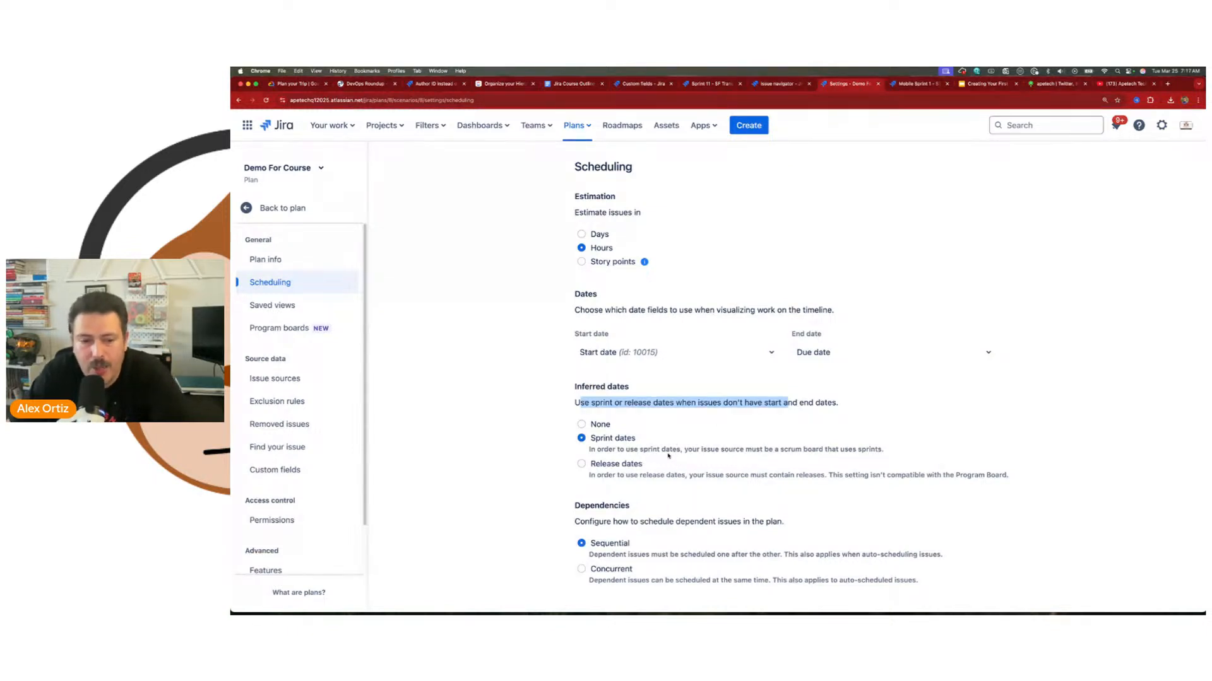
click(574, 404)
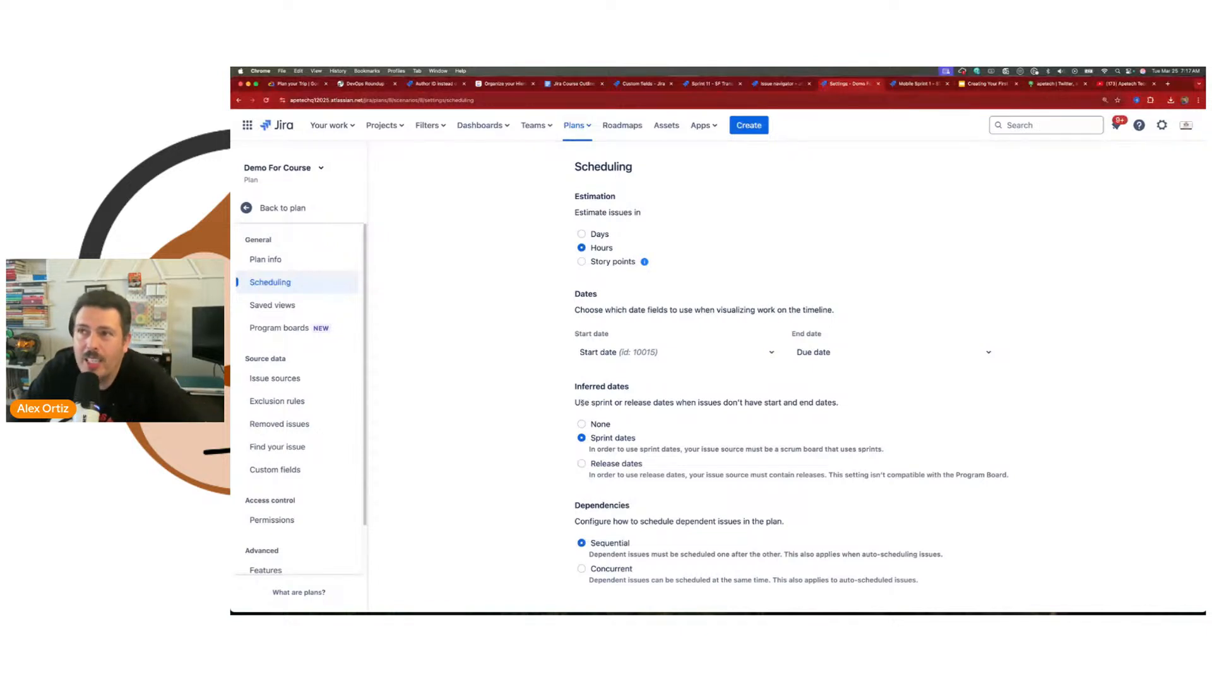
drag(576, 390, 626, 388)
click(627, 387)
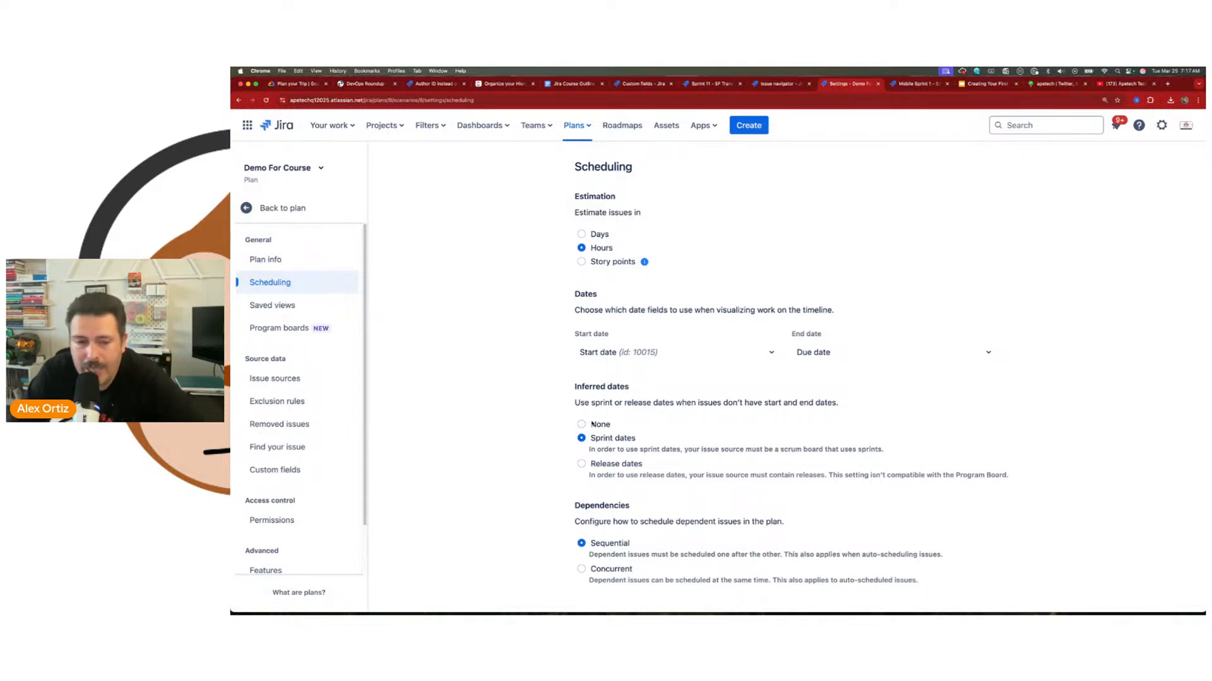
Step: Switch the inferred dates setting between Sprint dates, Release dates and None, ending on Sprint dates
click(600, 444)
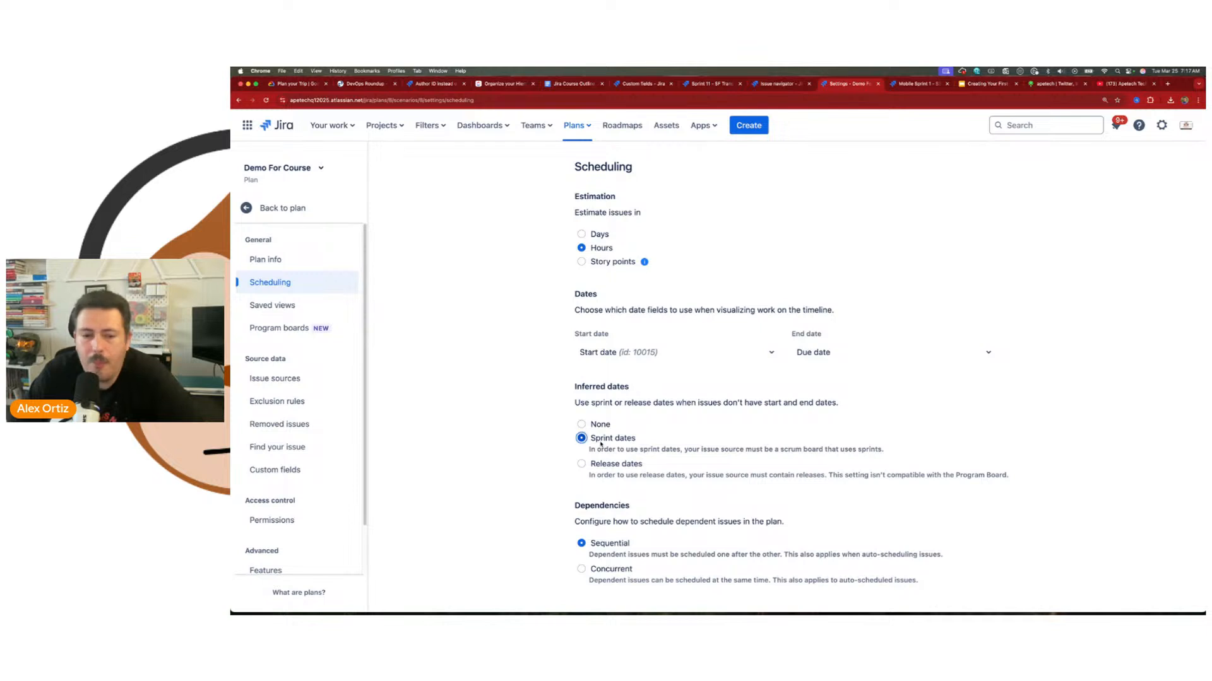
click(592, 465)
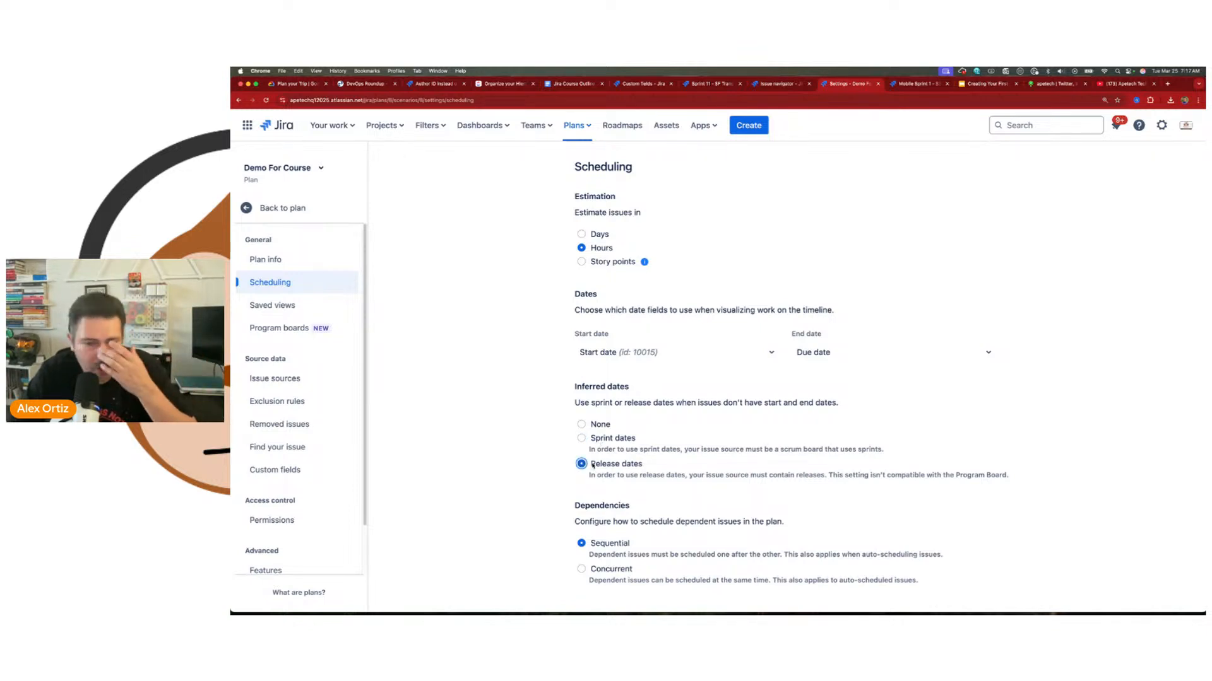
click(602, 442)
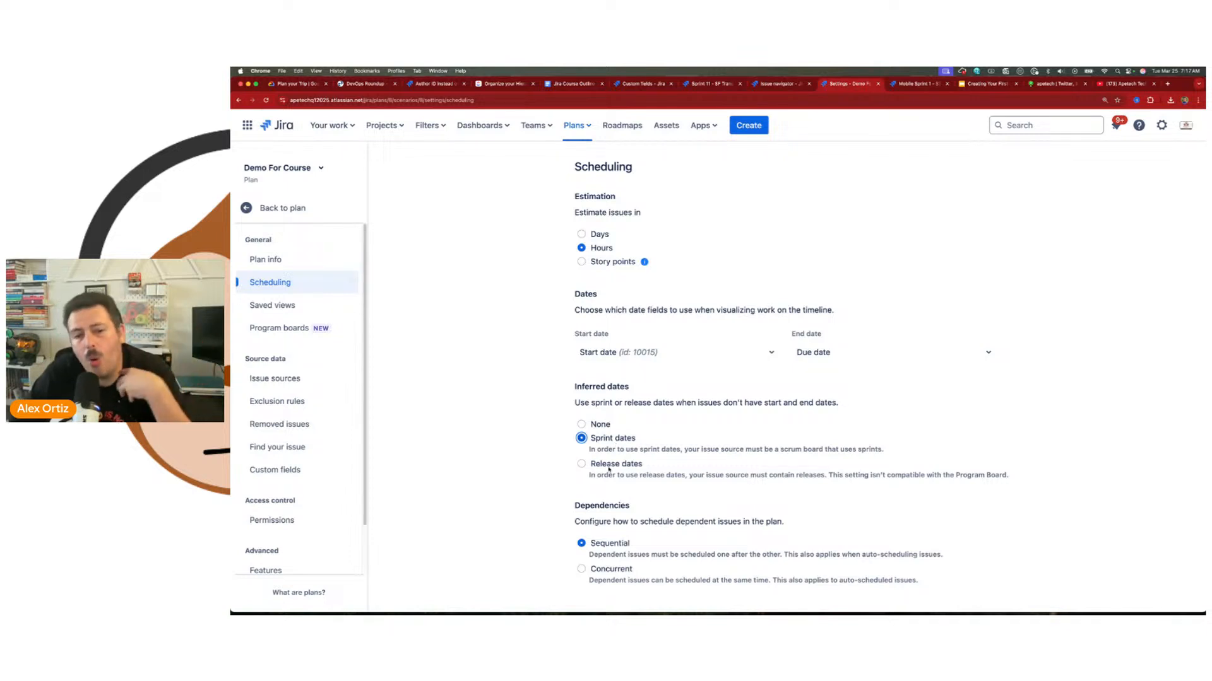
click(609, 466)
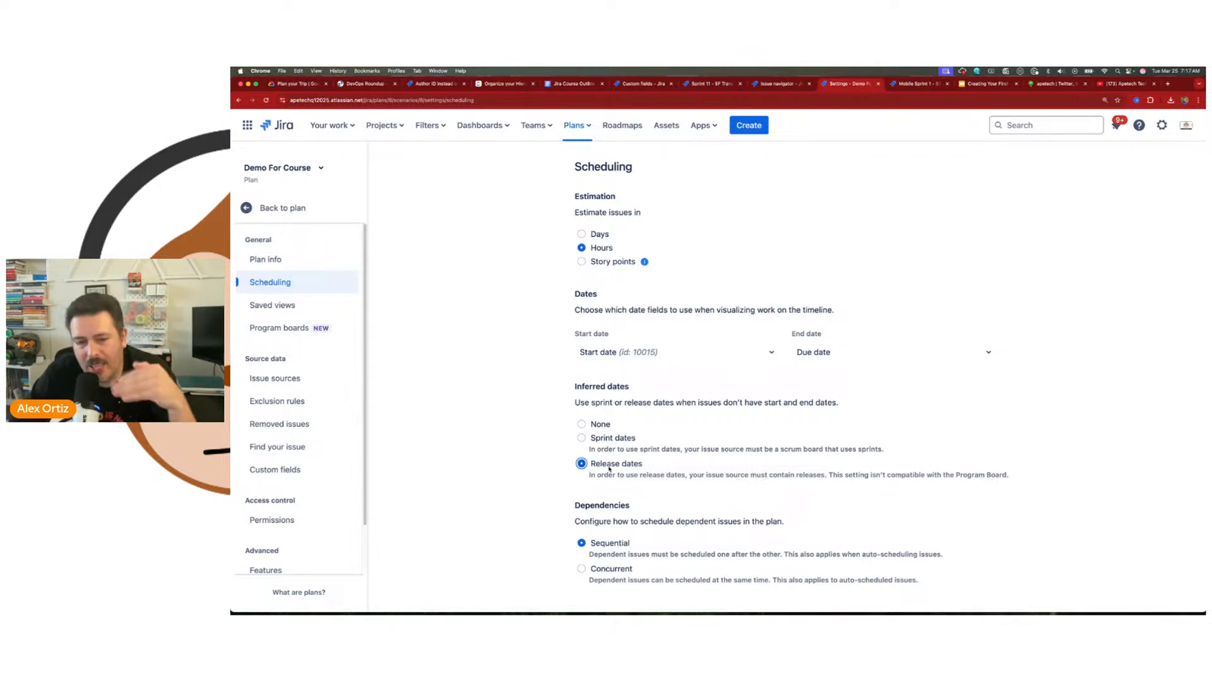
click(596, 439)
click(593, 427)
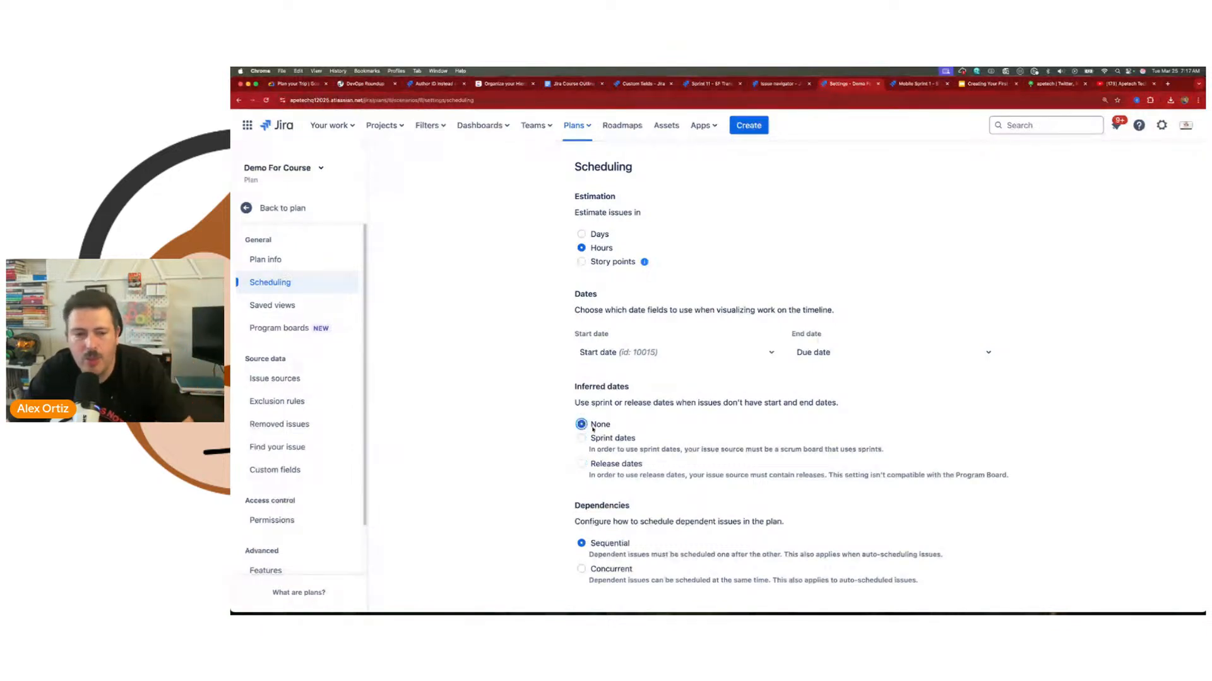
click(633, 439)
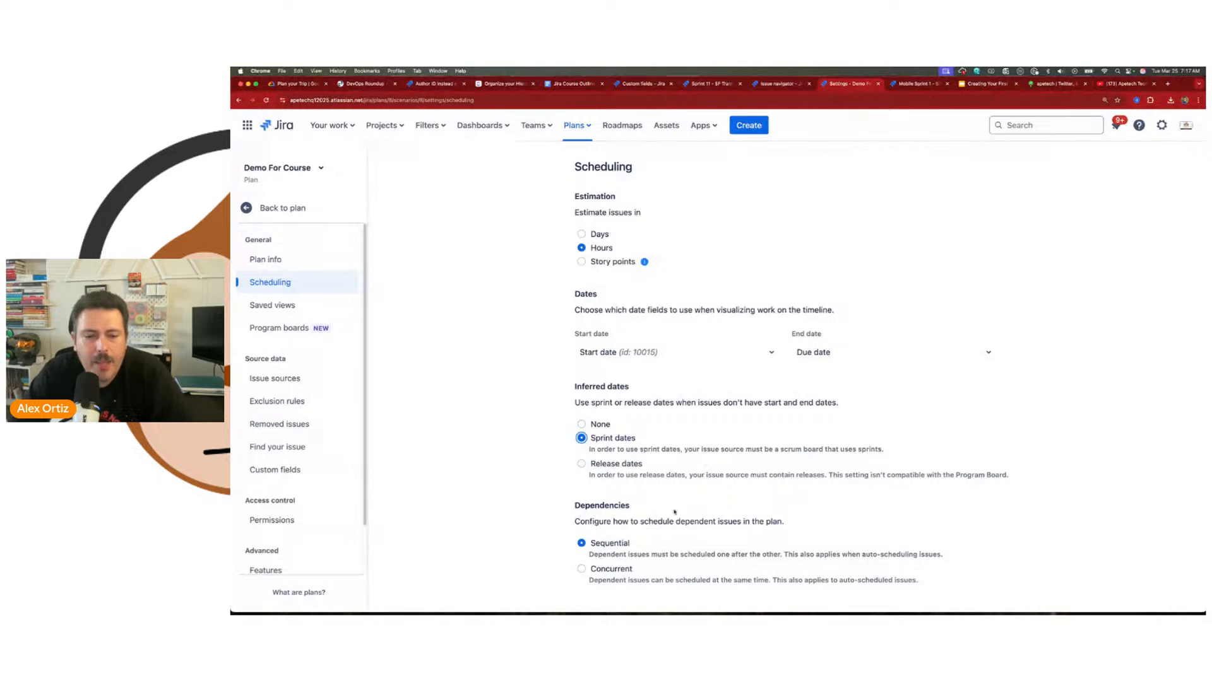
Step: Highlight the dependency scheduling descriptions, try the Concurrent option, and switch dependencies back to Sequential
drag(575, 523, 795, 523)
click(612, 554)
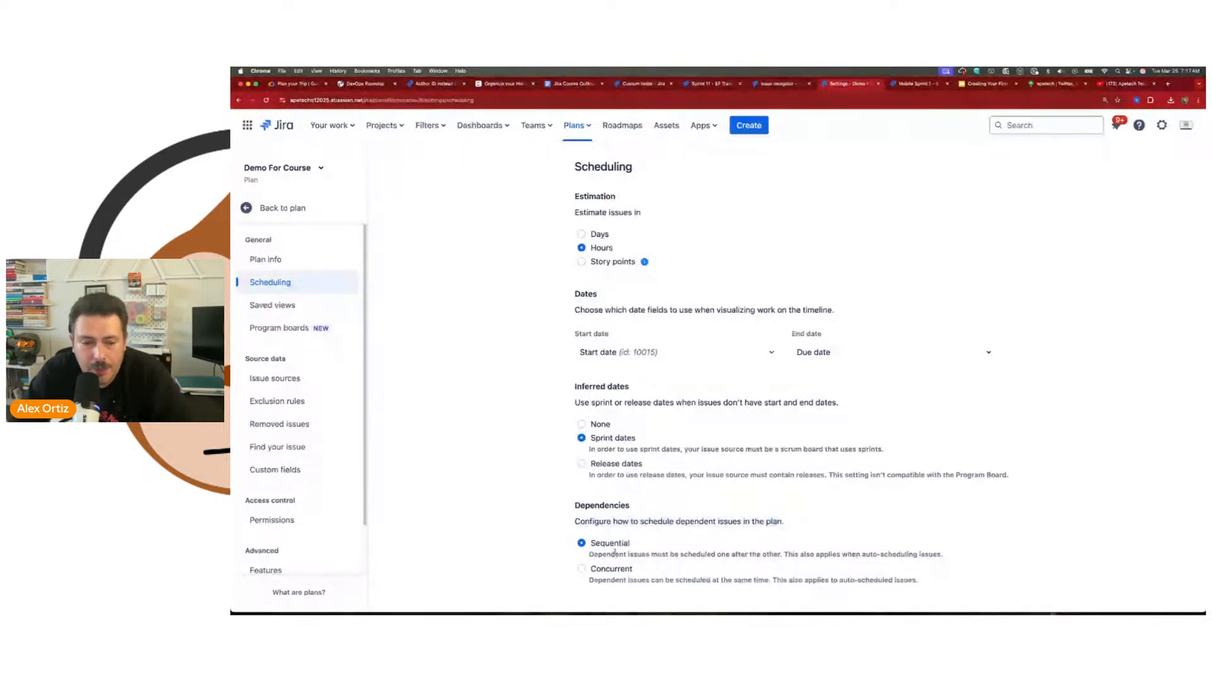
drag(589, 556, 780, 555)
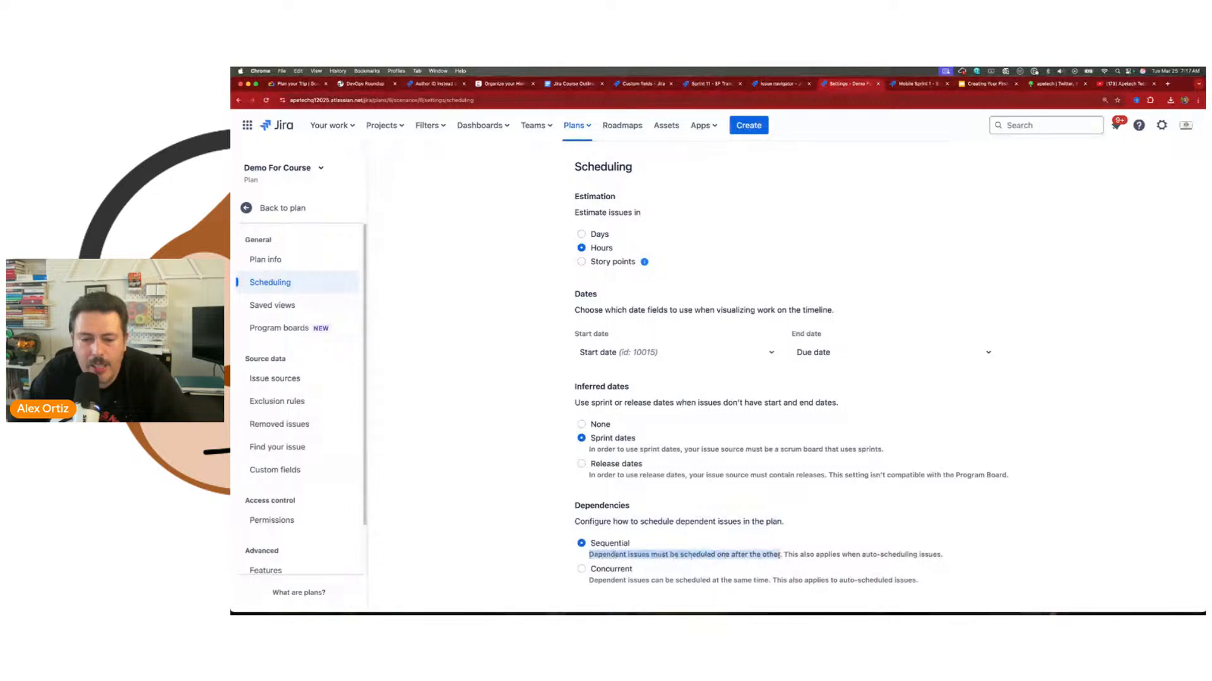
click(600, 581)
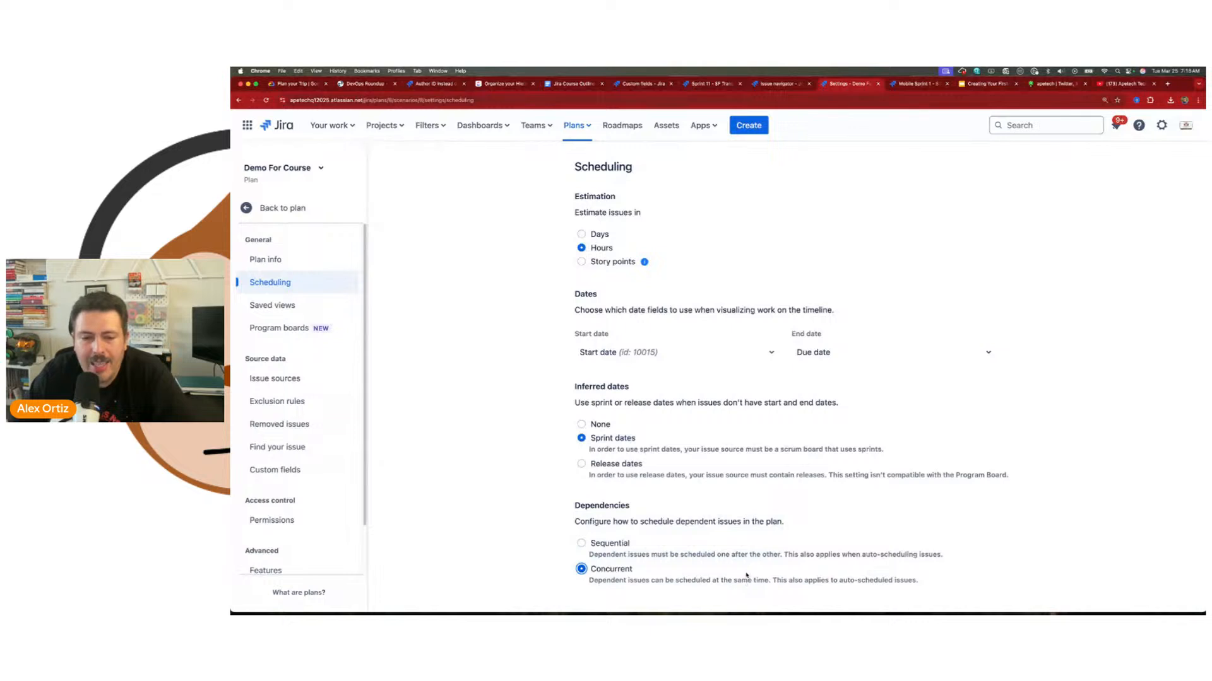
click(599, 541)
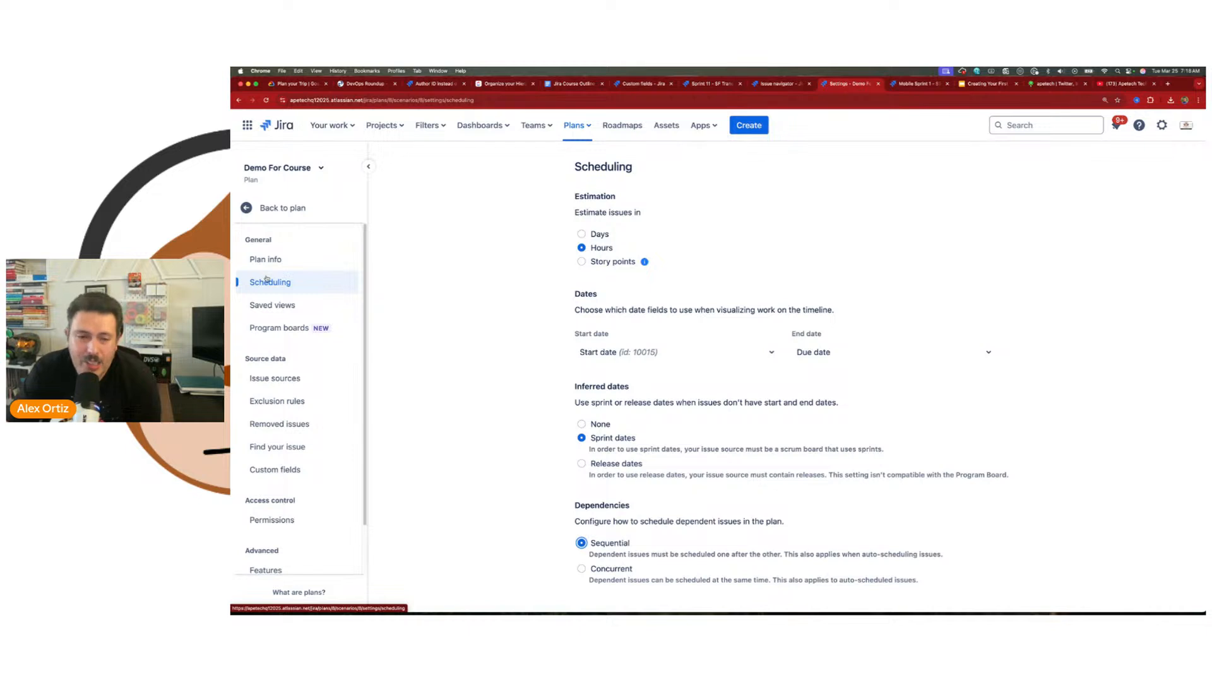
Step: Open the Plan info settings and highlight the plan name
click(275, 266)
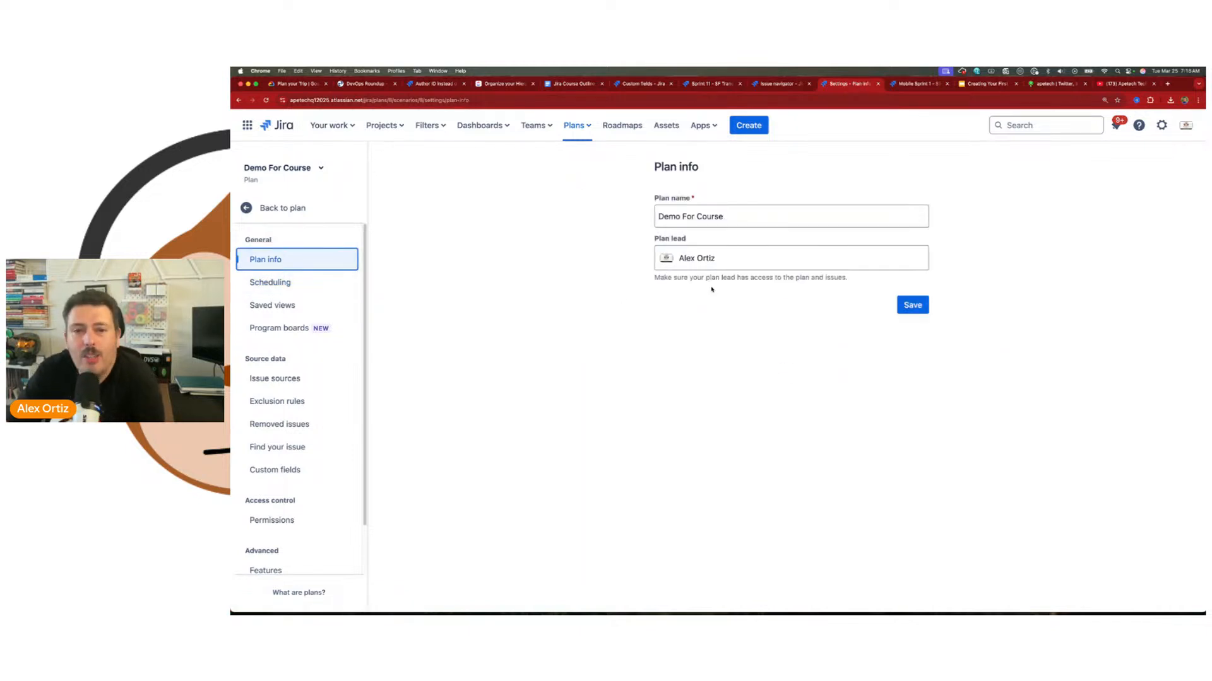
drag(680, 218, 738, 219)
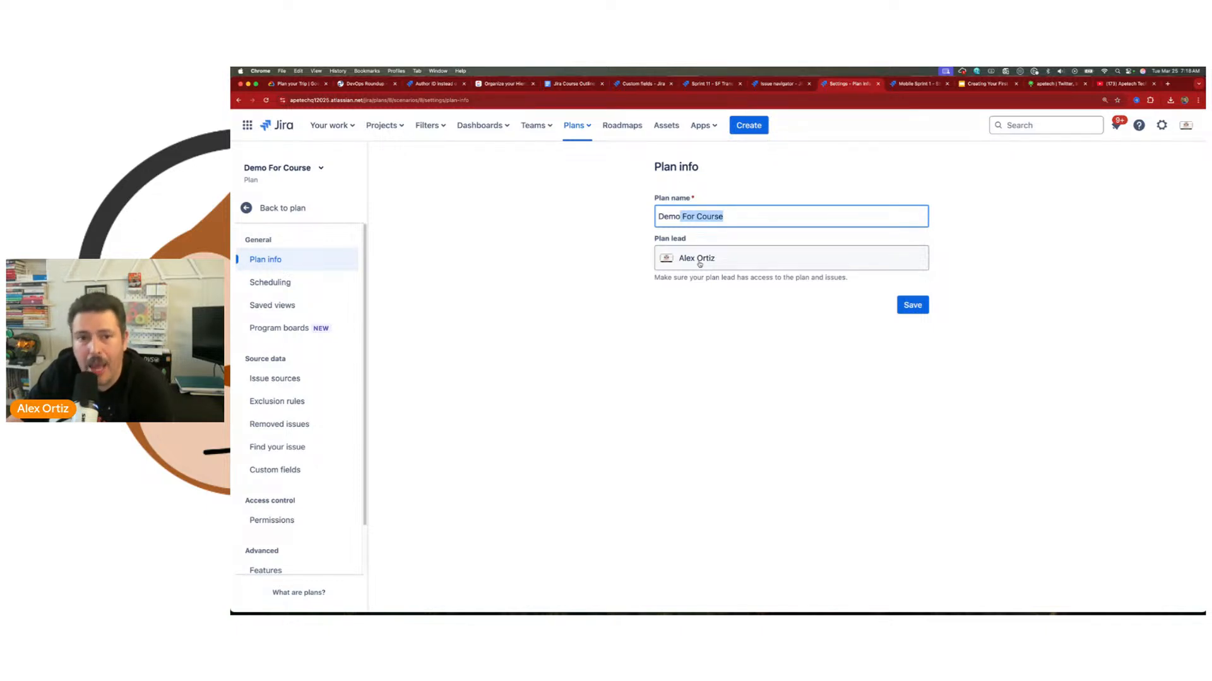
click(729, 219)
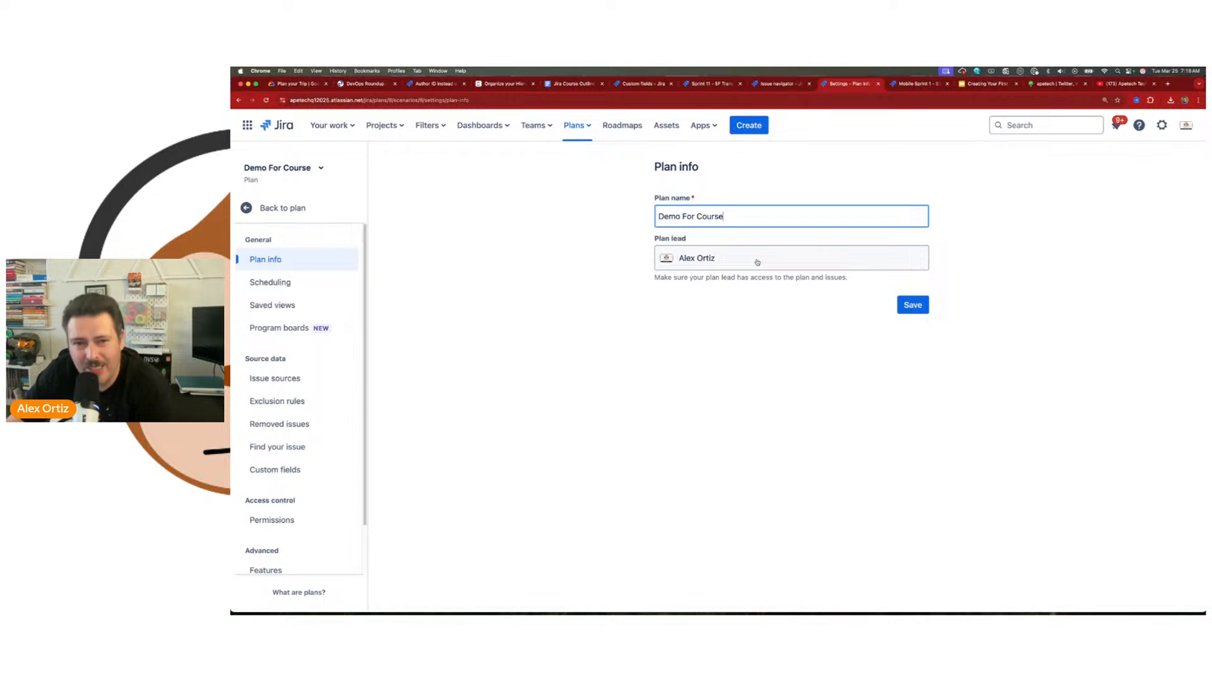
drag(658, 215, 738, 216)
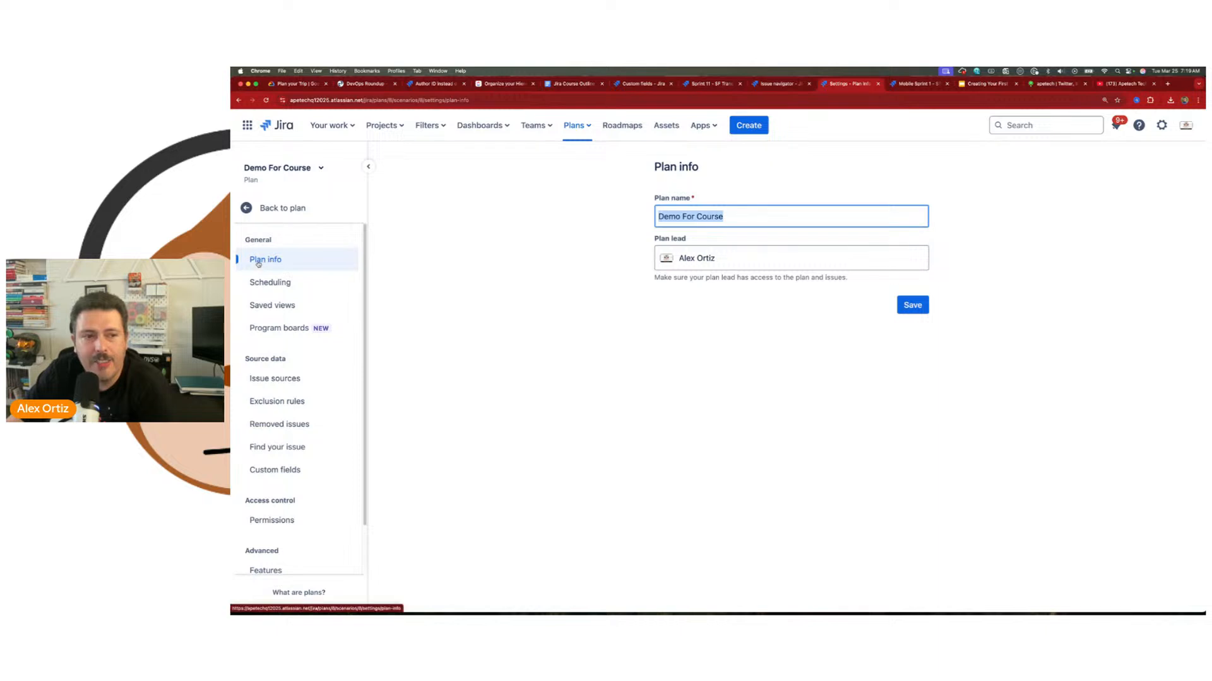
Step: View the plan's Saved views settings and its Program boards settings
click(265, 306)
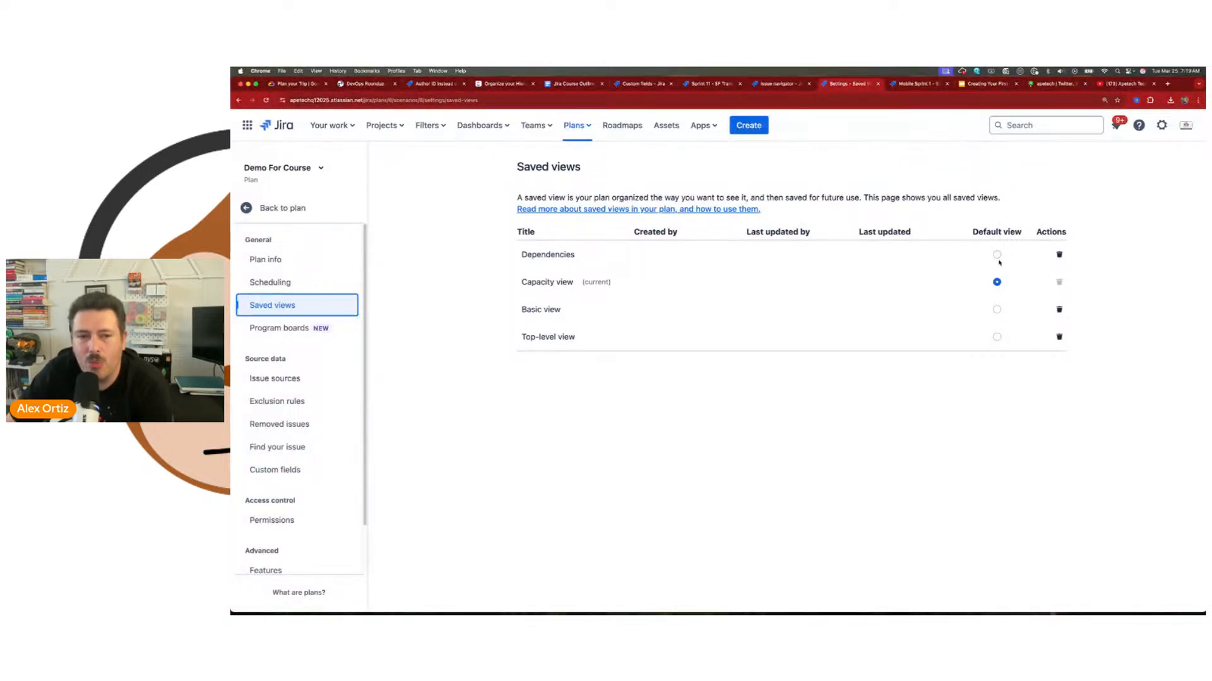
click(276, 335)
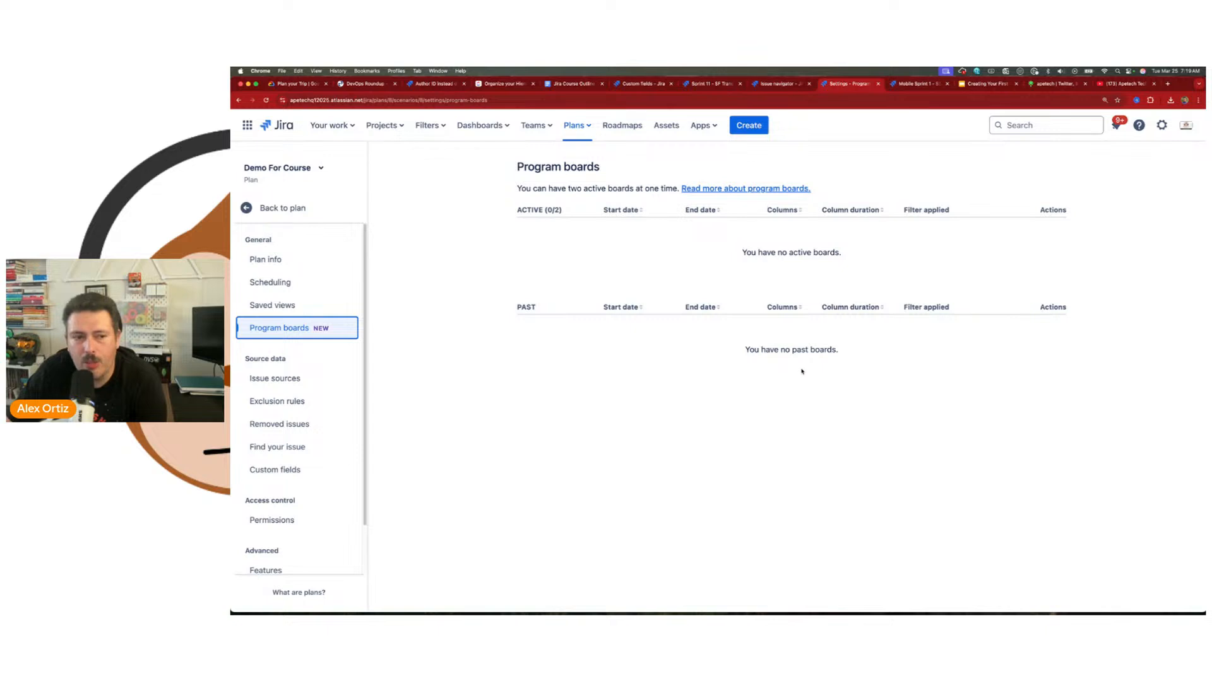
Step: Add an empty issue source row to view the Board, Project and Filter source types, and highlight the plan's issue count
click(269, 377)
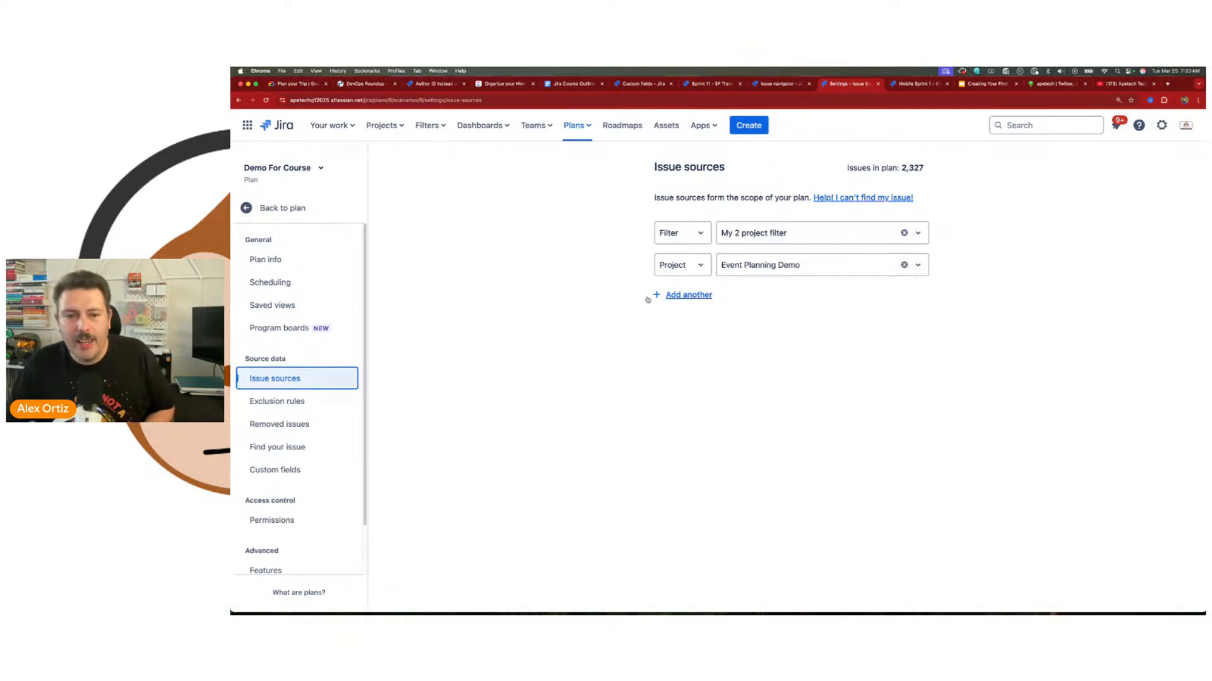
click(688, 295)
click(683, 299)
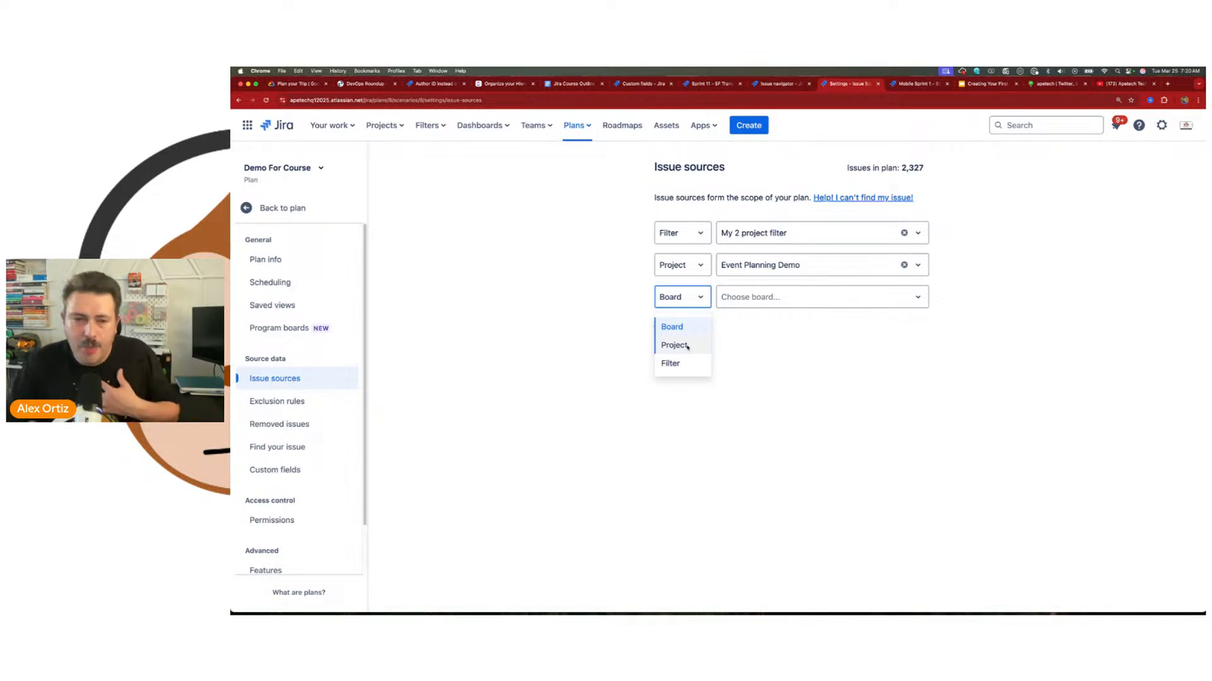
click(912, 366)
drag(924, 168, 901, 168)
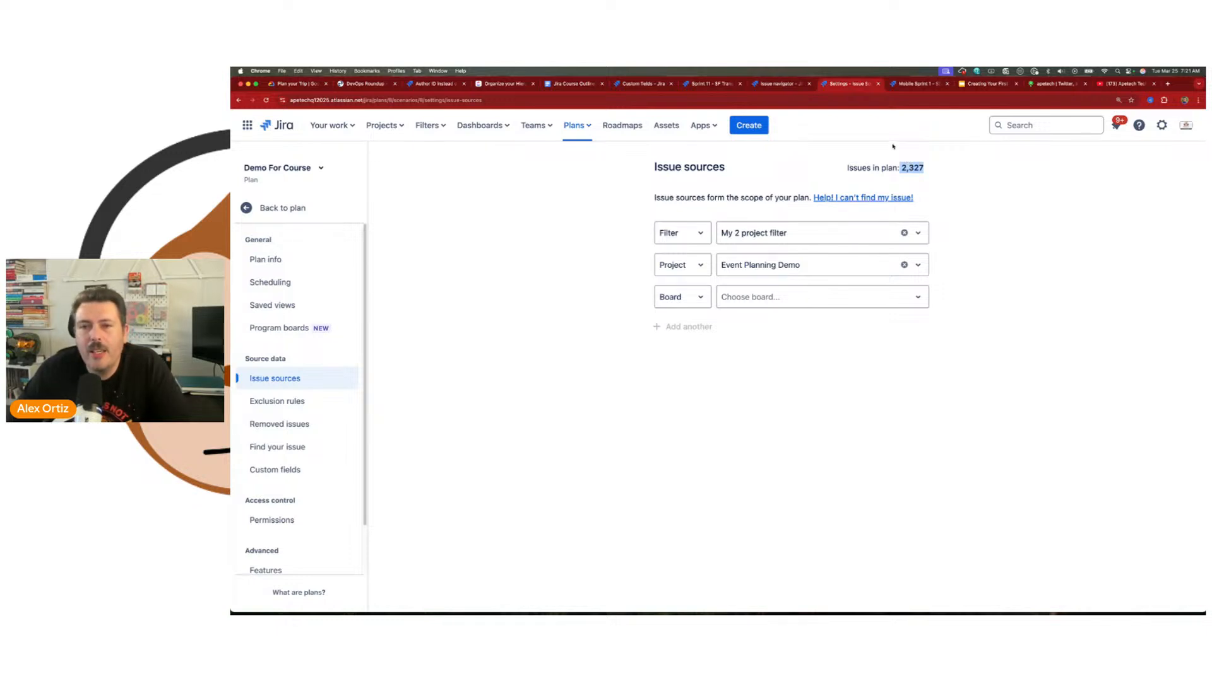
drag(924, 168, 903, 169)
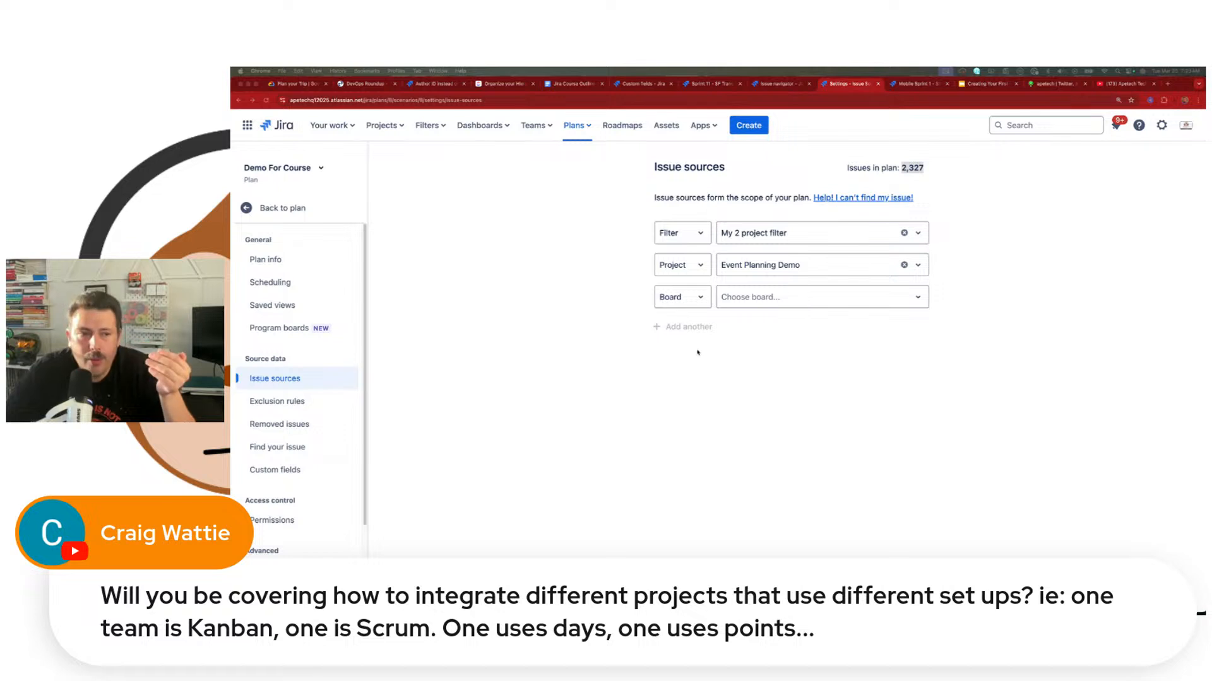
Step: Set the plan's issue estimation to Days in the scheduling settings
click(292, 283)
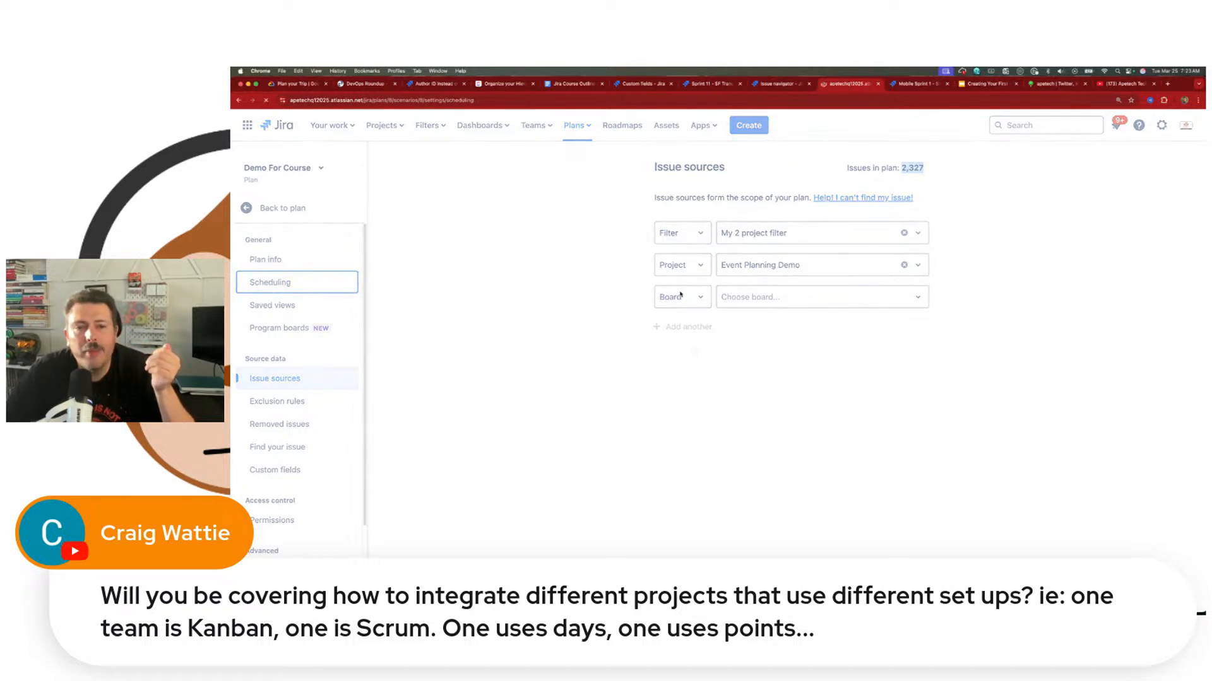
click(599, 248)
click(597, 234)
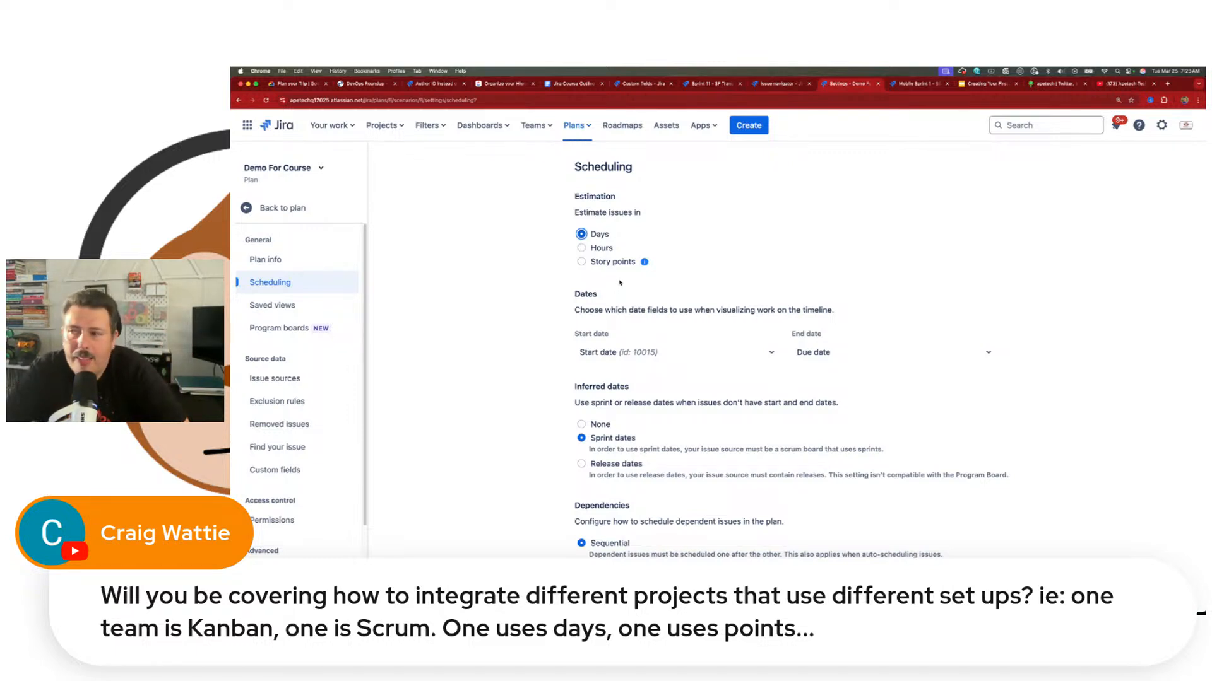
Step: Add Sample Scrum Project to the plan's issue sources as a Project source
click(262, 379)
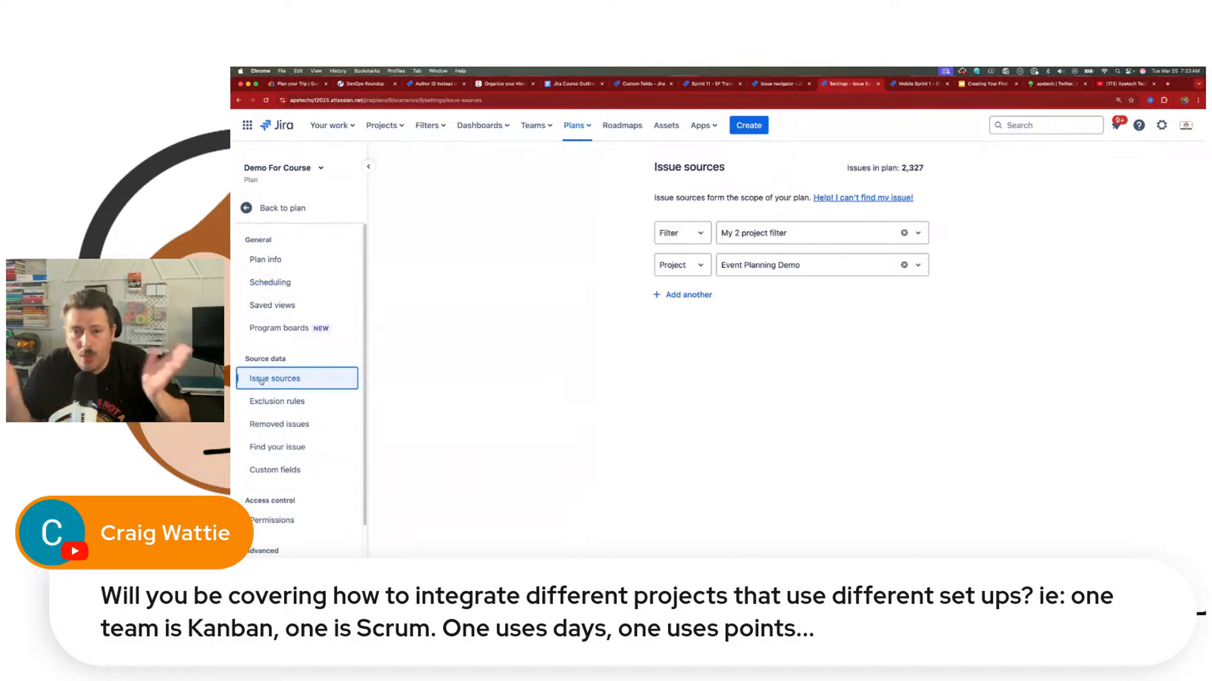
click(687, 294)
click(682, 297)
click(672, 345)
click(751, 300)
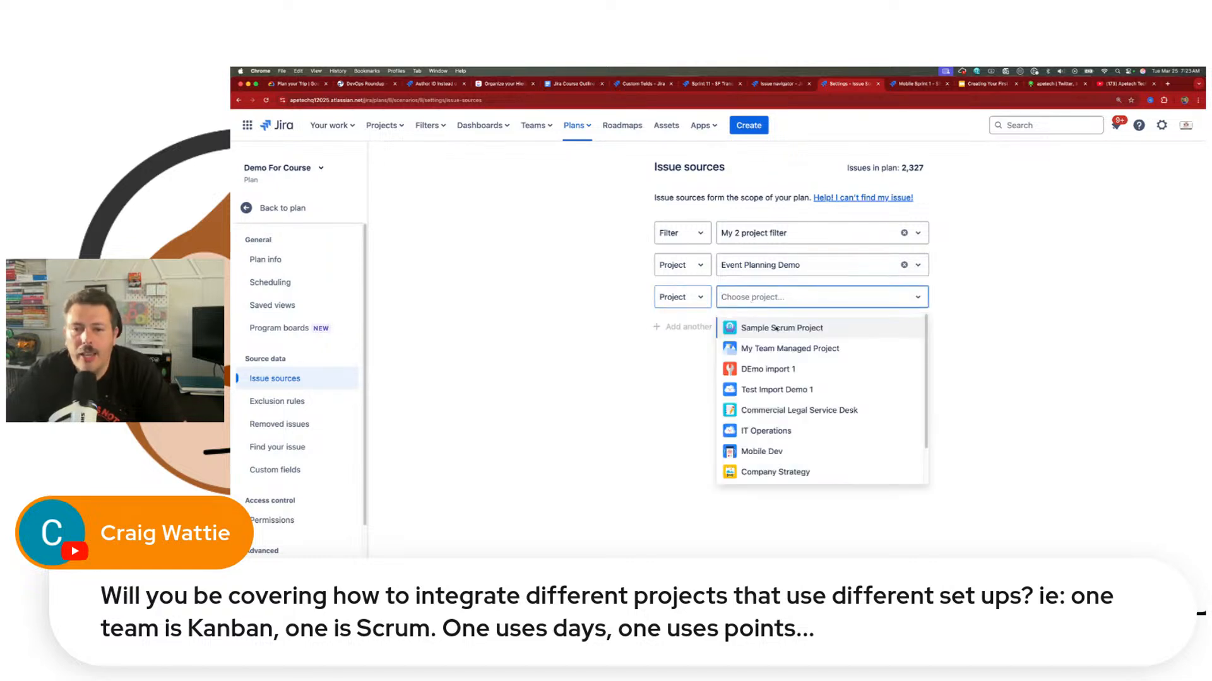
click(764, 327)
Step: Add DEmo import 1 as another Project issue source and point out the plan's issue count
click(689, 327)
click(681, 329)
click(670, 378)
click(767, 329)
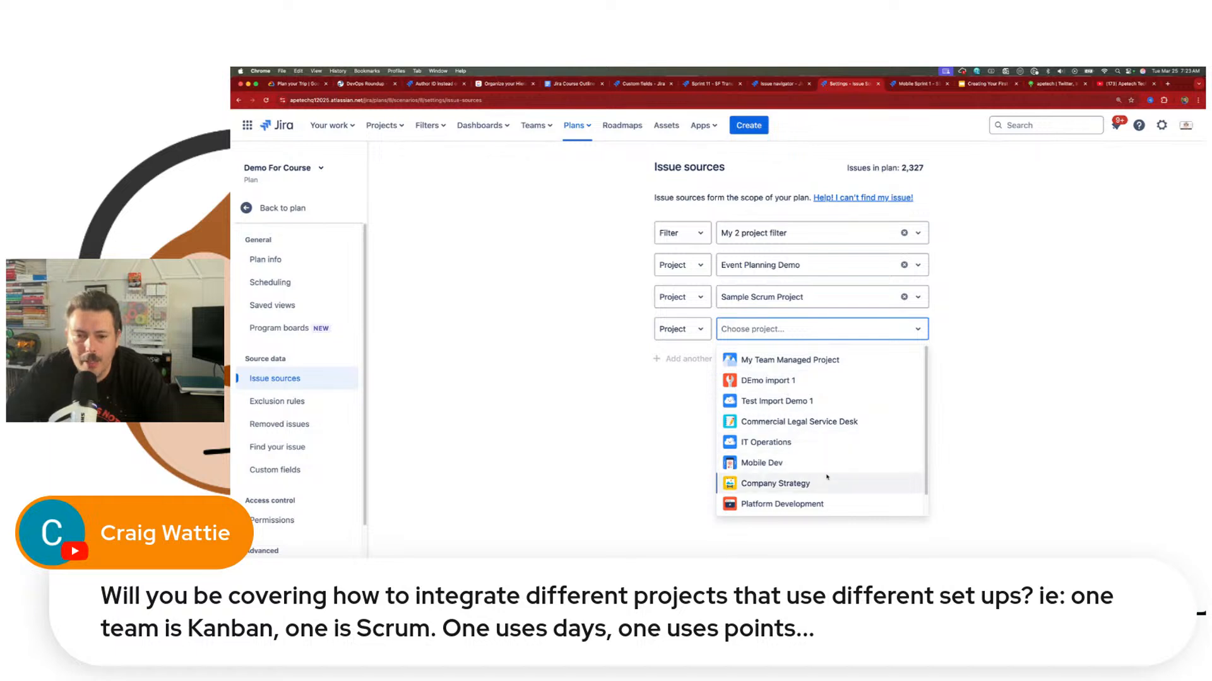
scroll(823, 485, down, 1)
scroll(821, 470, up, 1)
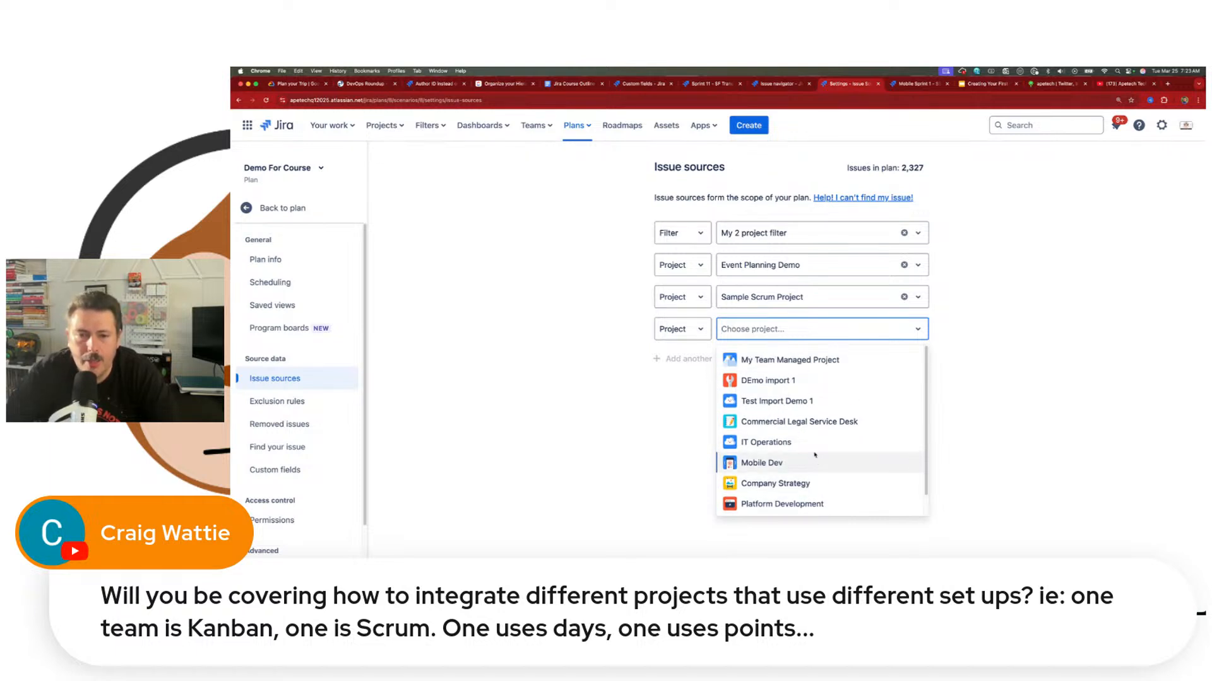
click(786, 381)
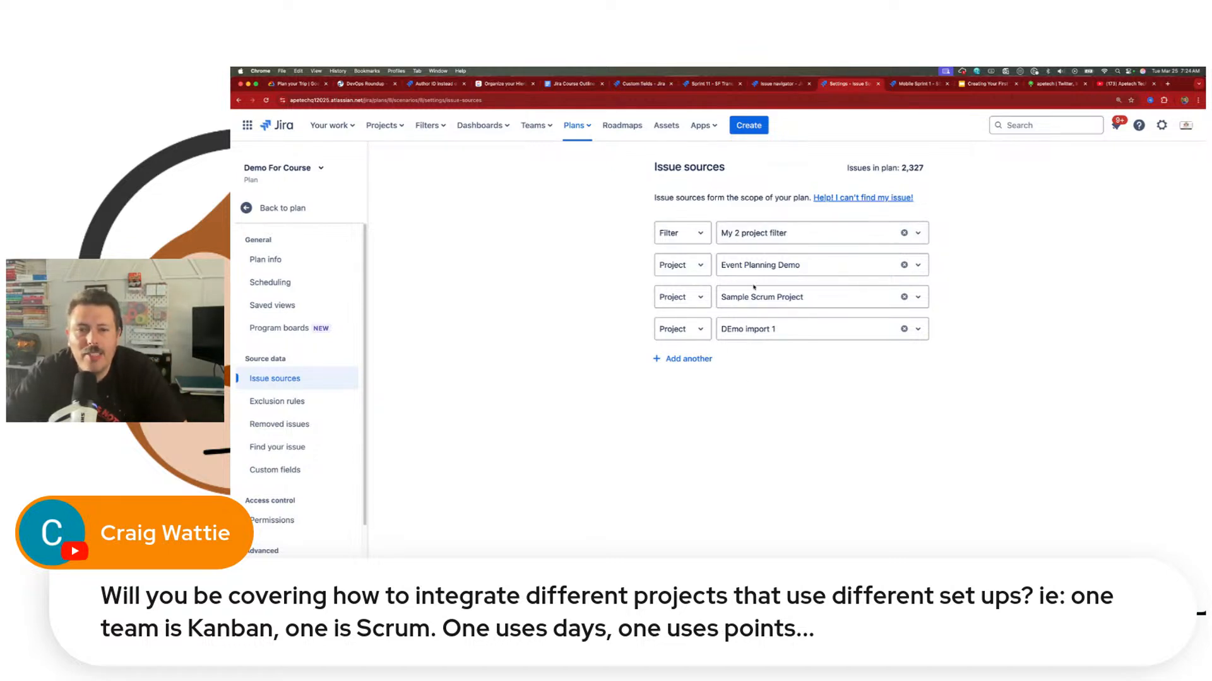
drag(915, 169, 898, 168)
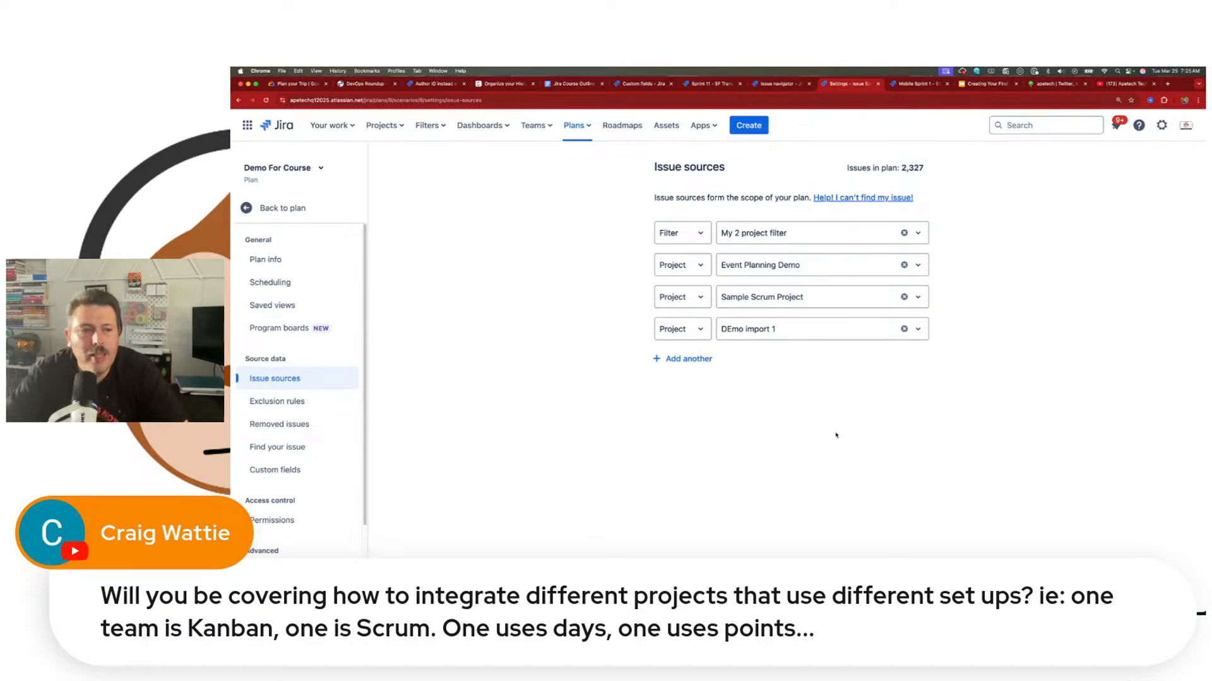
Step: Open the plan's exclusion rules and point out the Done-issue day limit and the plan's issue count
click(345, 394)
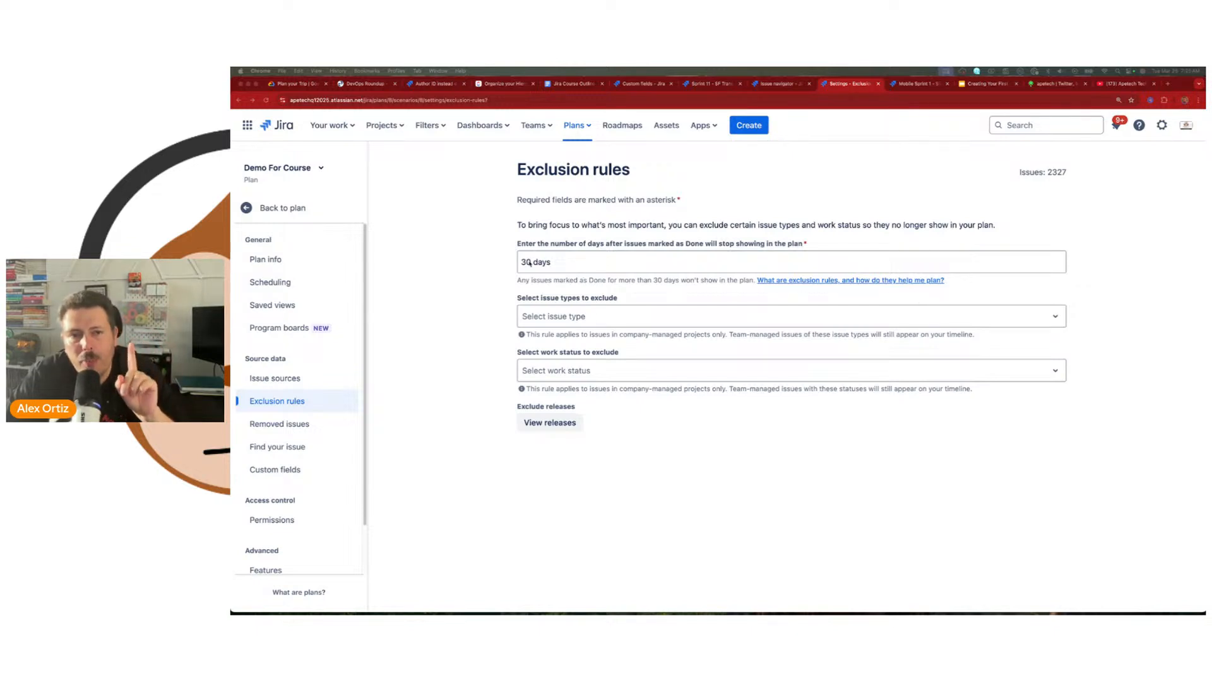
click(552, 261)
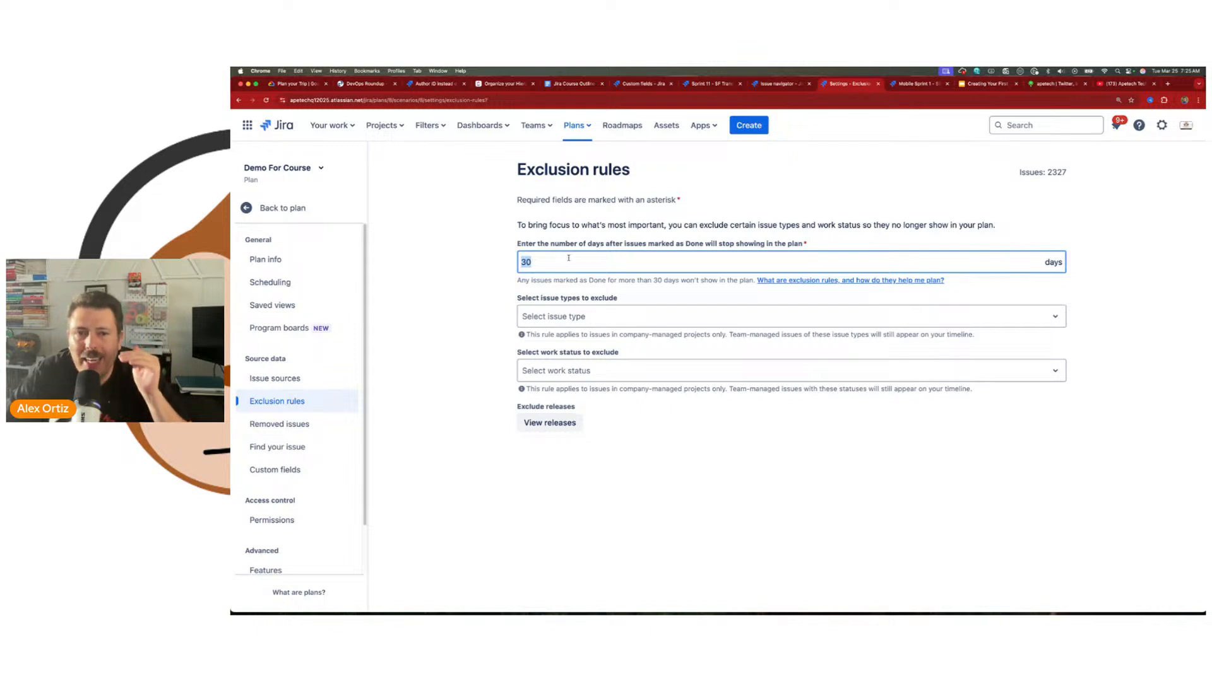
drag(629, 242, 693, 246)
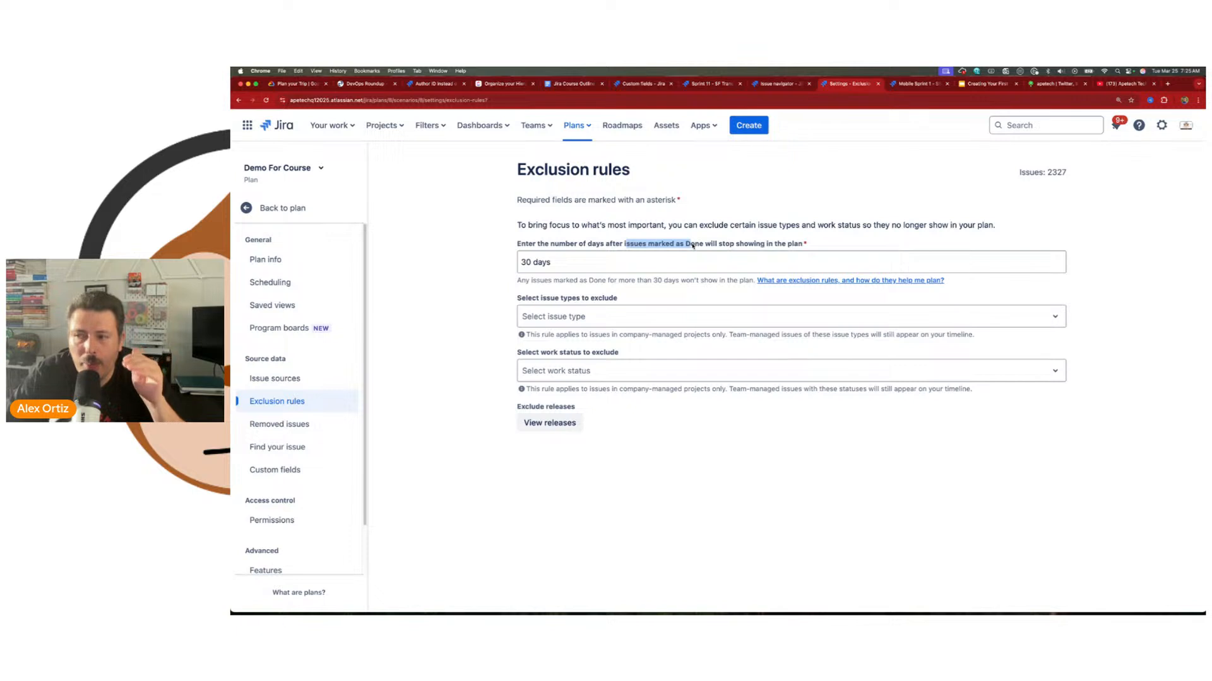
drag(1066, 172, 1050, 172)
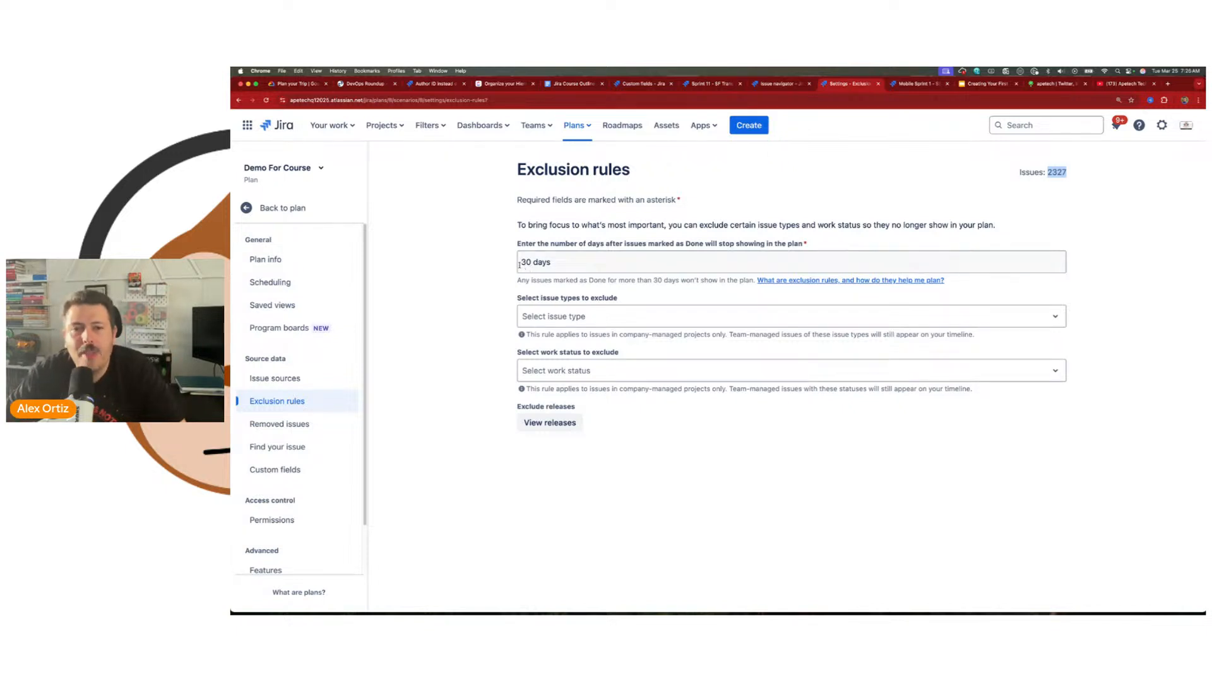
Step: Set the number of days before Done issues stop showing to 100 and highlight the plan's issue count
click(525, 262)
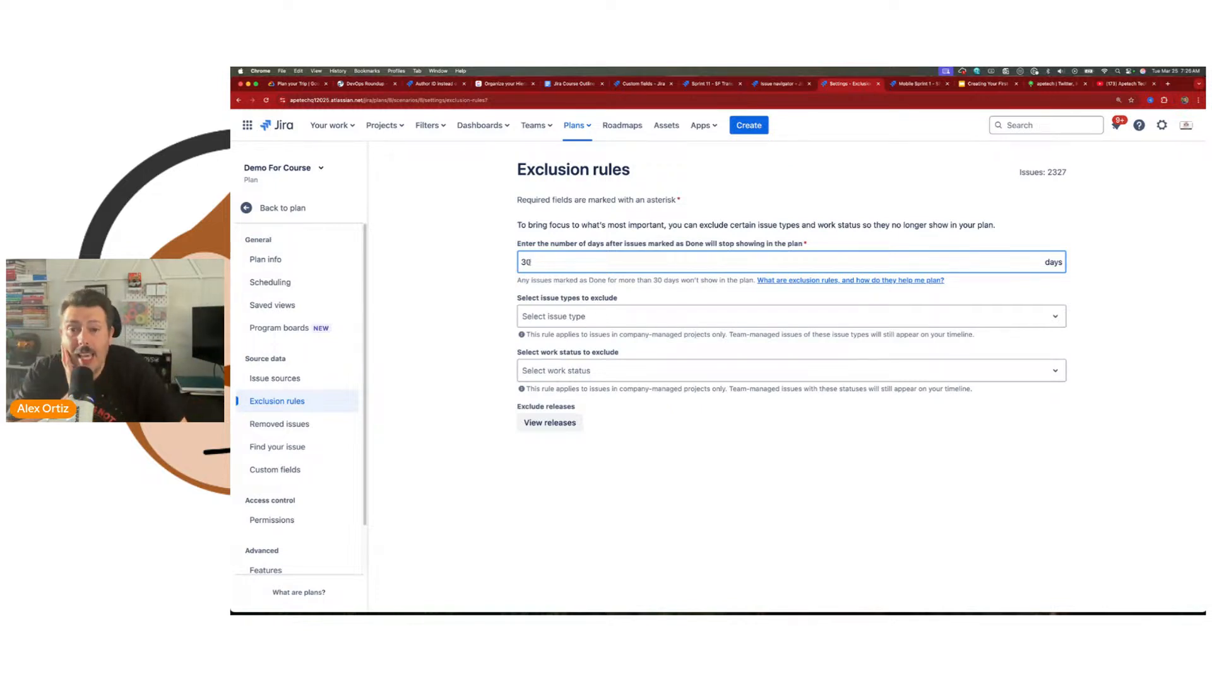
key(BackSpace)
key(BackSpace)
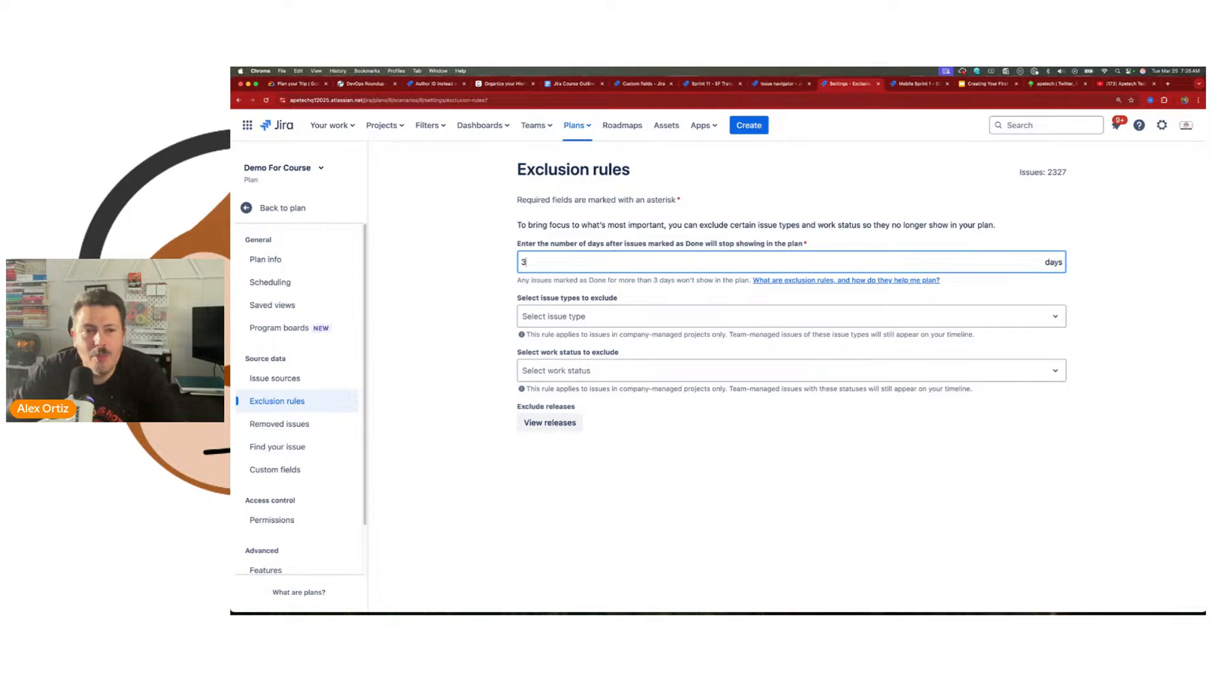
text(100)
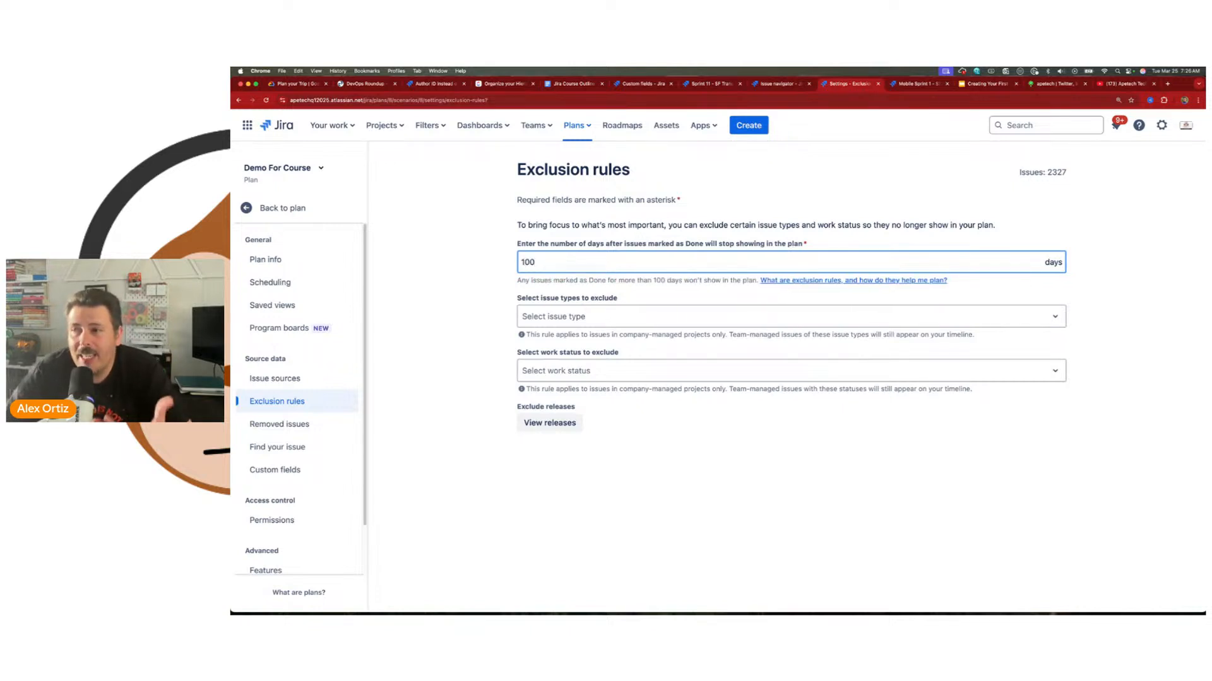
click(877, 432)
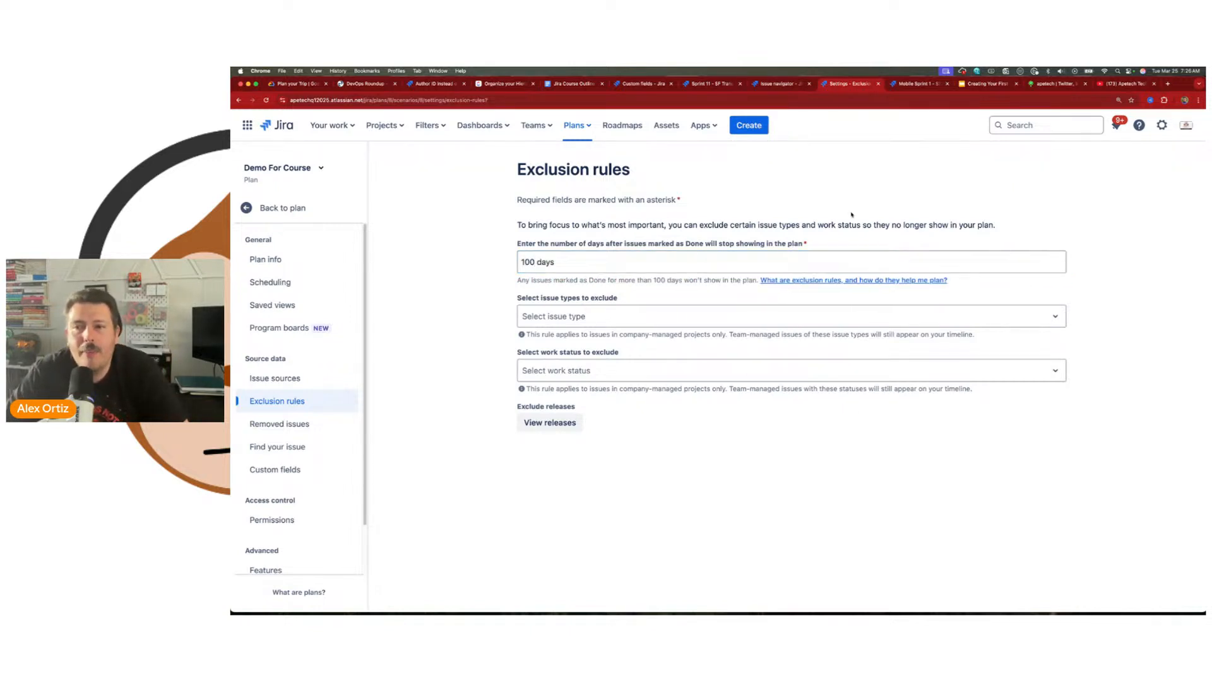
drag(1066, 172, 1047, 172)
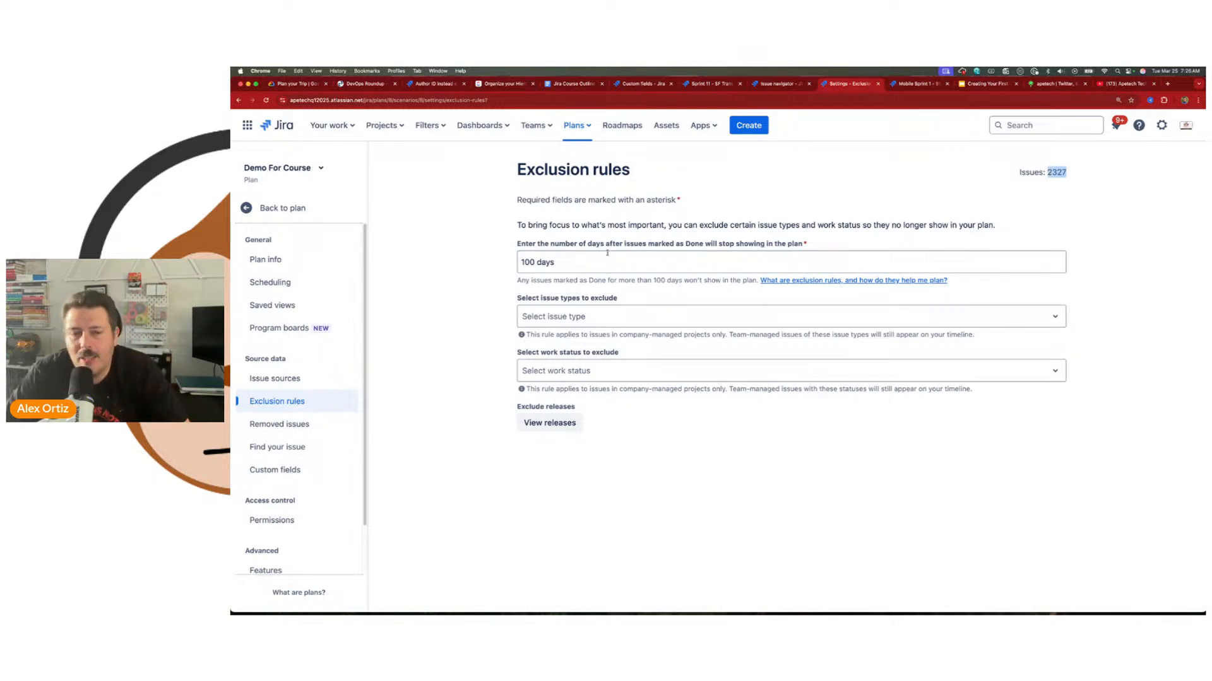
Step: Try day limits of 500 and 10 for Done issues, and check the plan's issue count
click(521, 262)
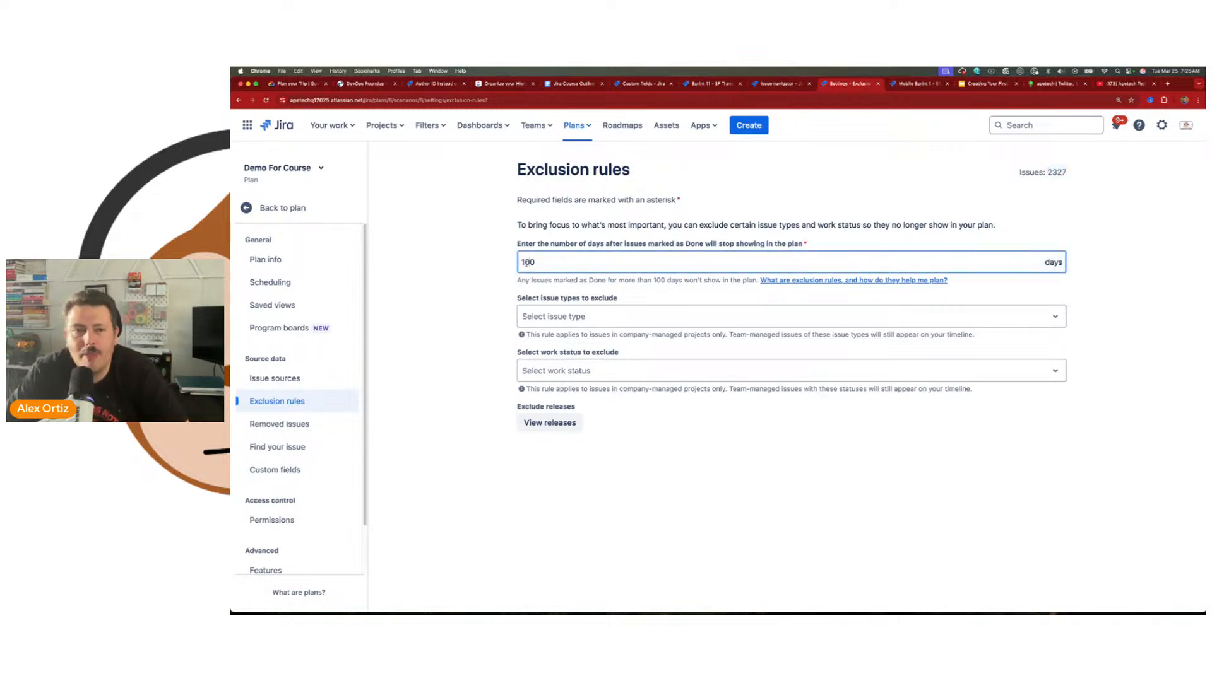
text(5)
click(749, 549)
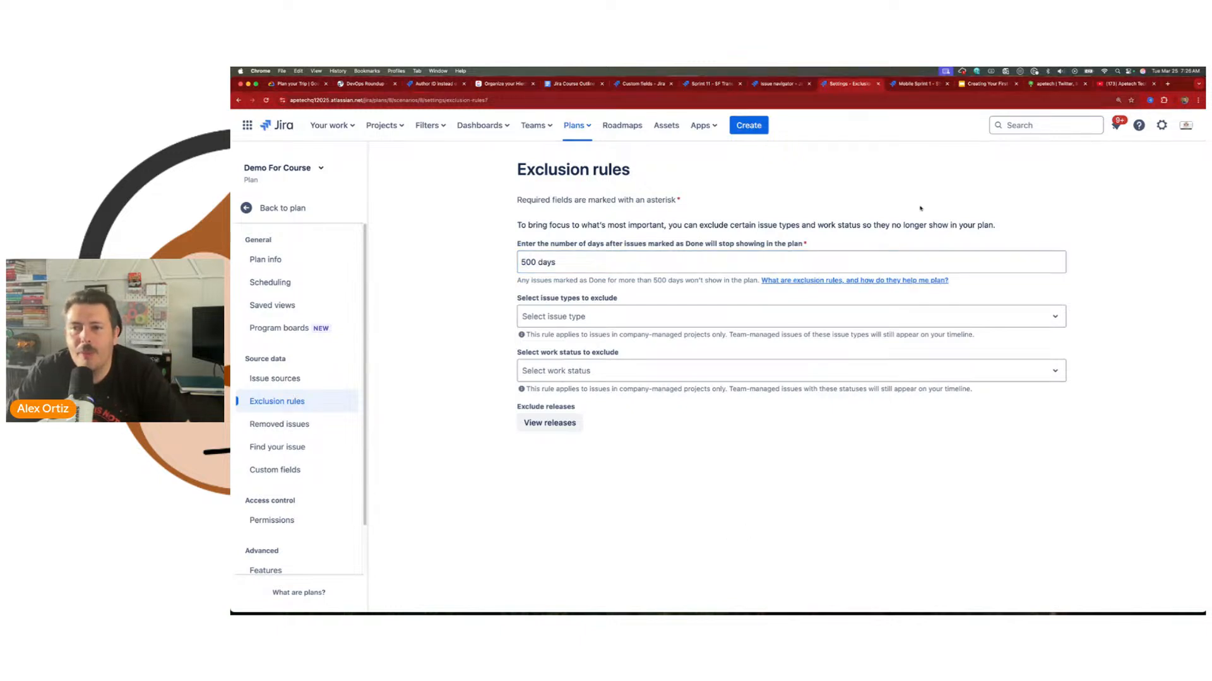
double_click(526, 262)
text(10)
click(764, 483)
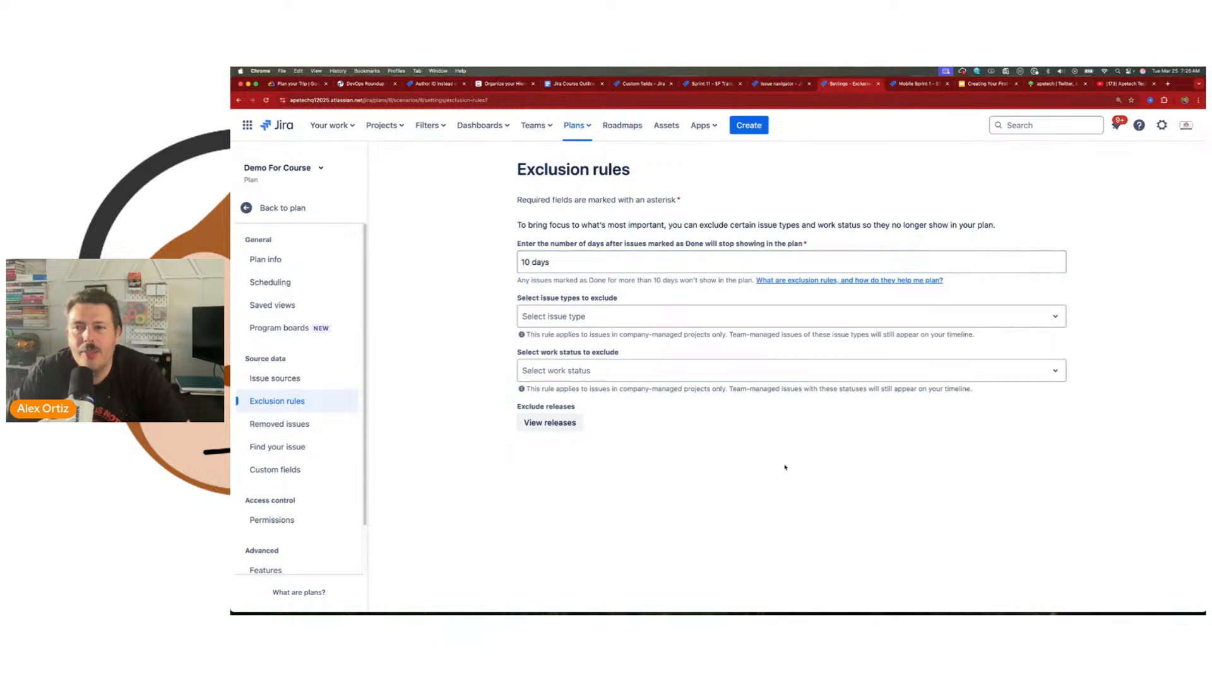
drag(1049, 174, 1067, 175)
Step: Set the Done-issue exclusion limit back to 100 days
click(548, 262)
text(100)
click(491, 268)
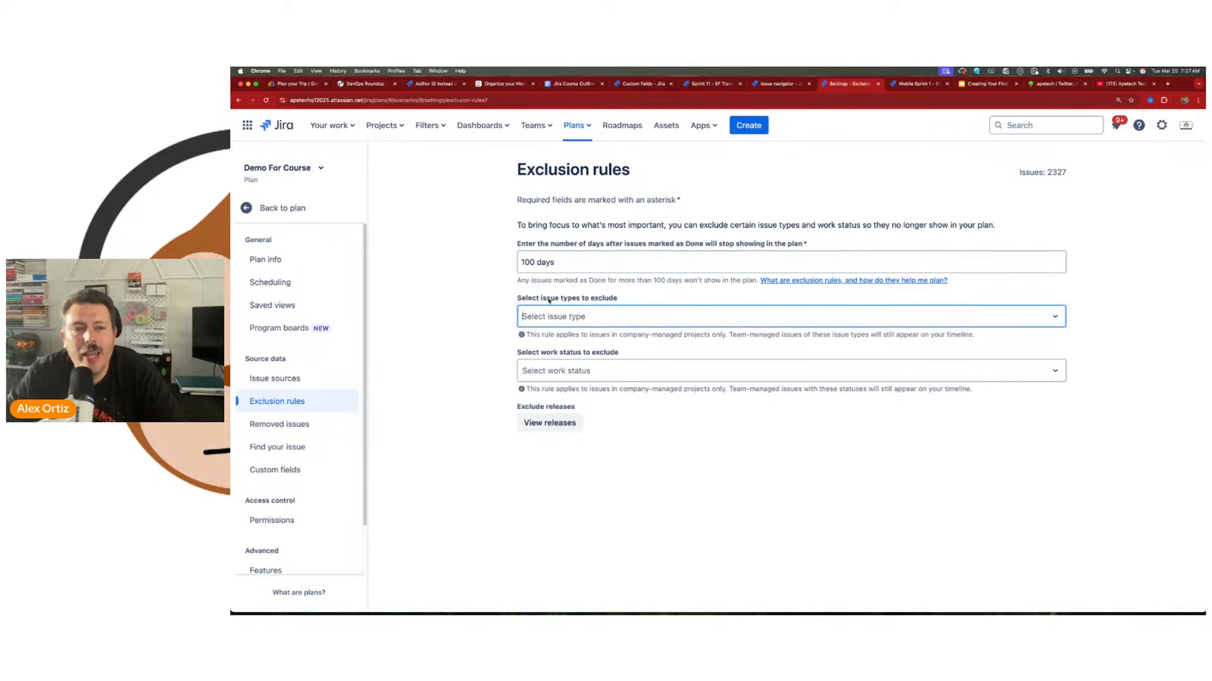
Step: Try excluding the Bug and Epic issue types from the plan, and clear both from the rule
click(604, 317)
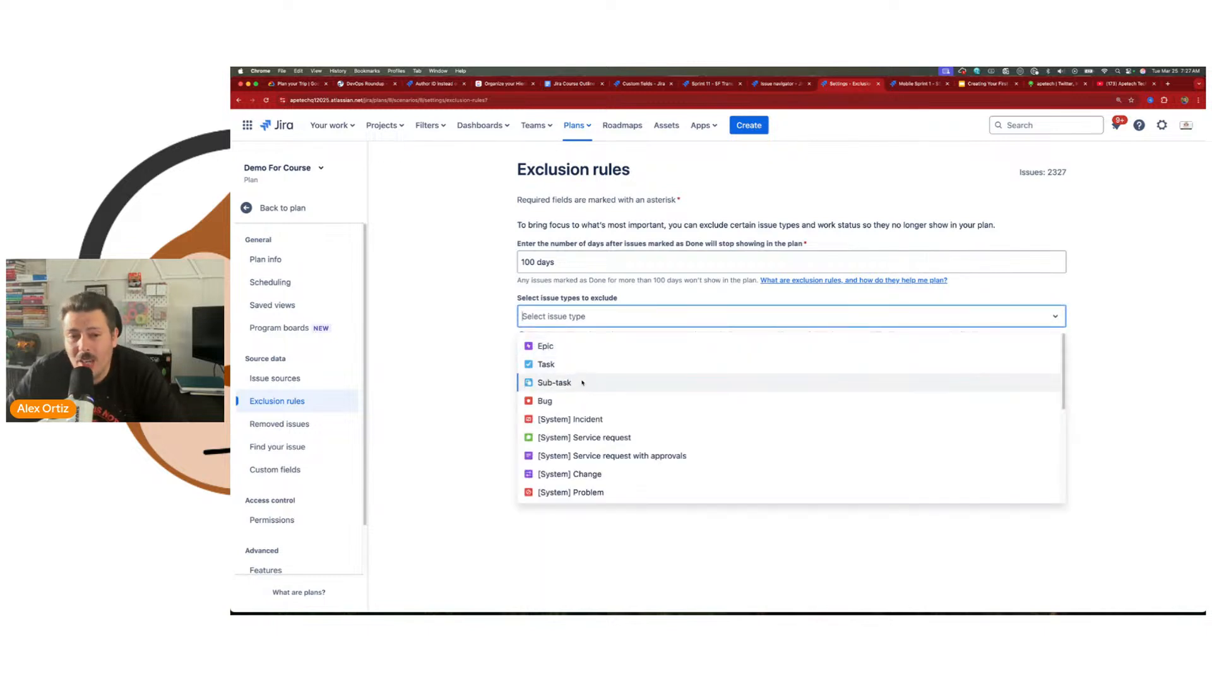
click(576, 402)
click(1055, 445)
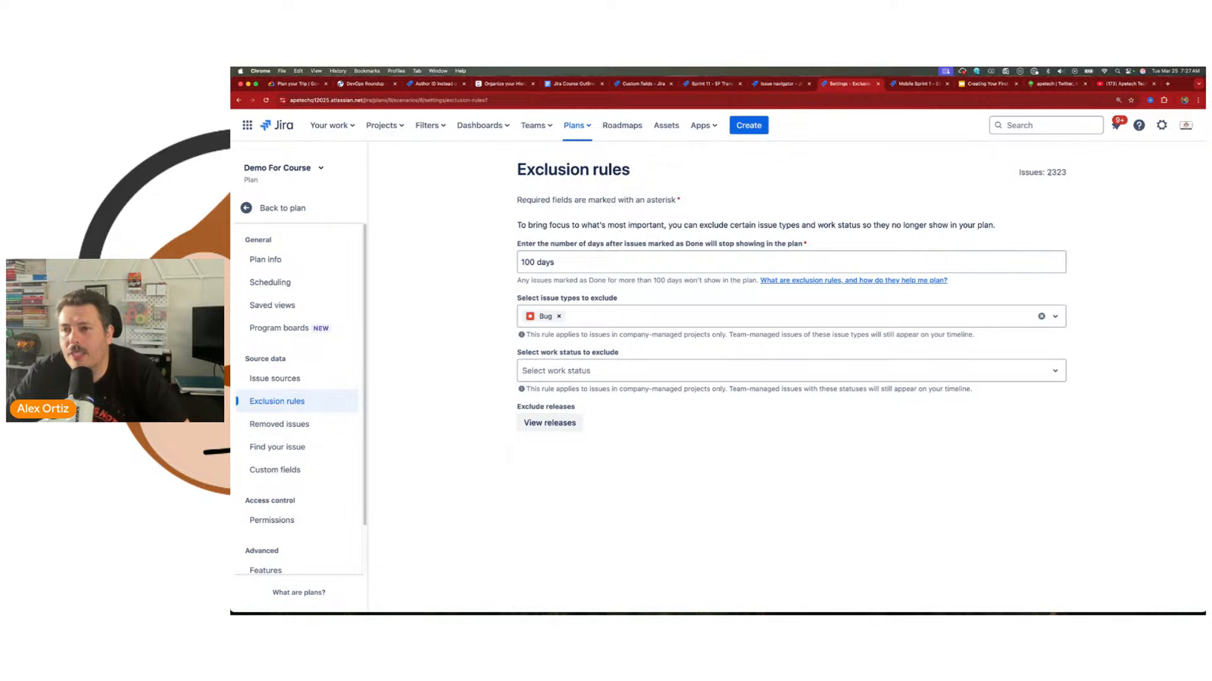
click(588, 317)
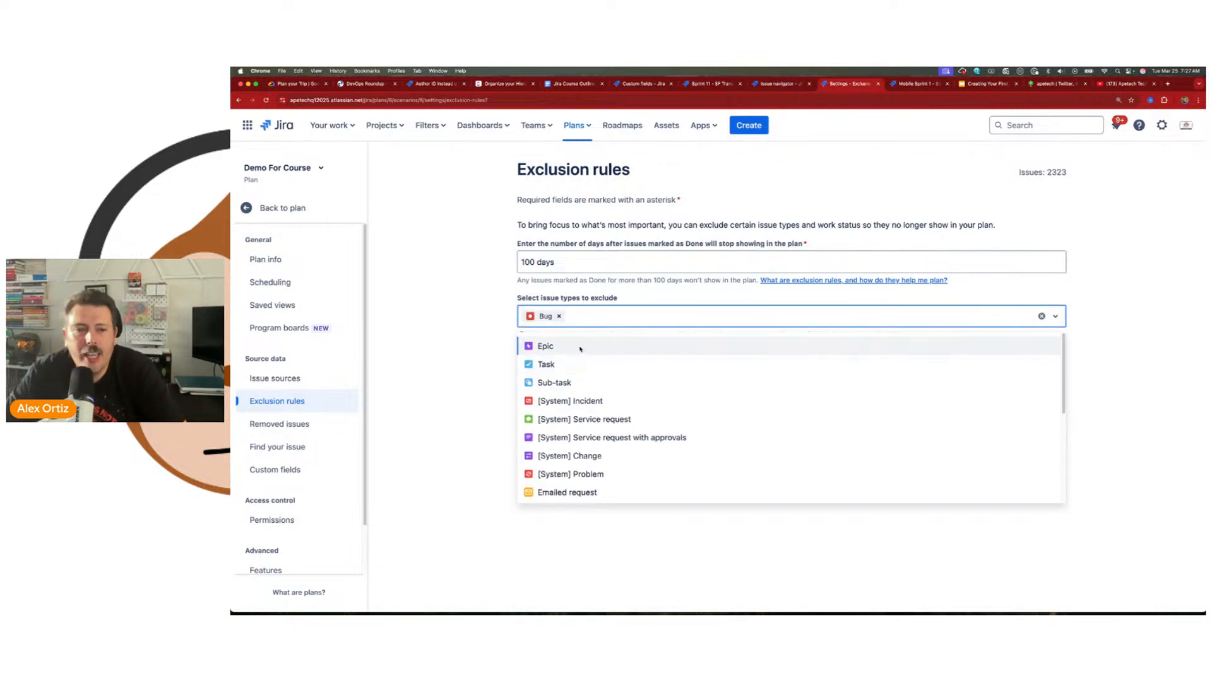
click(580, 349)
click(844, 468)
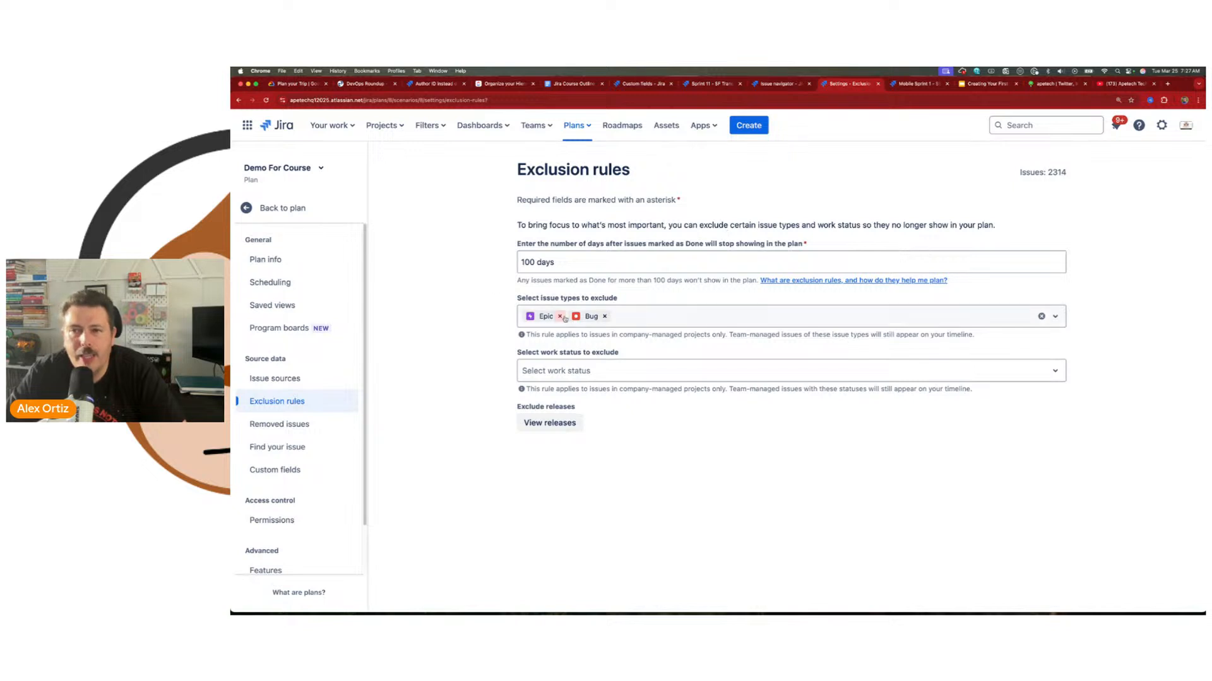
click(604, 316)
click(559, 316)
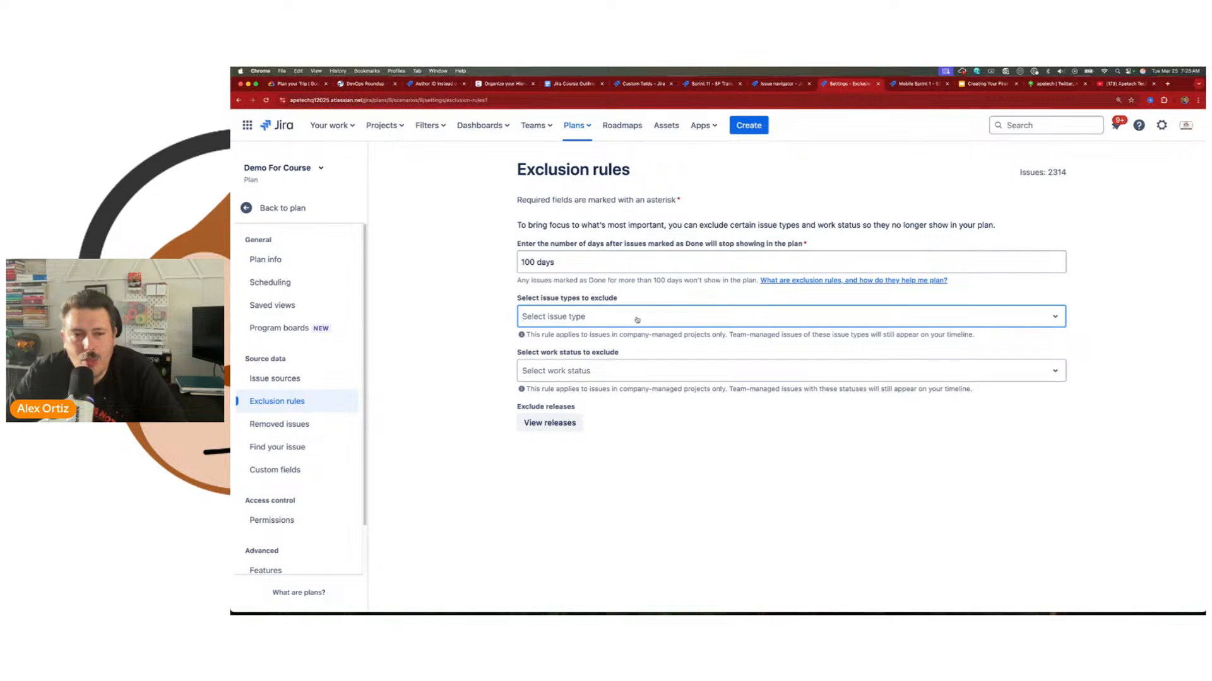
Step: Try excluding the Task issue type, highlight the plan's issue count, and remove Task from the rule
click(588, 317)
click(582, 363)
click(844, 527)
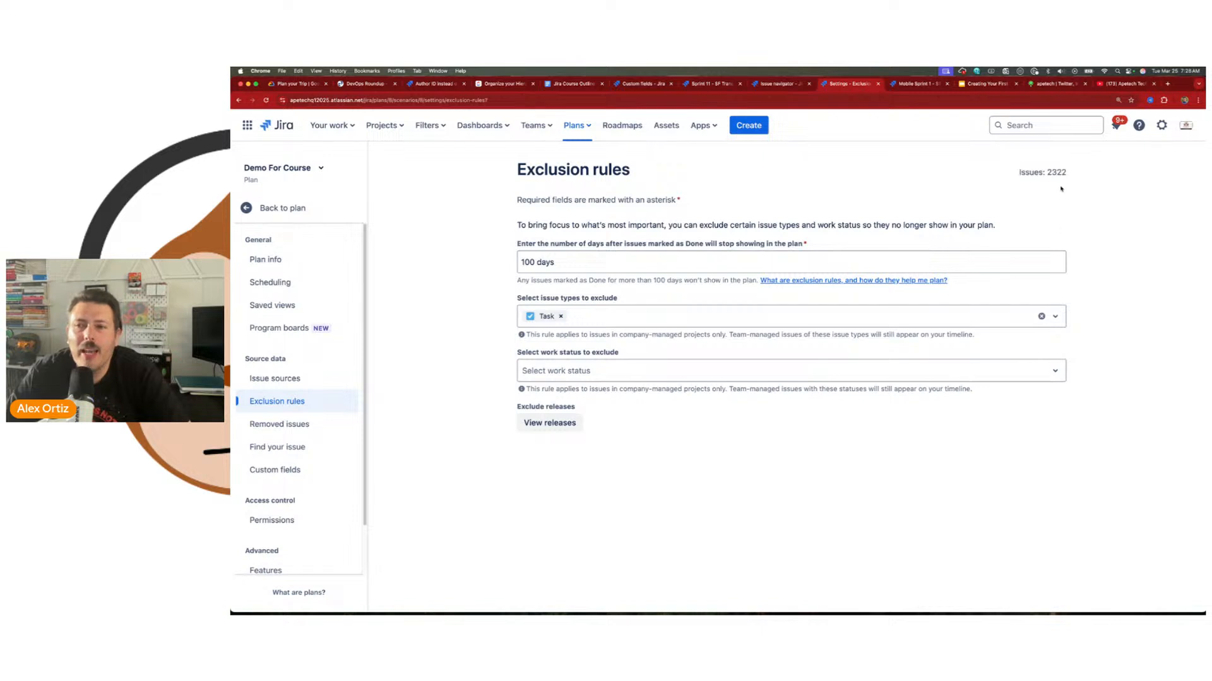
drag(1046, 180, 1099, 181)
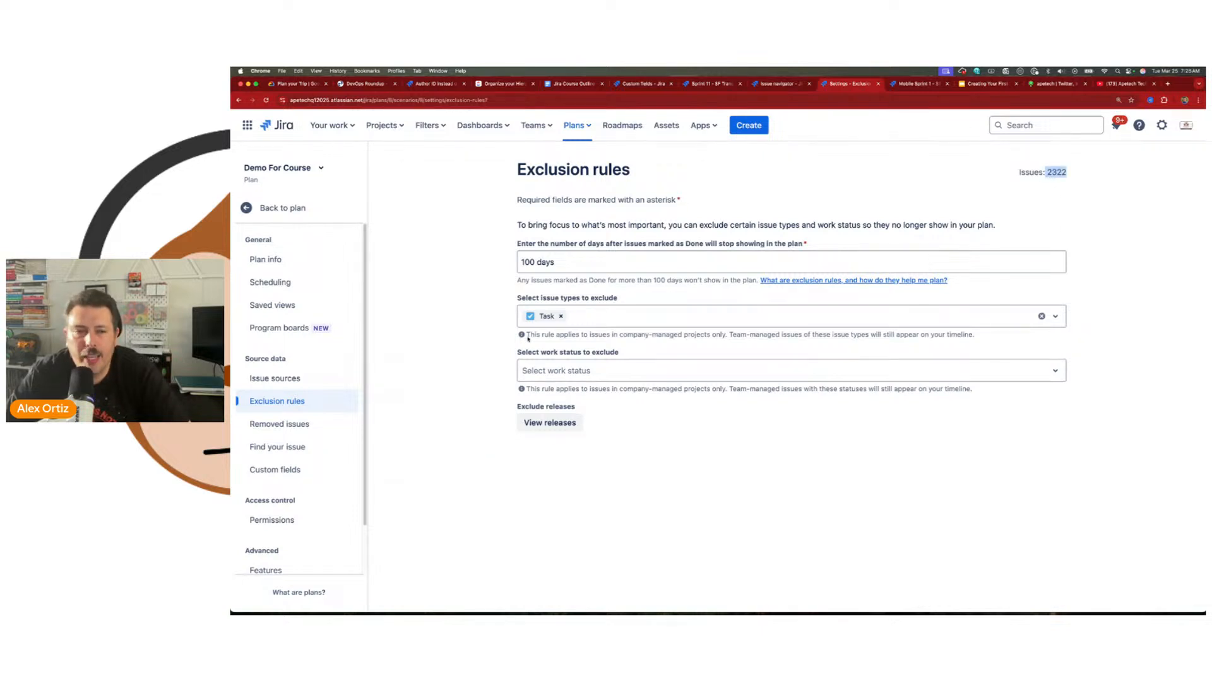
click(560, 317)
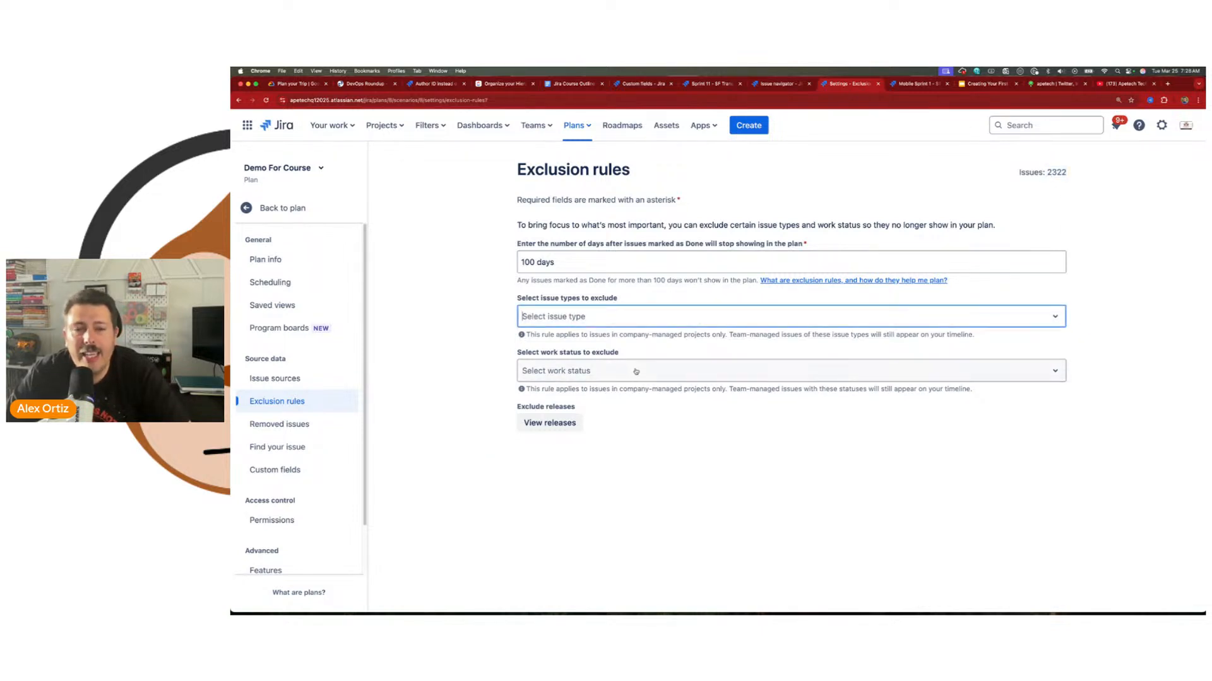
Step: Try excluding all Done statuses from the plan, and clear the work status exclusion
click(635, 371)
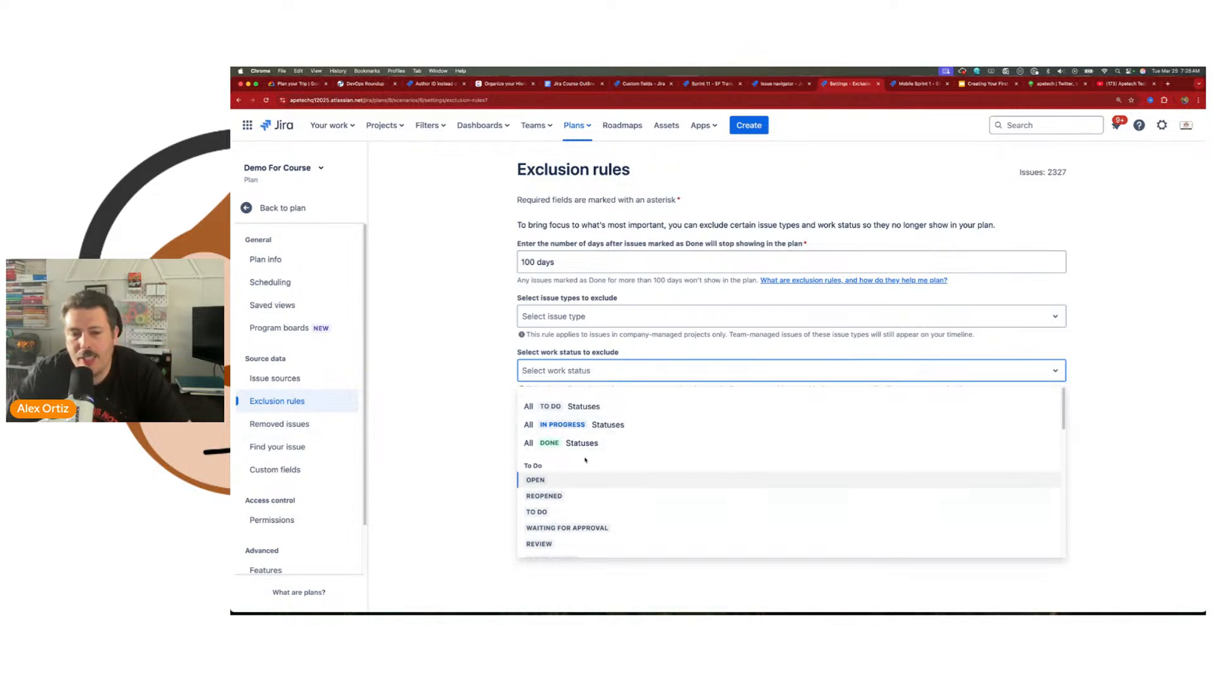
click(608, 445)
click(988, 434)
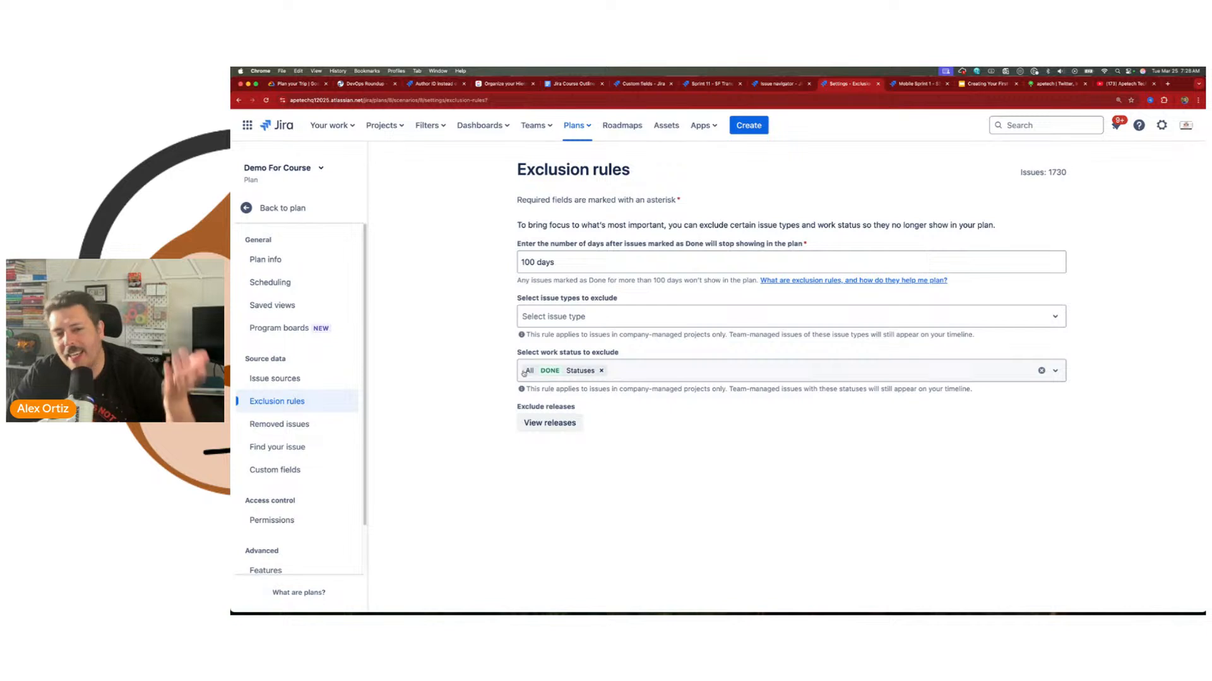
click(602, 371)
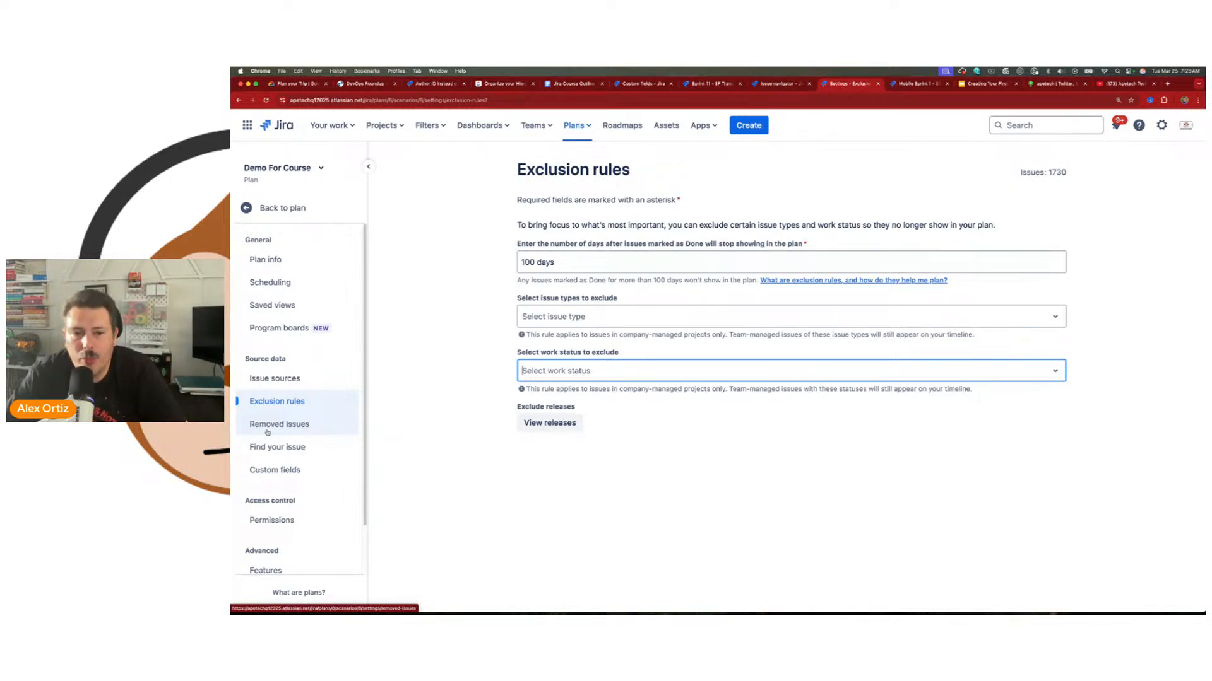
Step: View the releases available to exclude, select and deselect all Platform Development releases, and cancel without excluding any
click(555, 424)
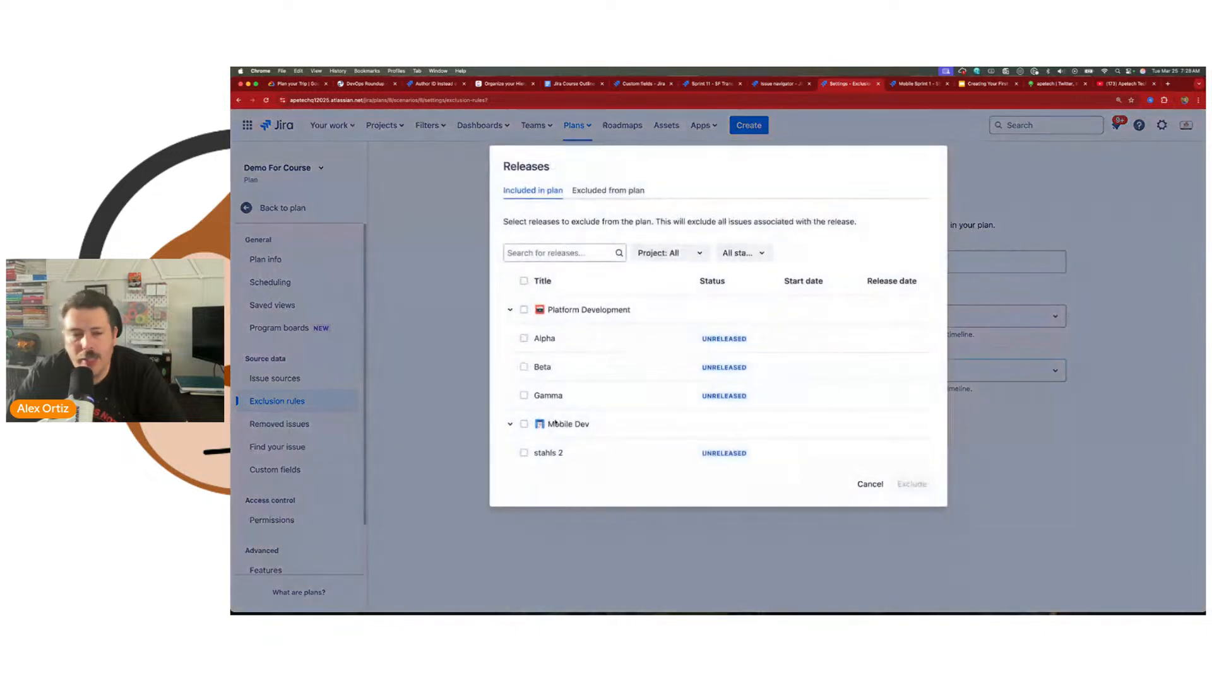
click(524, 311)
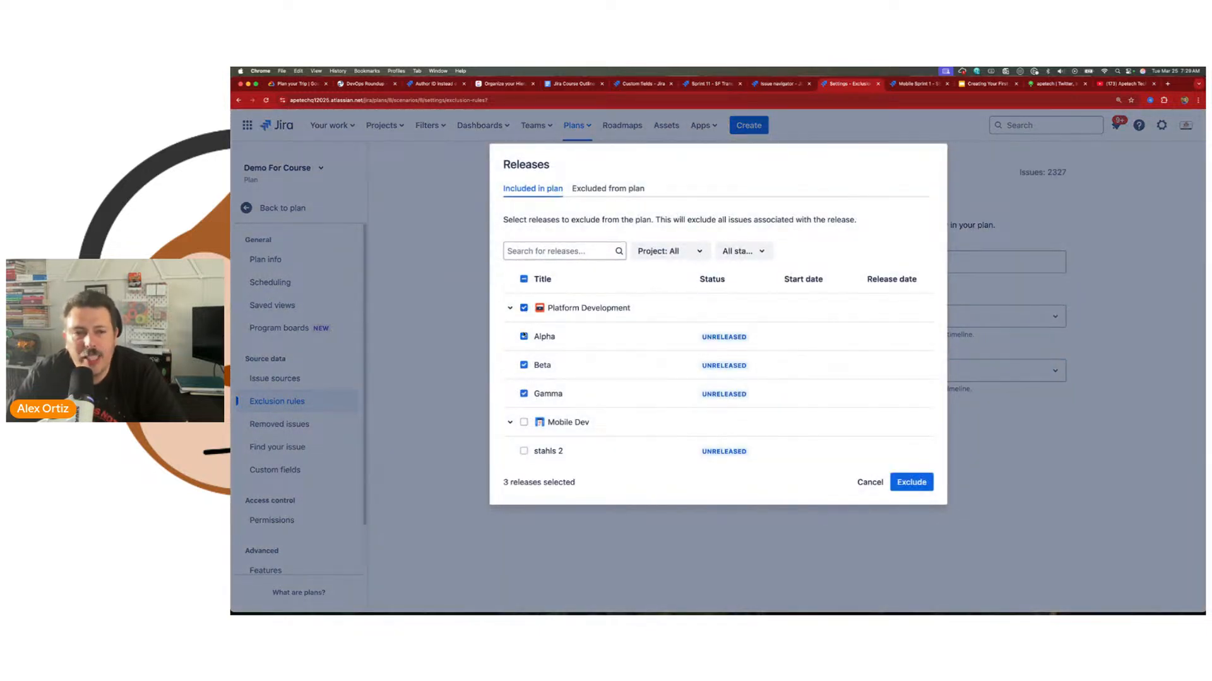
click(524, 310)
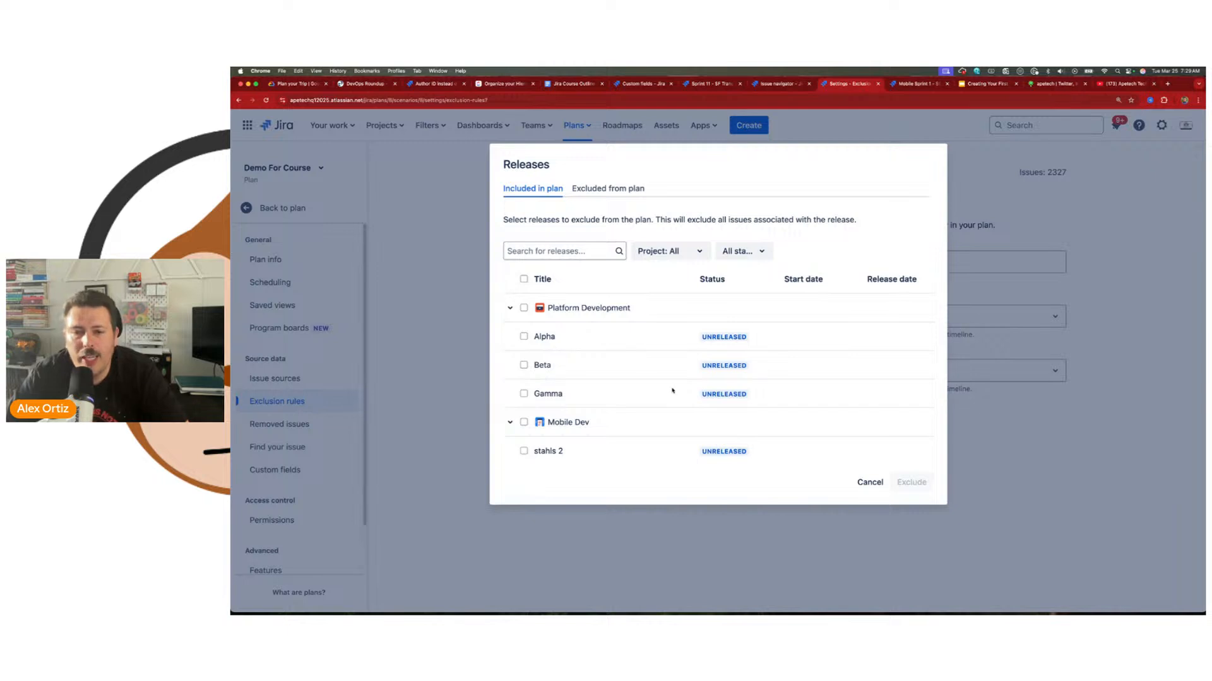
click(876, 480)
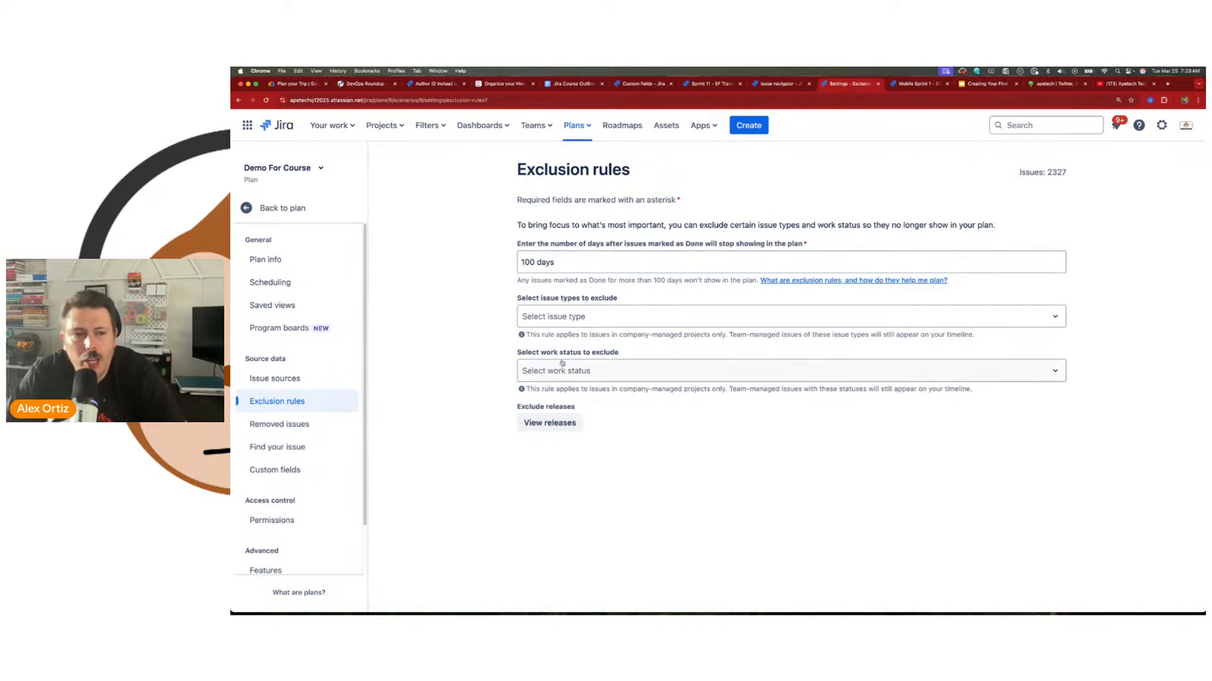
Step: View the plan's removed issues and return to the plan's timeline
click(292, 425)
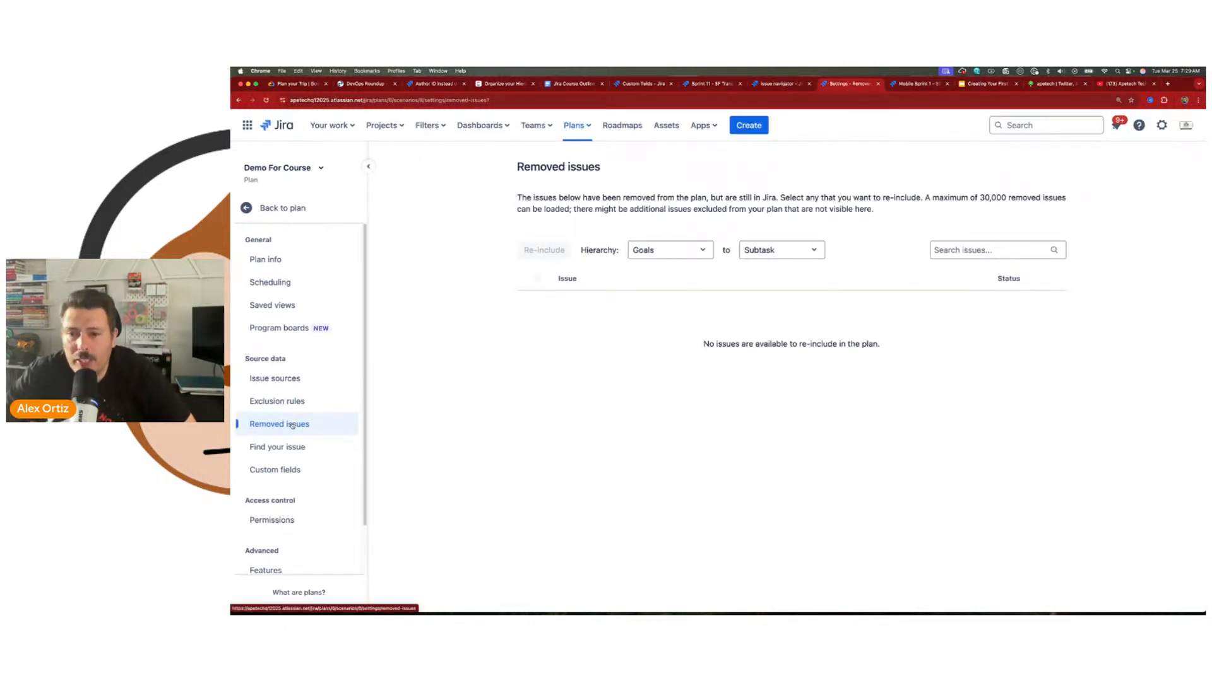
click(278, 208)
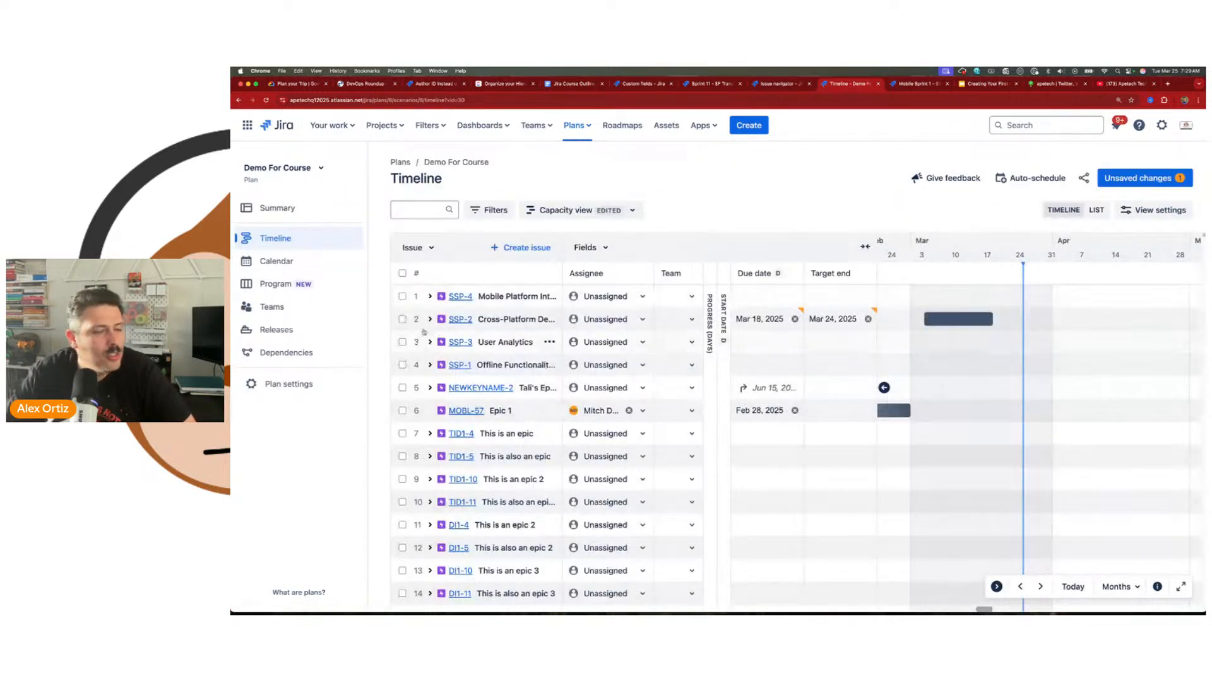
Step: Remove the four epics SSP-4, SSP-2, SSP-3 and SSP-1 from the plan in bulk, confirming the removal
click(402, 296)
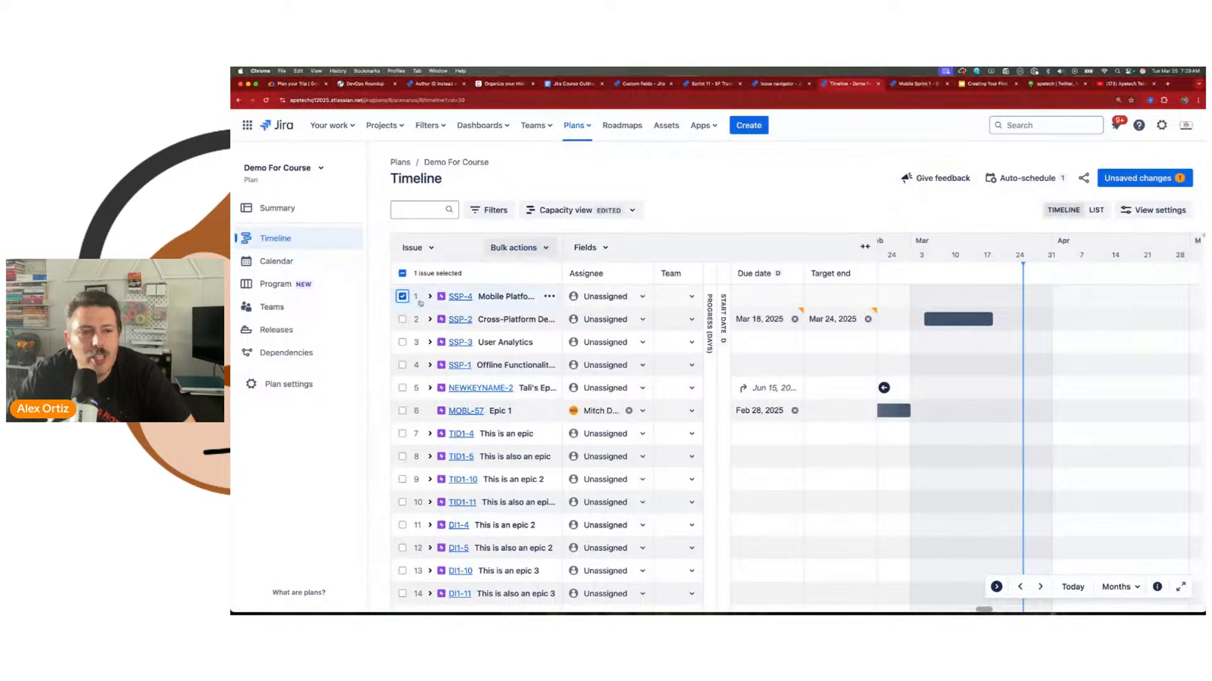
click(528, 252)
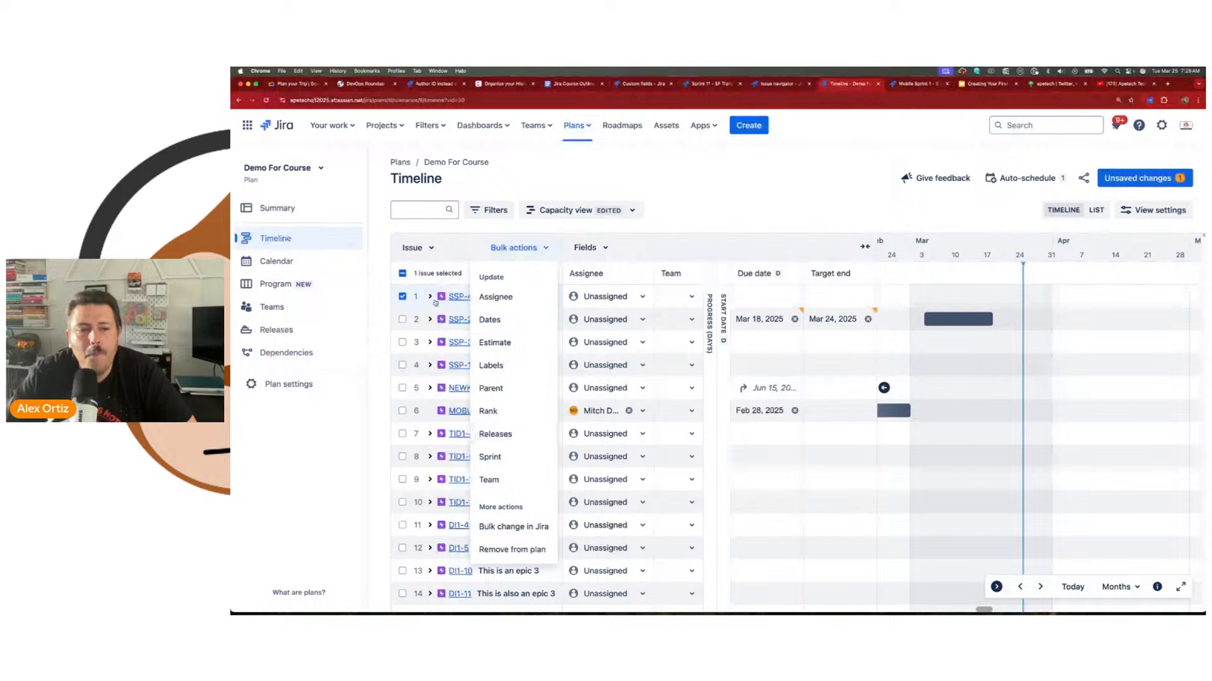
click(402, 319)
click(402, 342)
click(402, 365)
click(513, 248)
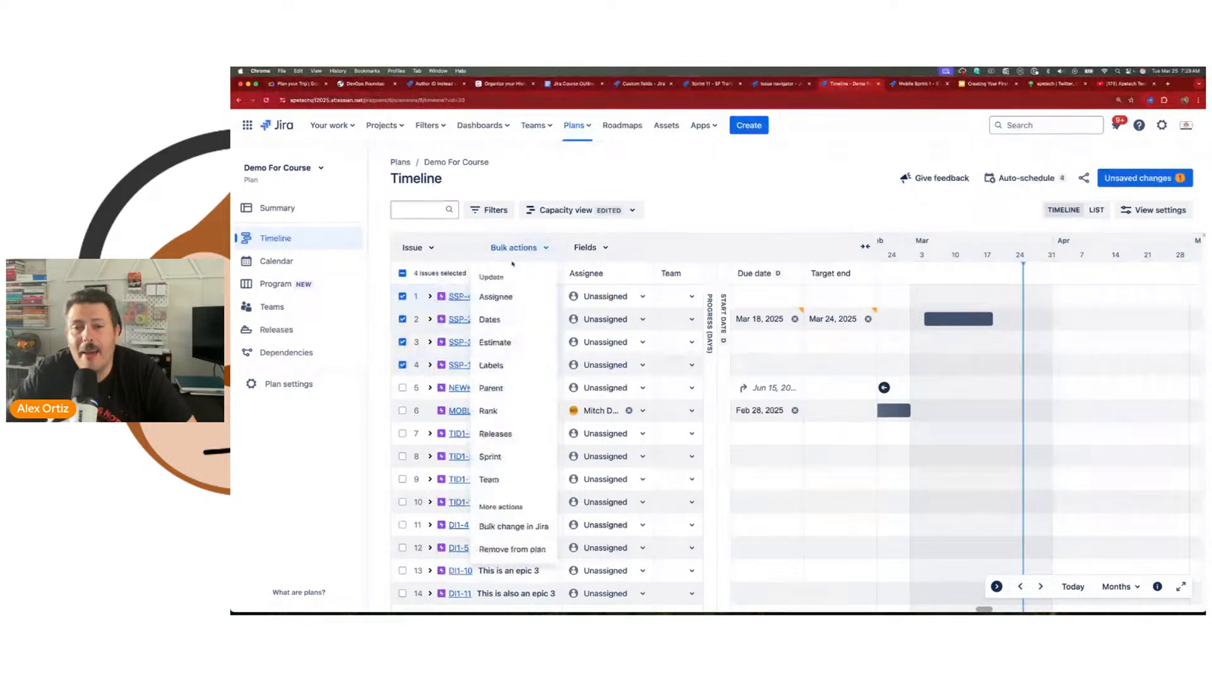
click(512, 549)
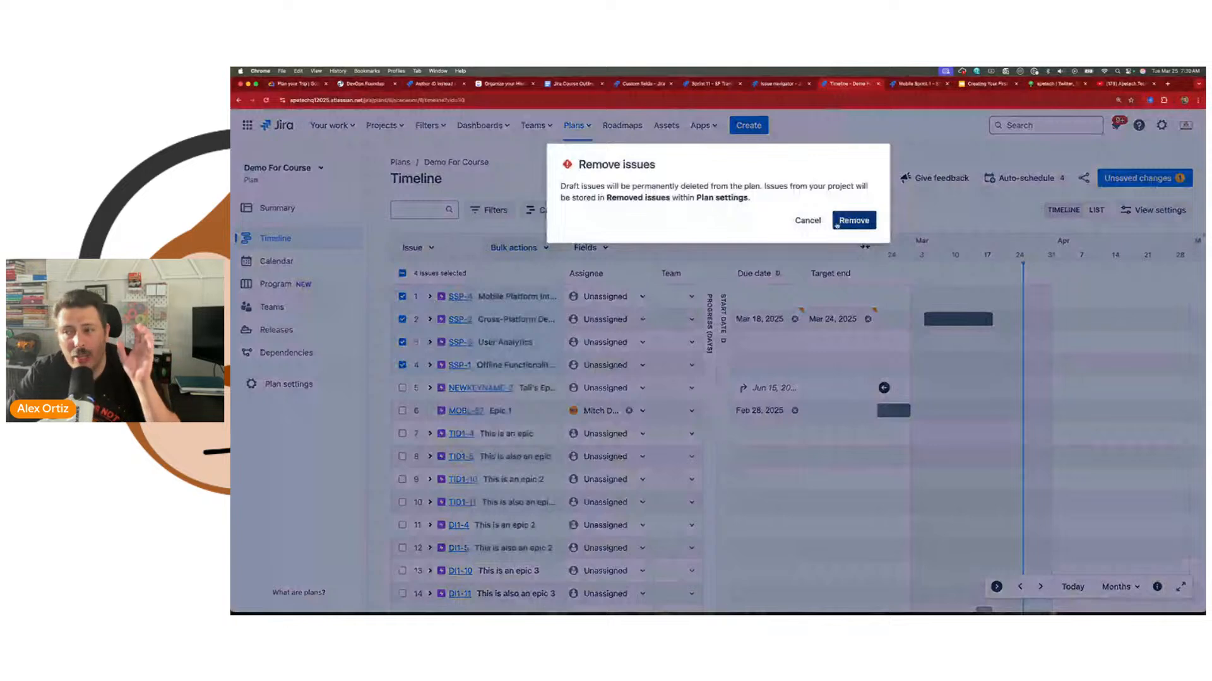
click(853, 220)
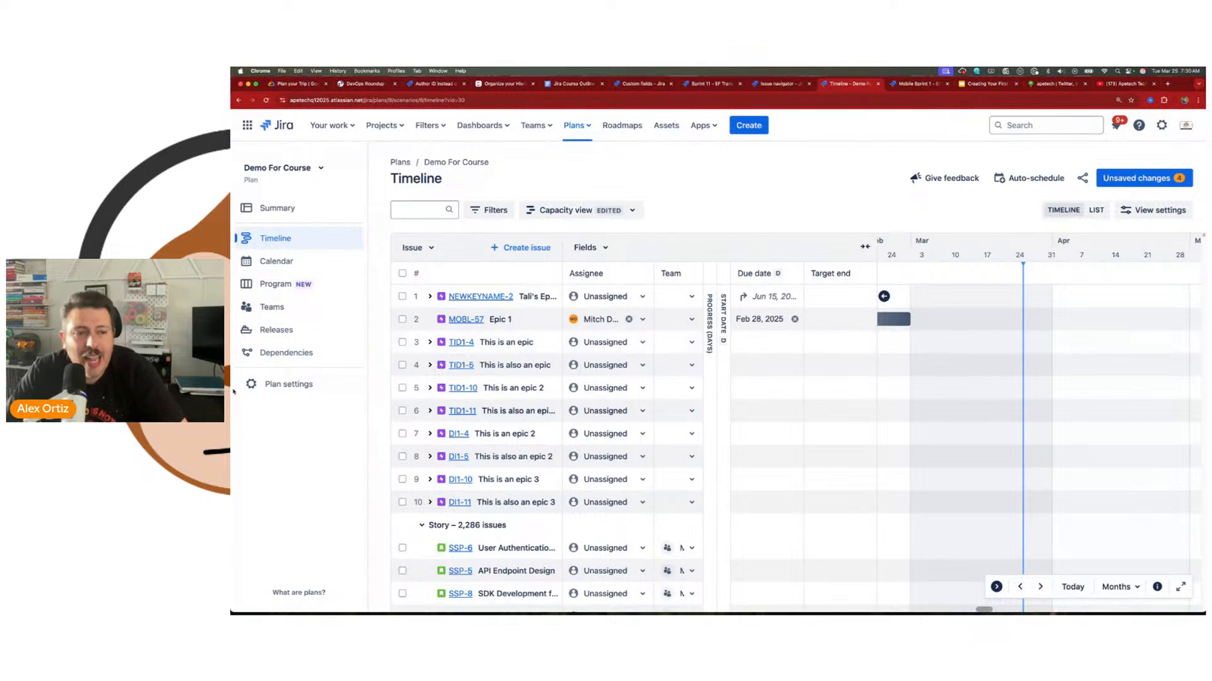
Step: Re-include all four removed epics in the plan from its removed issues settings
click(289, 384)
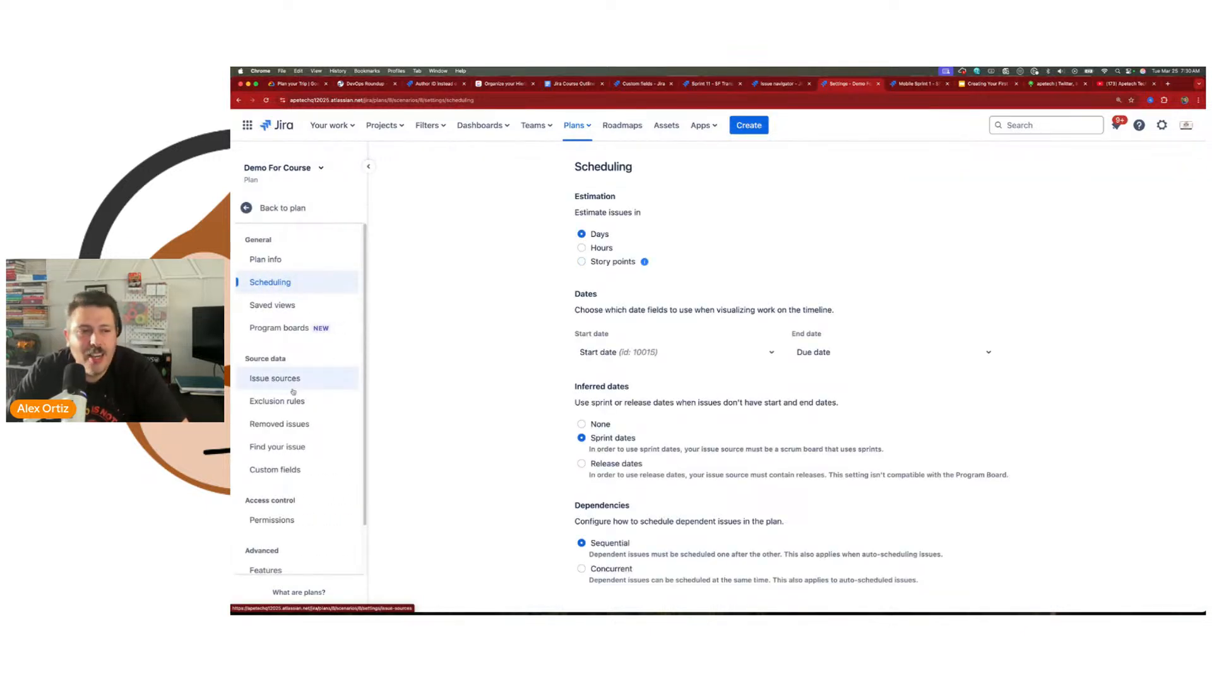
click(279, 425)
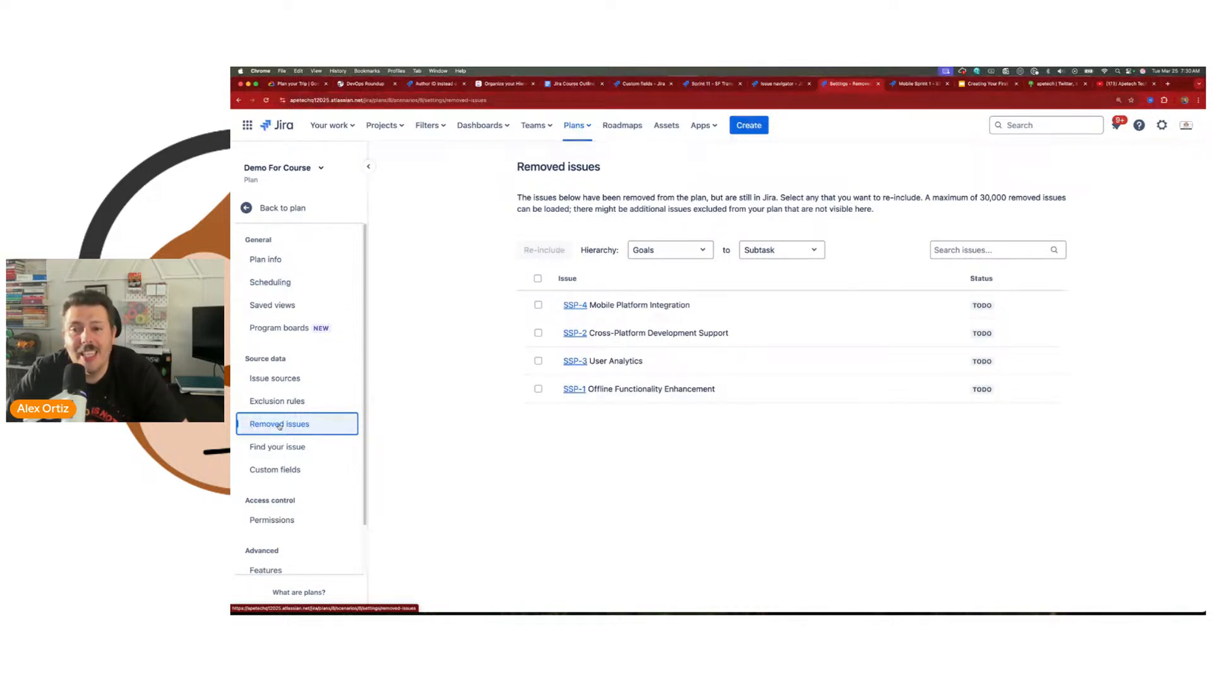
click(538, 281)
click(544, 250)
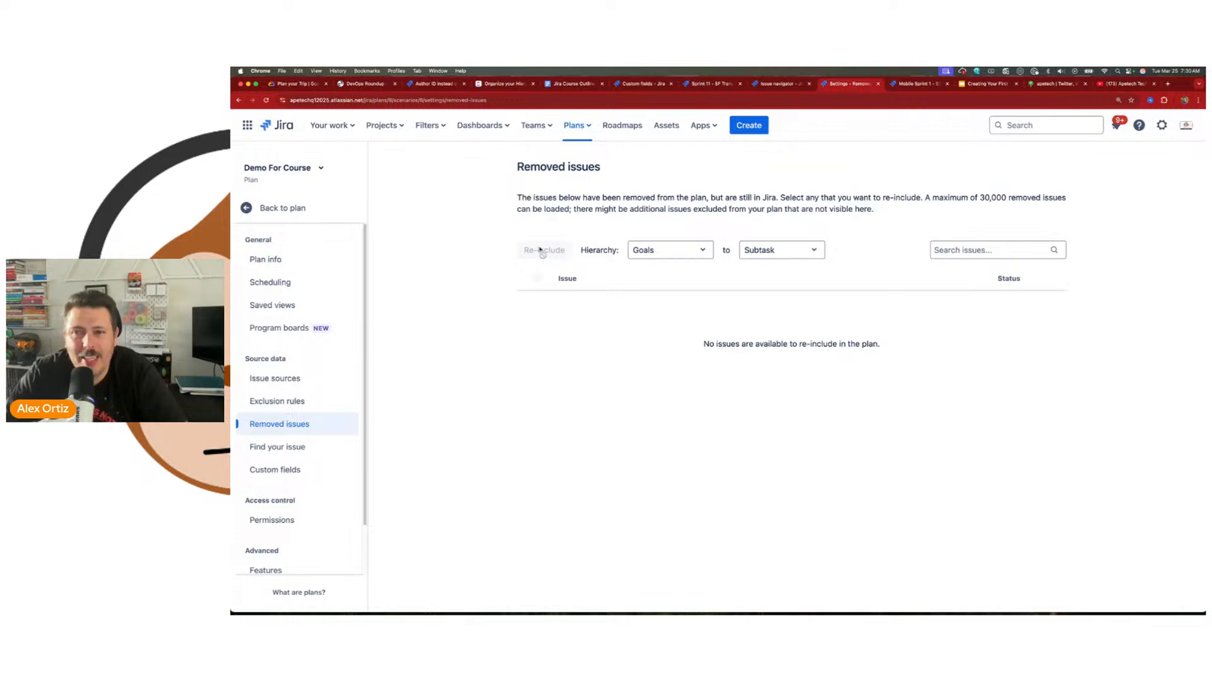
drag(950, 198, 1016, 198)
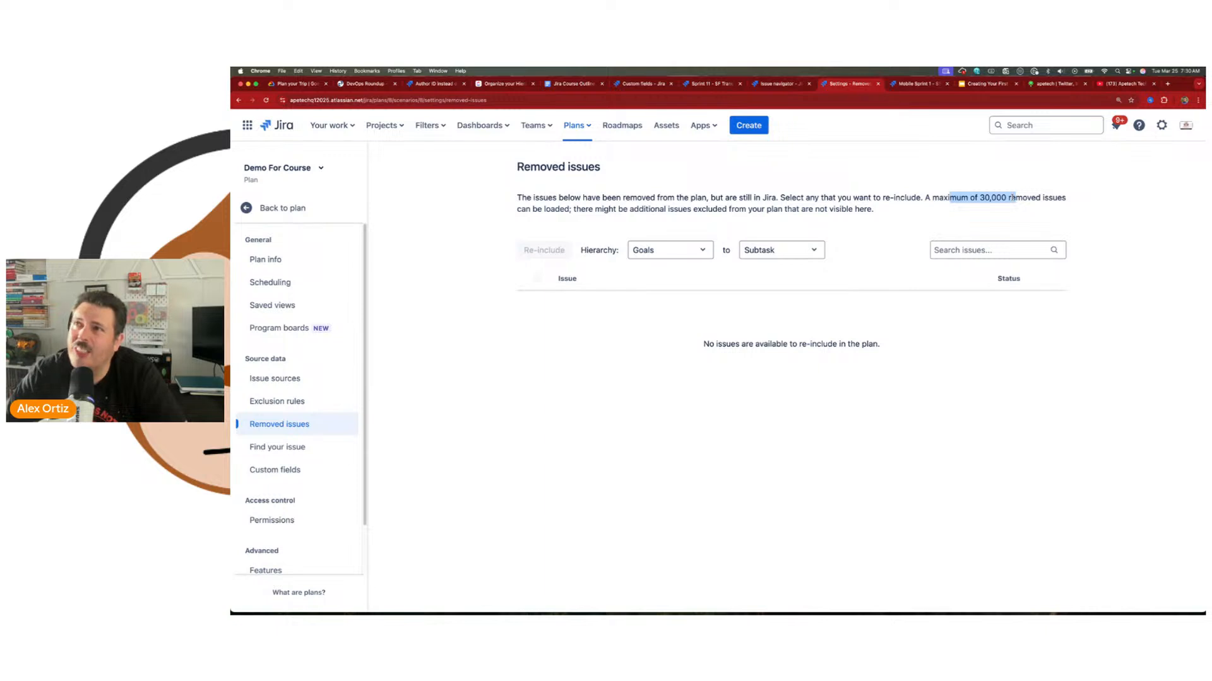
Step: Search for issue key DNA-333 with the plan's Find your issue tool
click(300, 448)
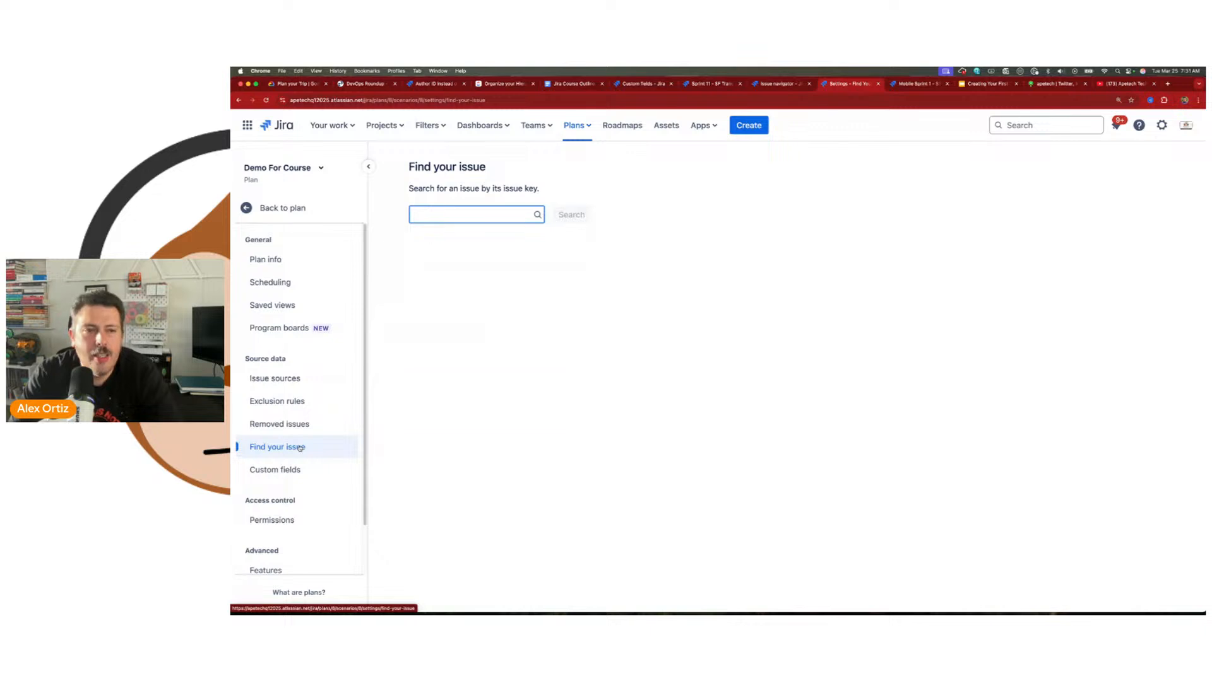
text(dAN)
key(BackSpace)
key(BackSpace)
text(DNA-333)
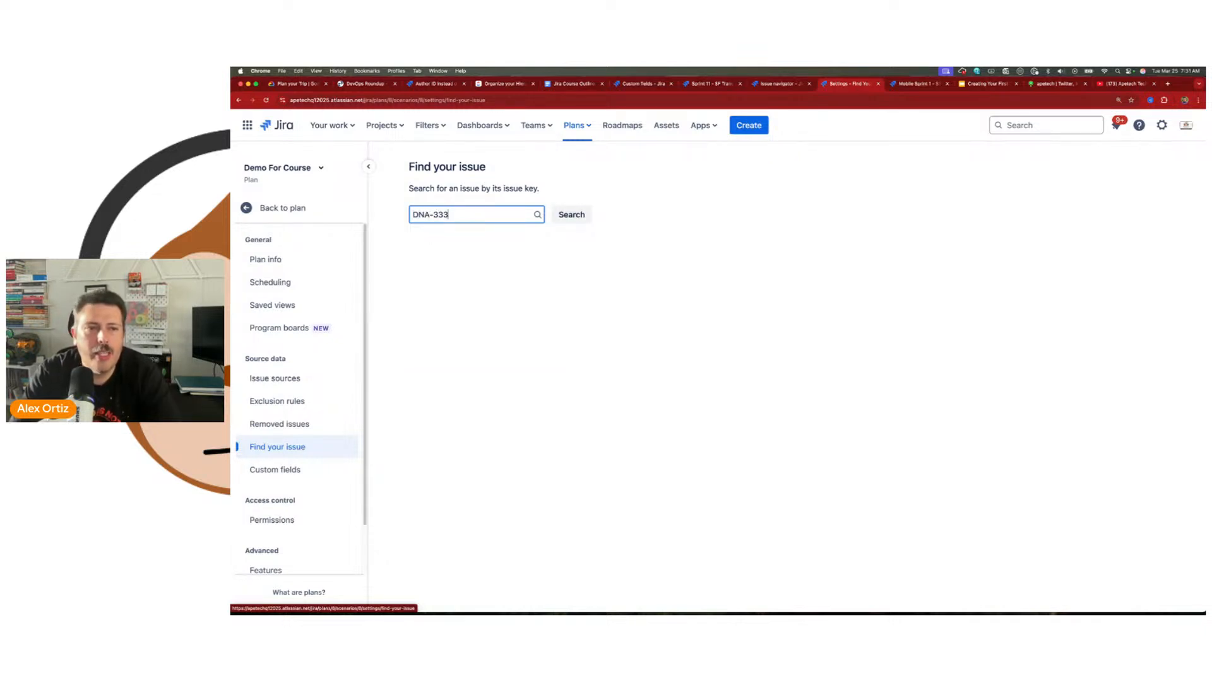
key(Return)
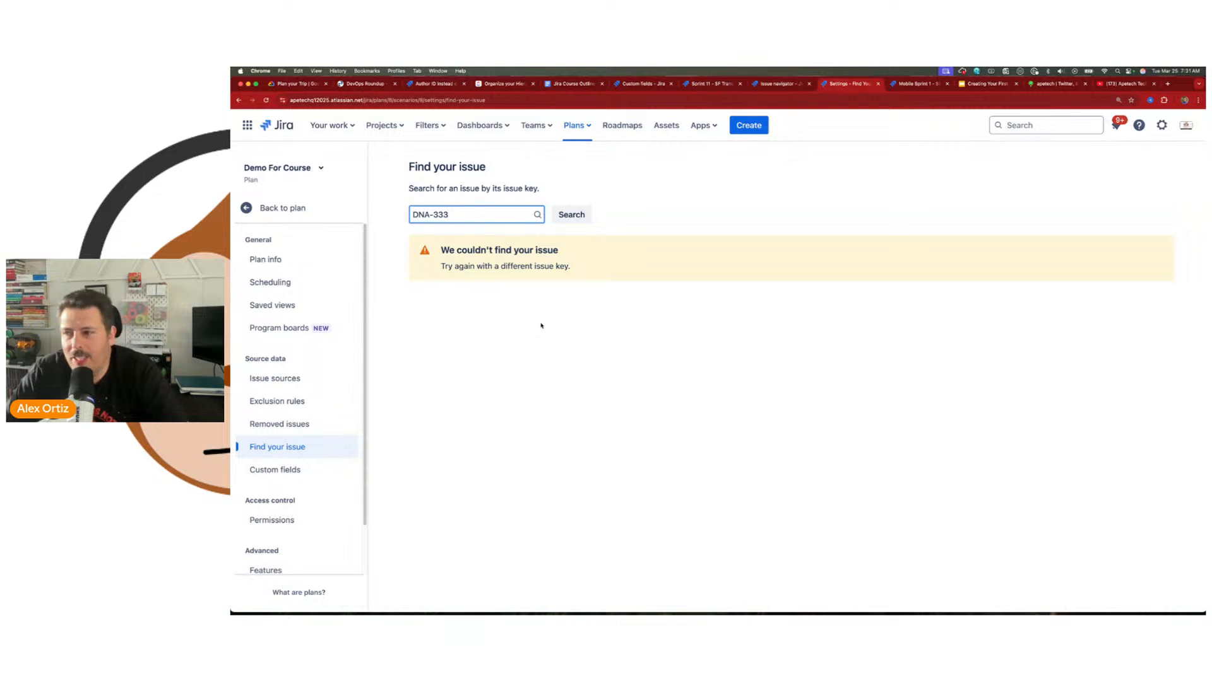
Step: Check the issue keys on the plan's timeline, and look up SSP-2 with Find your issue
click(292, 208)
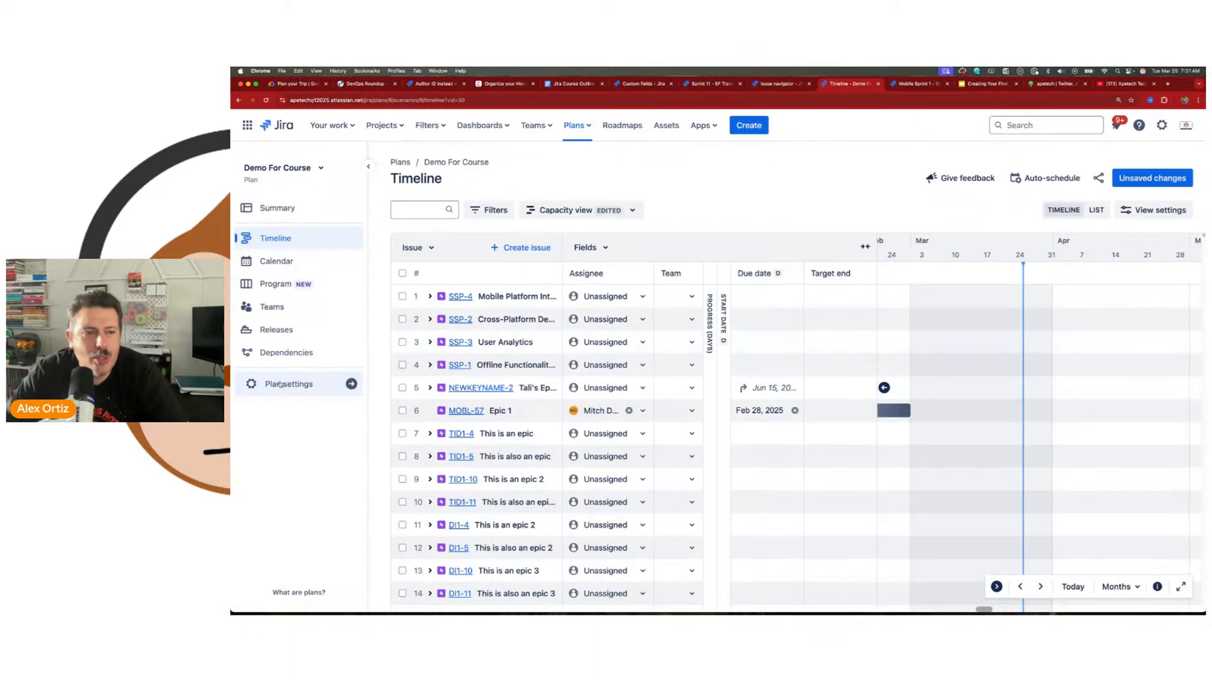
click(281, 384)
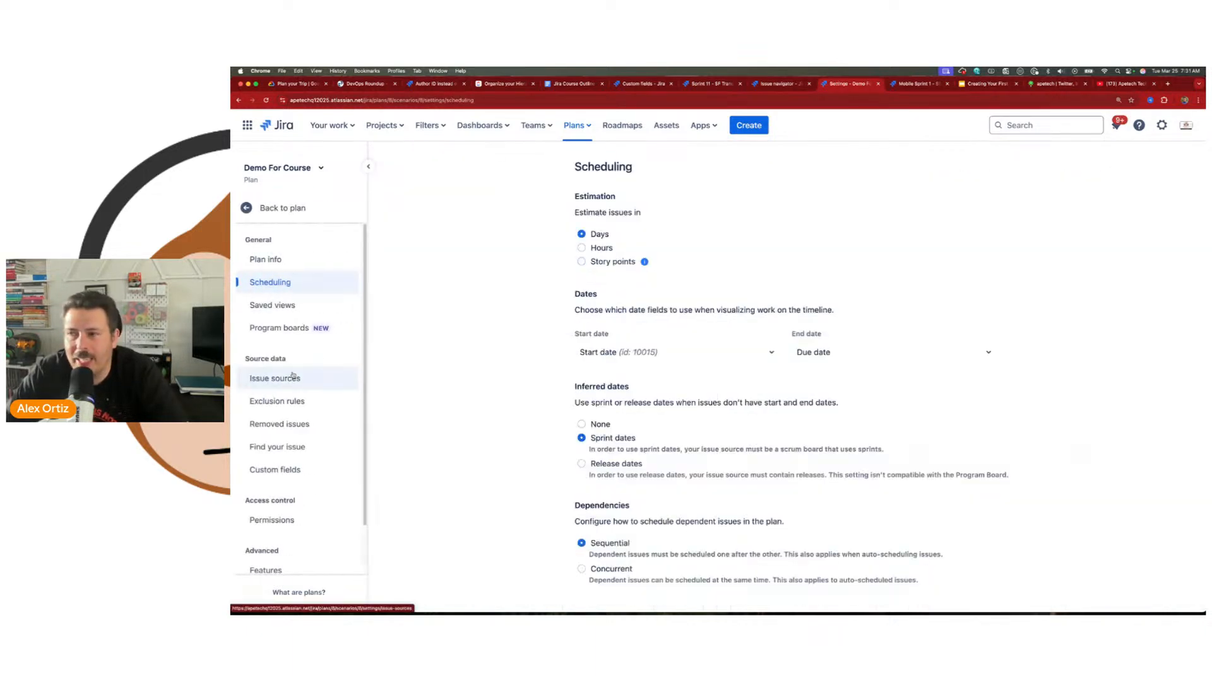
click(289, 447)
text(SSP-2)
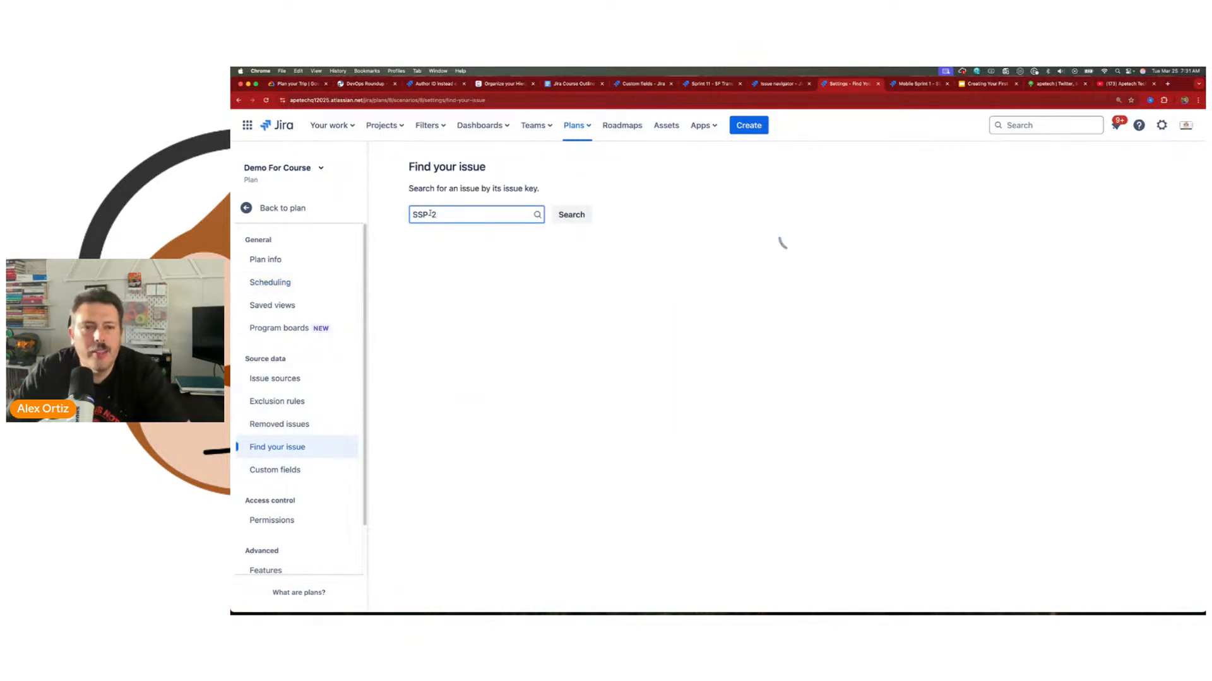
key(Return)
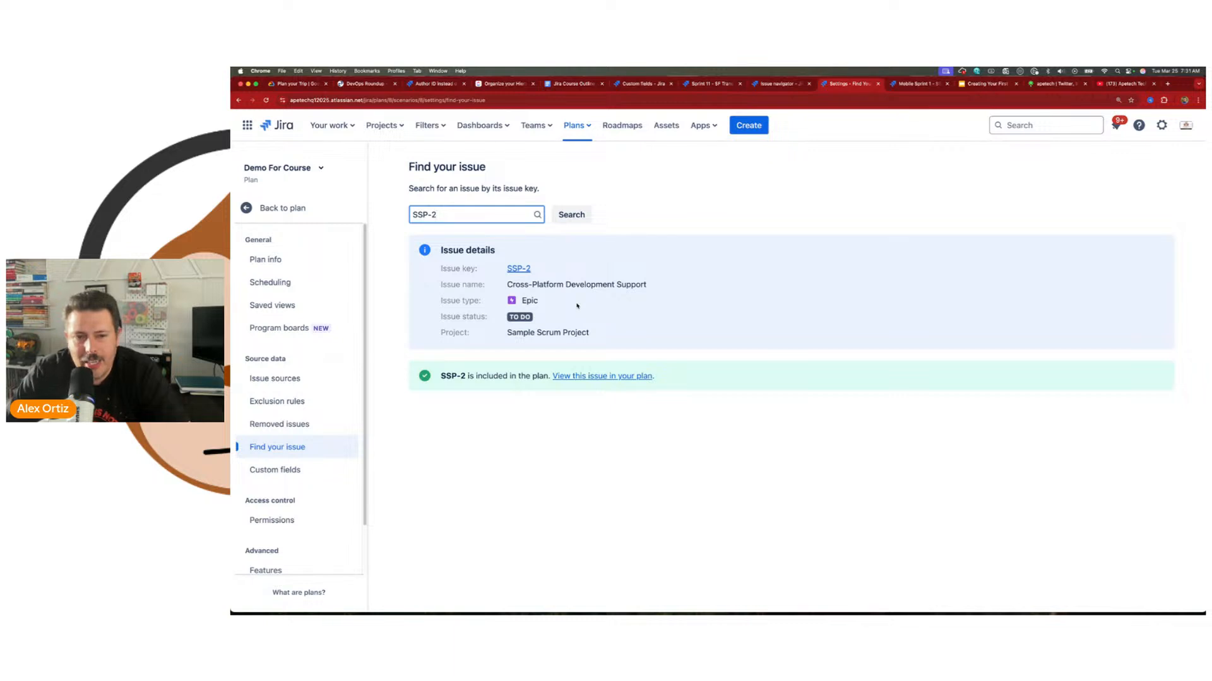
Step: Open the found issue in the plan, search the timeline for SSP-2 and expand that epic's child issues
click(588, 377)
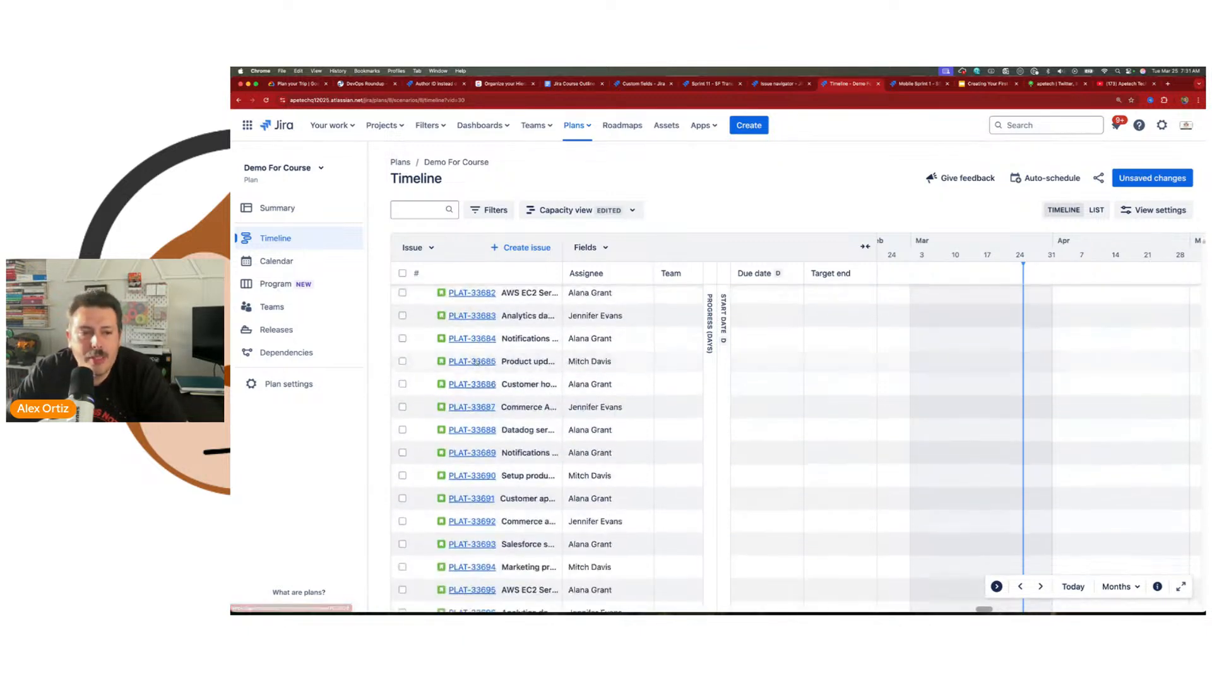
scroll(474, 365, down, 20)
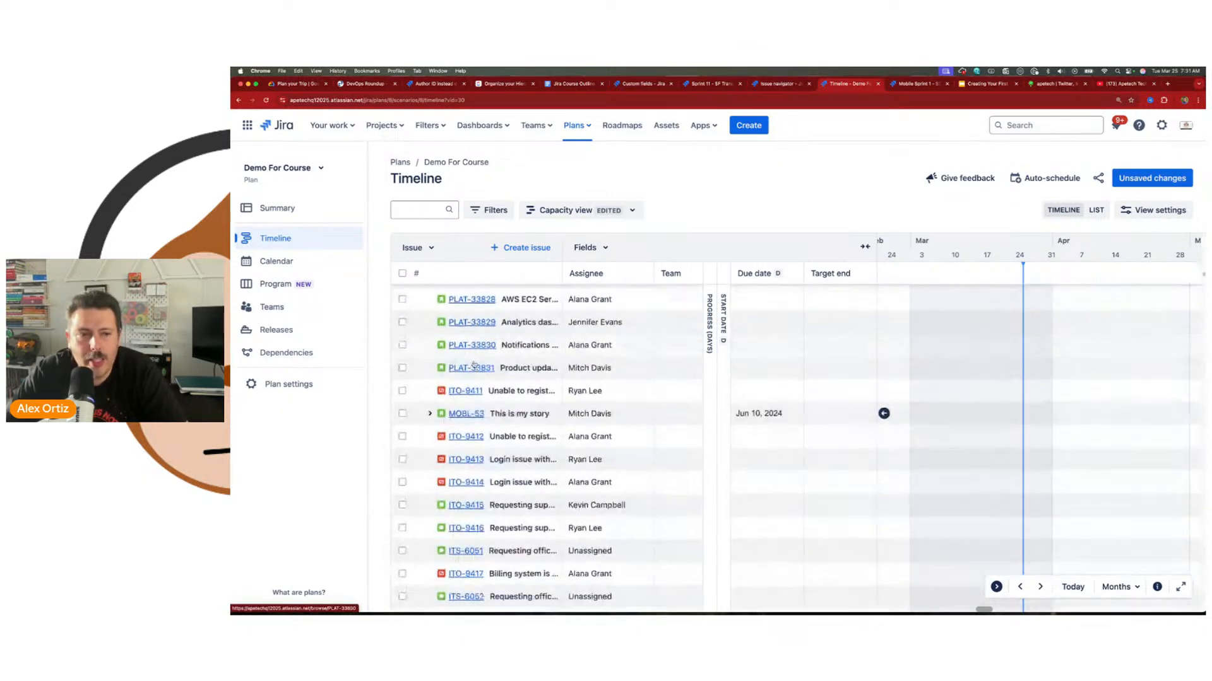
scroll(470, 368, down, 20)
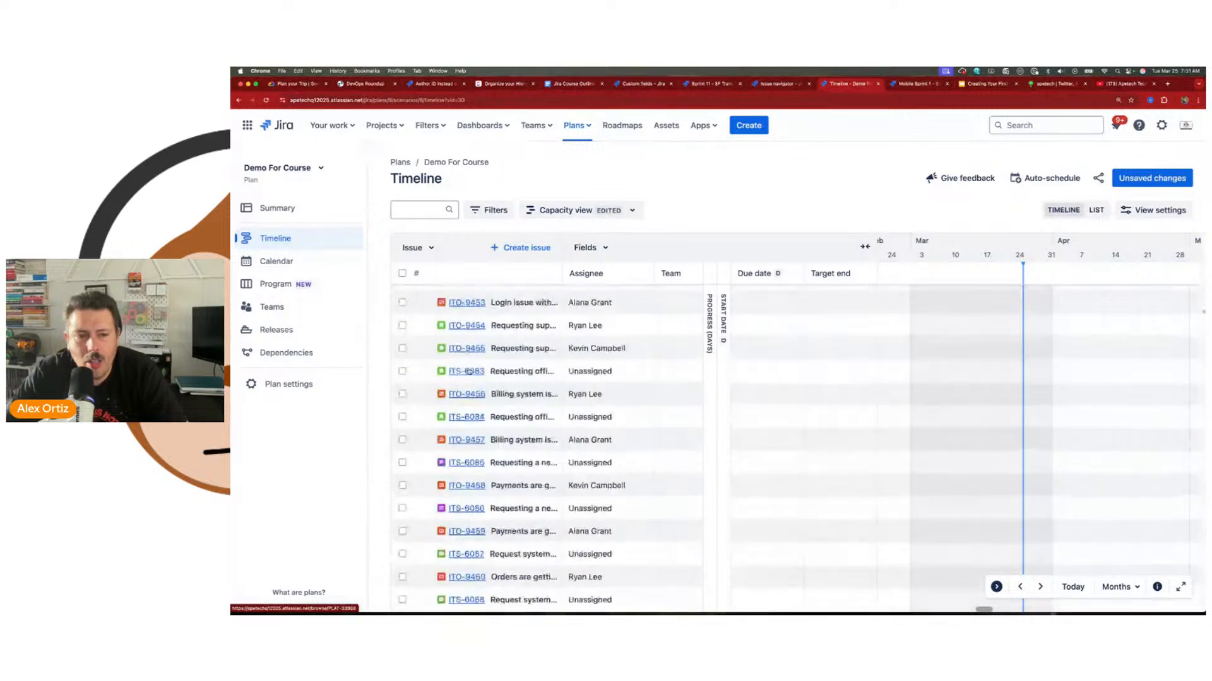
scroll(466, 375, down, 15)
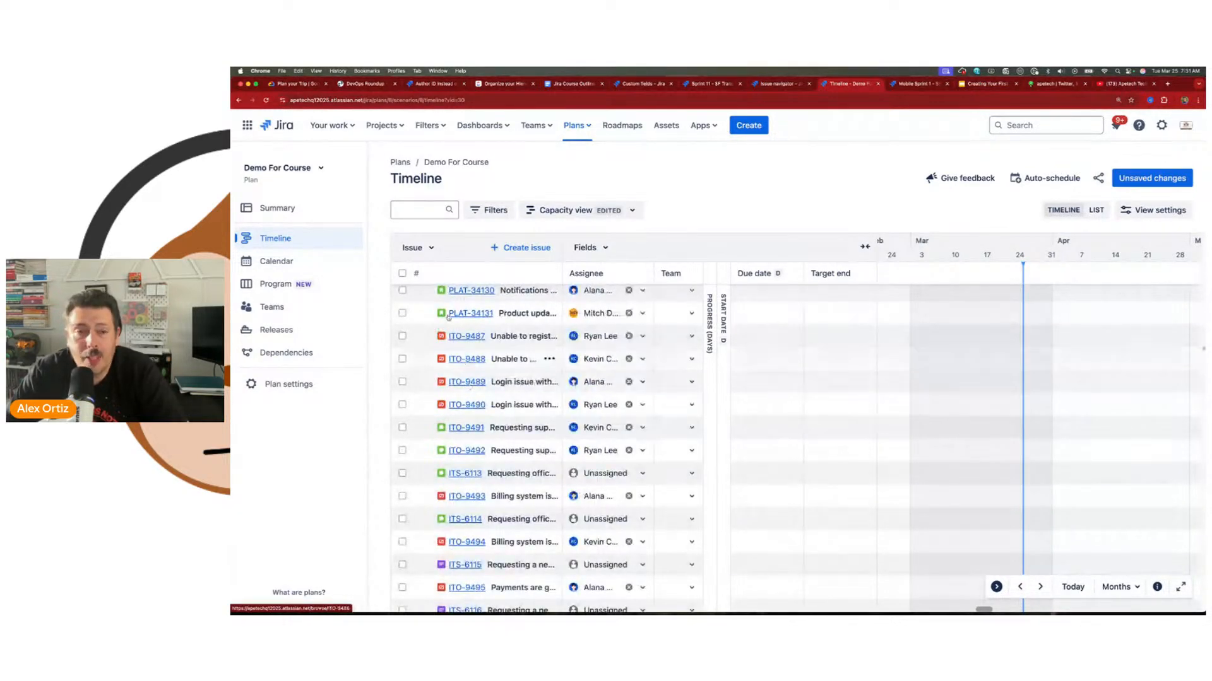
click(414, 210)
text(PLA)
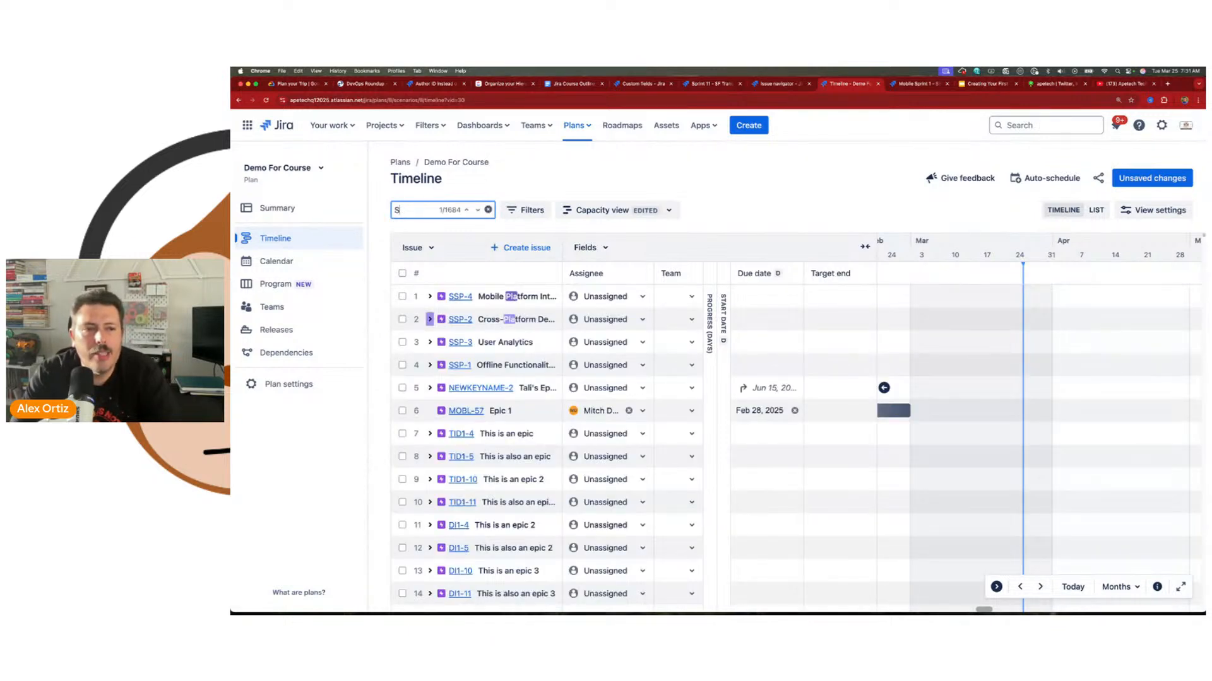
text(SSP-2)
click(430, 319)
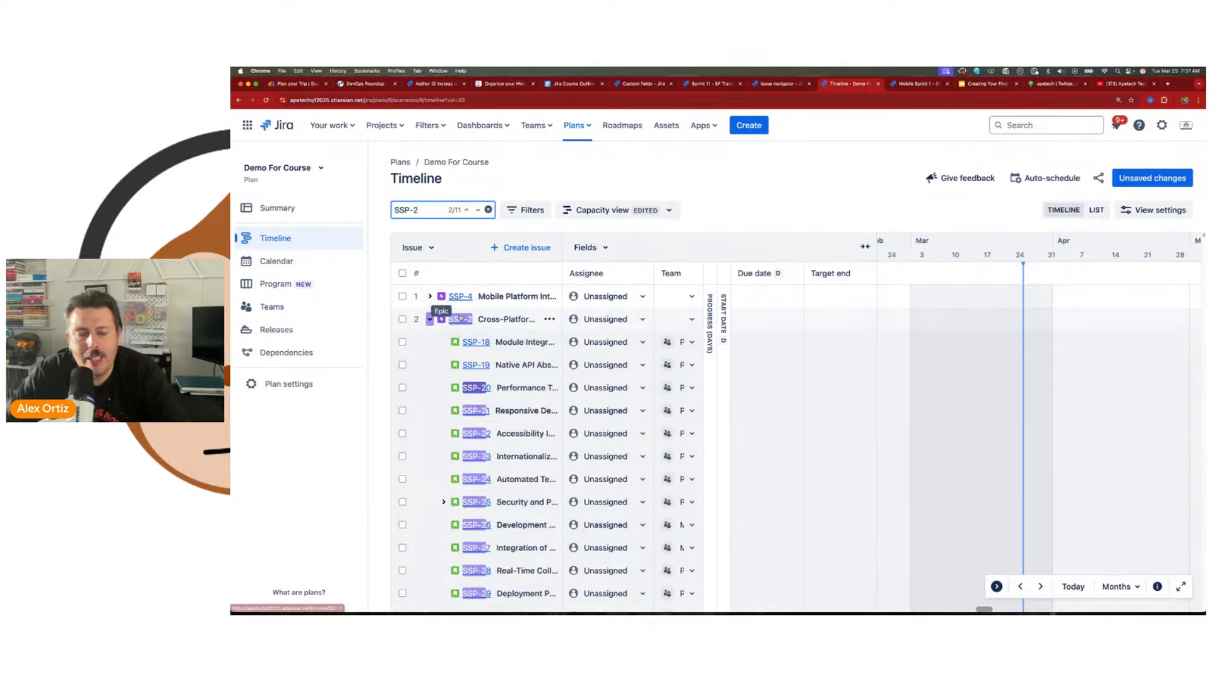
Step: Go to the plan's custom fields settings, open the dialog for adding a custom field and show unsupported fields
click(287, 392)
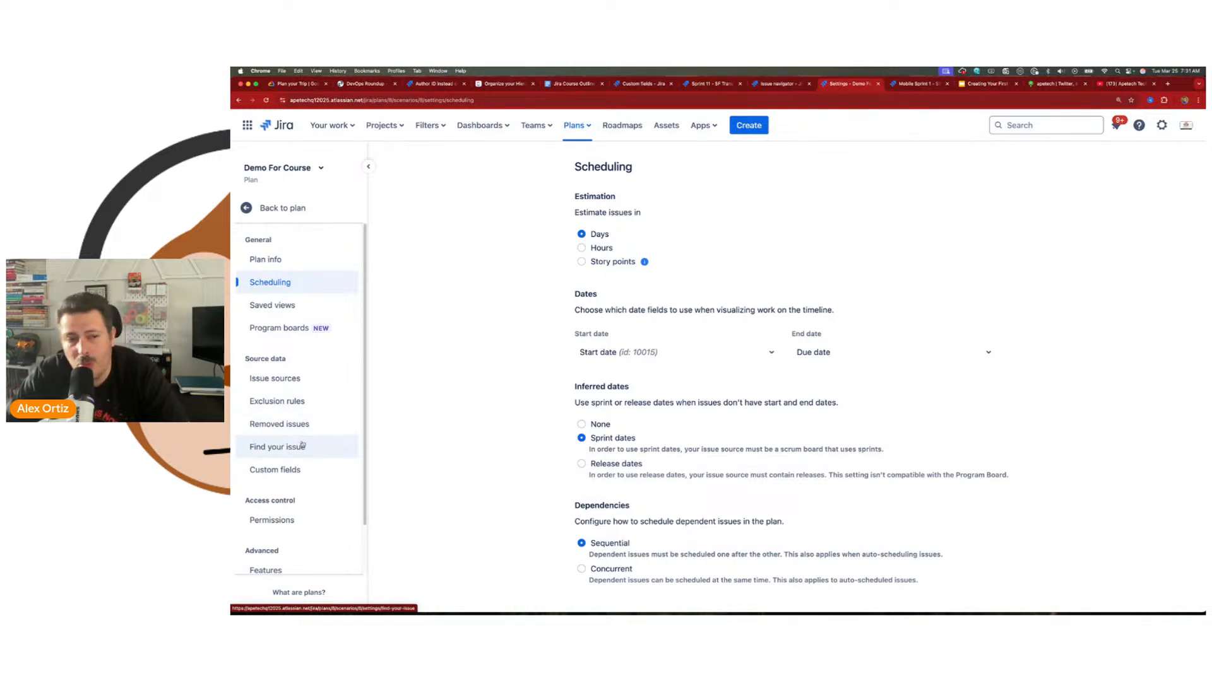
click(295, 448)
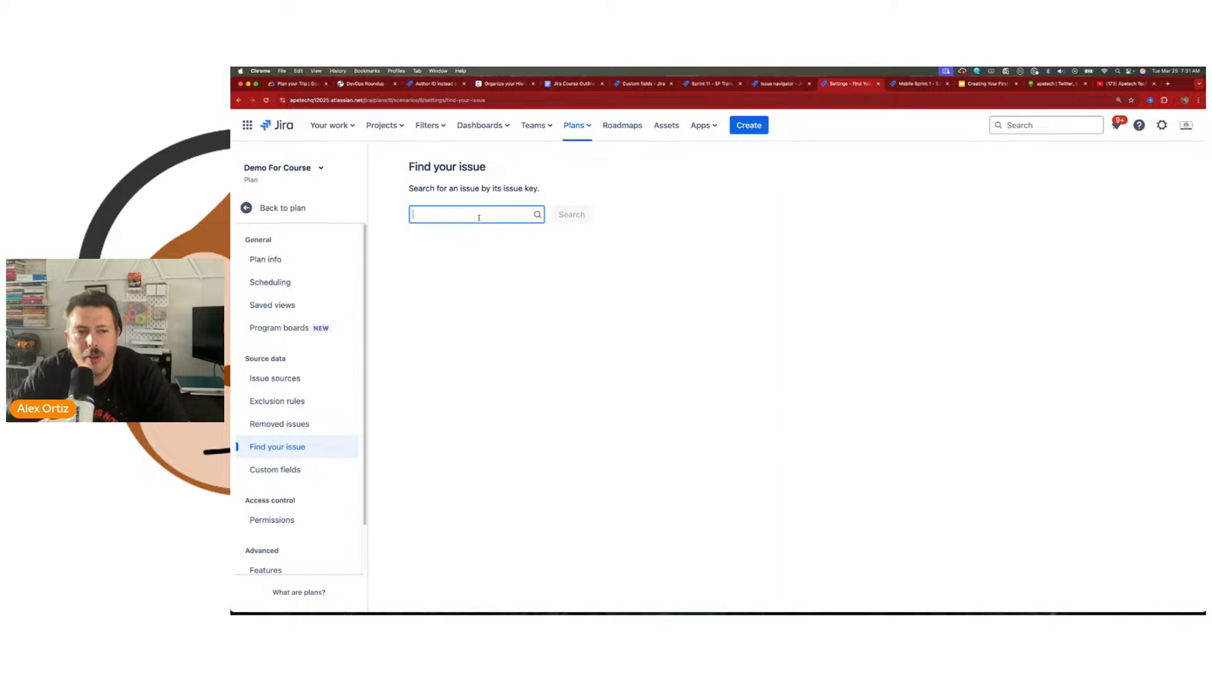
click(276, 476)
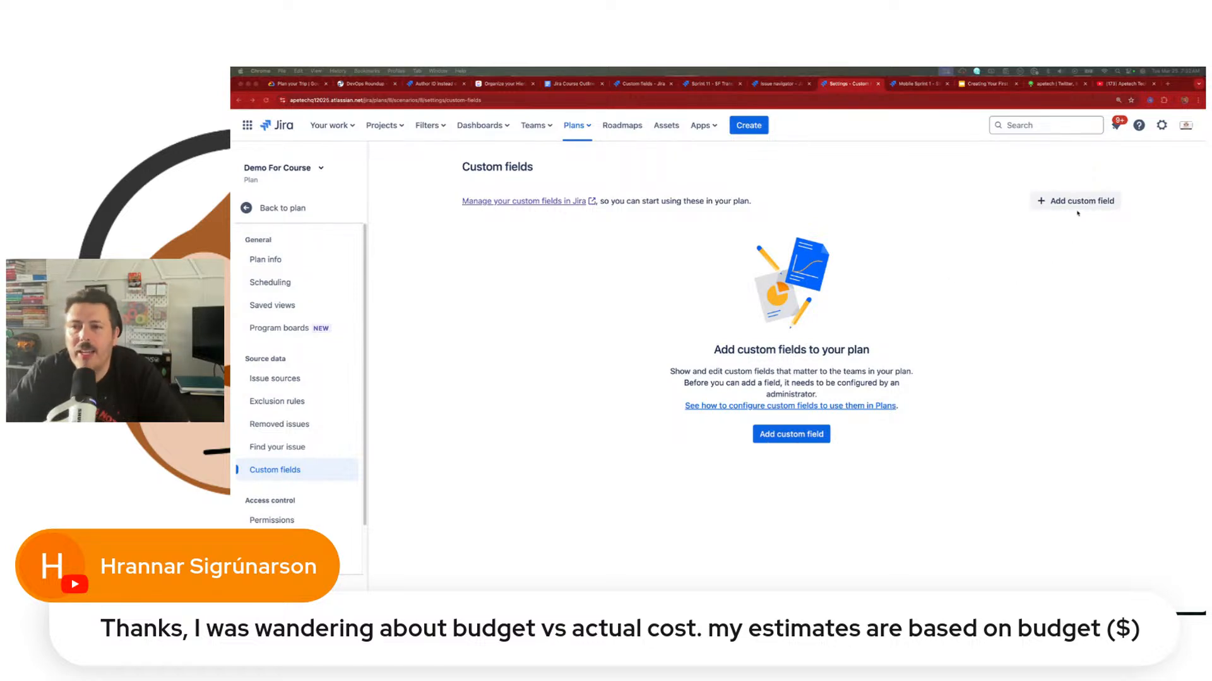
click(1077, 203)
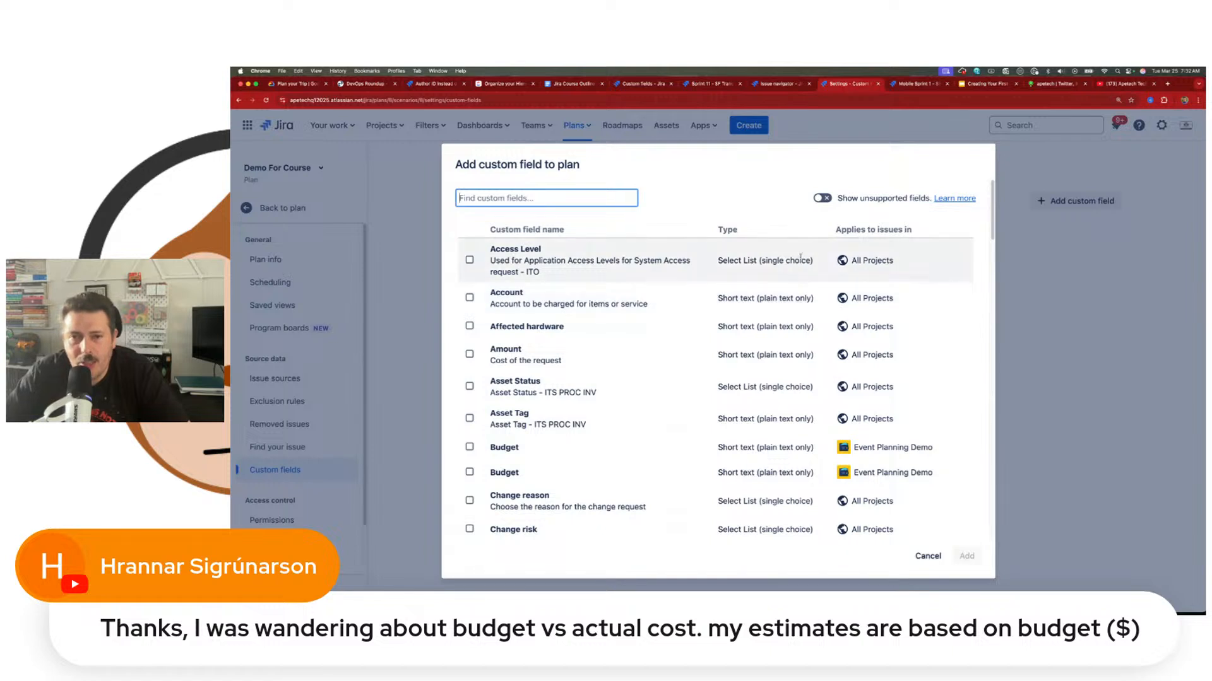
click(821, 199)
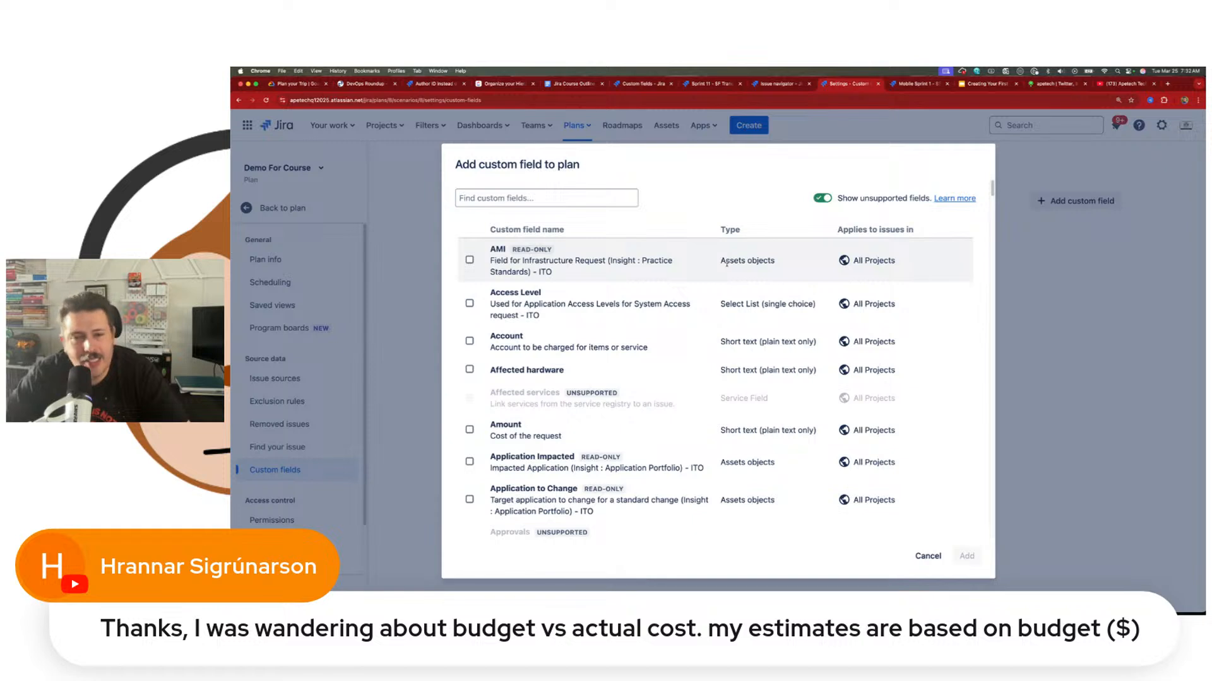
Step: Examine the custom field list for which field types are supported, read-only or unsupported in the plan
drag(720, 399, 762, 399)
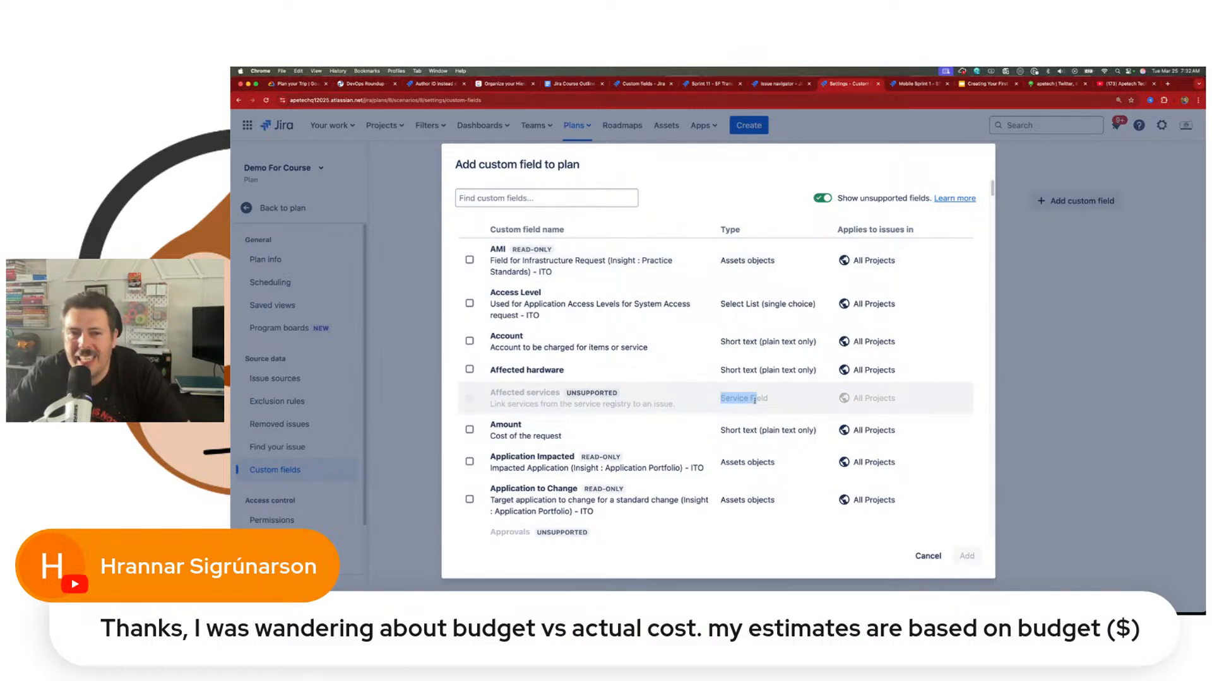
scroll(754, 400, down, 2)
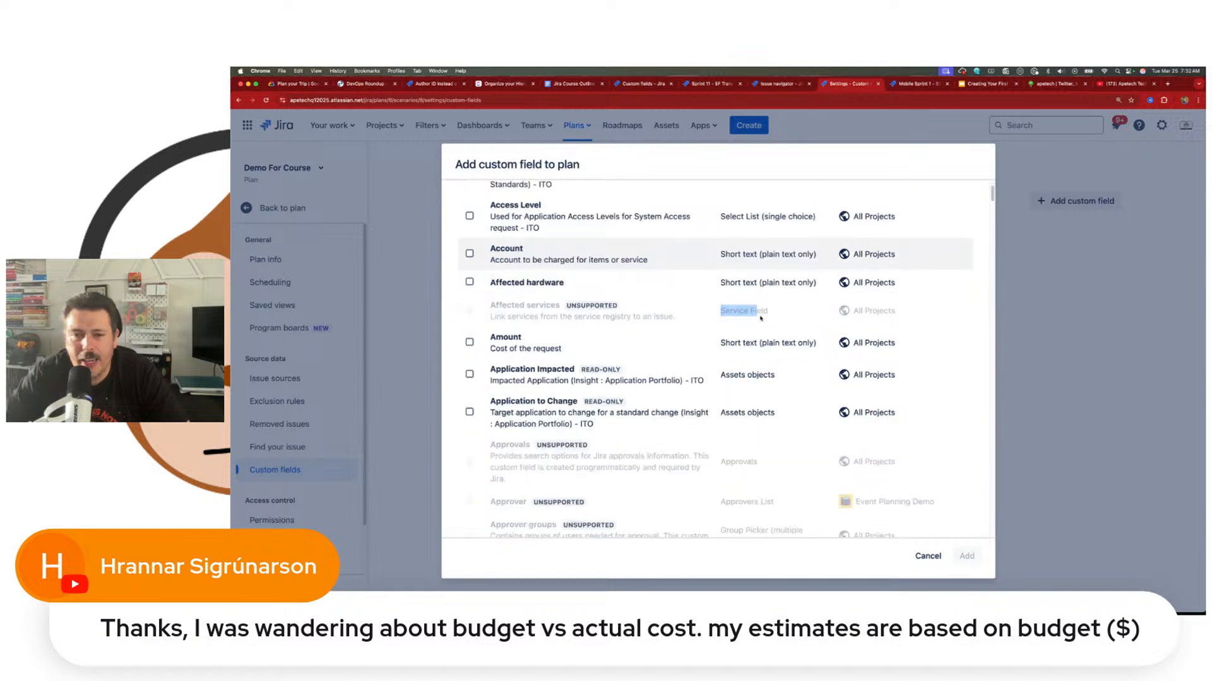
scroll(761, 318, down, 3)
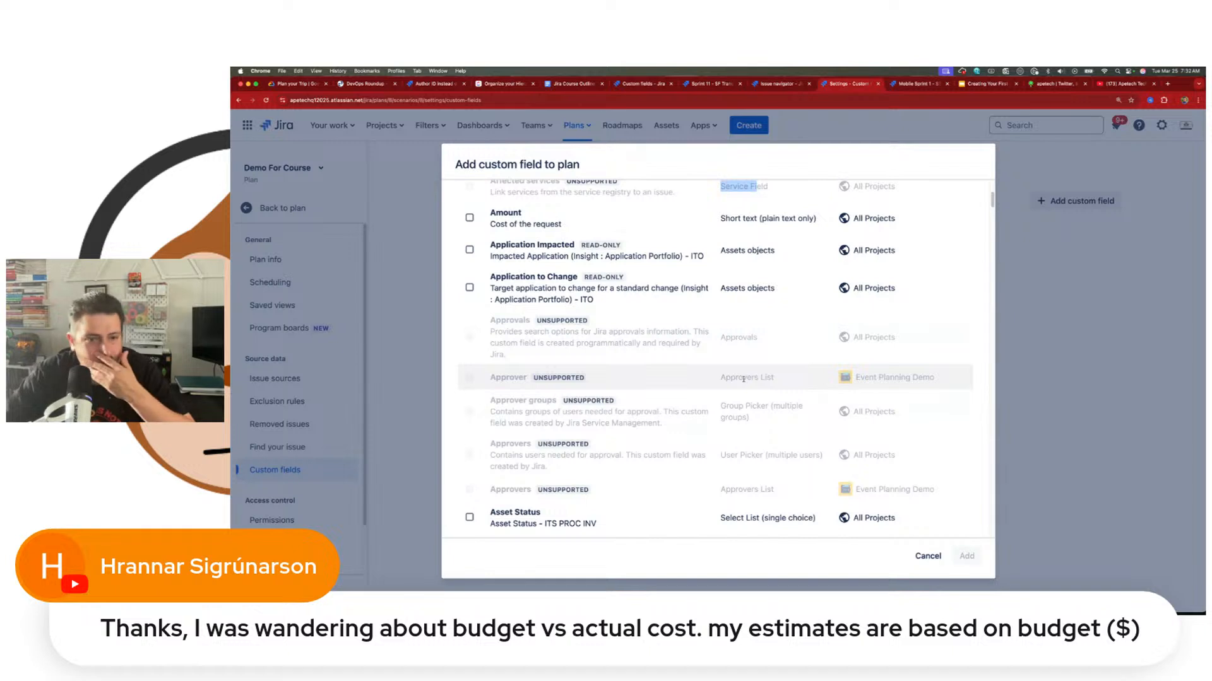
scroll(744, 379, down, 1)
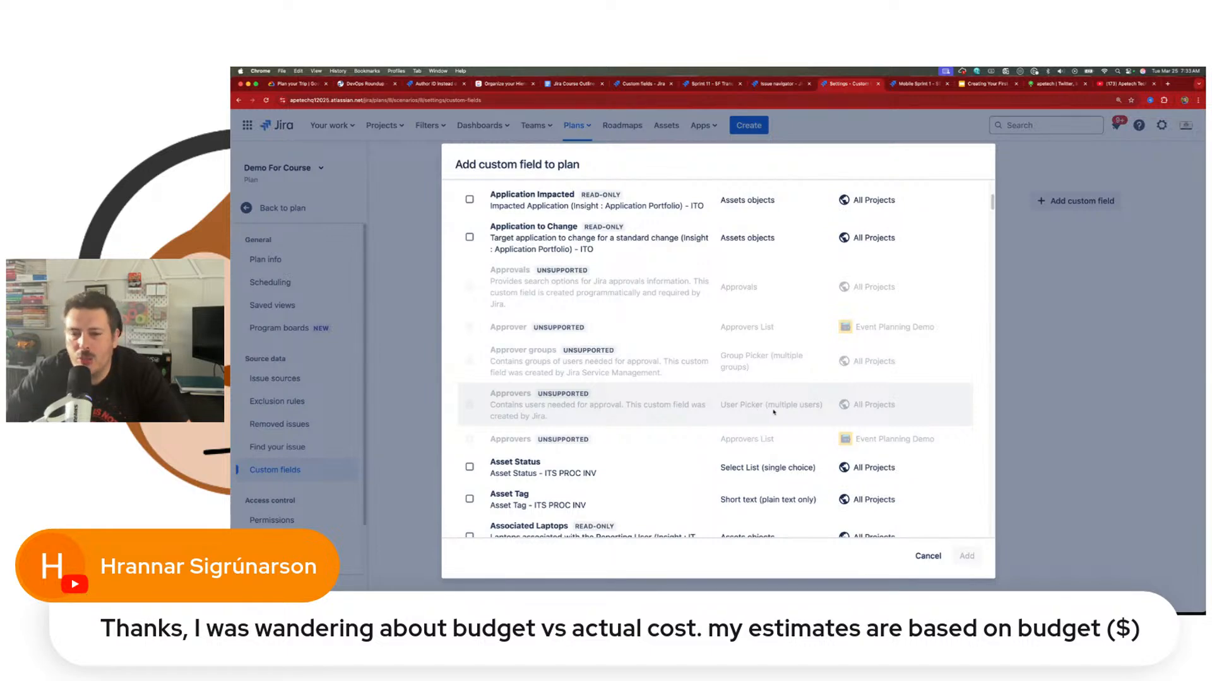
scroll(768, 407, down, 10)
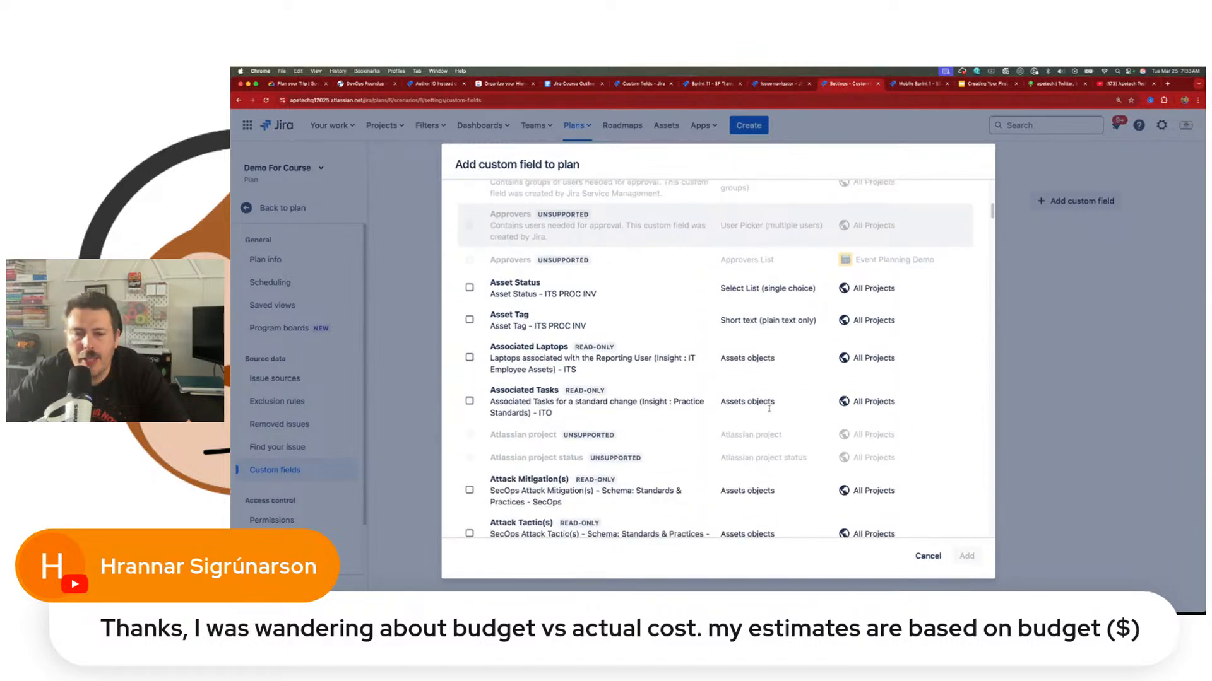
scroll(770, 411, down, 1)
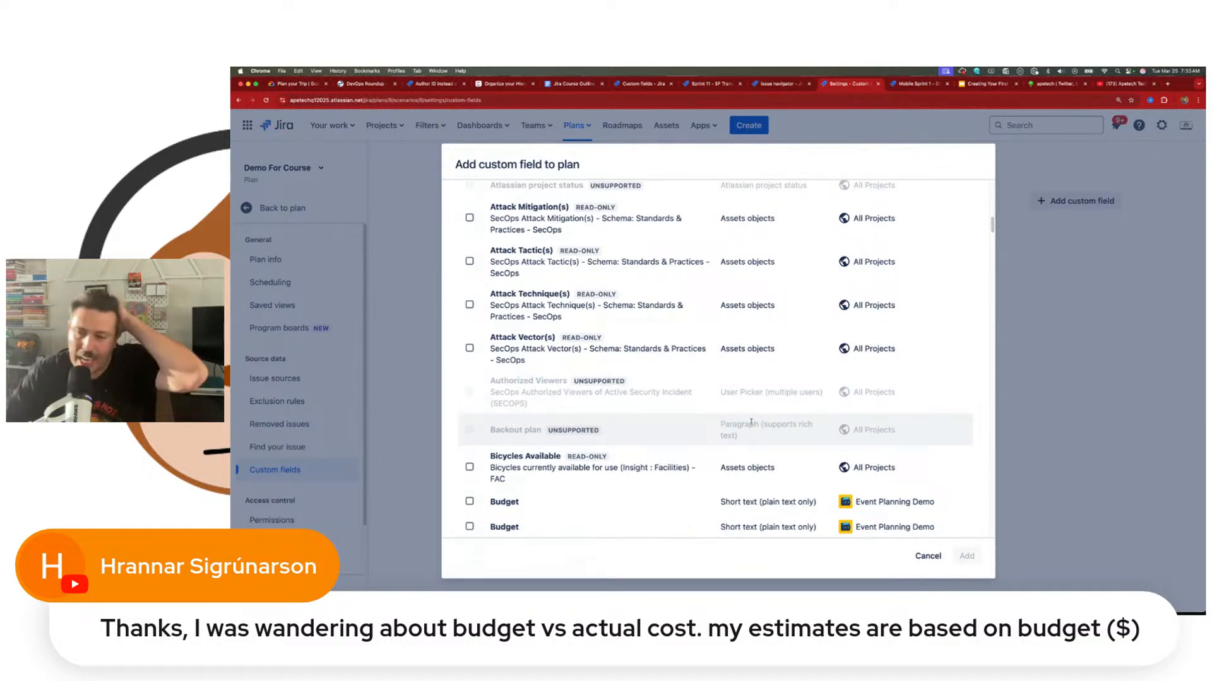
scroll(751, 422, down, 1)
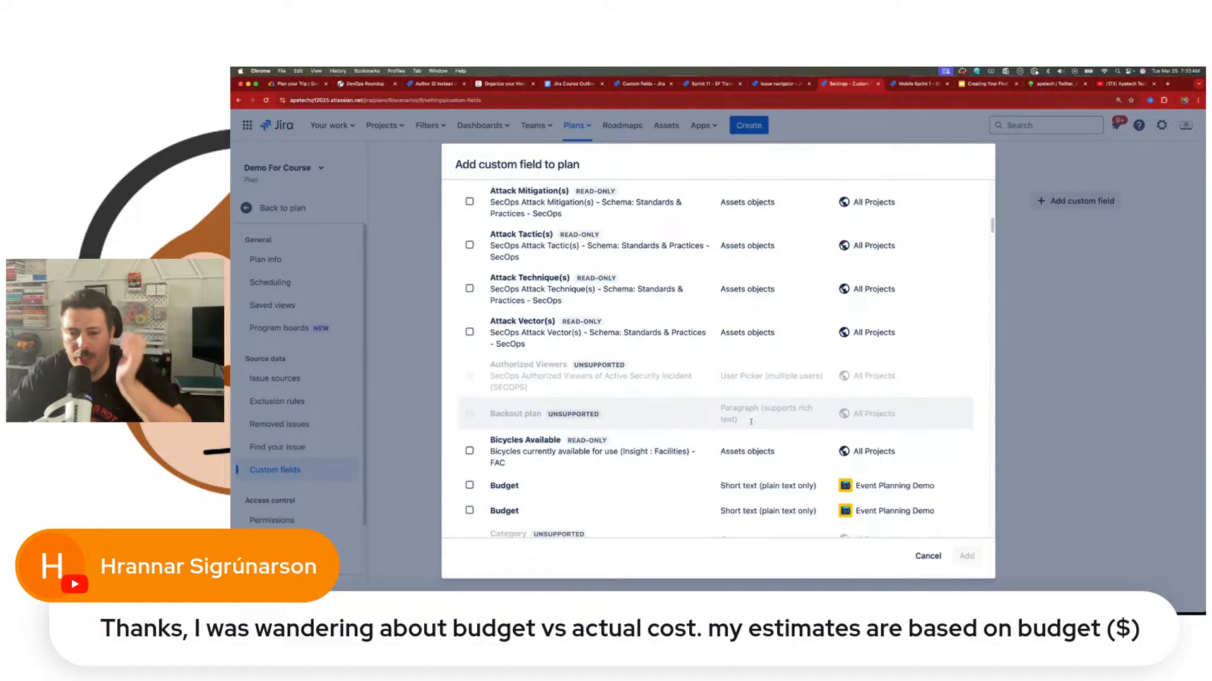
scroll(751, 422, down, 5)
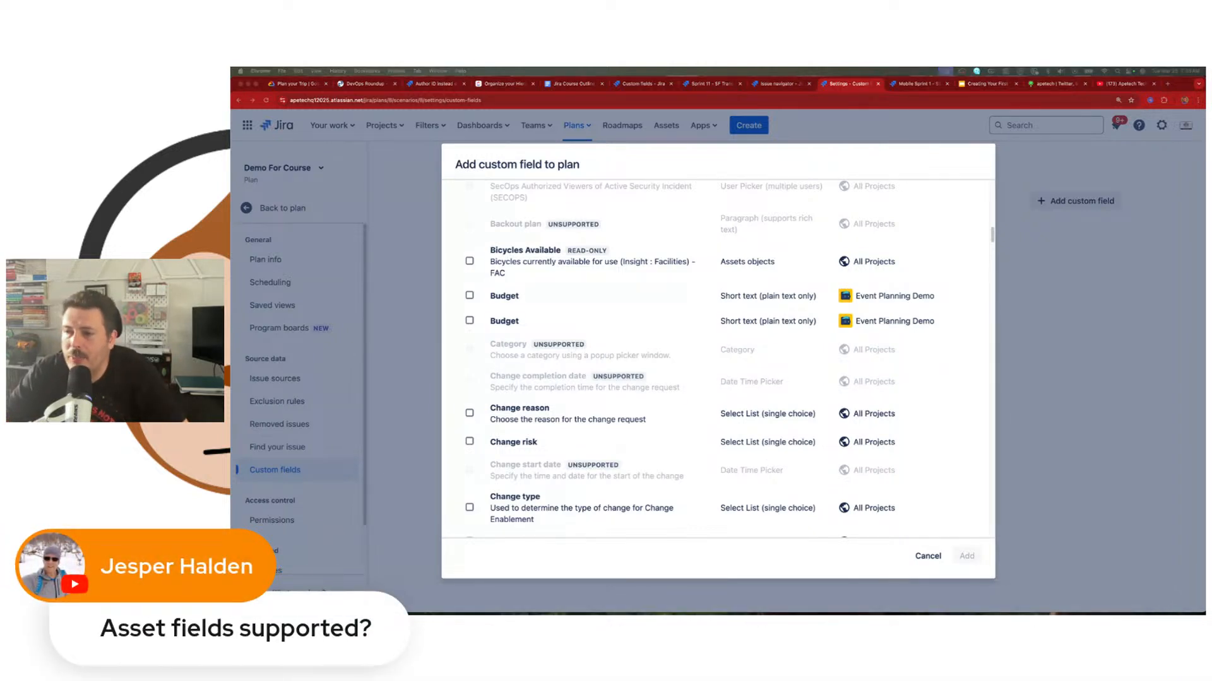
scroll(799, 443, up, 10)
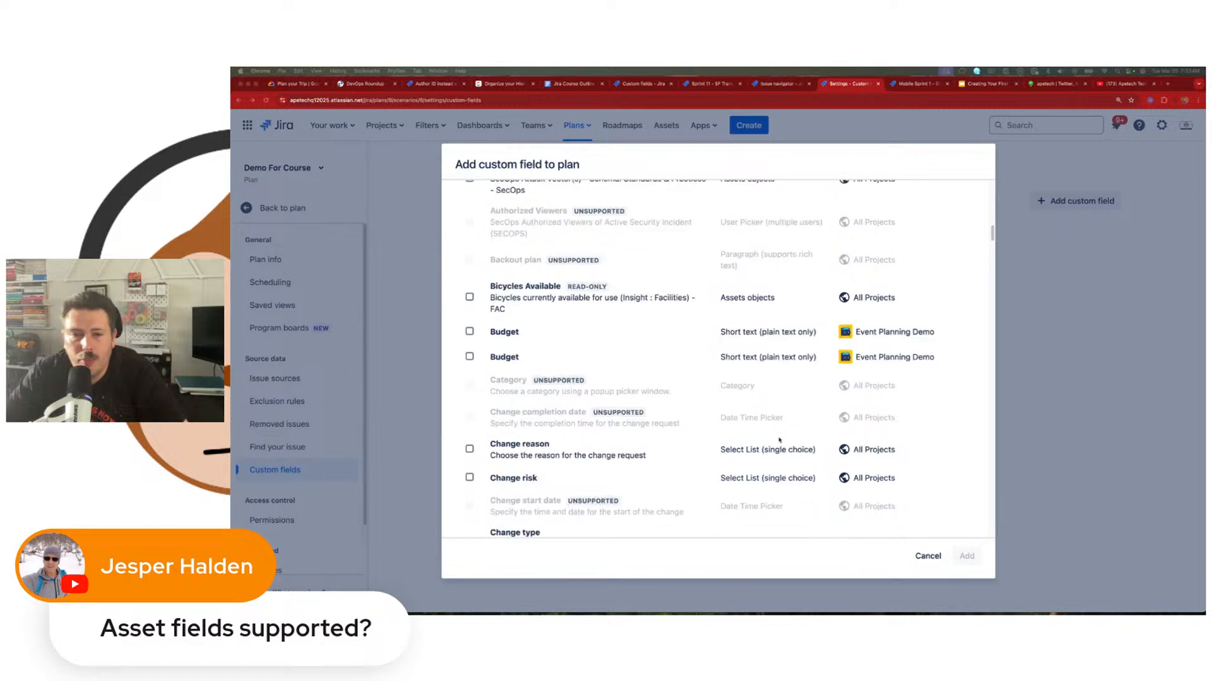
scroll(759, 435, up, 5)
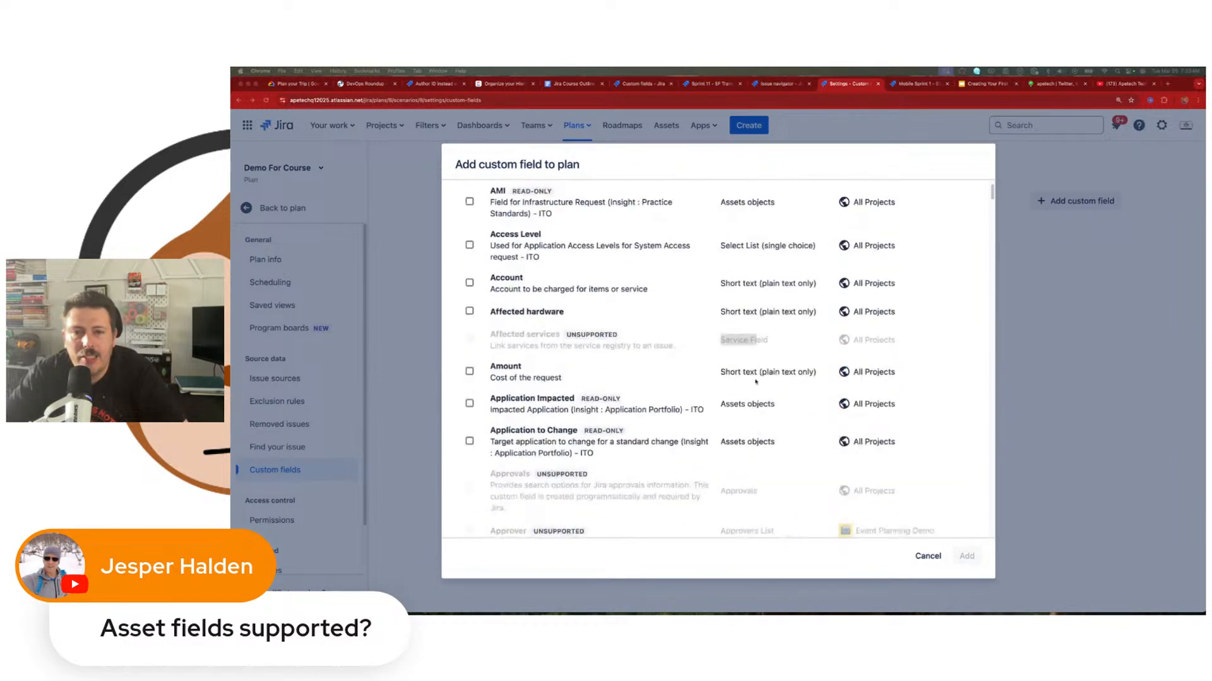
Step: Examine the plan's custom field list for whether Assets objects fields are supported, read-only or unsupported
click(760, 262)
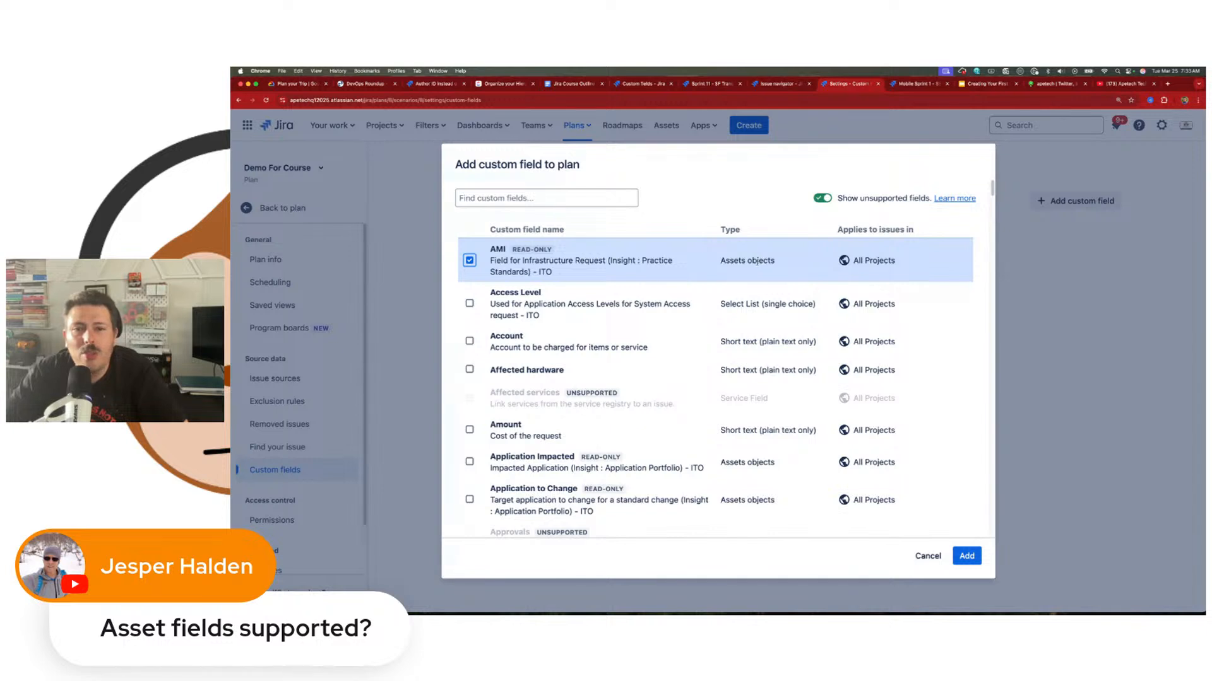
click(757, 261)
scroll(757, 261, down, 5)
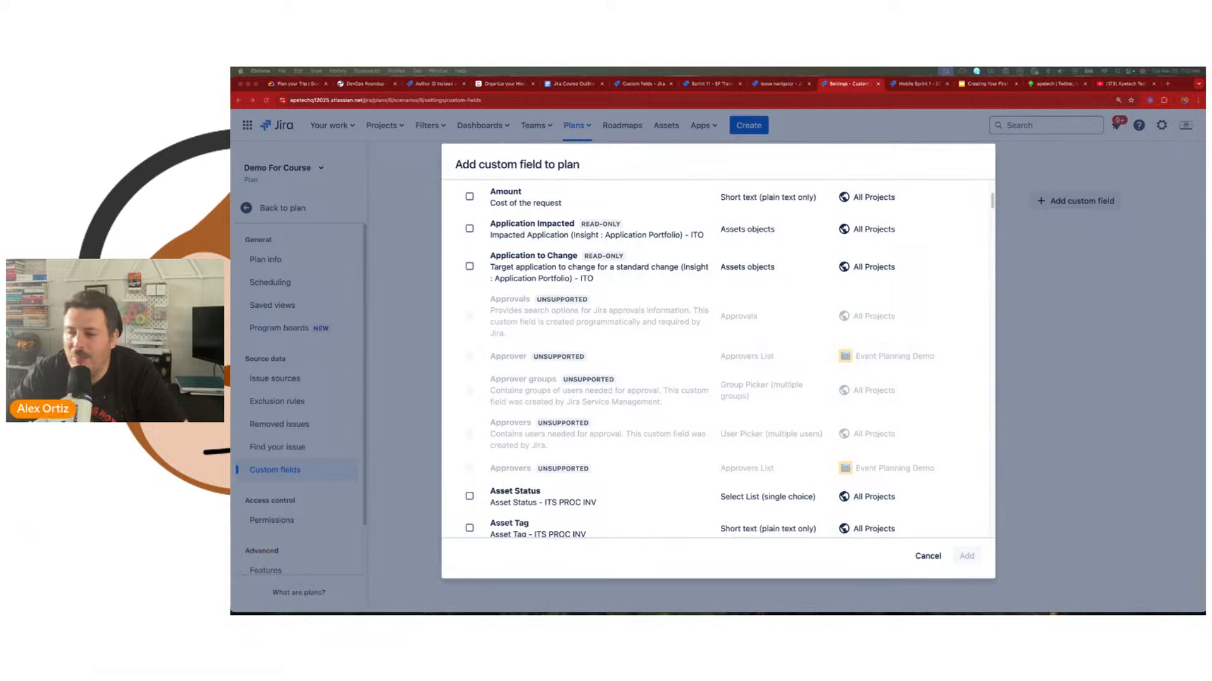
scroll(876, 463, down, 5)
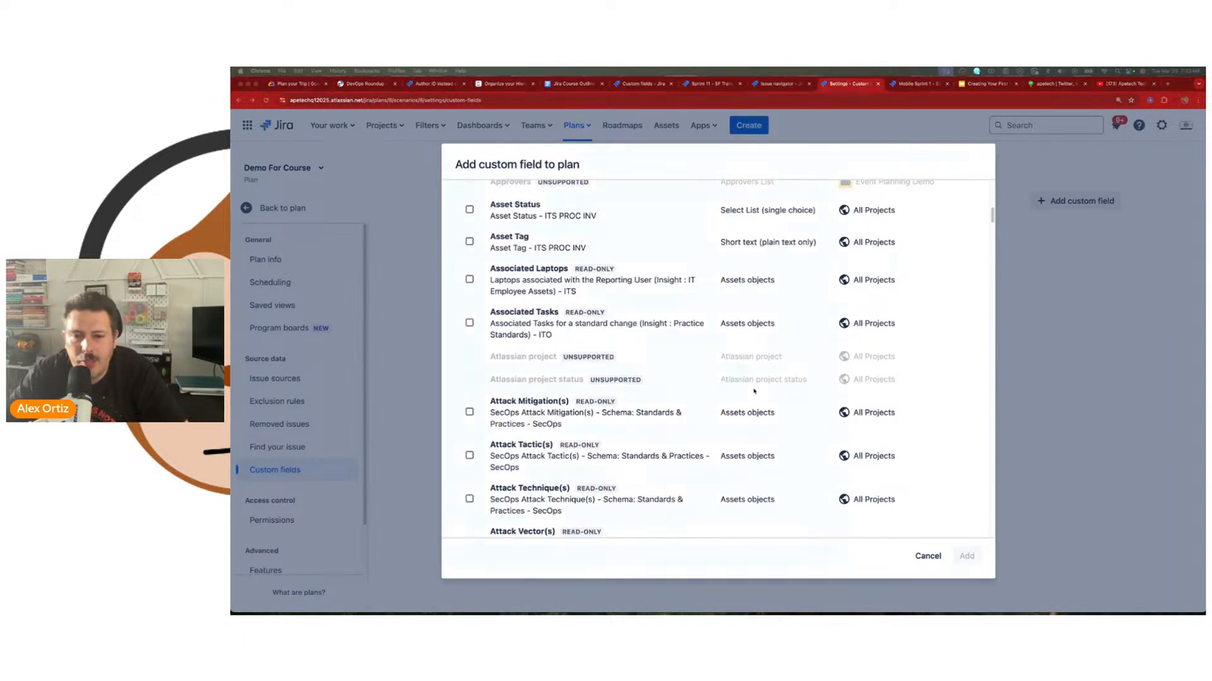
scroll(776, 385, down, 3)
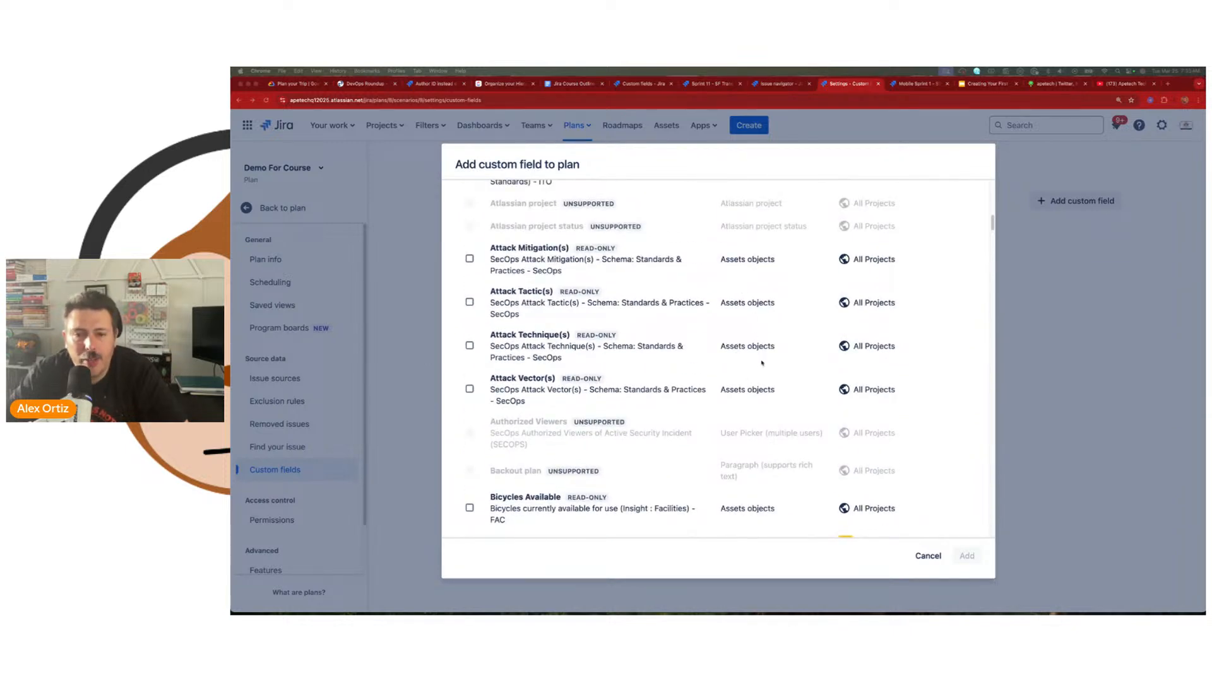
scroll(761, 363, down, 5)
scroll(754, 369, down, 5)
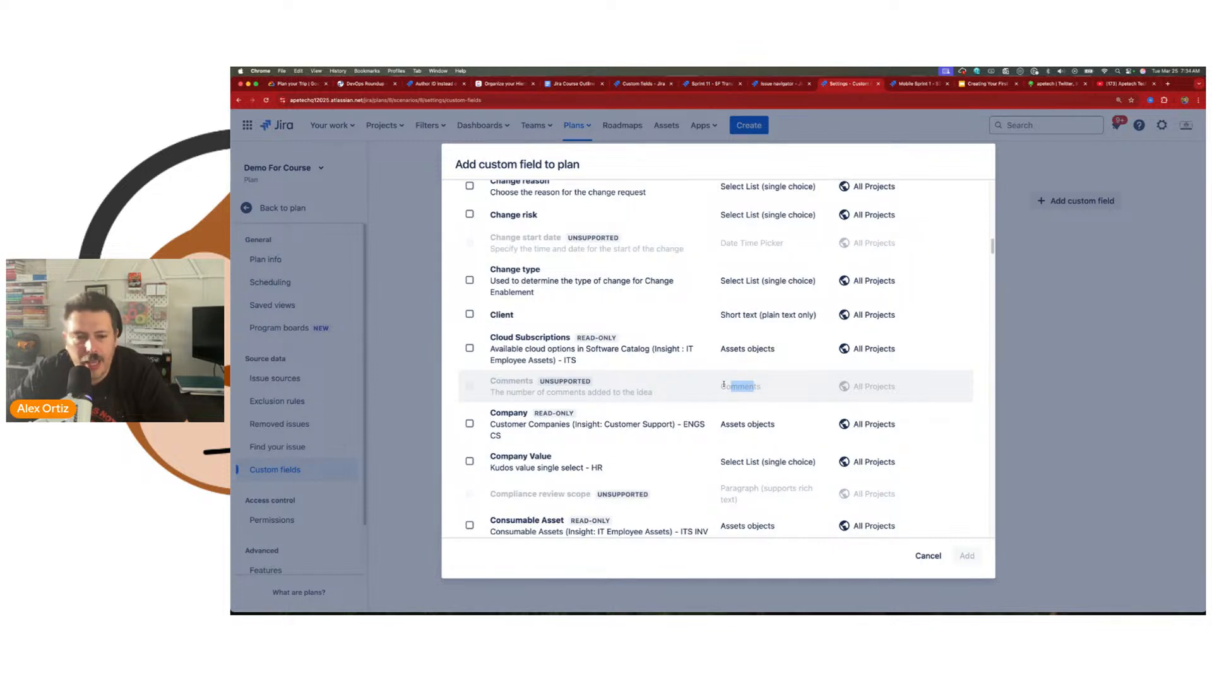
scroll(723, 385, down, 5)
scroll(776, 379, down, 5)
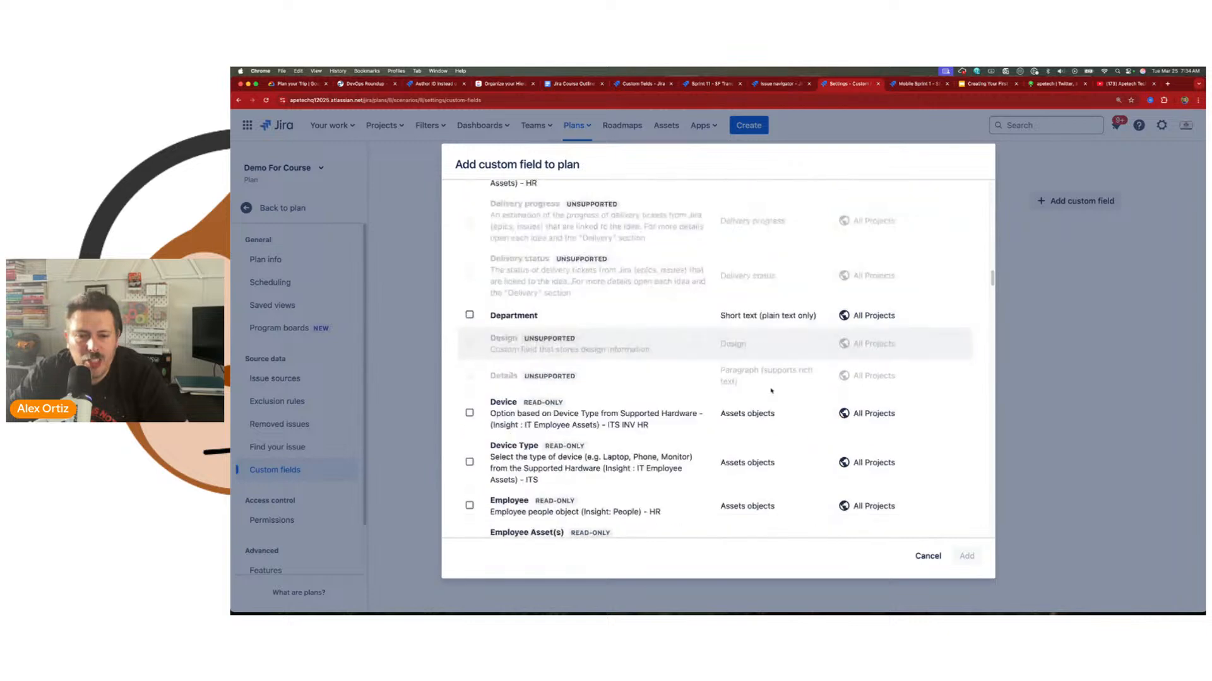
scroll(771, 391, down, 2)
scroll(771, 392, up, 6)
scroll(770, 393, up, 2)
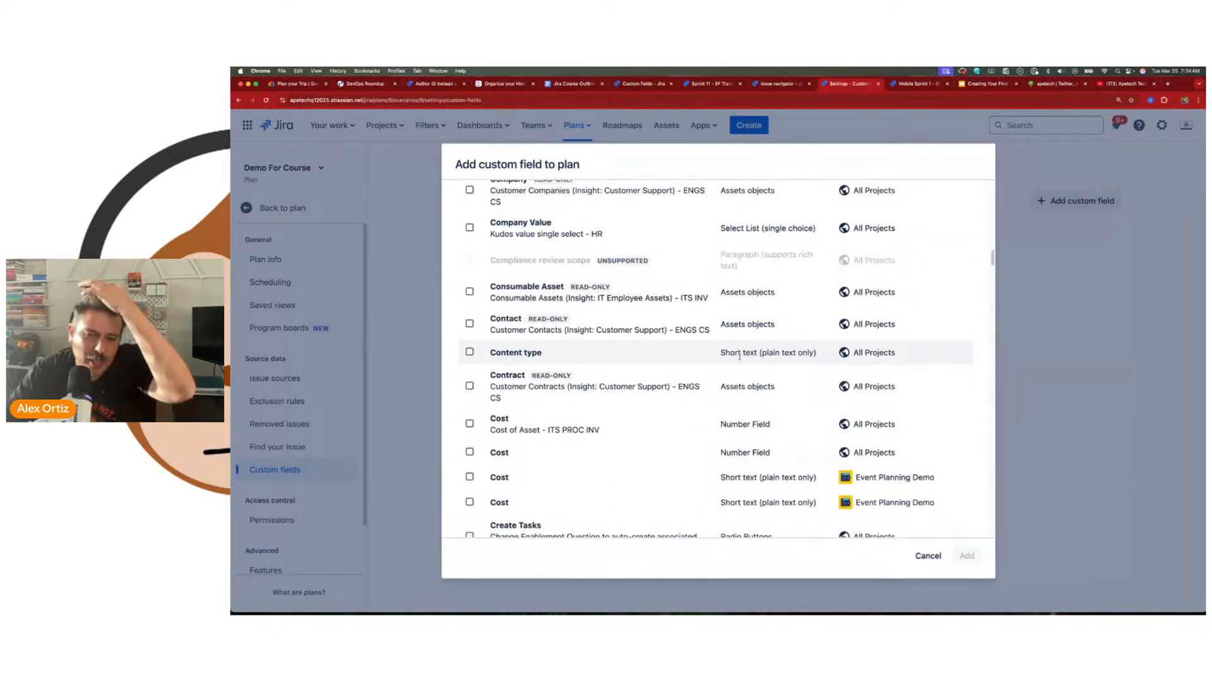
Step: Examine further custom fields for the support of other types, such as radio buttons, date pickers, single-choice lists and short text
scroll(747, 411, down, 5)
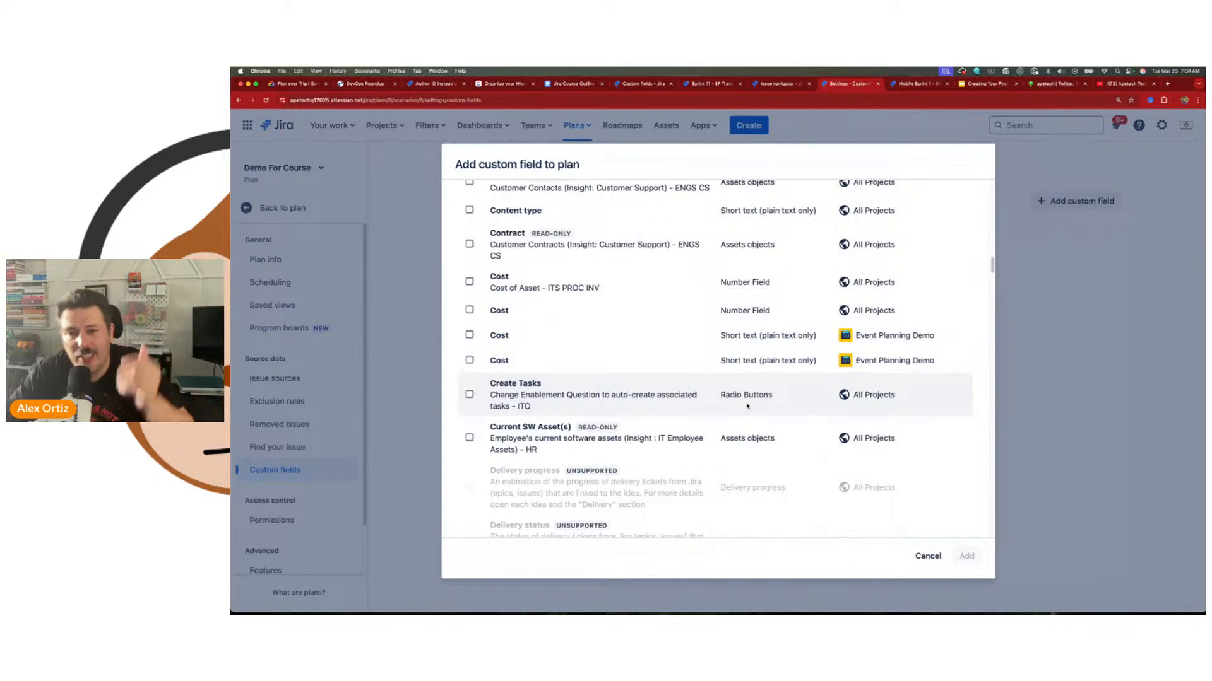
scroll(732, 396, down, 15)
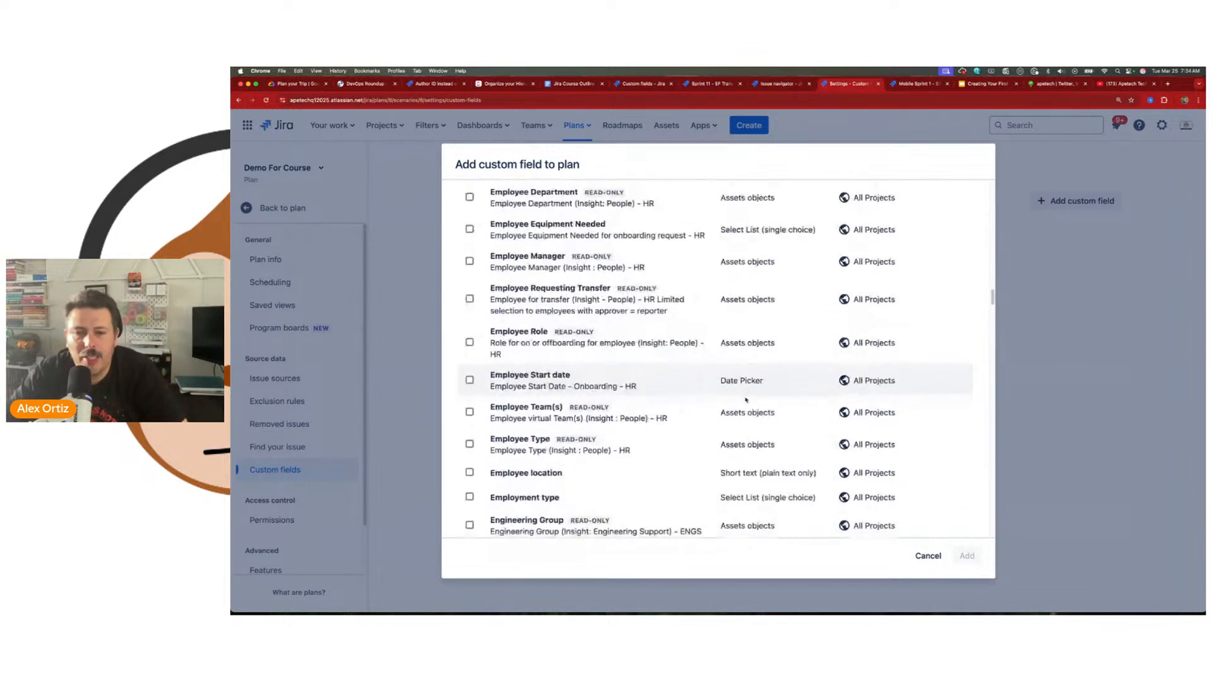
scroll(746, 401, down, 2)
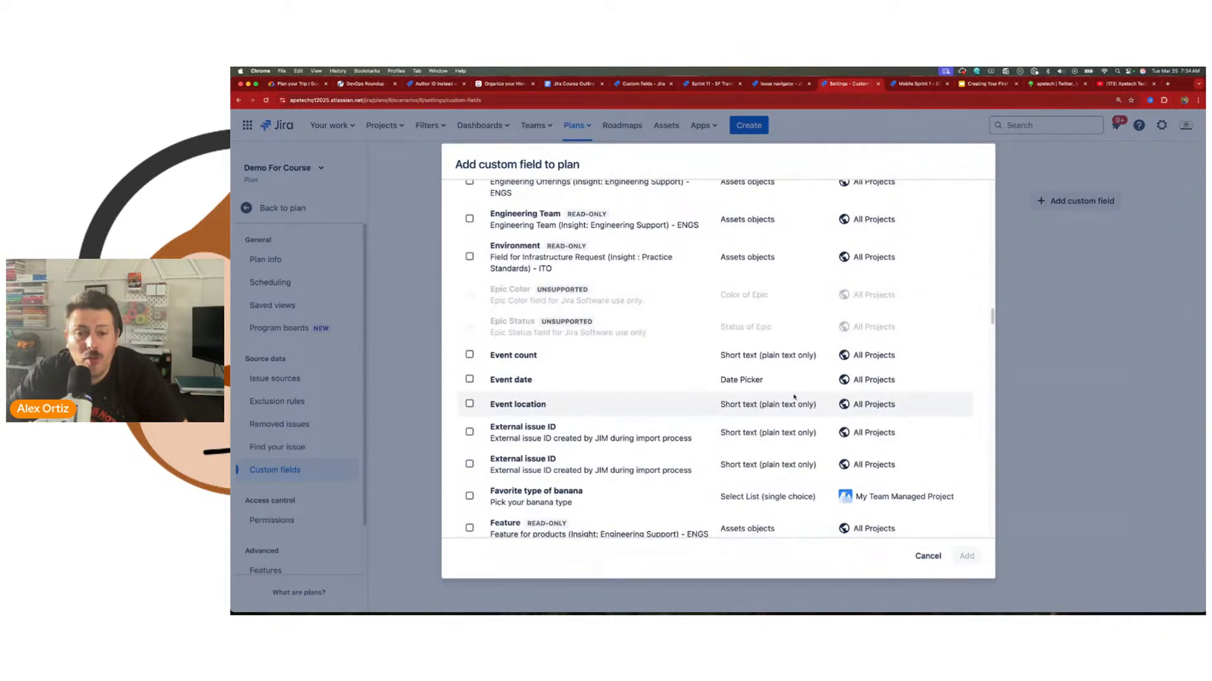
scroll(794, 396, down, 5)
drag(720, 263, 762, 264)
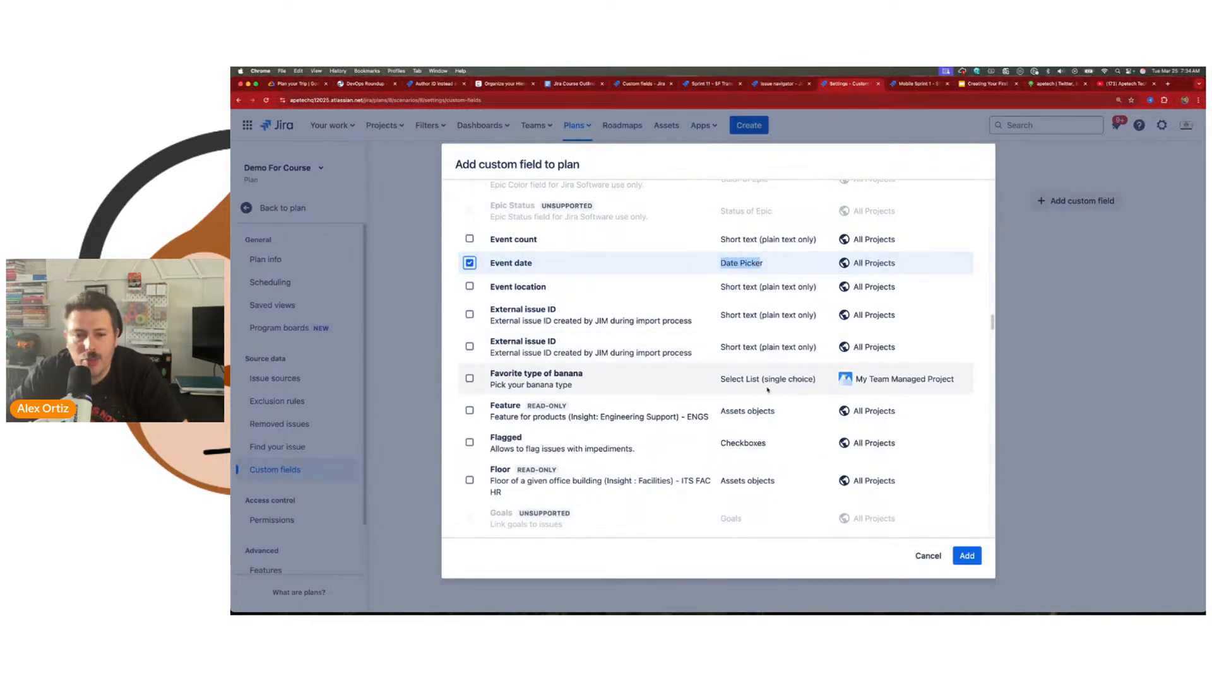
scroll(768, 390, down, 15)
scroll(768, 391, down, 1)
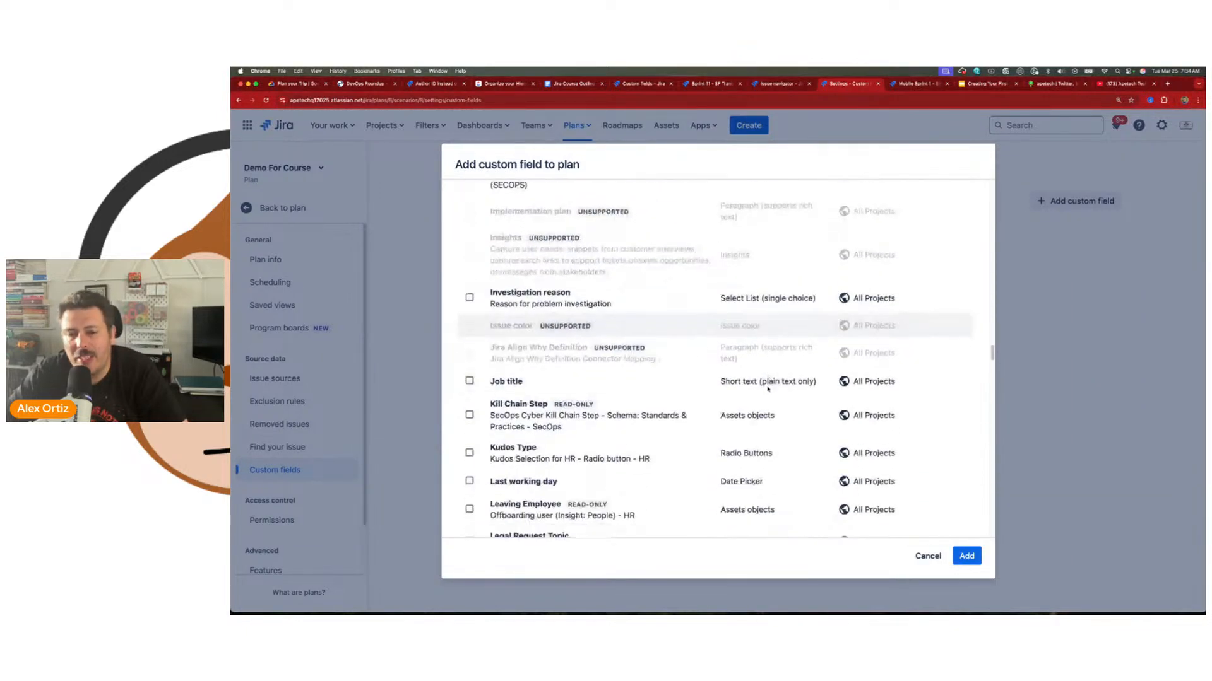
scroll(760, 471, down, 3)
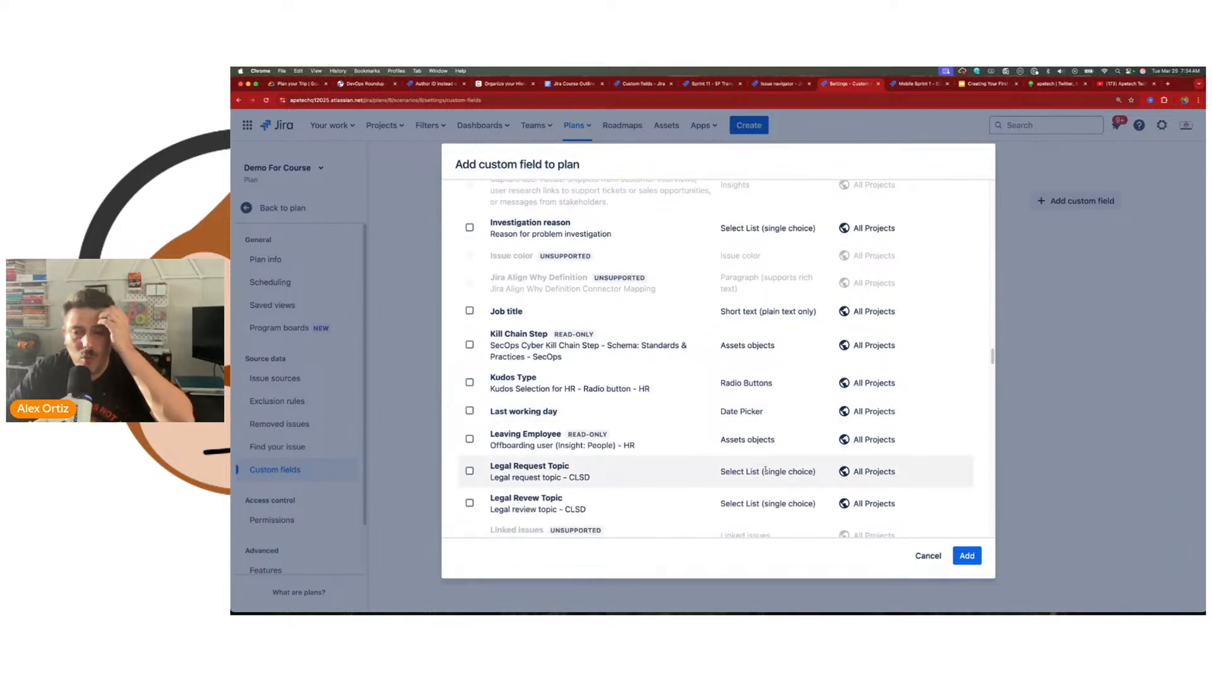
scroll(735, 418, up, 12)
scroll(736, 418, up, 10)
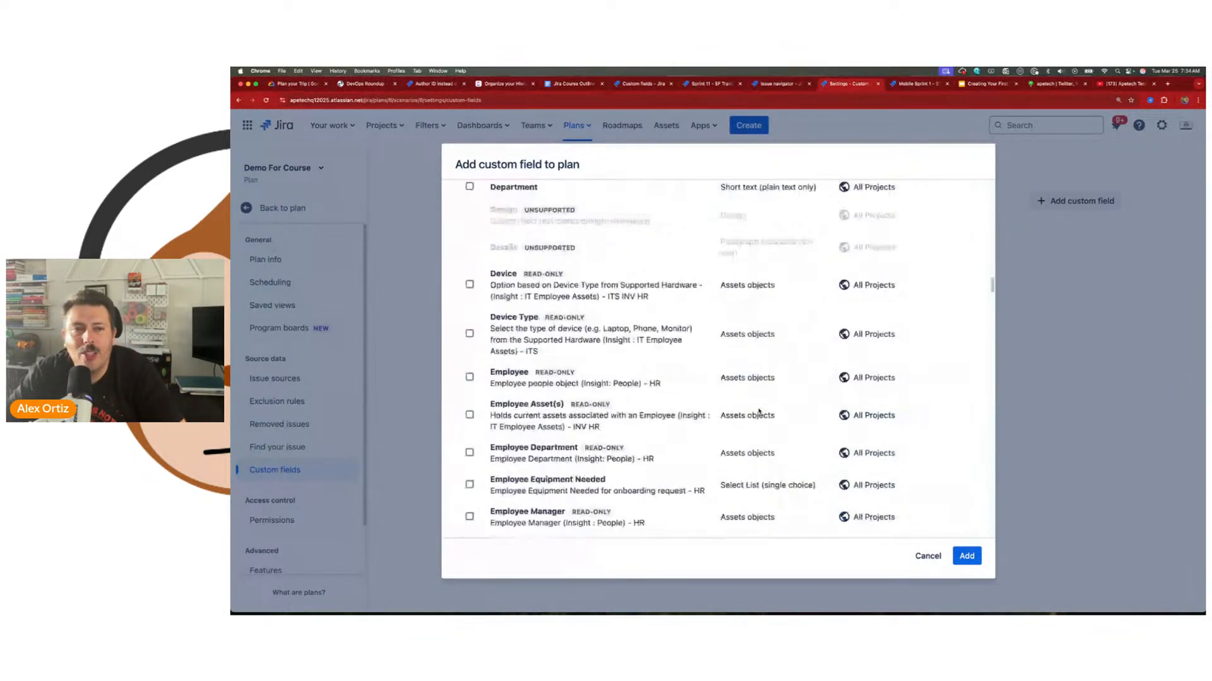
Step: Compare the custom field list with unsupported fields shown and hidden, and cancel adding a custom field
click(823, 199)
click(823, 199)
click(823, 199)
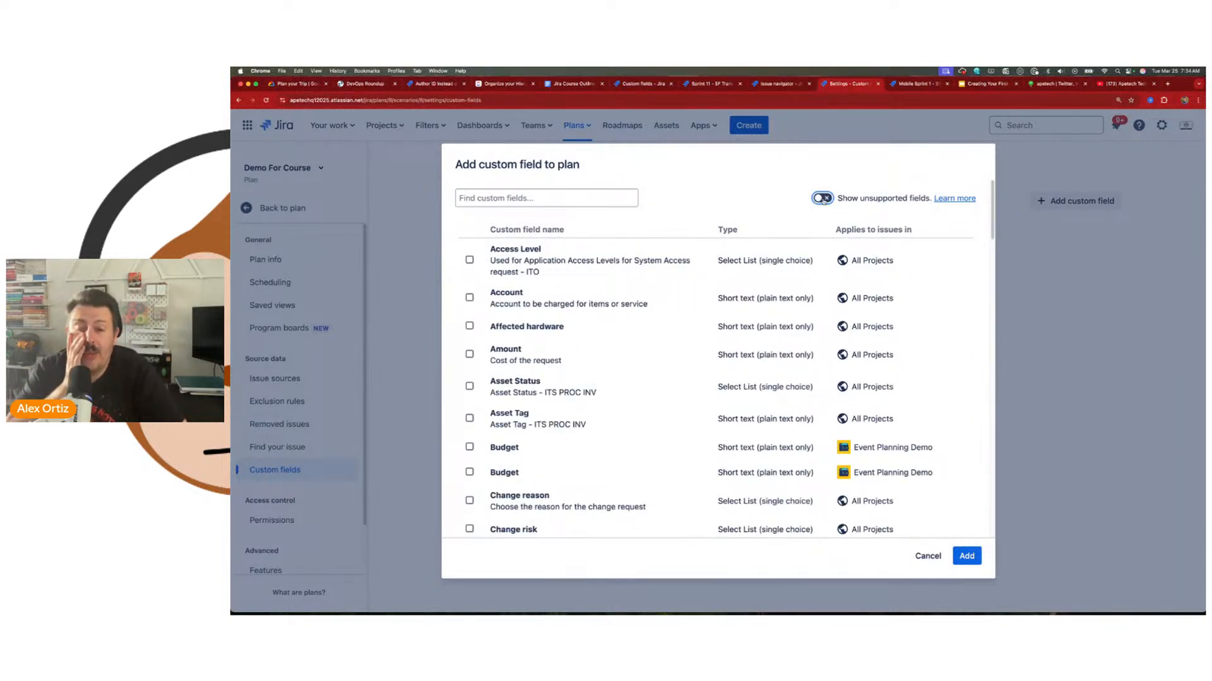
click(823, 199)
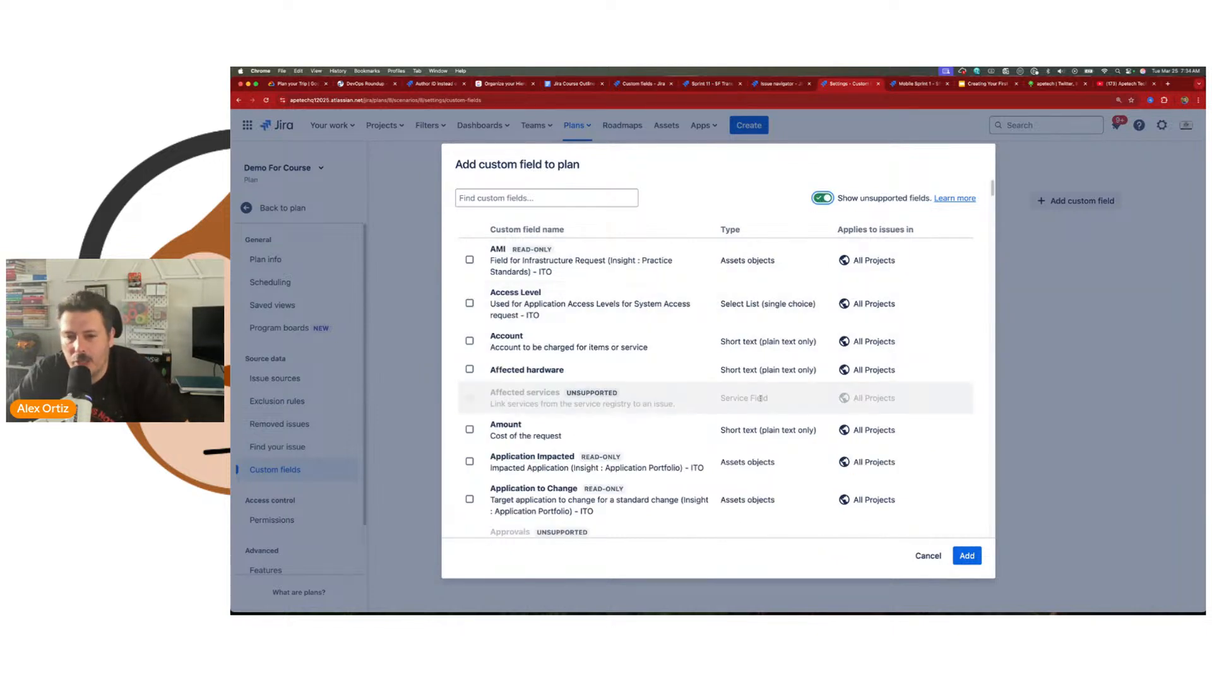
click(825, 199)
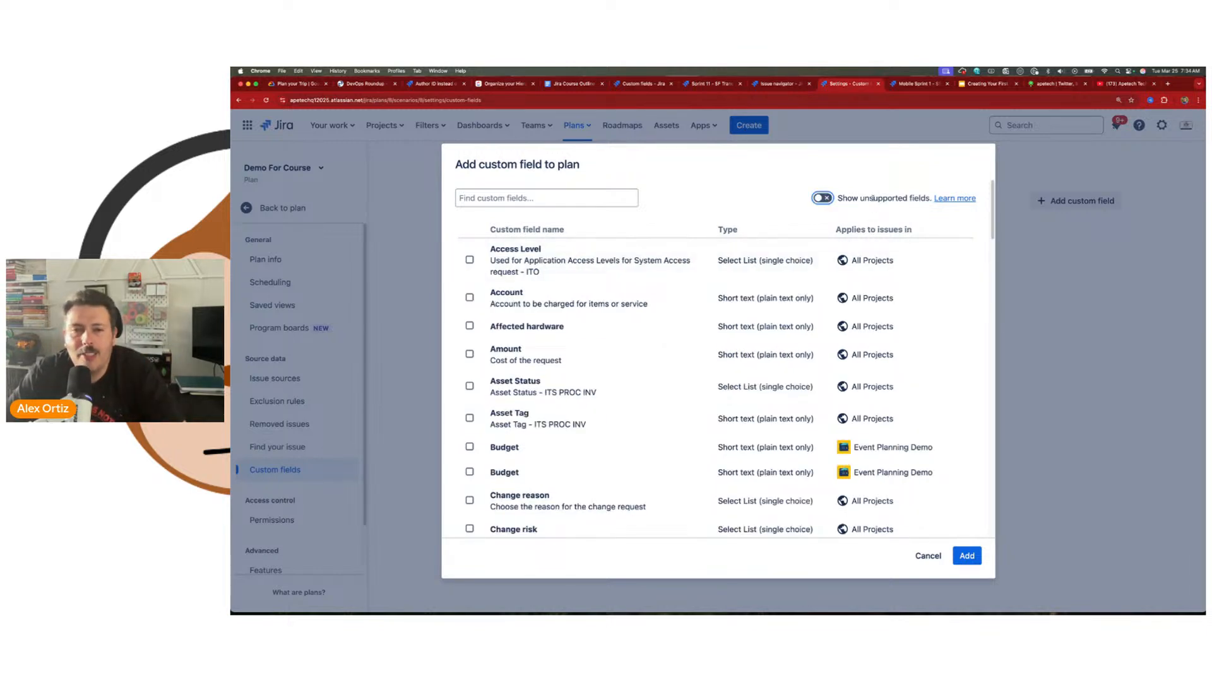
click(927, 556)
Step: Return to the plan's timeline and go from its field chooser to managing custom fields
click(305, 208)
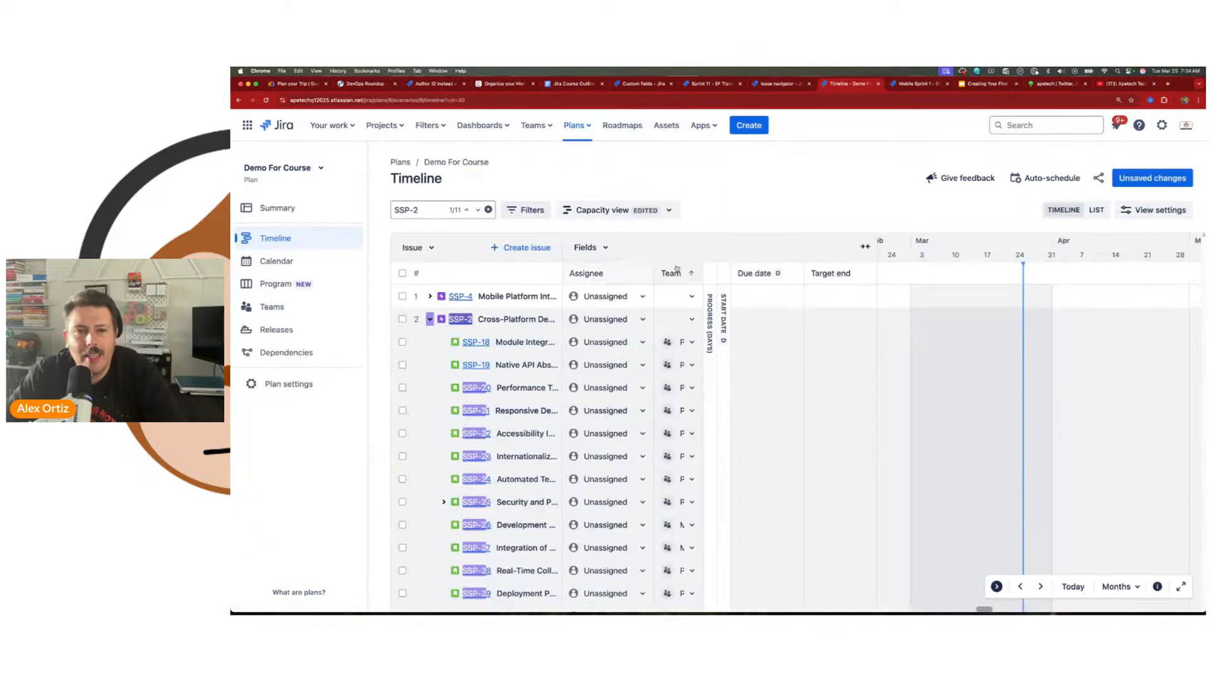
click(587, 247)
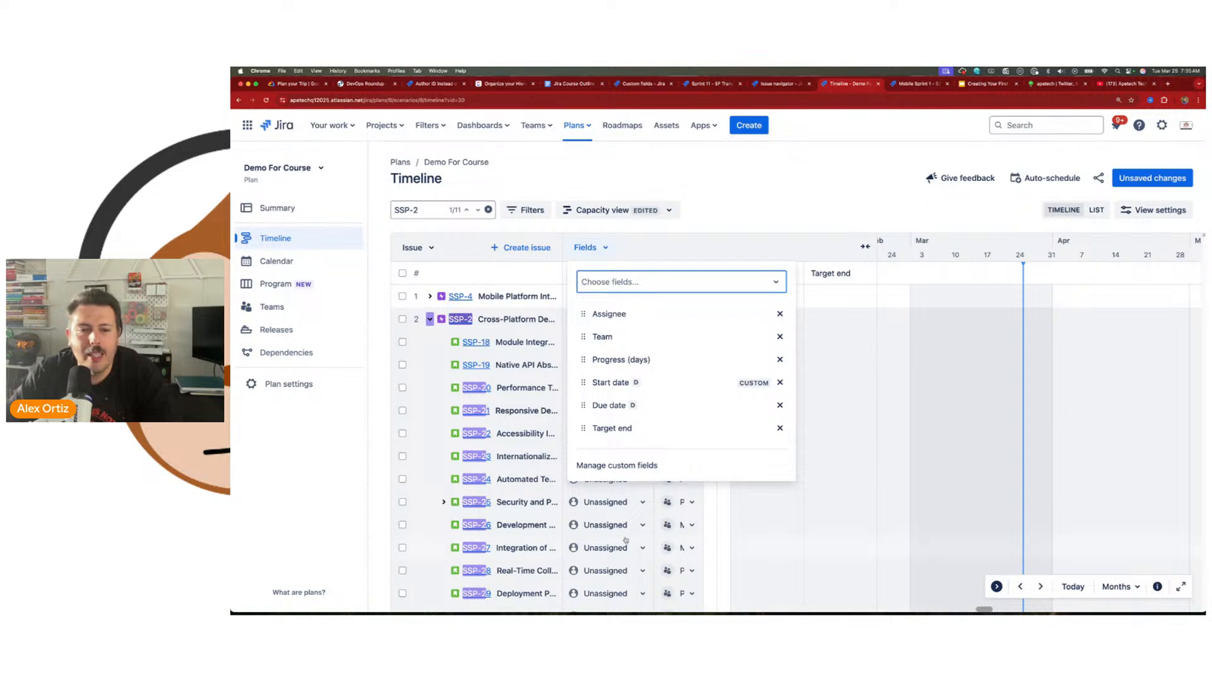
click(598, 467)
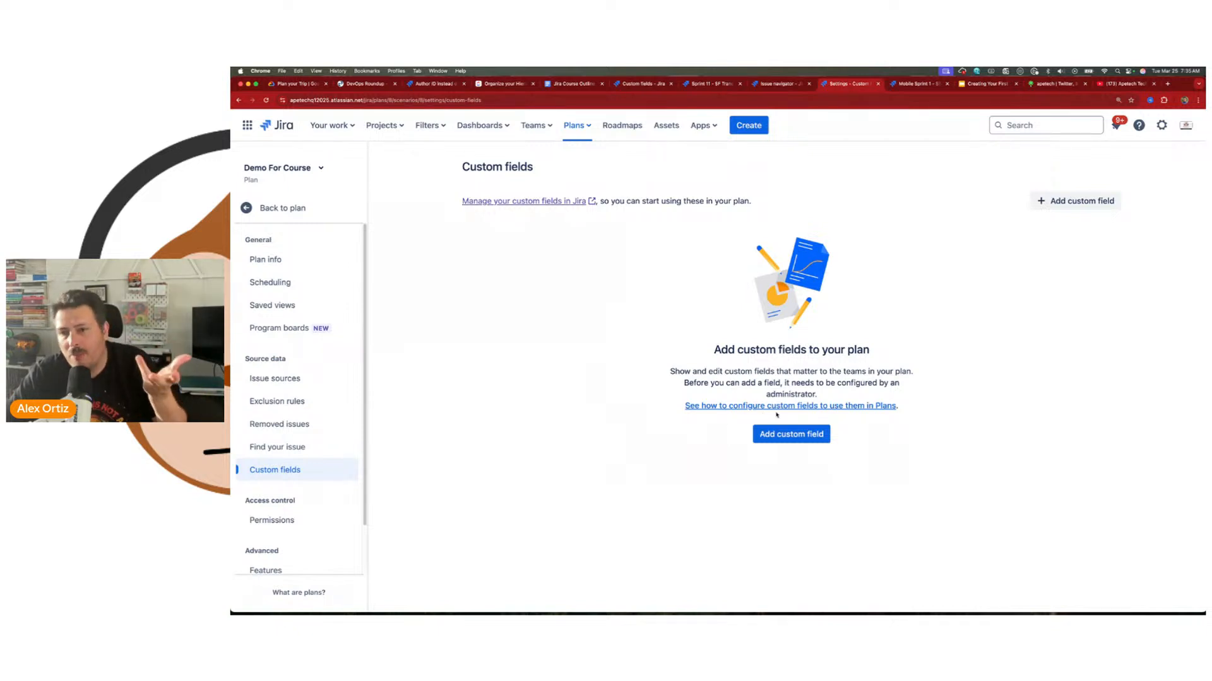
Step: Add the Account and Amount custom fields to the plan
click(1096, 199)
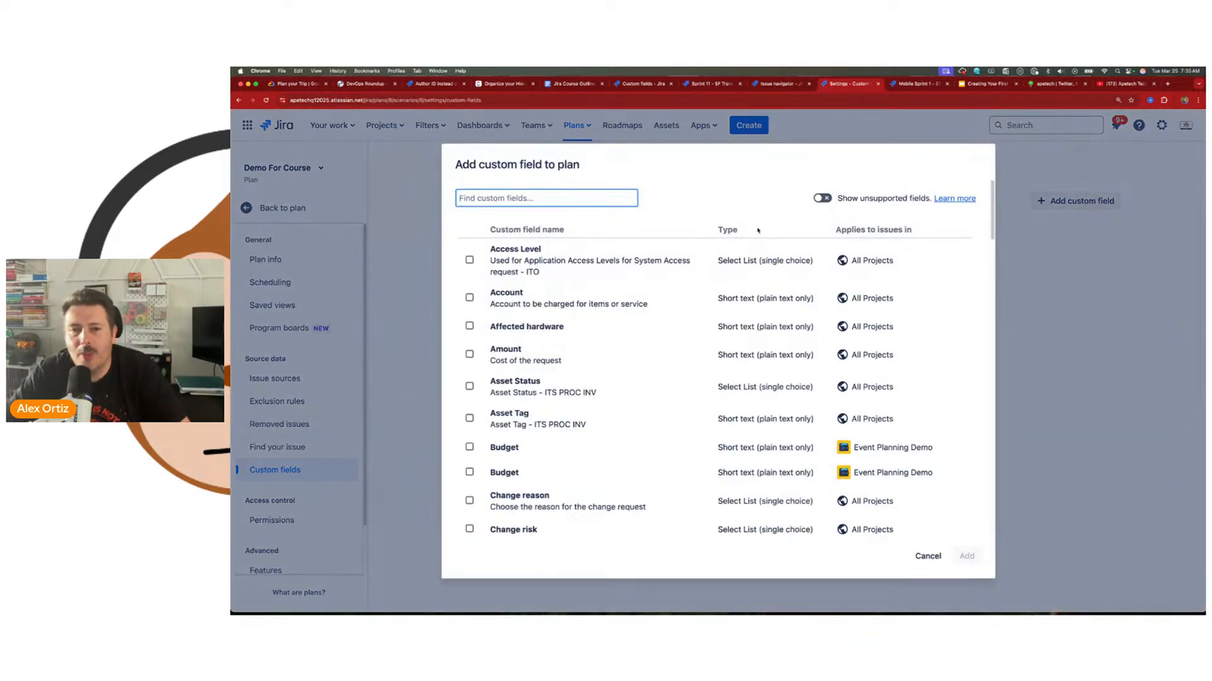
click(470, 297)
click(470, 355)
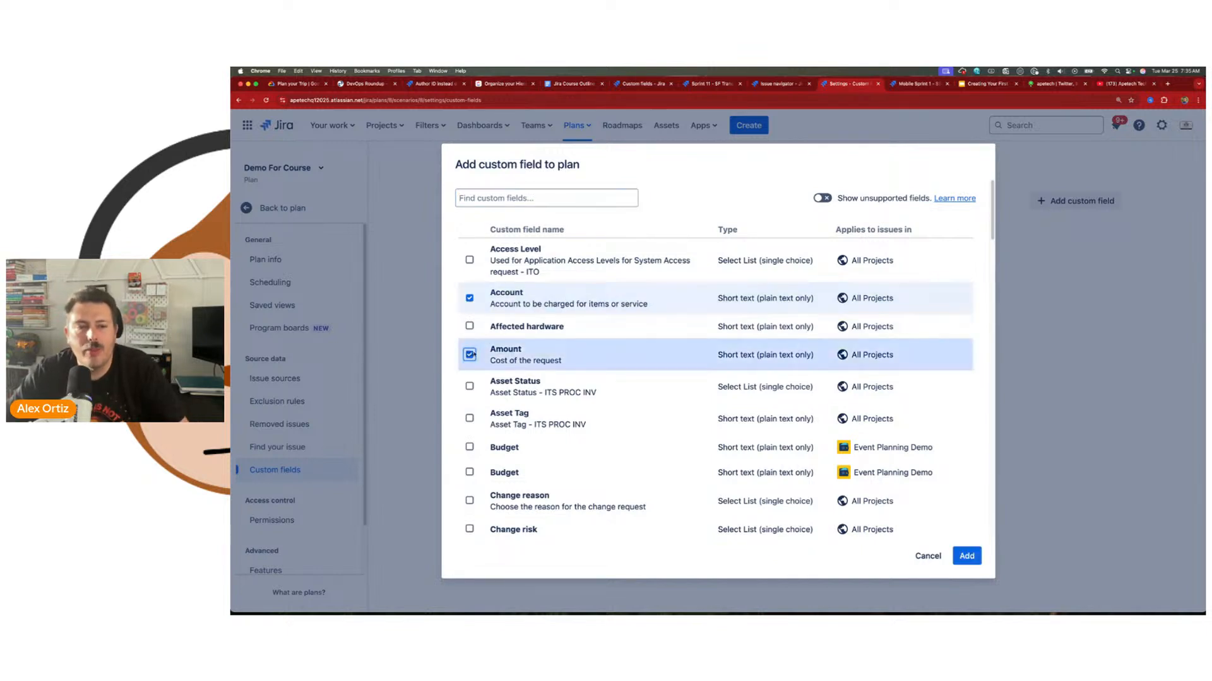
click(966, 555)
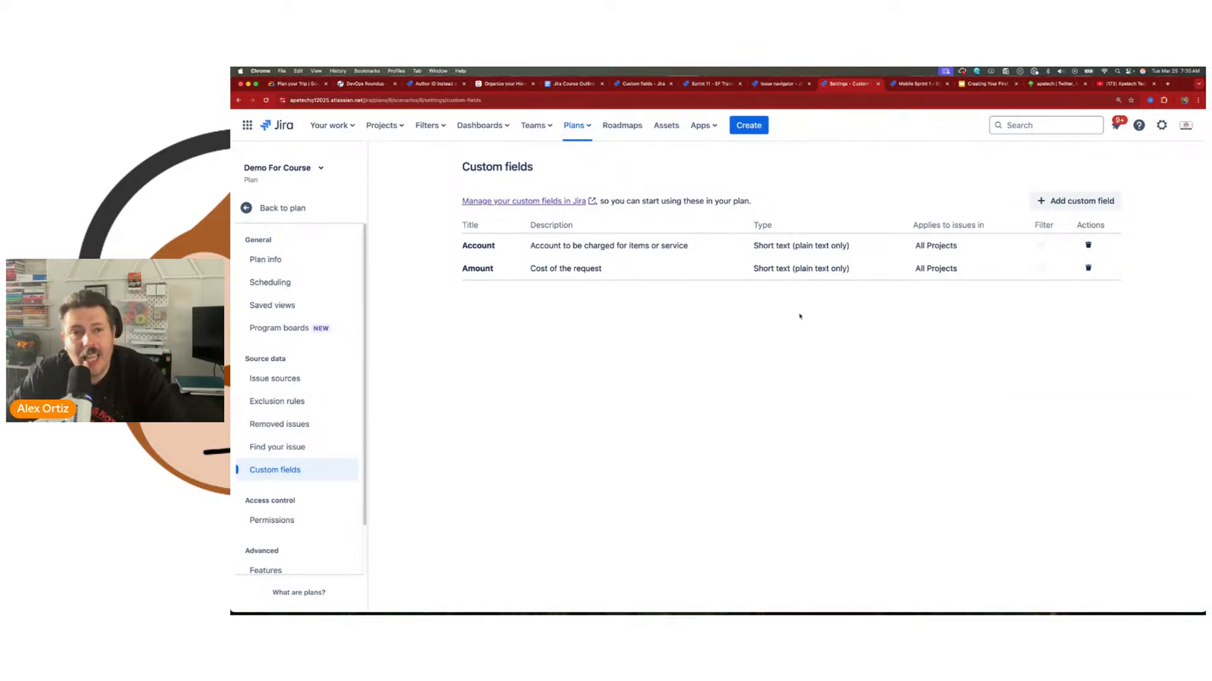
Step: Return to the plan's timeline and add the Account custom field as a column
click(284, 215)
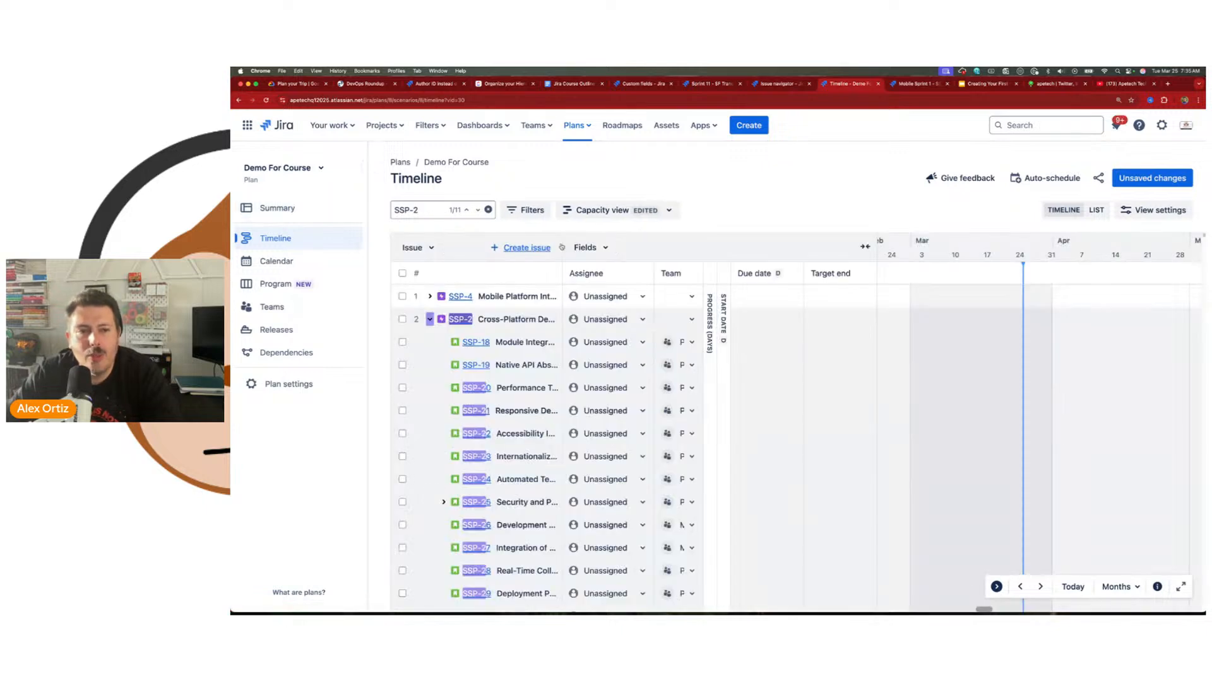
click(593, 249)
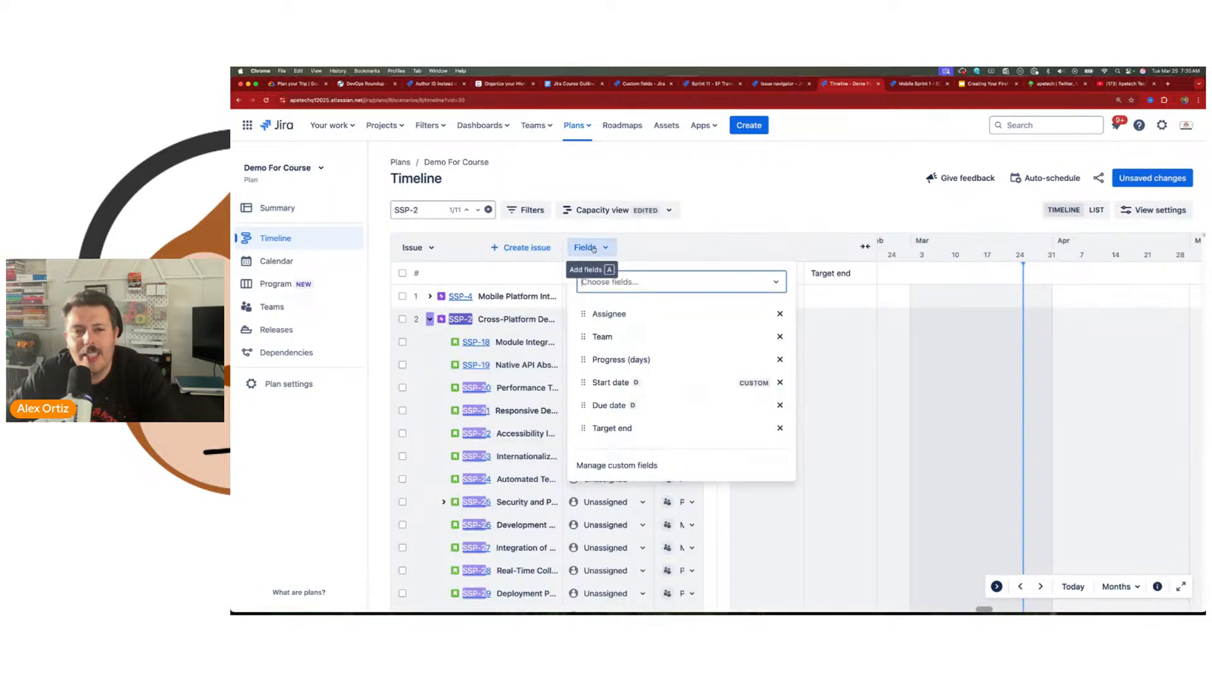
text(accou)
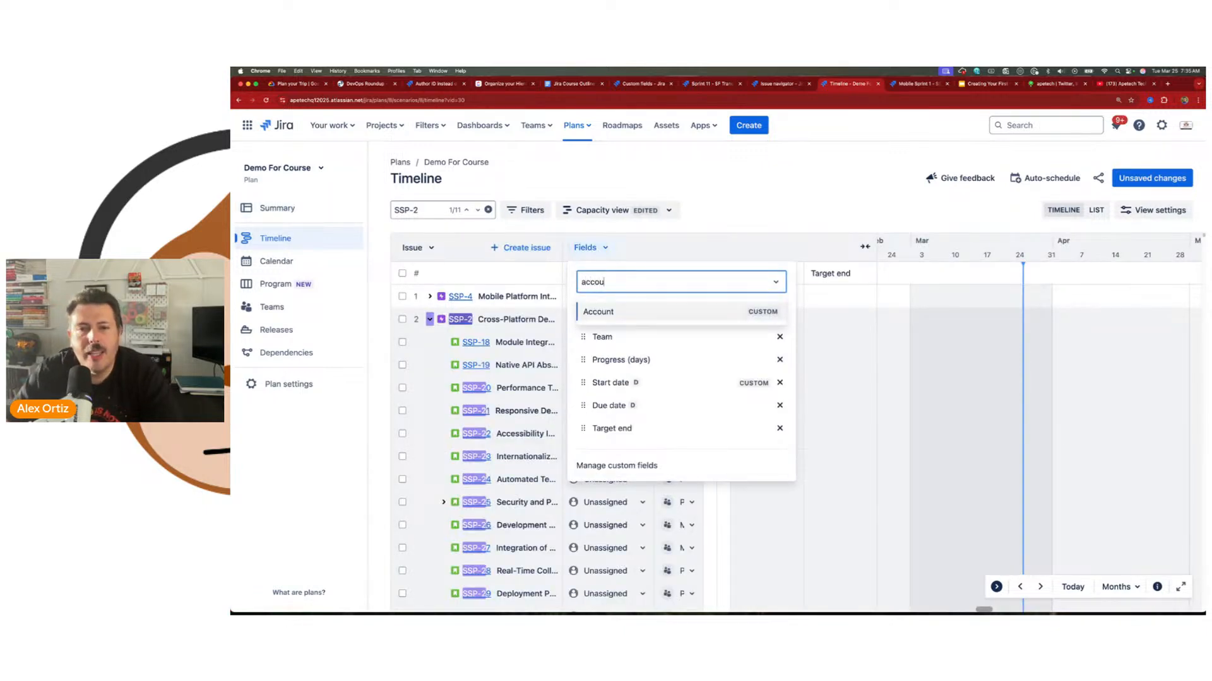
click(768, 312)
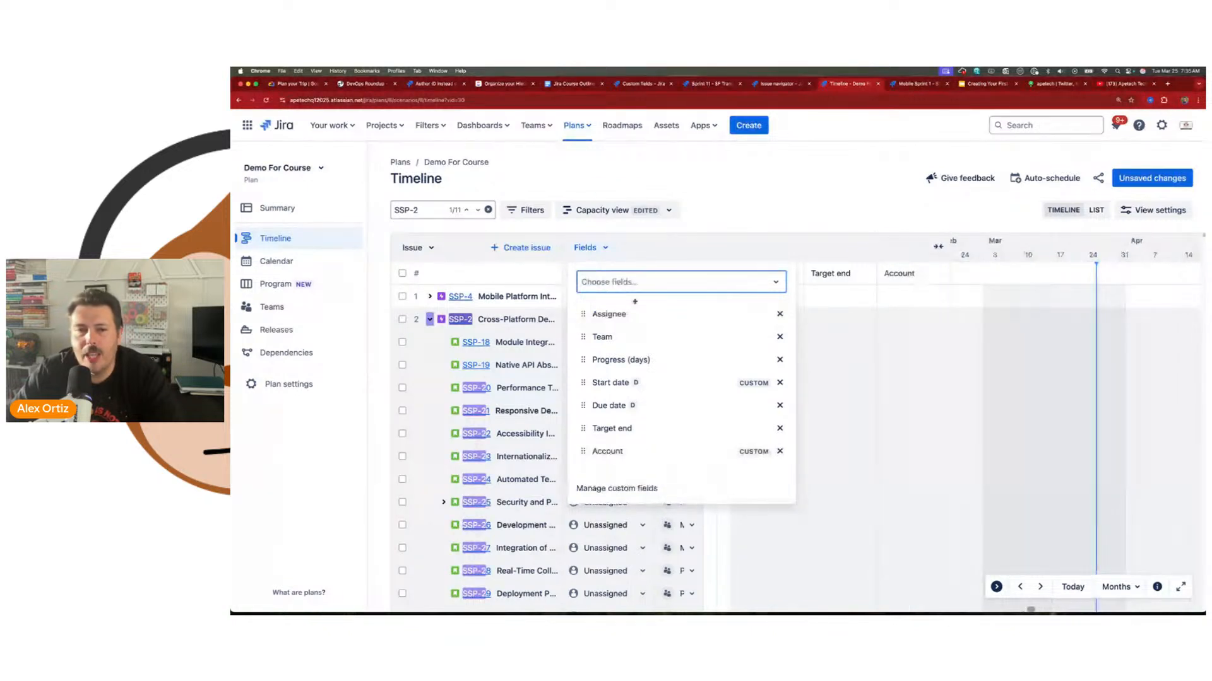
Step: Search the timeline's available fields for "field" and go to managing the plan's custom fields
click(629, 282)
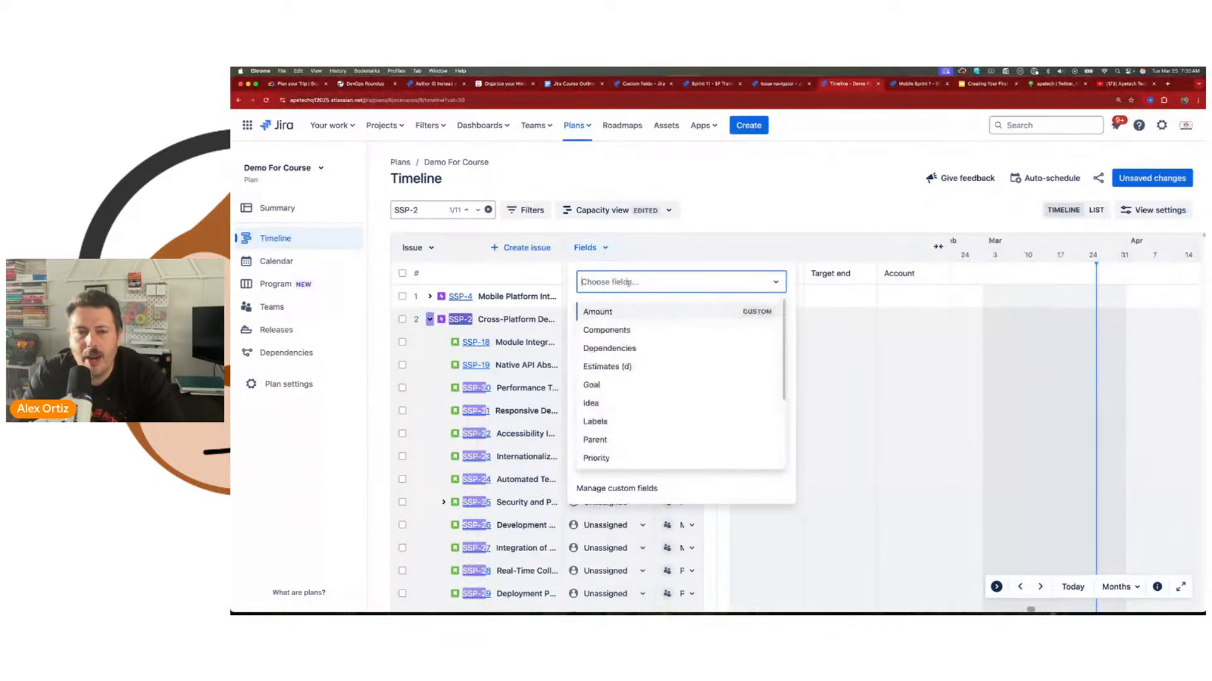
text(field)
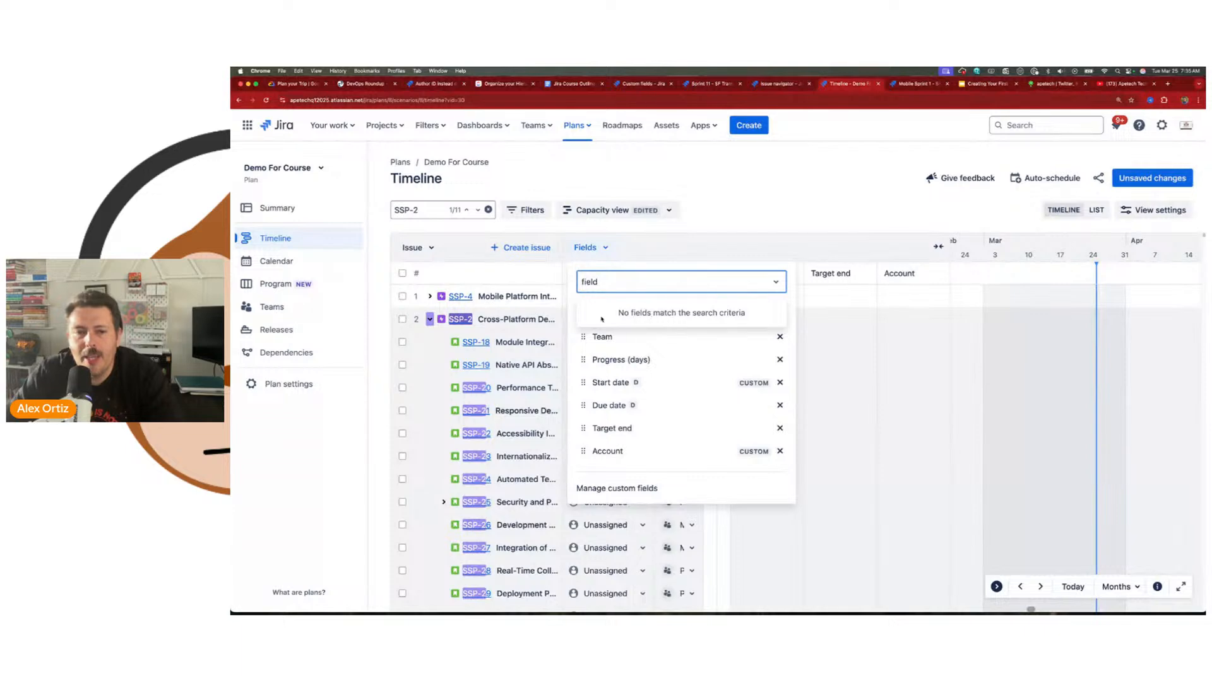
click(630, 487)
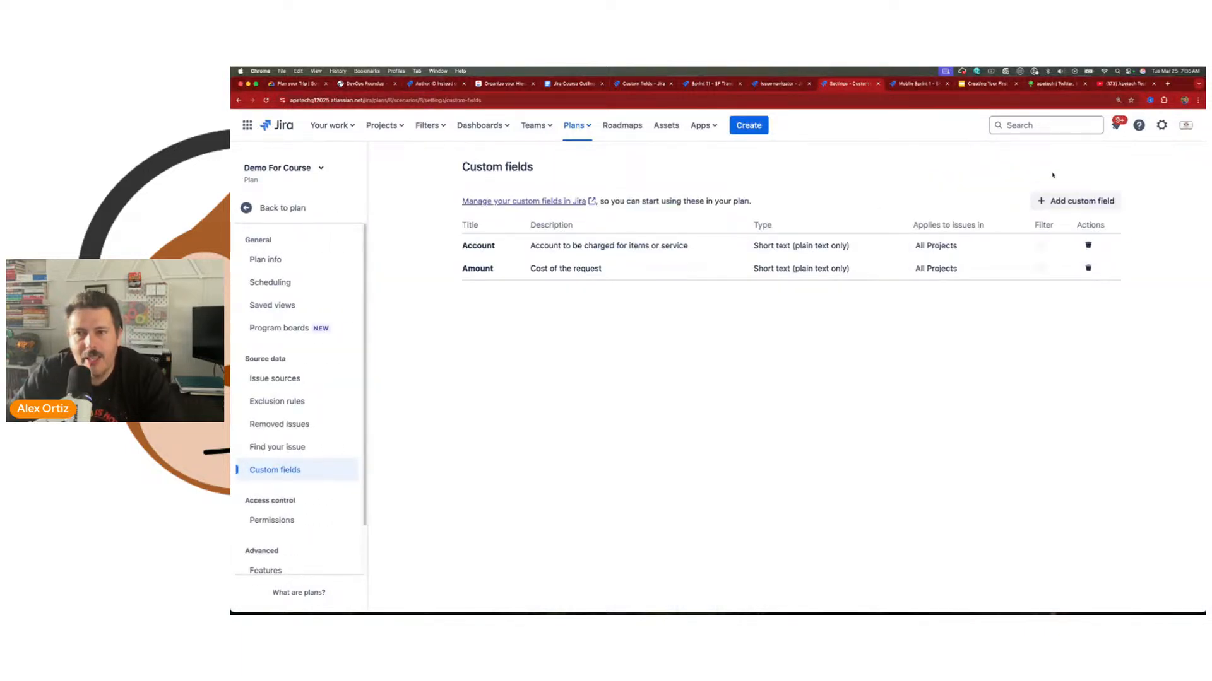
Step: Add the first listed Budget custom field of Event Planning Demo to the plan
click(1076, 200)
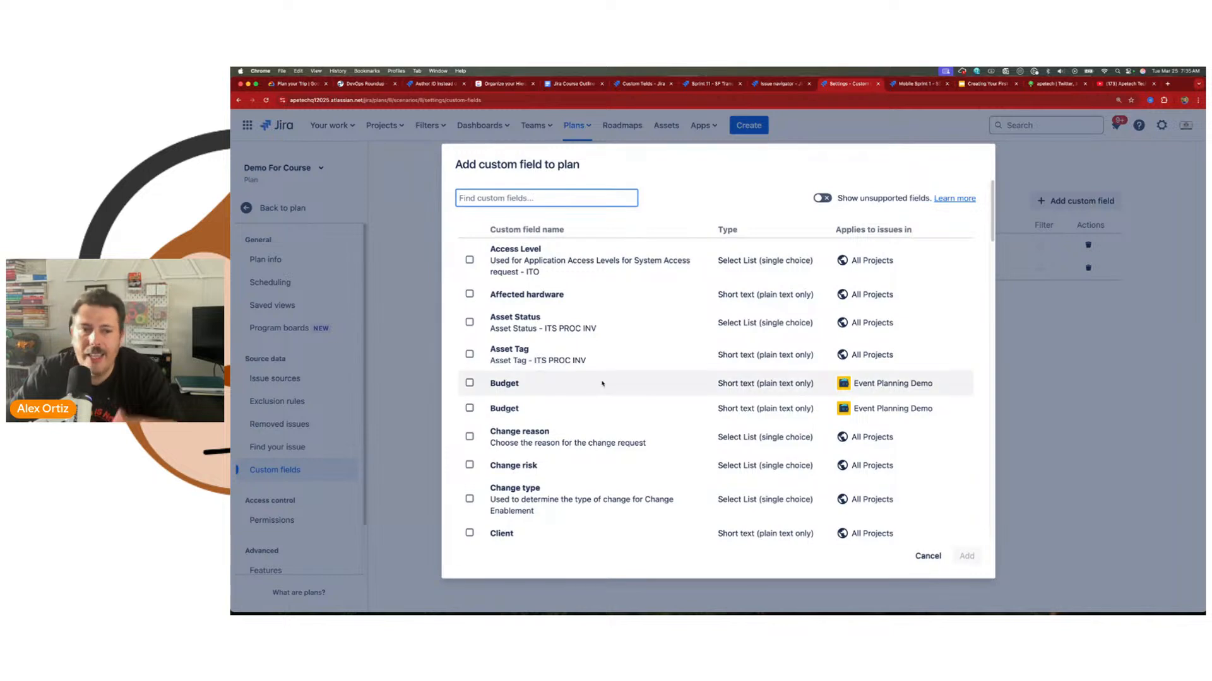
click(470, 383)
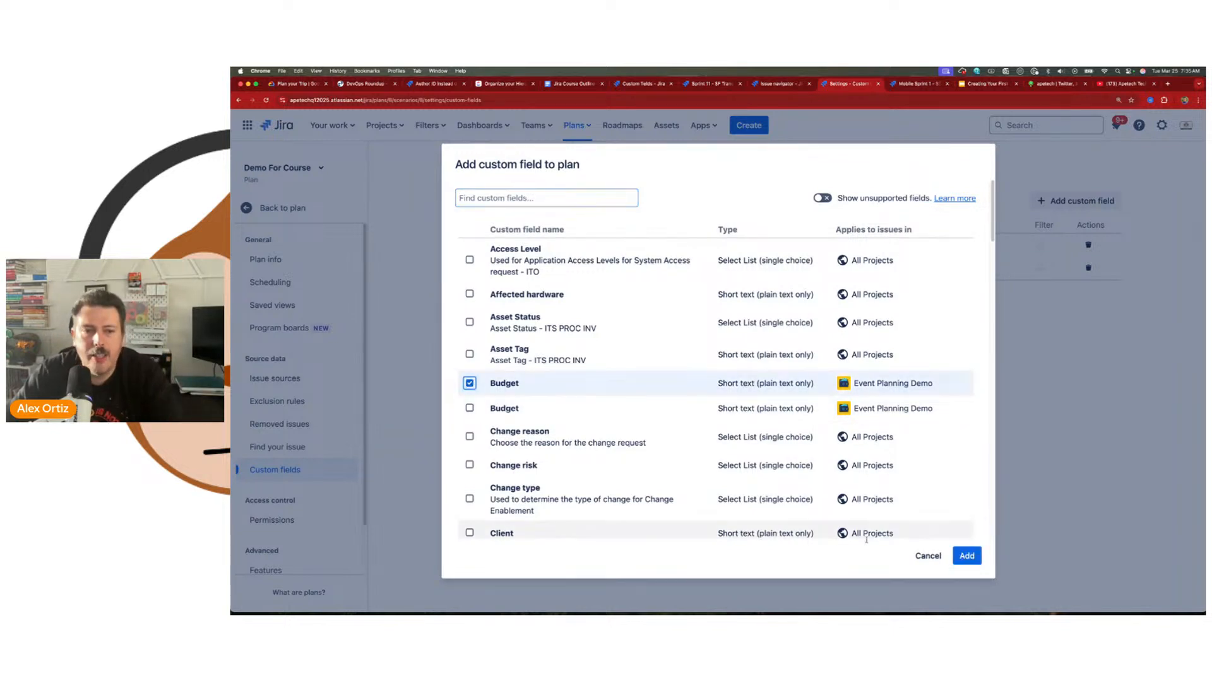
click(965, 554)
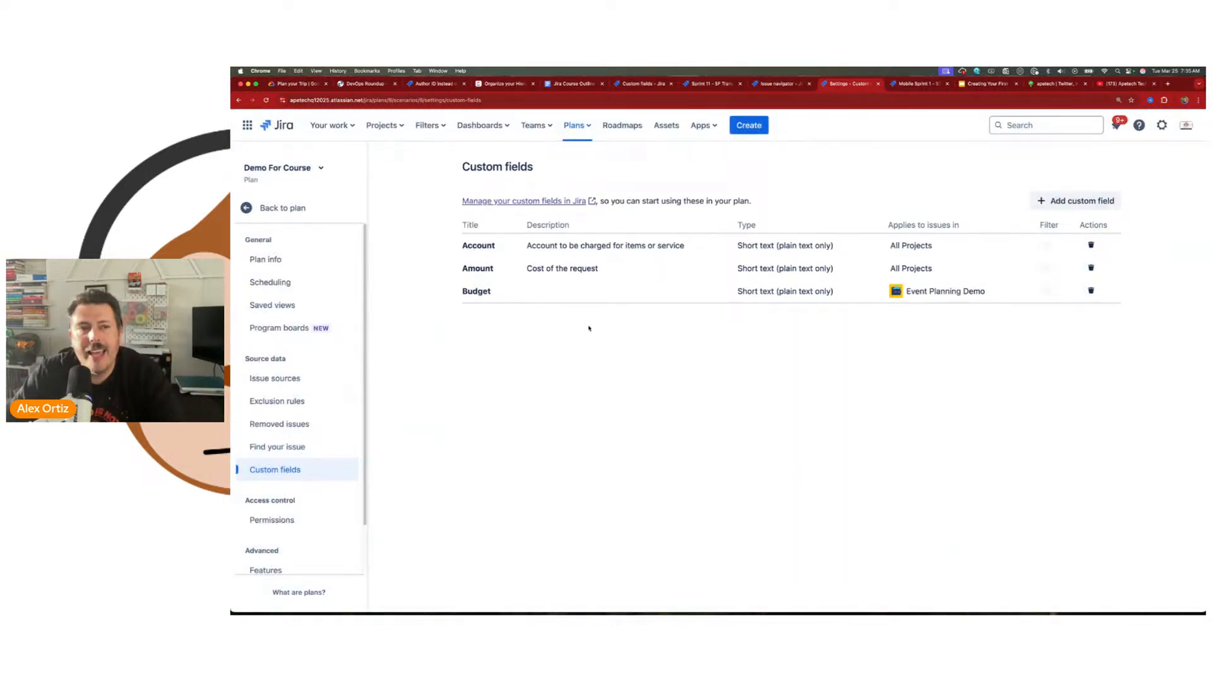
Step: Return to the plan's timeline and add the Budget custom field as a column
click(275, 209)
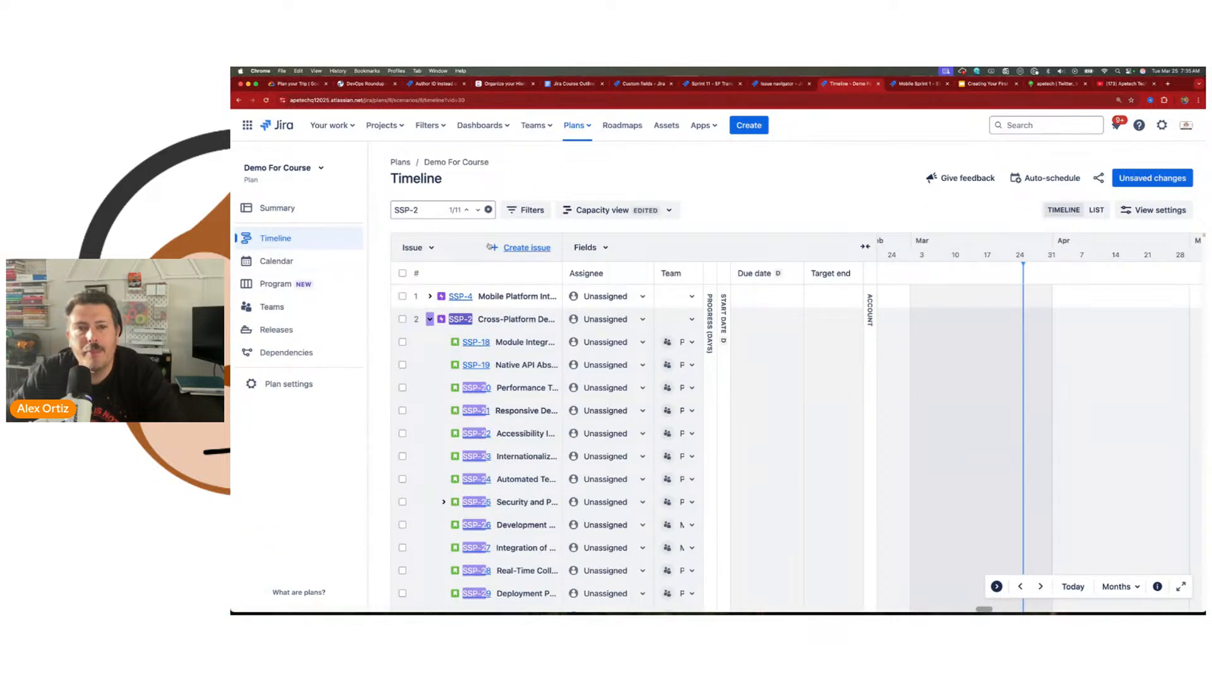
click(587, 247)
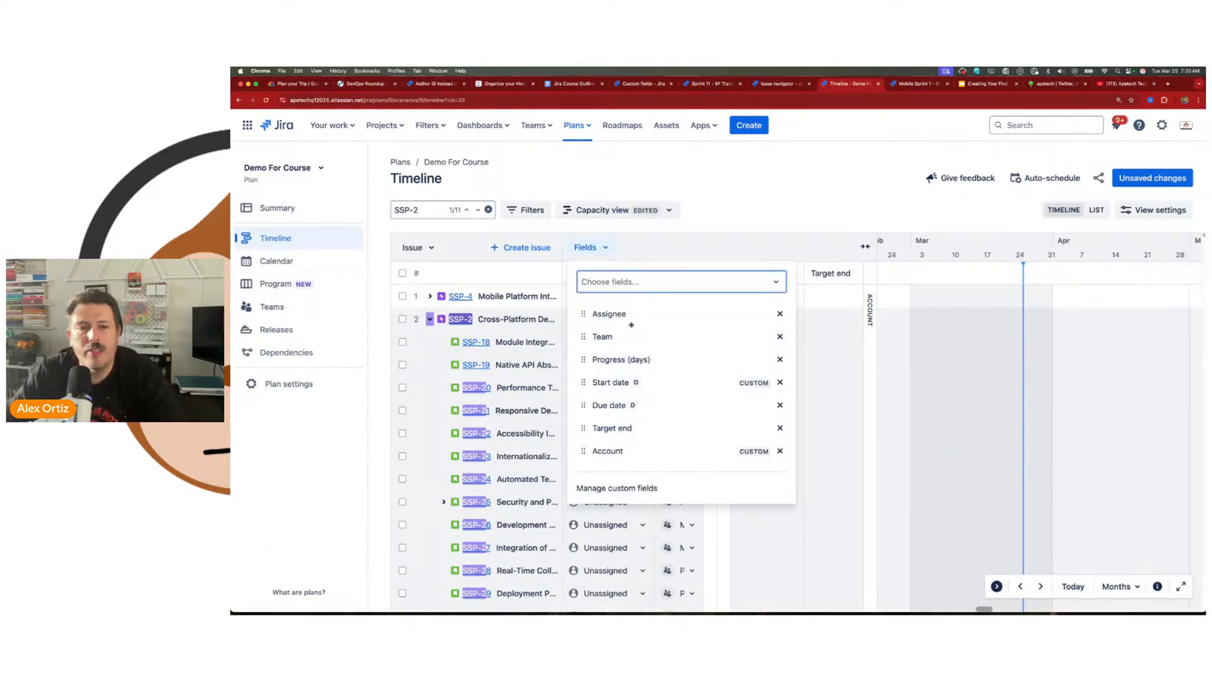
text(bud)
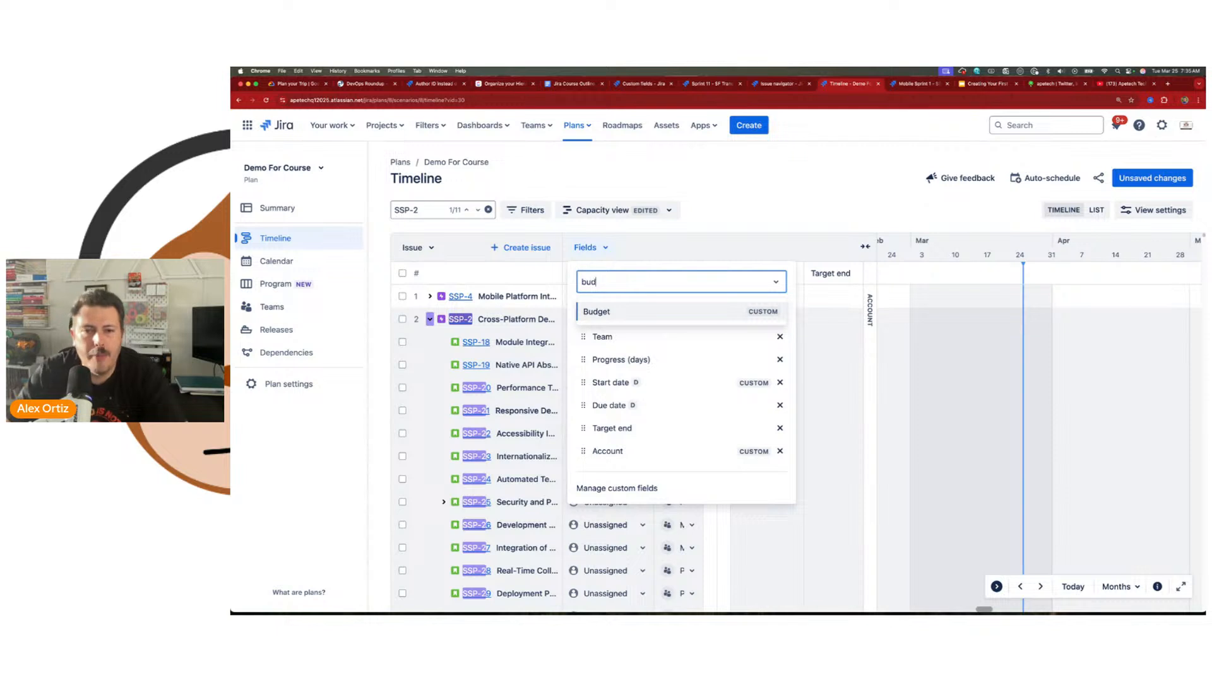
click(642, 314)
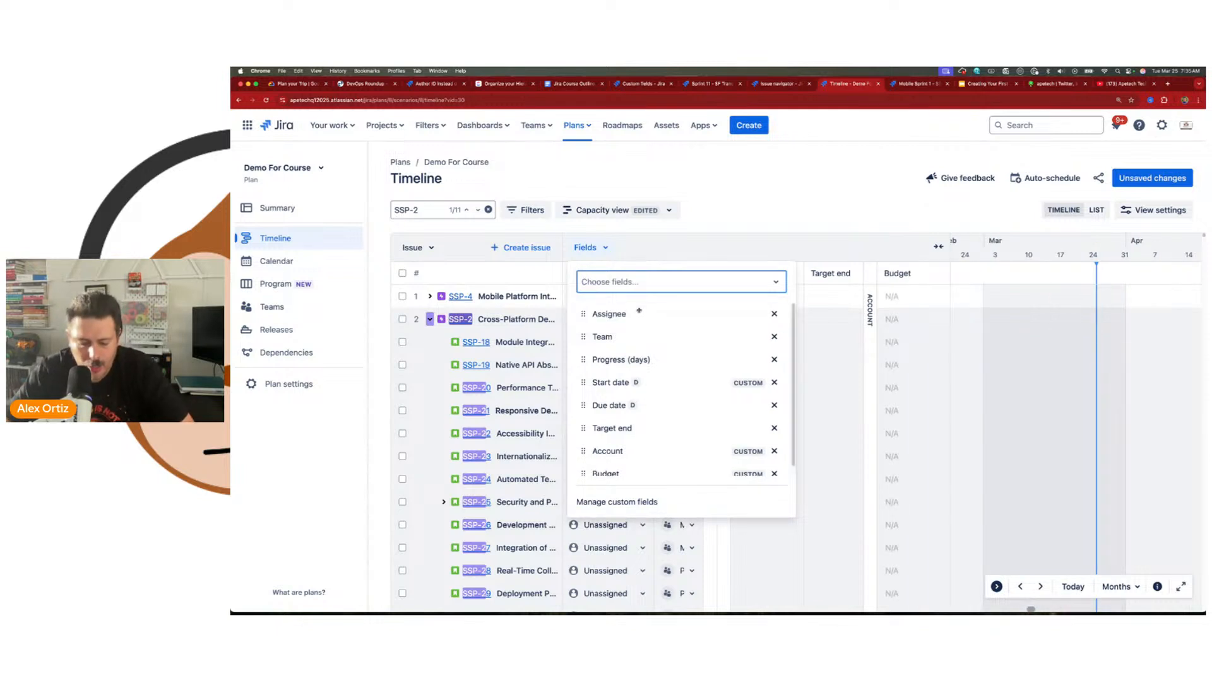
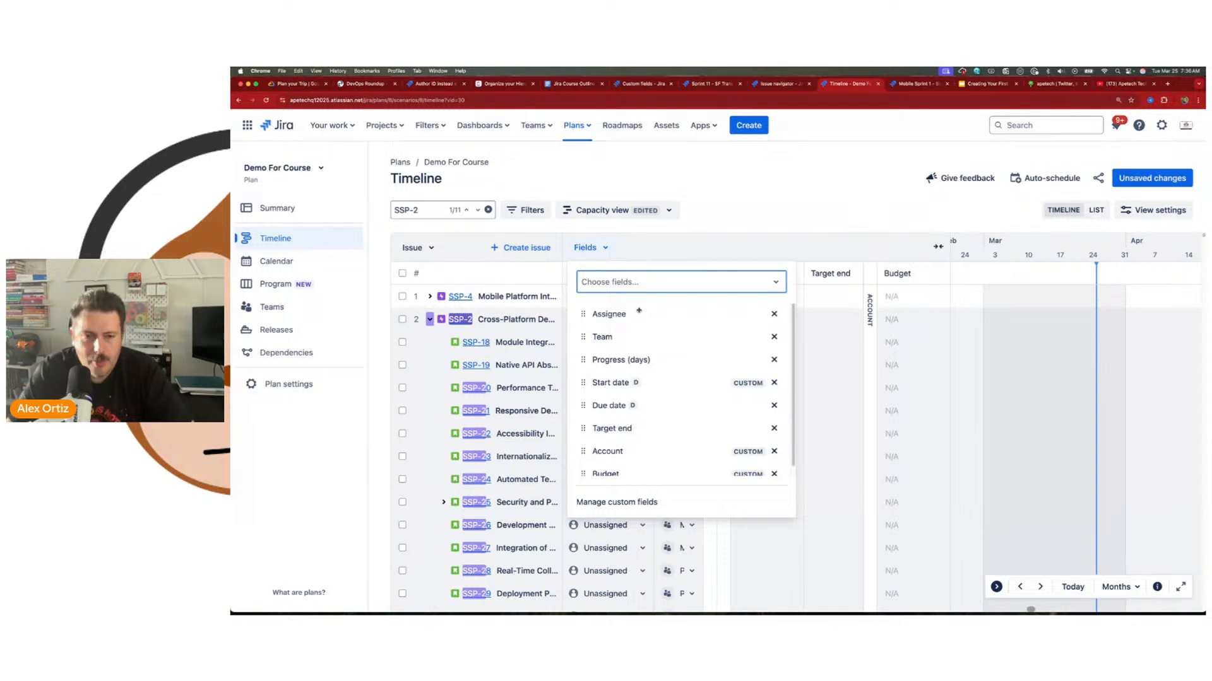
Step: Go to the access permissions page in the Demo For Course plan's settings
click(284, 383)
click(291, 402)
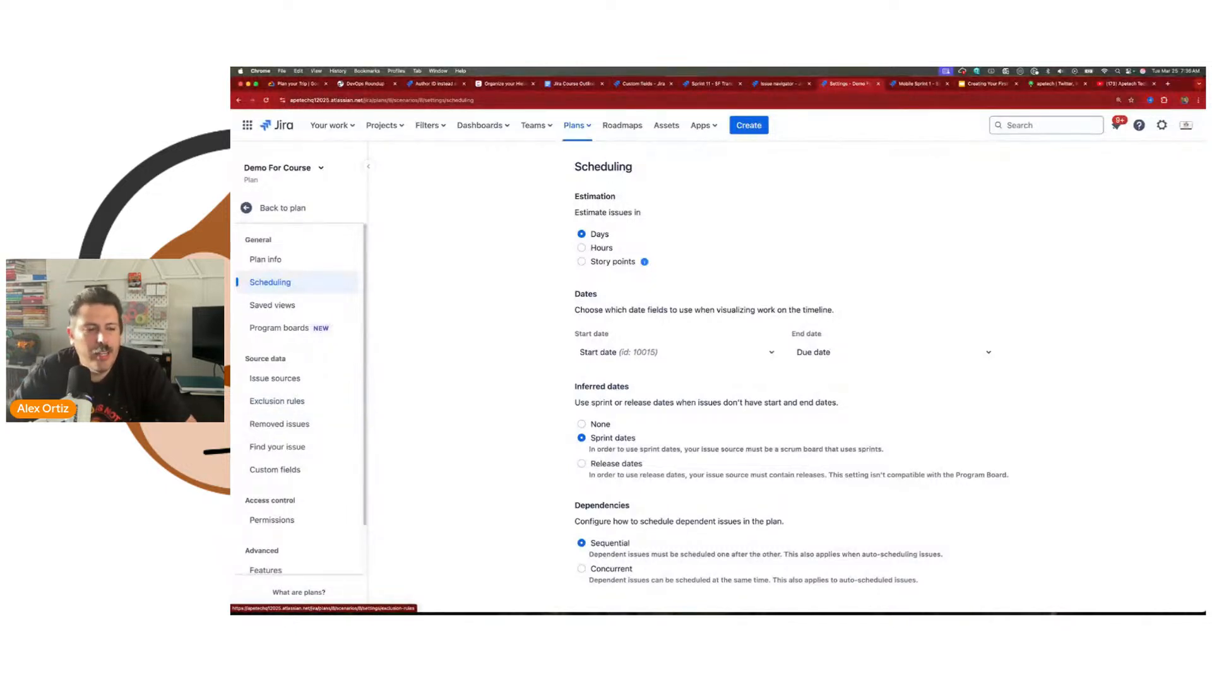
scroll(288, 508, down, 2)
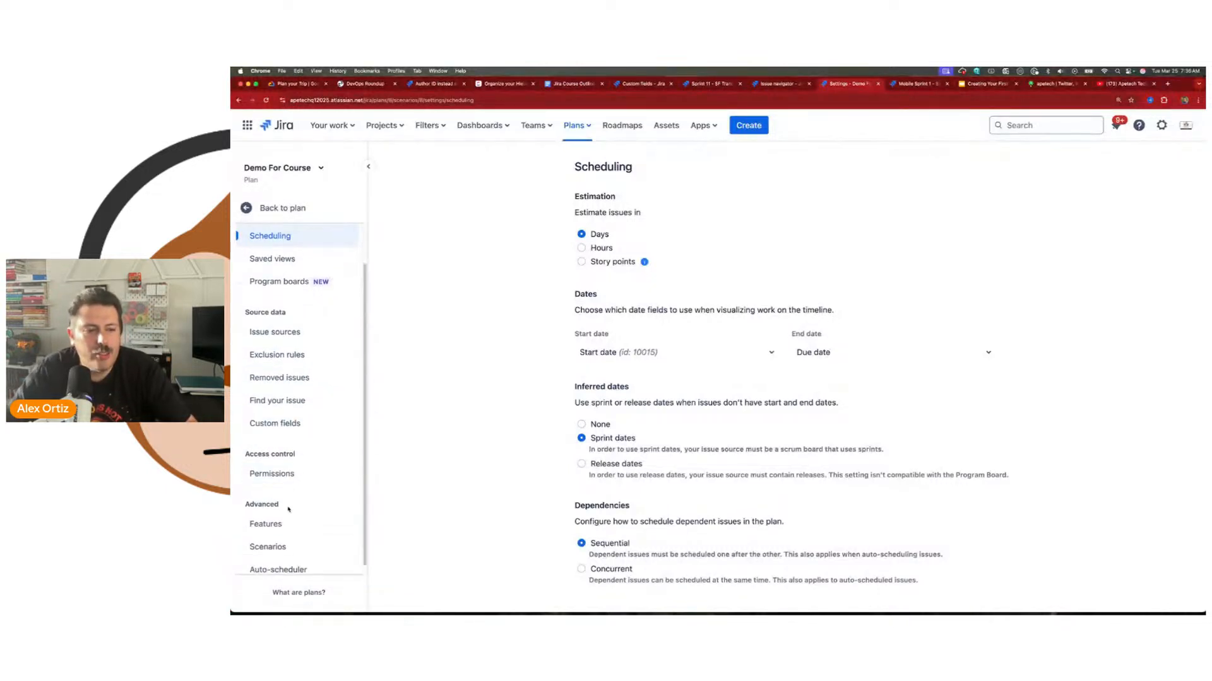
click(283, 470)
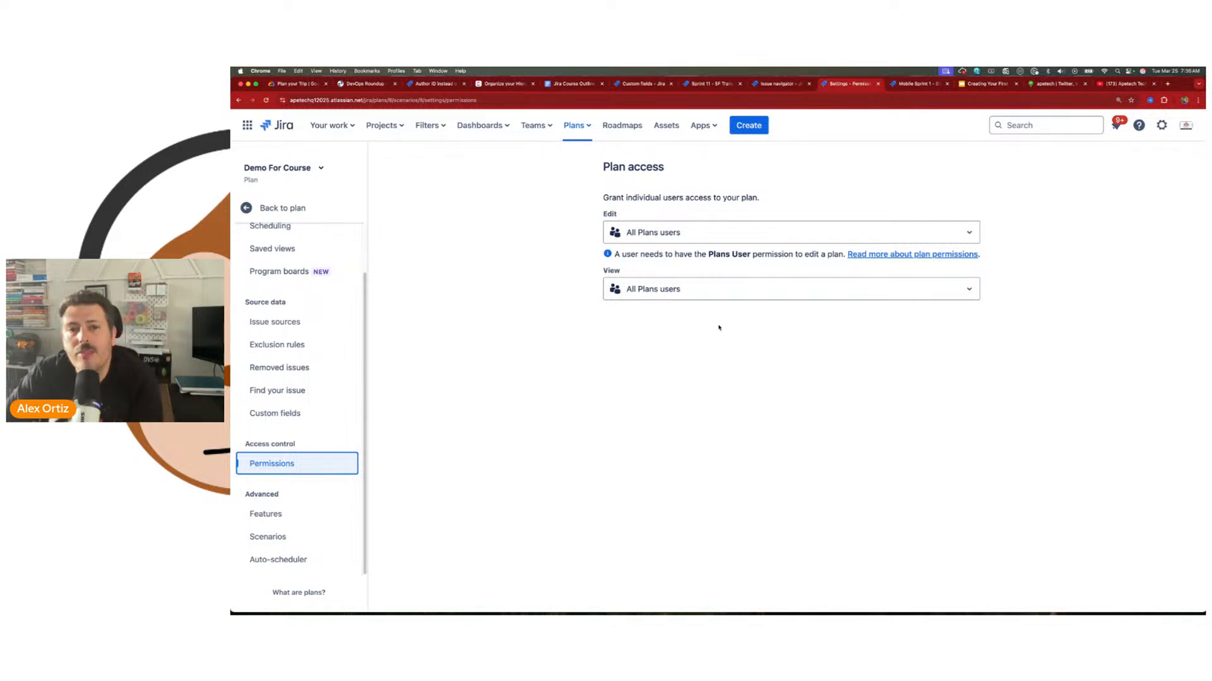
Step: View the available options for the plan's Edit access and View access
click(705, 237)
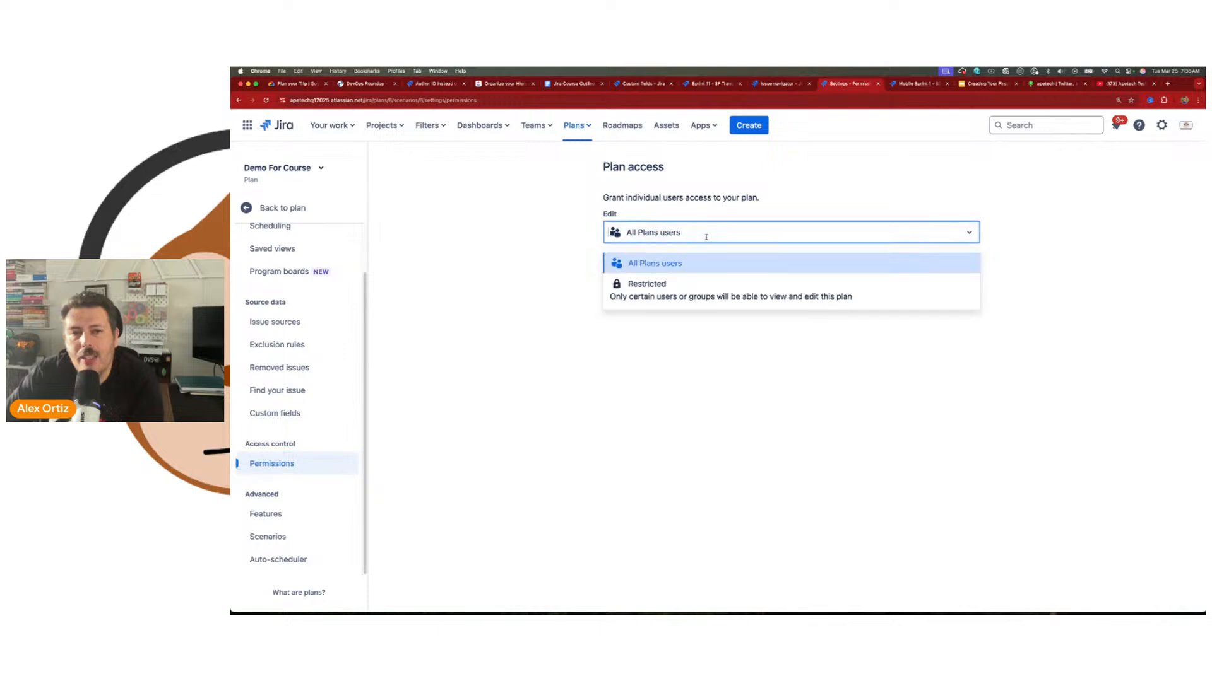
click(611, 215)
click(655, 232)
click(571, 328)
click(646, 291)
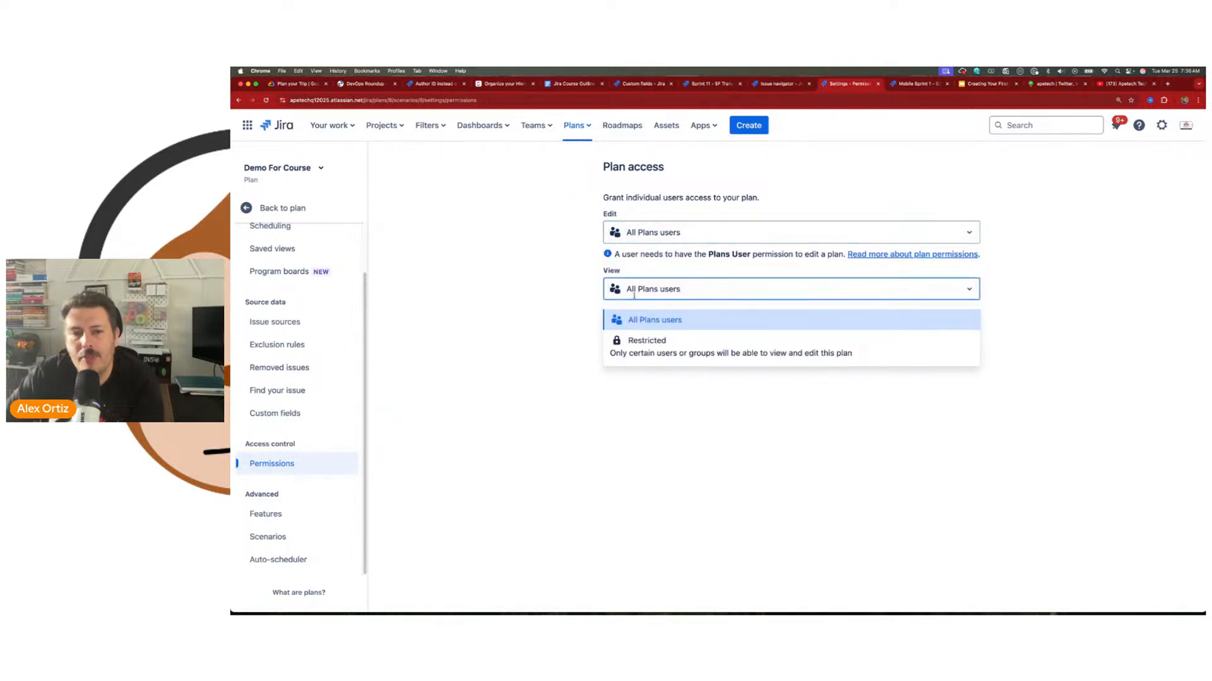
click(540, 334)
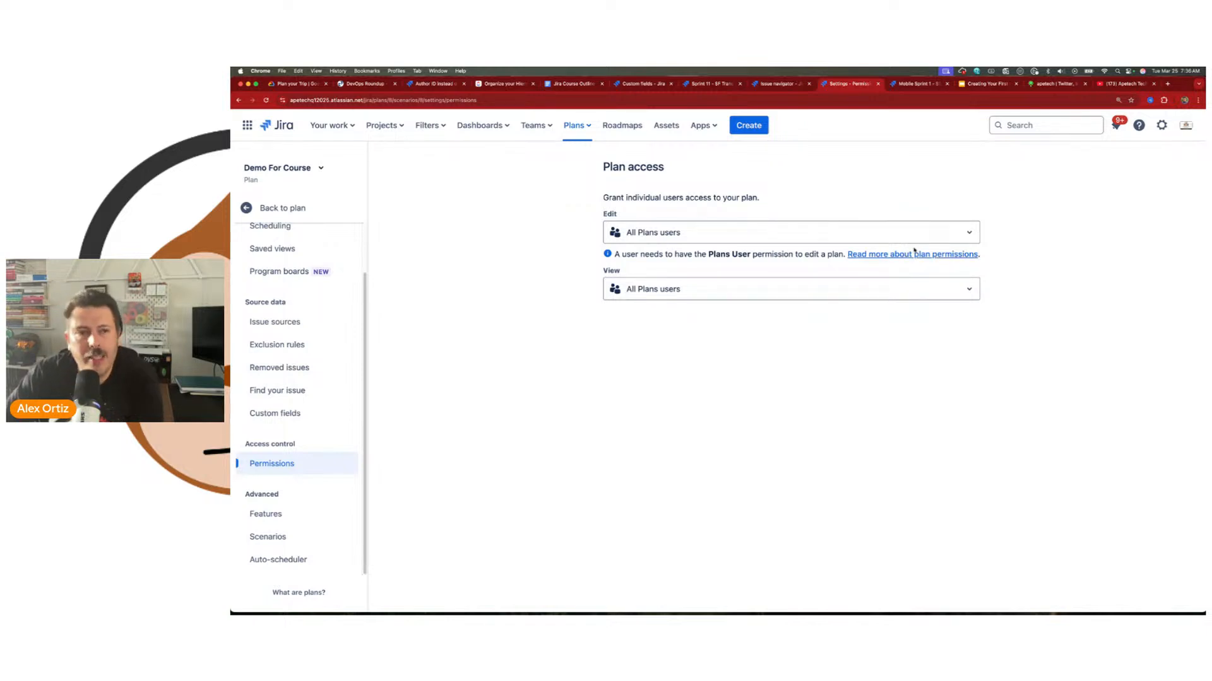
Step: Open the global permissions for Plans in the product settings and view the assignable groups for Plans Administrator and Plans Viewer
click(1161, 126)
click(942, 322)
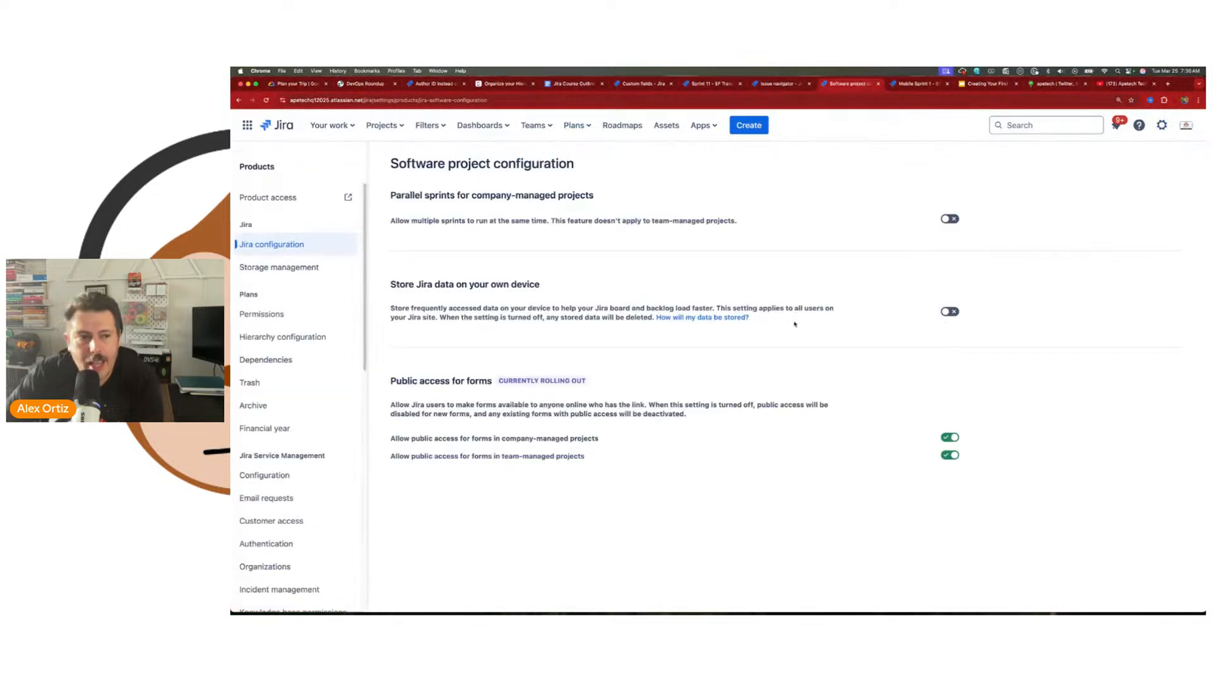
click(263, 320)
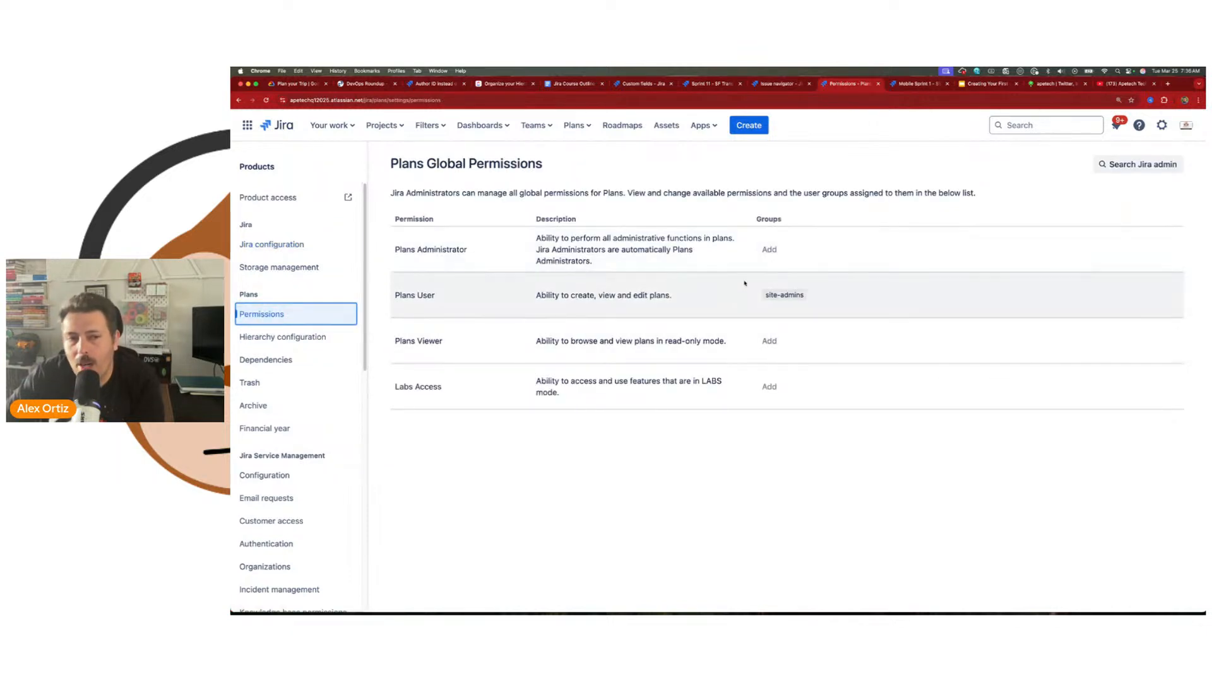
click(802, 253)
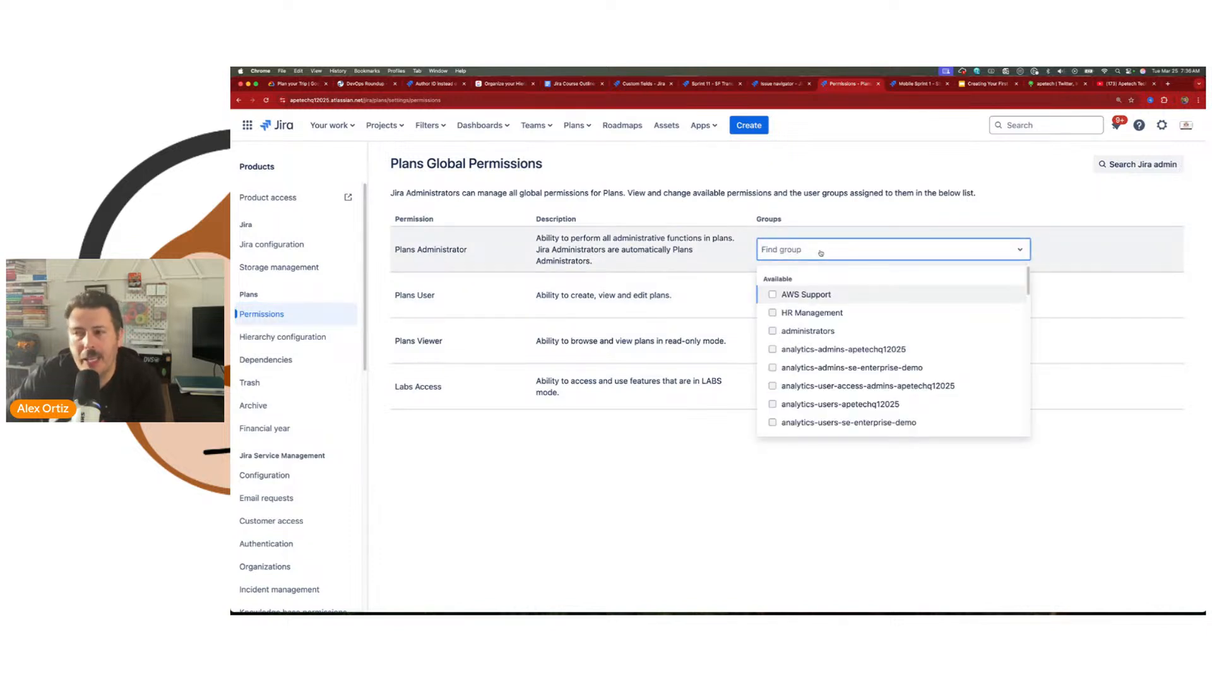
click(535, 597)
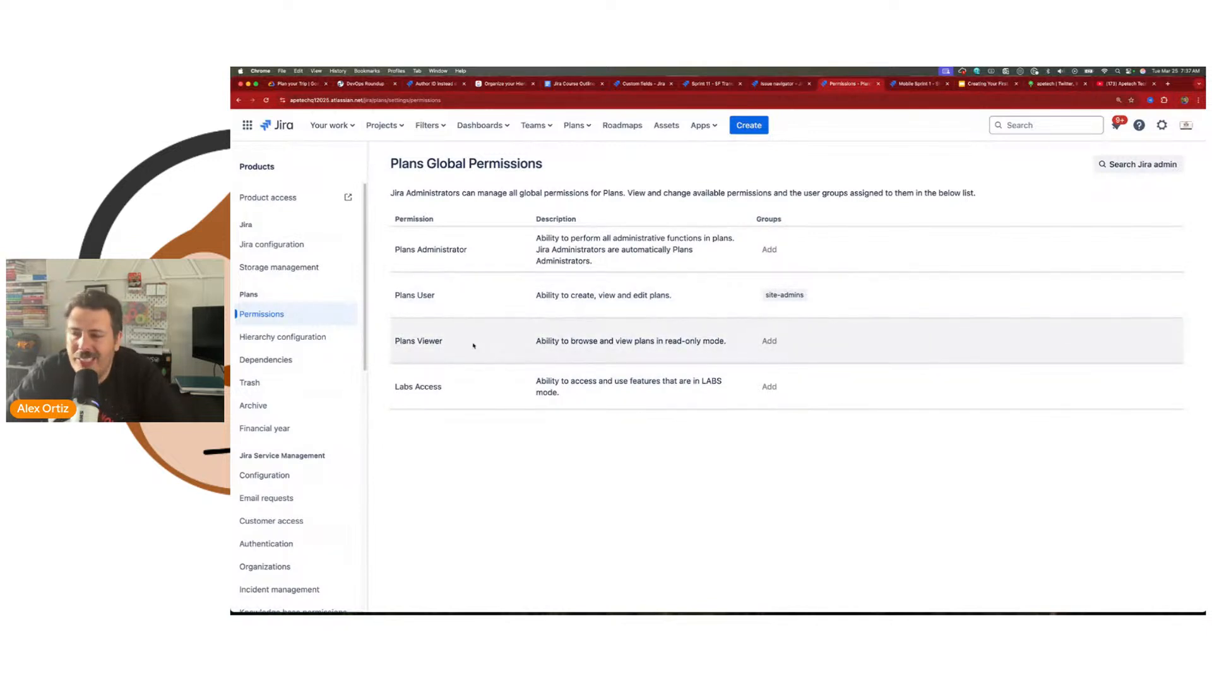
drag(395, 341, 459, 347)
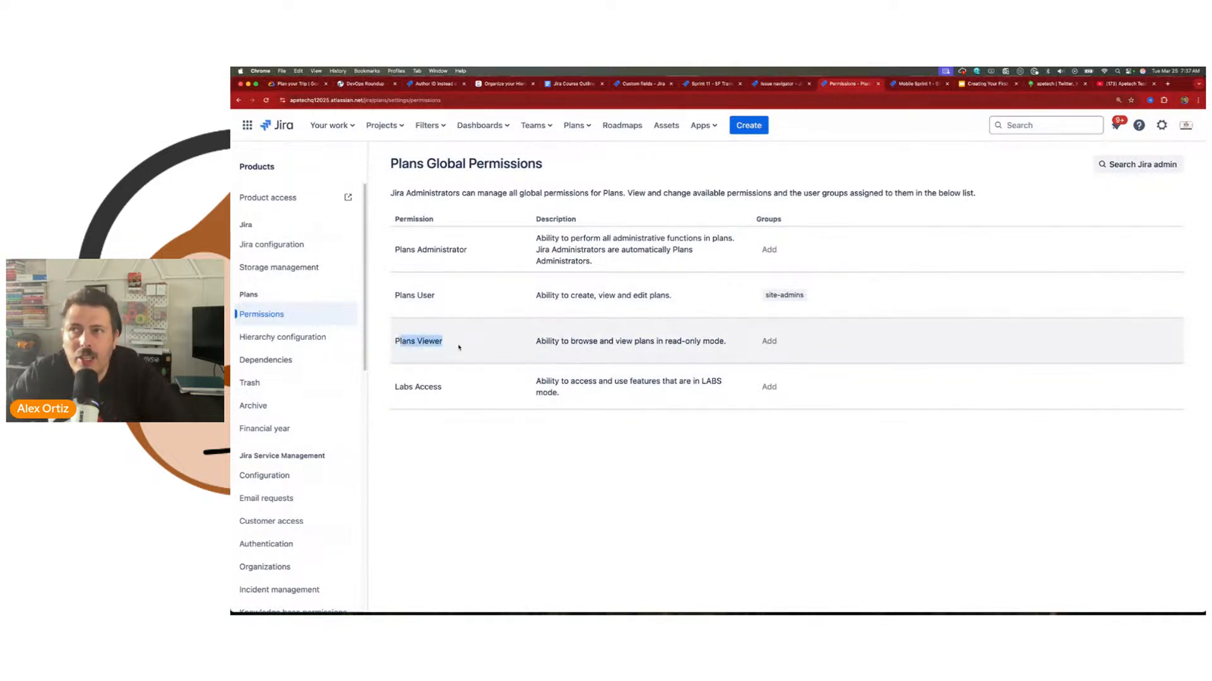
click(782, 342)
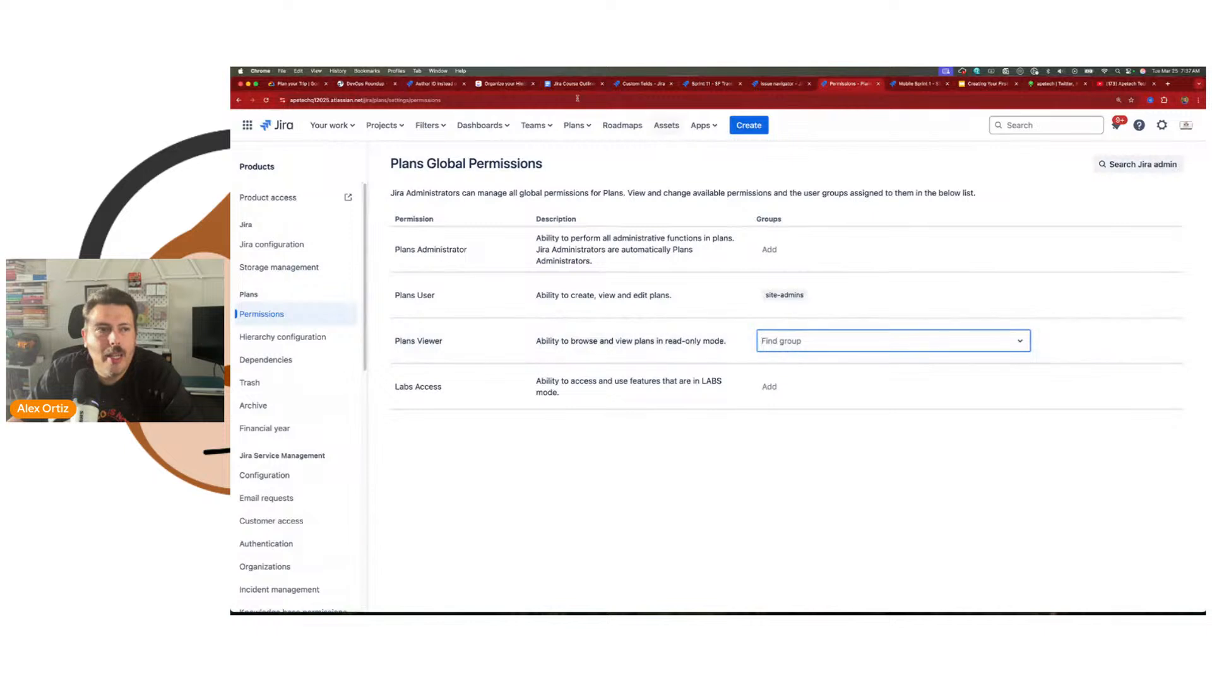
Step: Return to the plan's own access permissions and choose All Plans users for Edit access
click(237, 101)
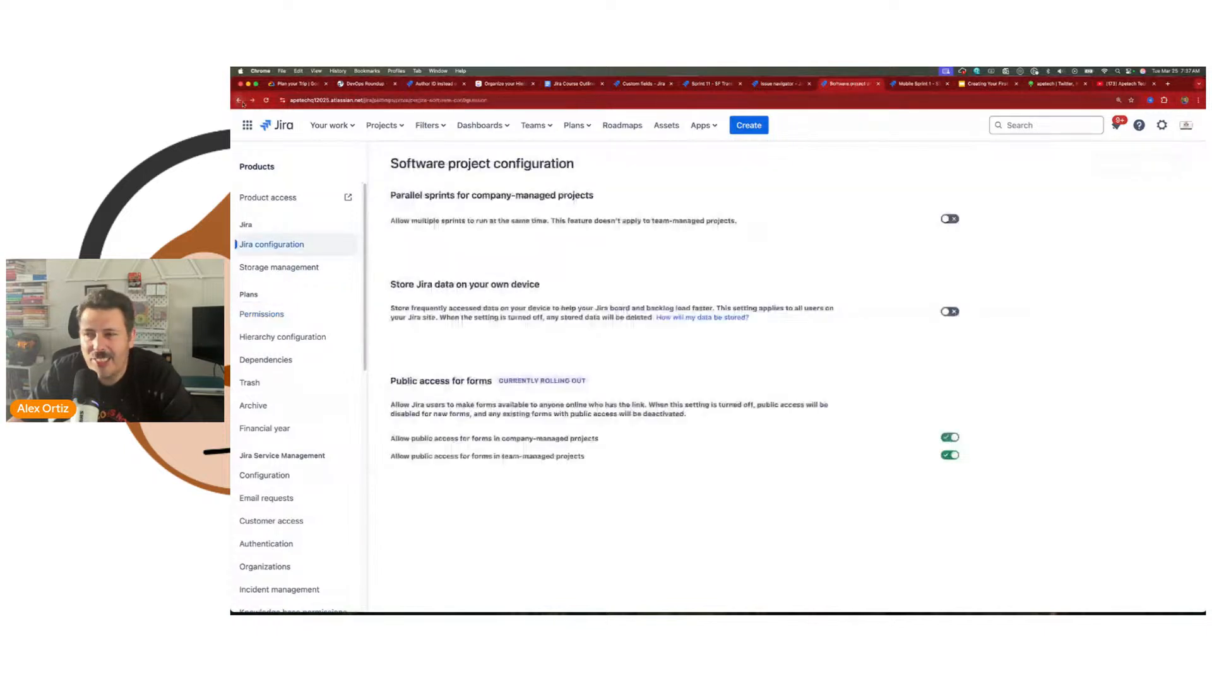
click(239, 101)
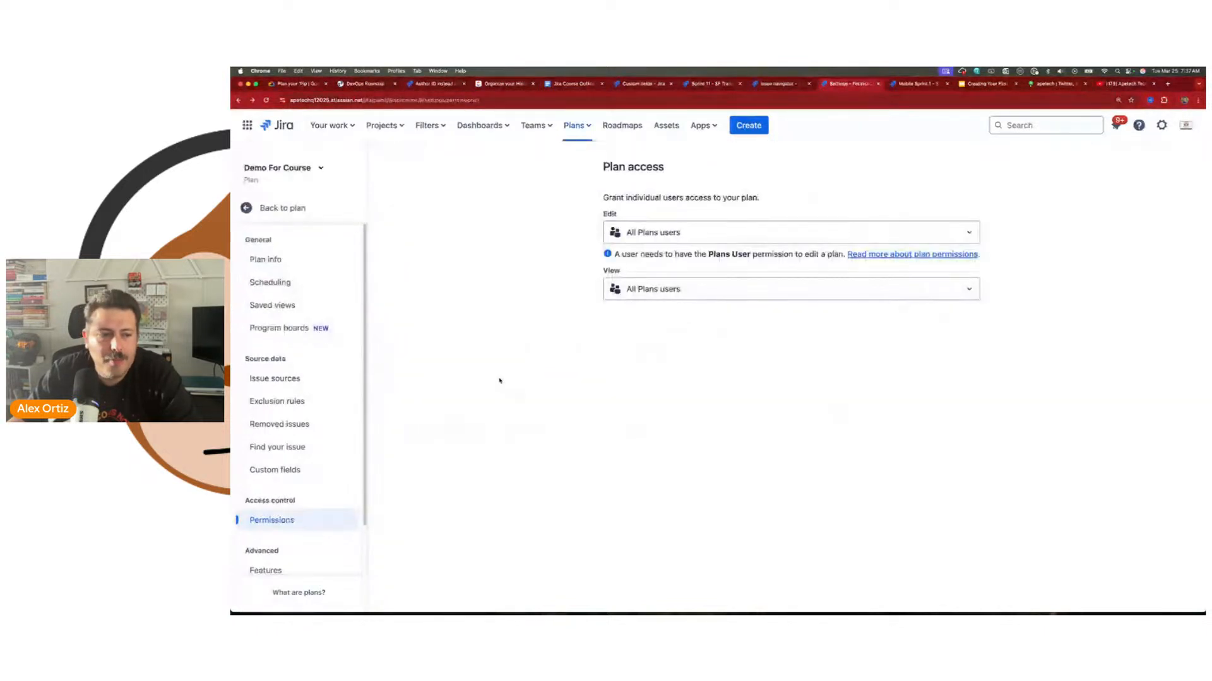
scroll(315, 416, down, 2)
click(666, 233)
click(642, 264)
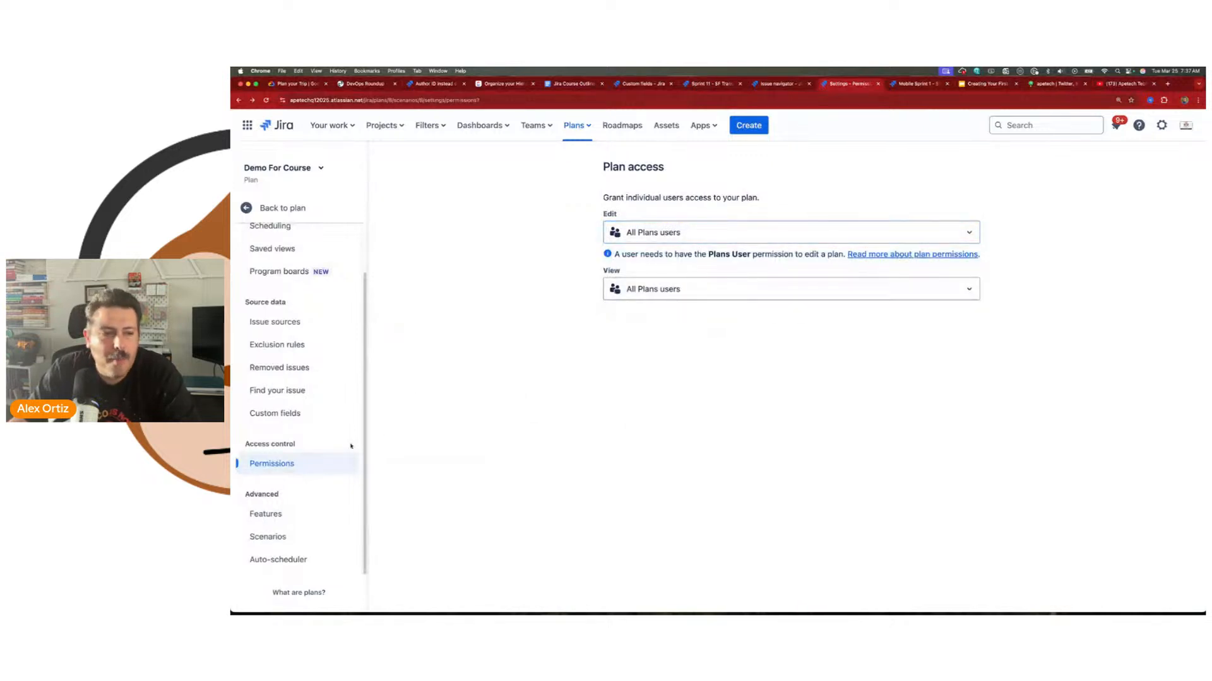
Step: Turn on the Scenarios feature in the plan's advanced features and dismiss the notification
click(292, 516)
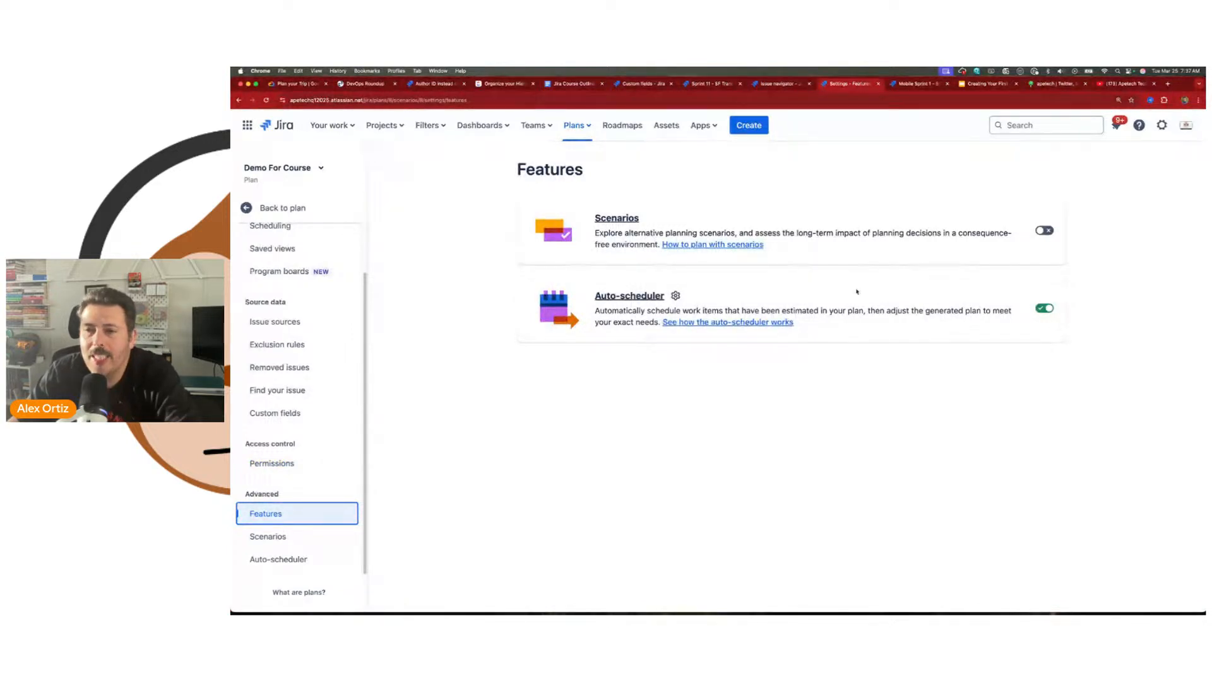
click(1040, 231)
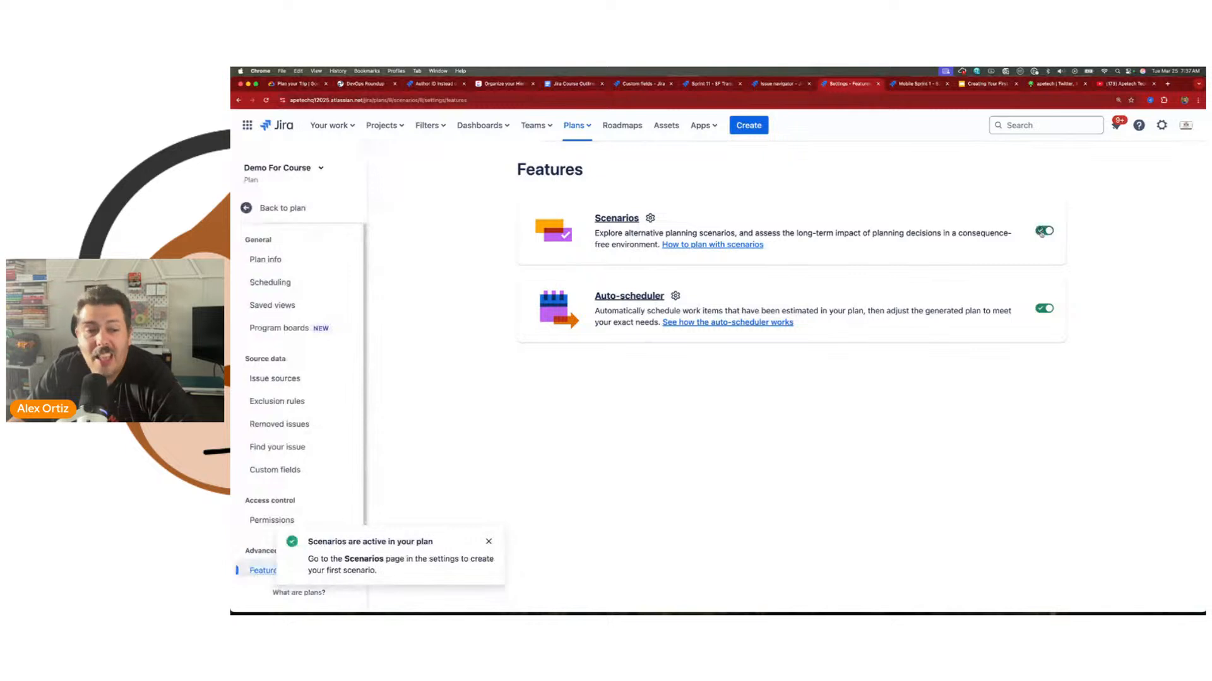
click(488, 542)
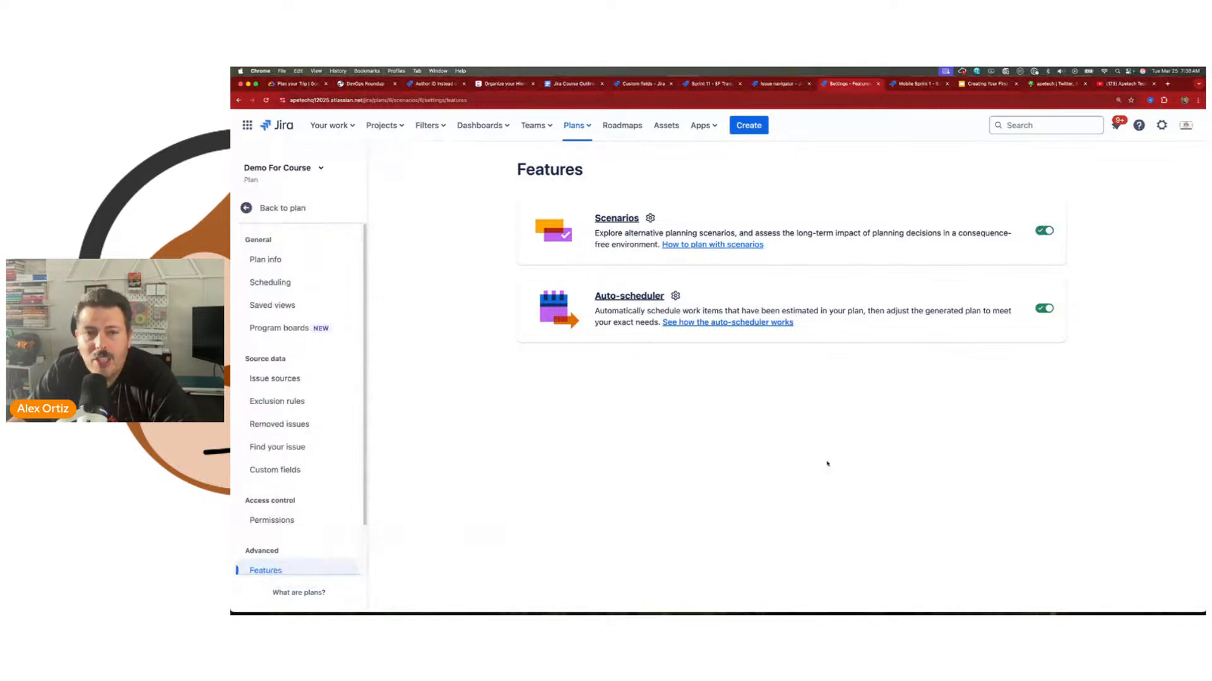
Step: Read the help article on how the auto-scheduler handles dates, capacity and hierarchy levels, and close the help
click(693, 324)
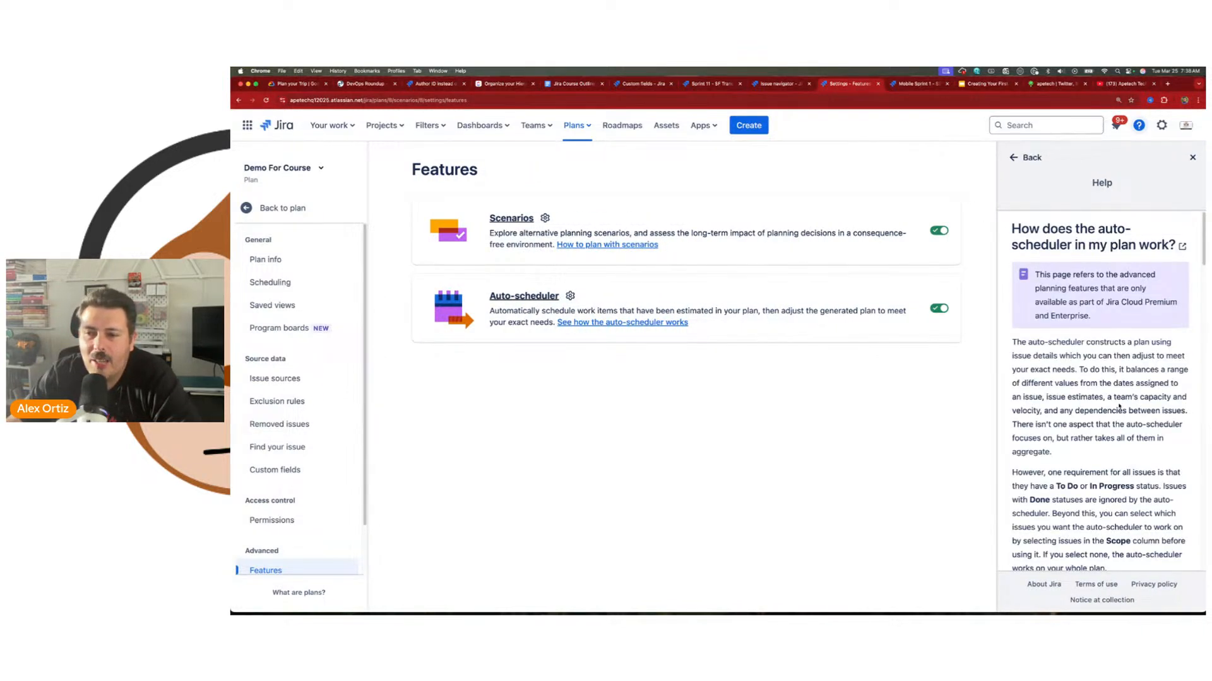
scroll(1117, 408, down, 5)
scroll(1138, 397, down, 4)
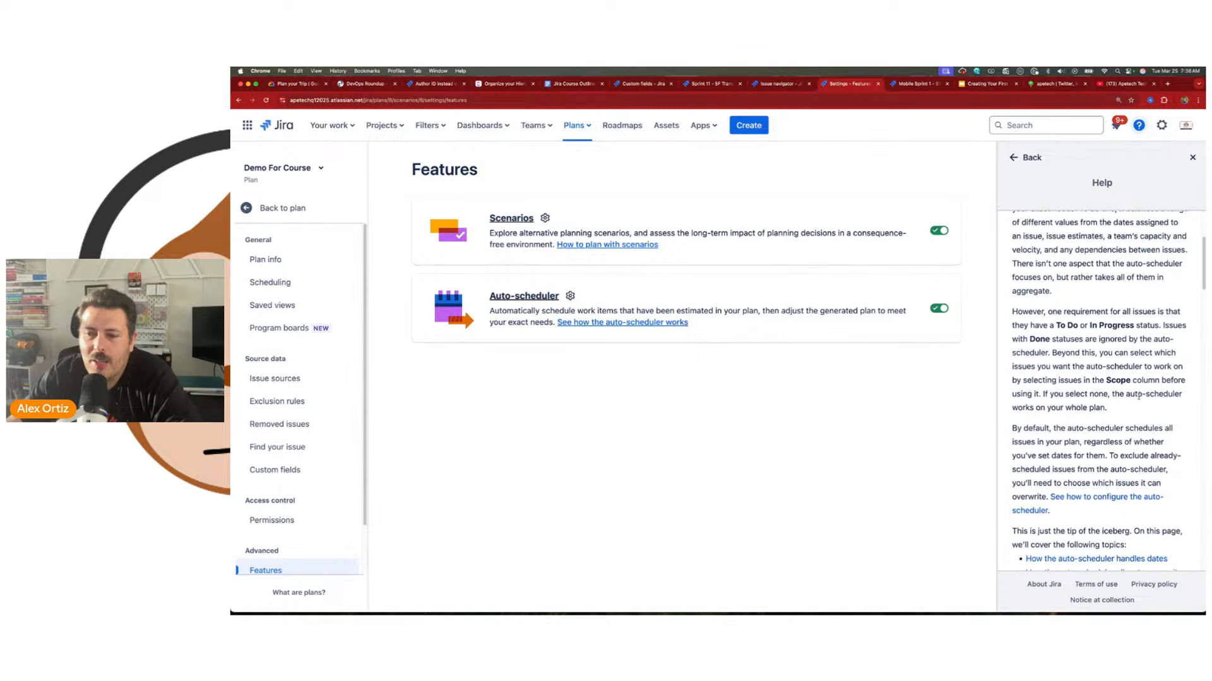
scroll(1138, 397, down, 2)
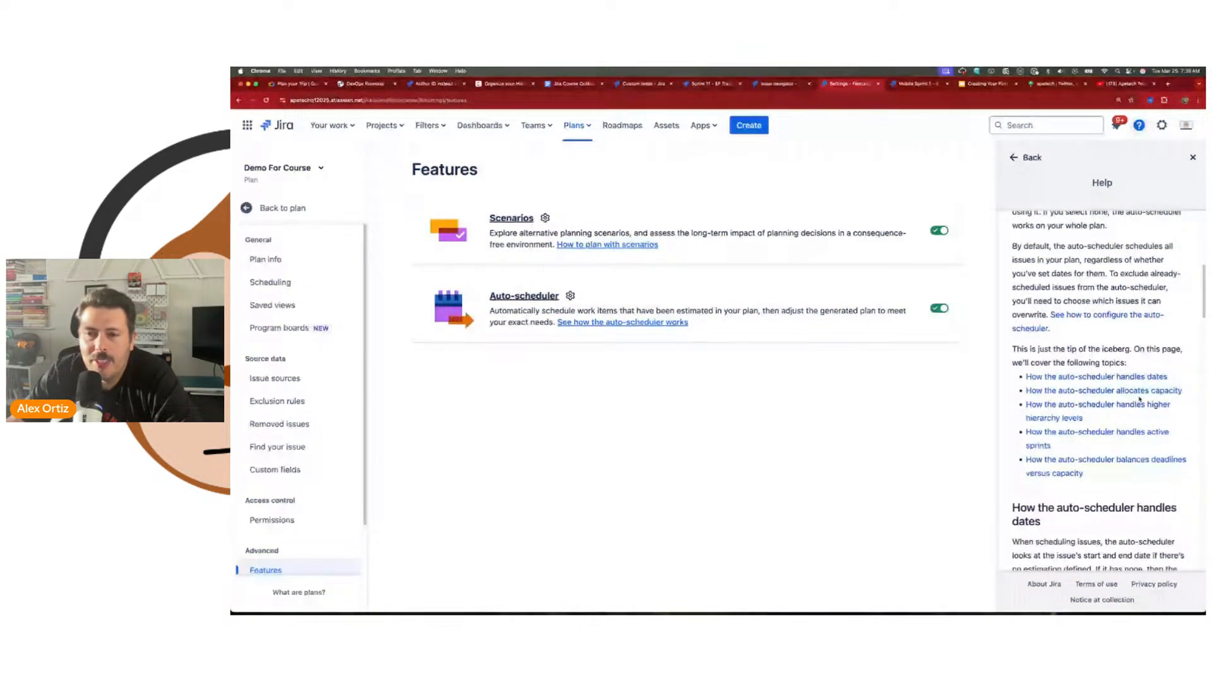
scroll(1139, 399, down, 1)
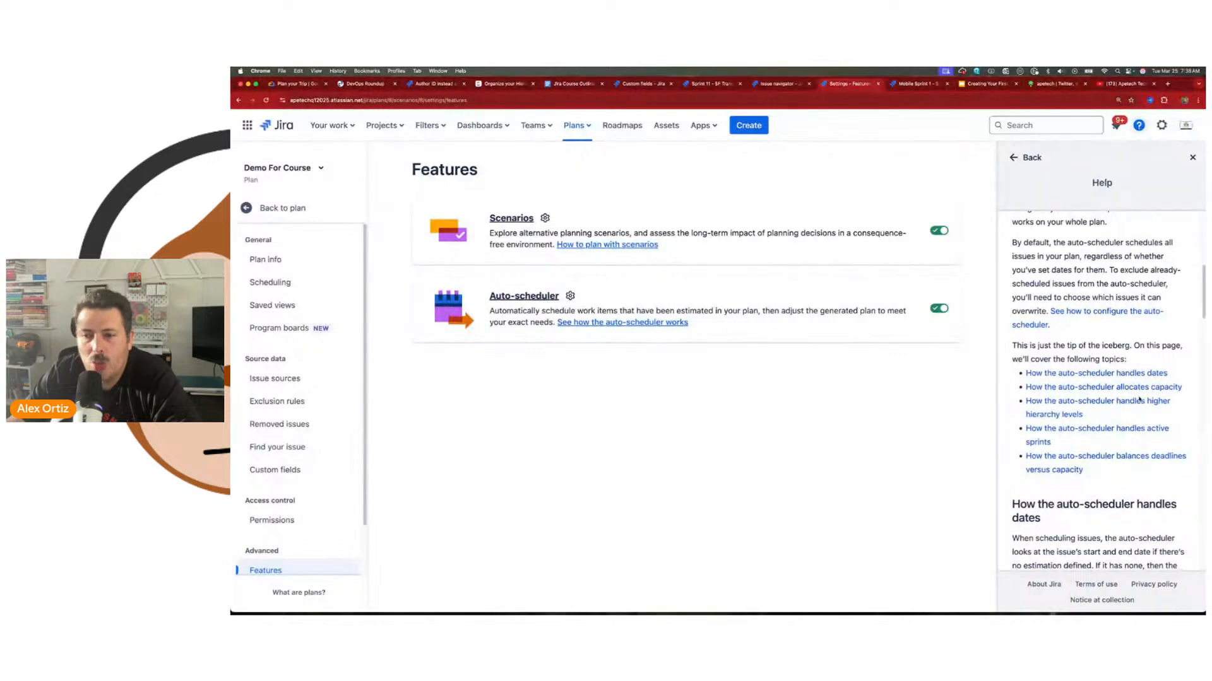
scroll(1138, 399, down, 10)
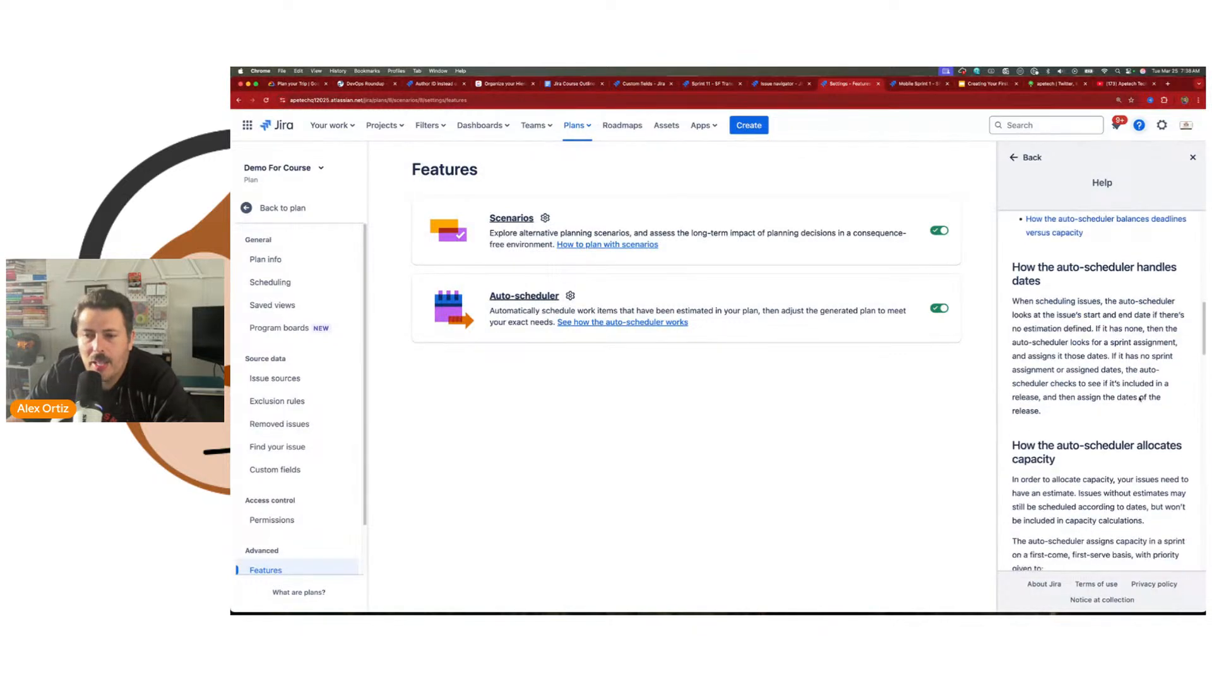
scroll(1139, 400, down, 1)
scroll(1139, 398, down, 4)
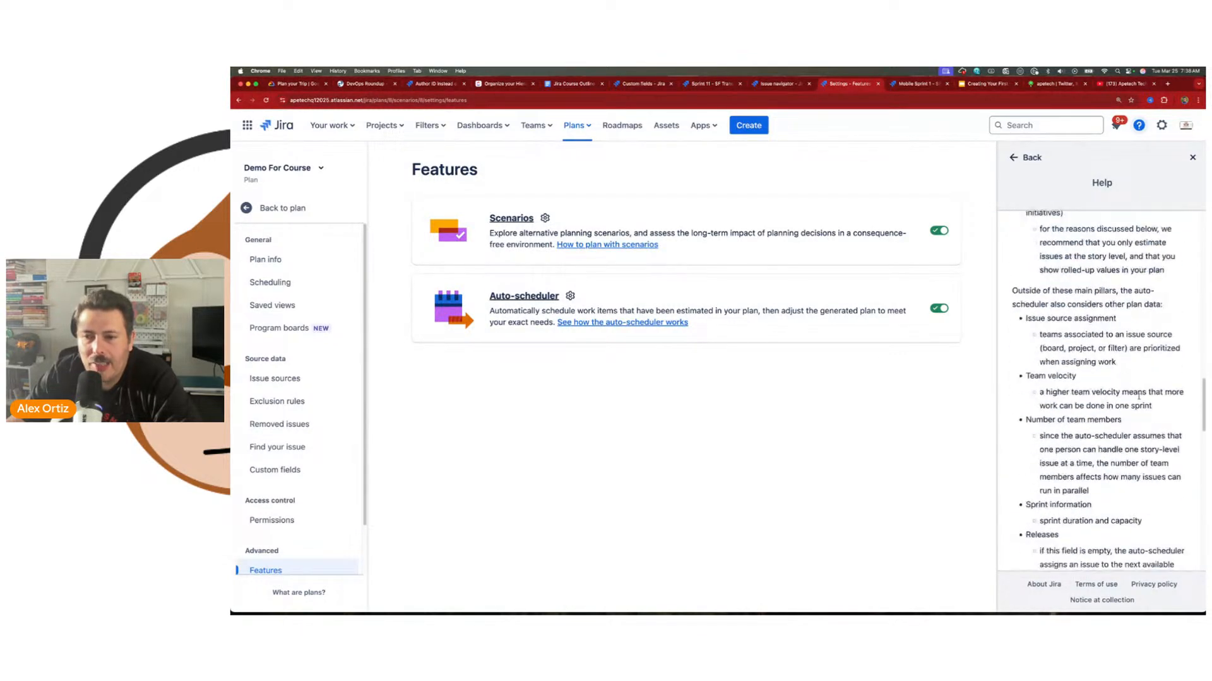
scroll(1139, 399, up, 1)
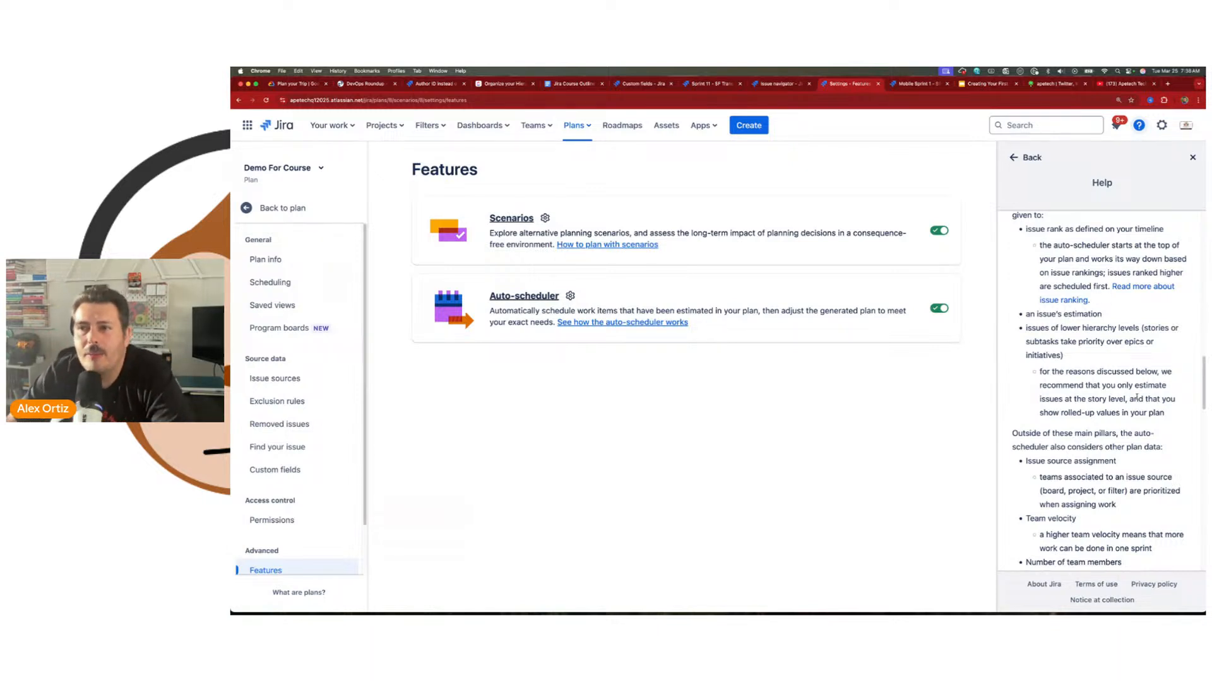
scroll(1108, 389, down, 4)
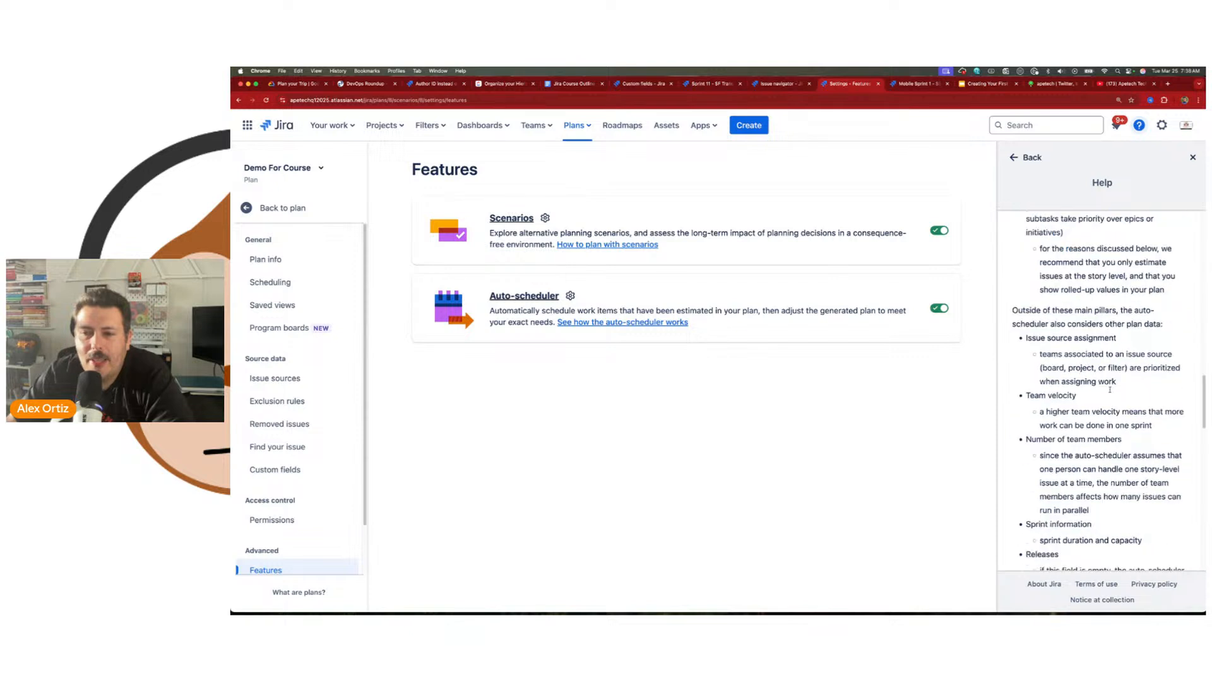
scroll(1108, 389, up, 1)
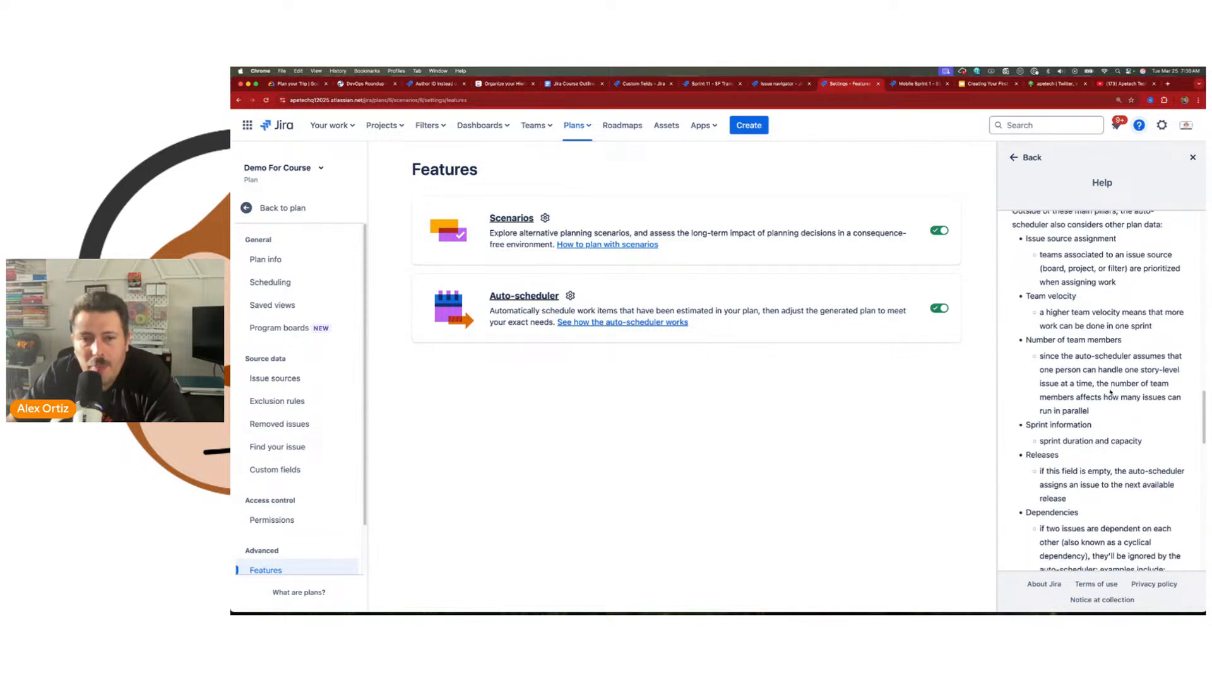
scroll(1110, 392, down, 6)
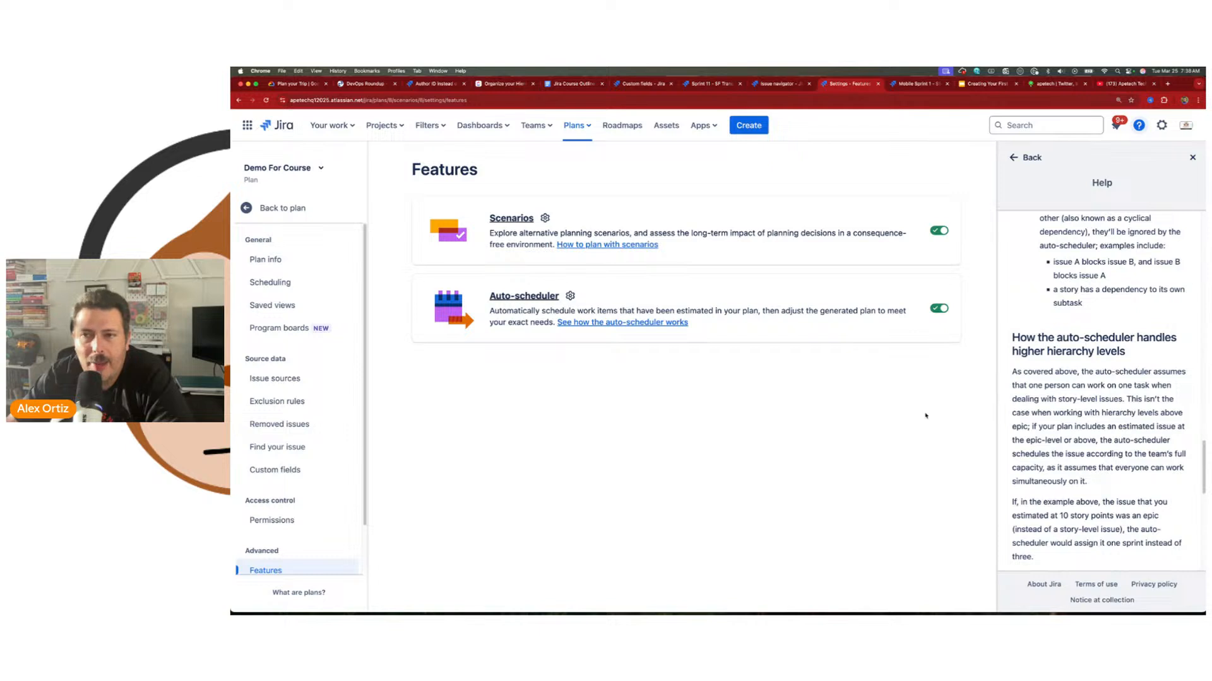
click(1025, 158)
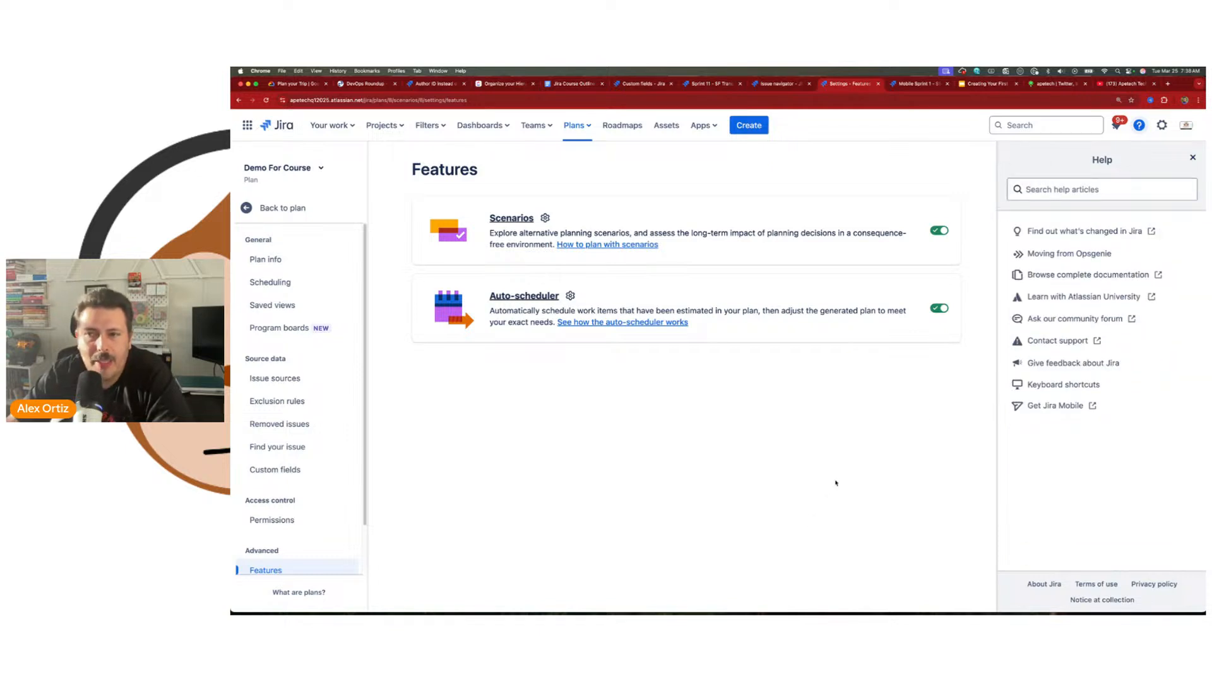
click(1192, 157)
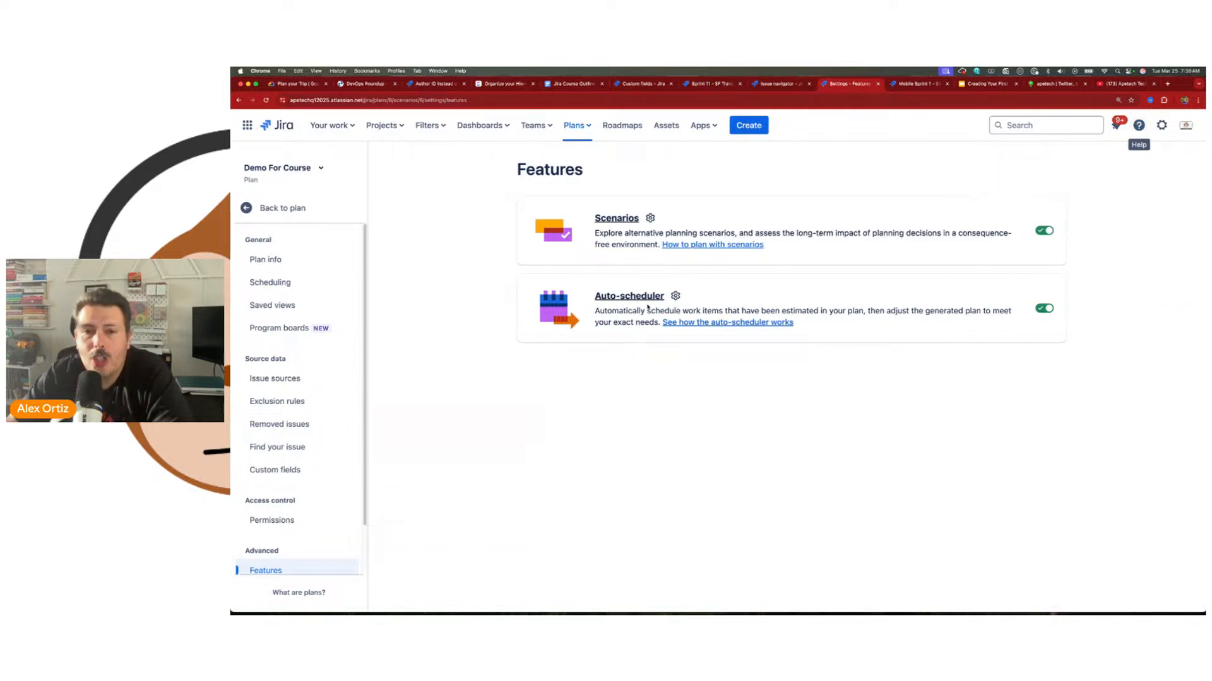
Step: Open the plan's Scenarios settings, look over the name, color and source options for a new scenario, and cancel its creation
scroll(284, 454, down, 2)
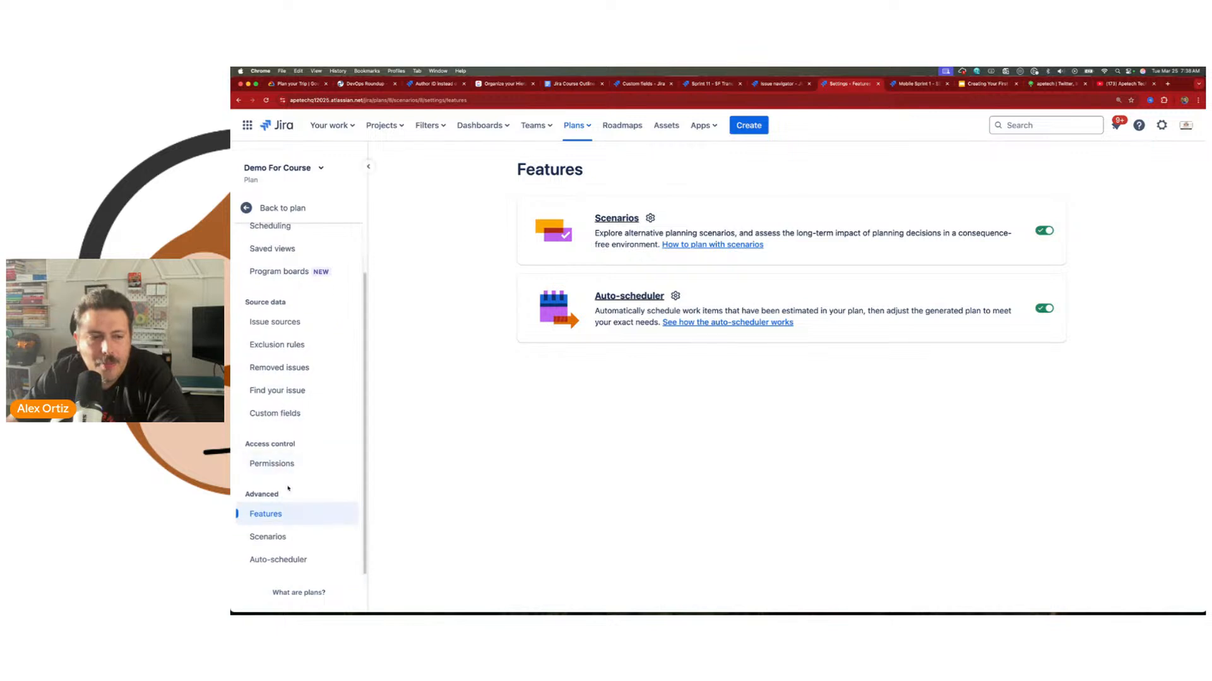
click(267, 536)
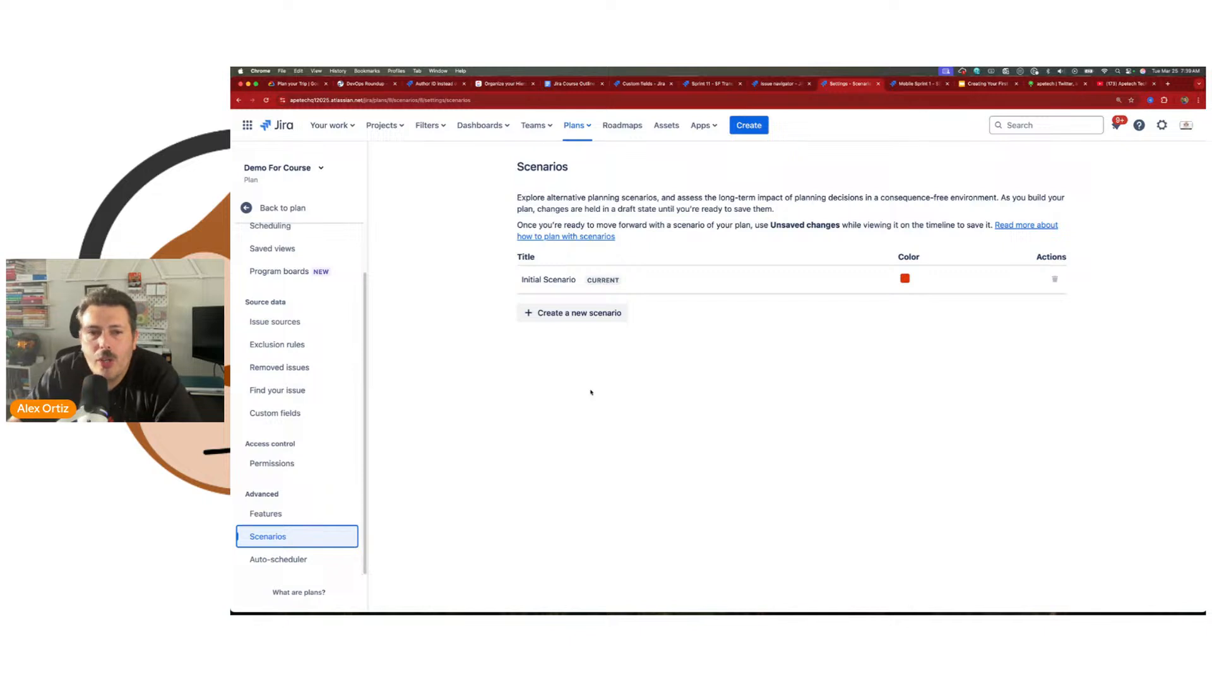
click(549, 313)
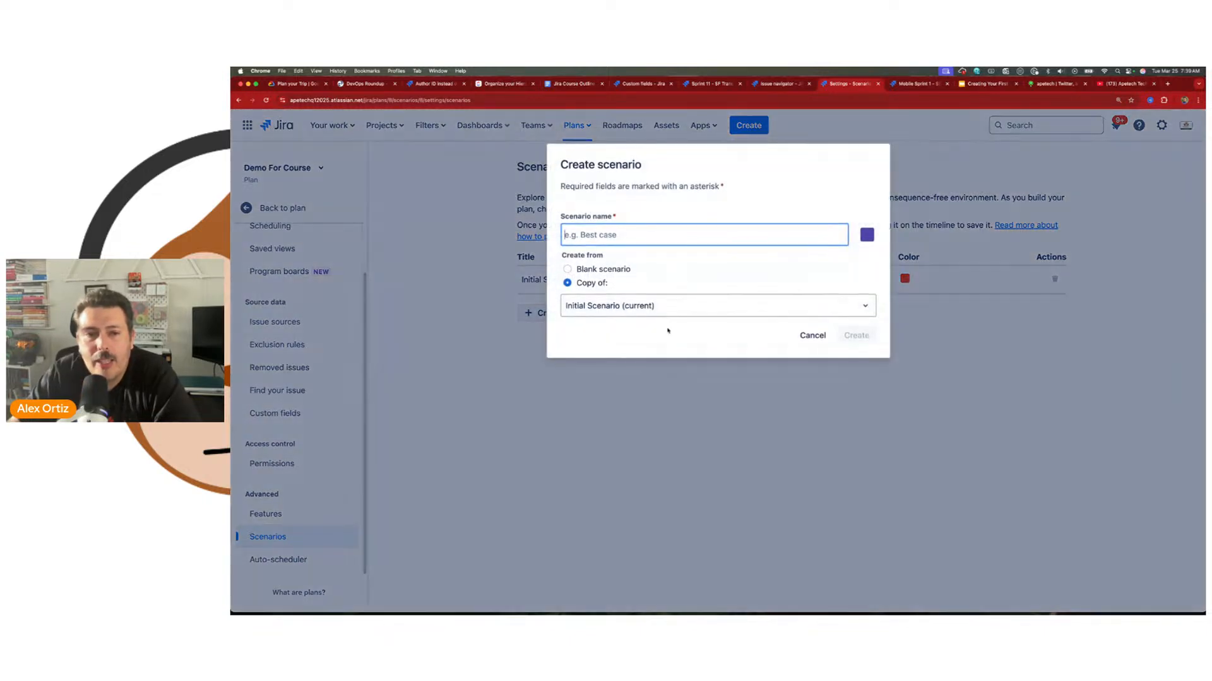
click(867, 237)
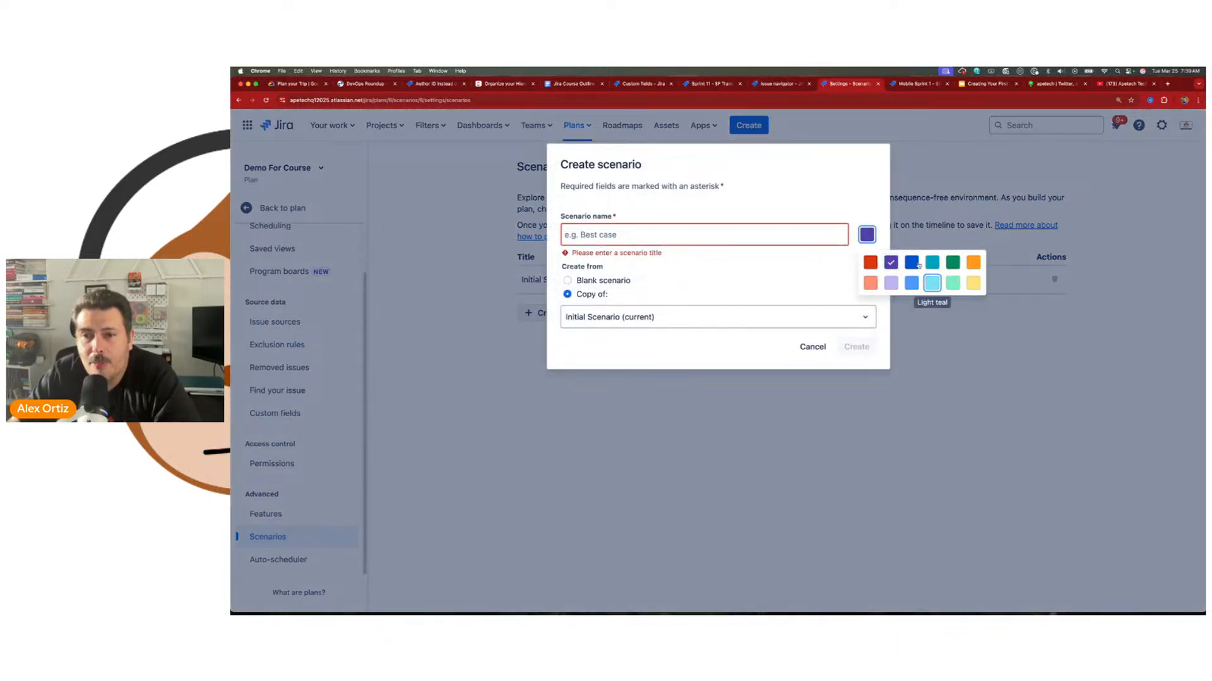
click(791, 241)
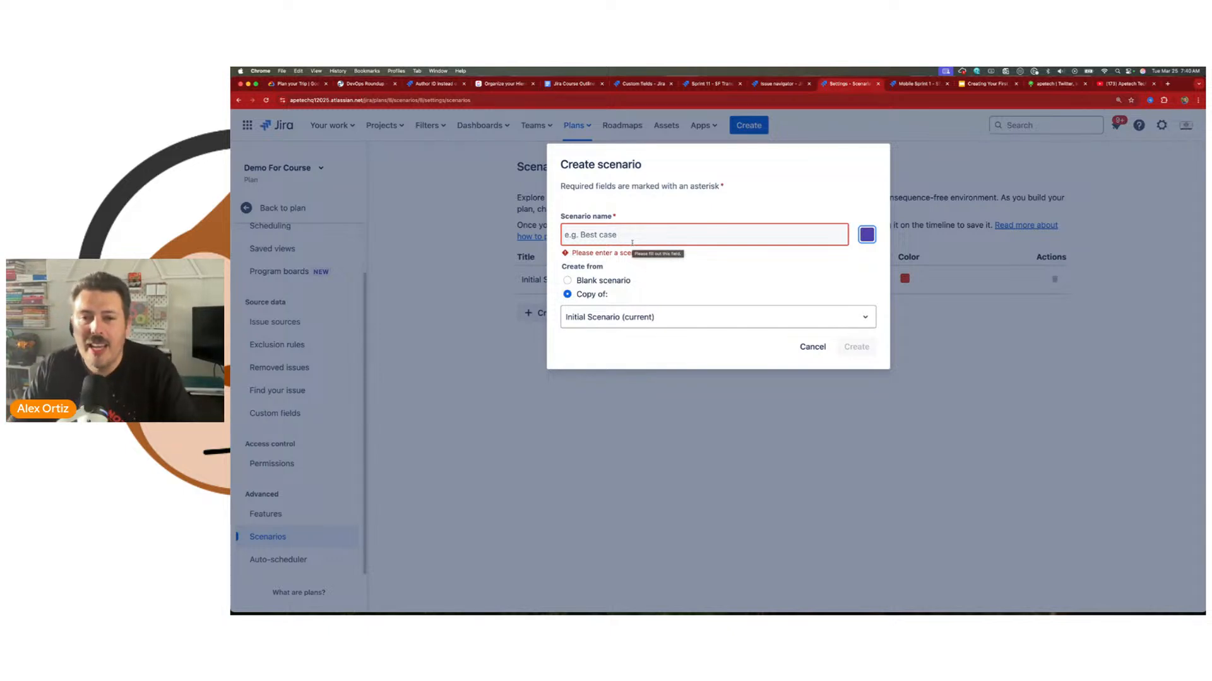
click(811, 348)
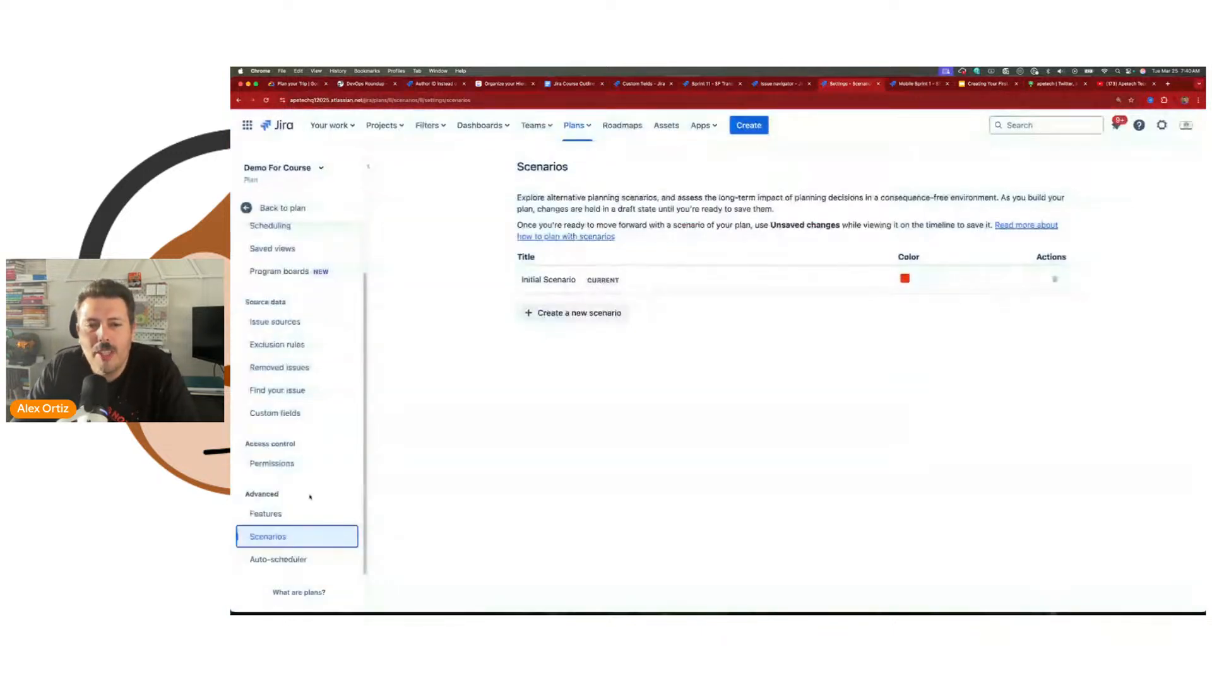
Step: View the auto-scheduler's overwrite options and, back in the plan, the list of available scenarios
click(278, 560)
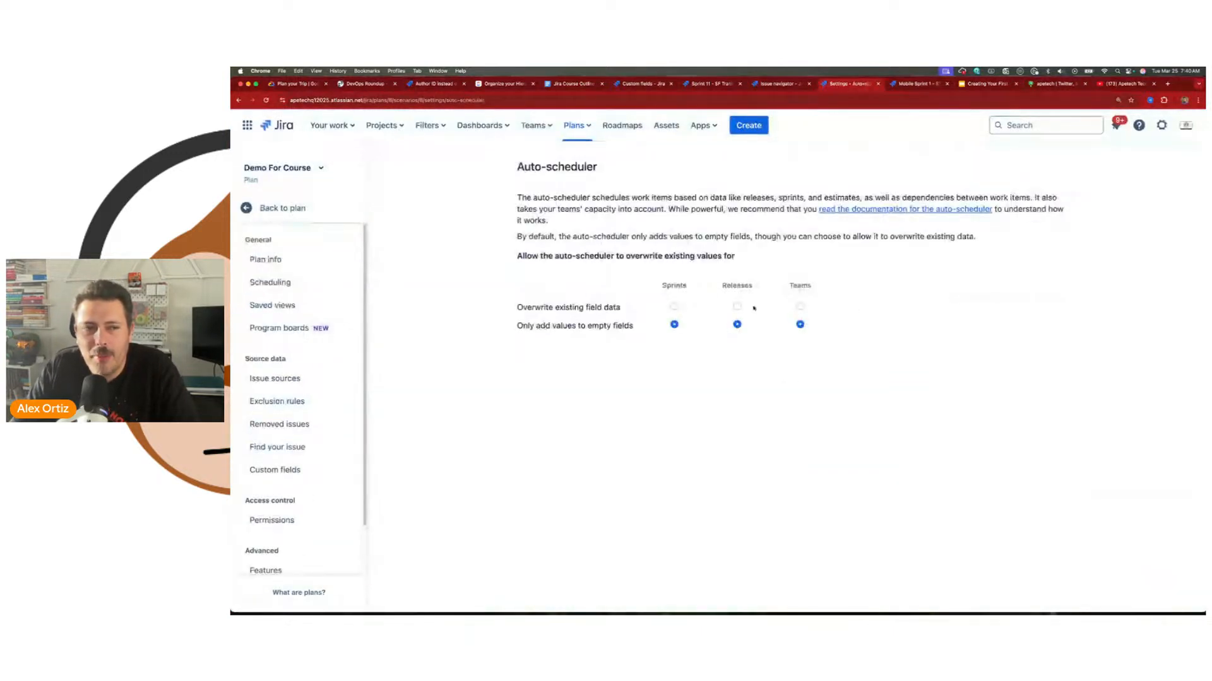
click(307, 210)
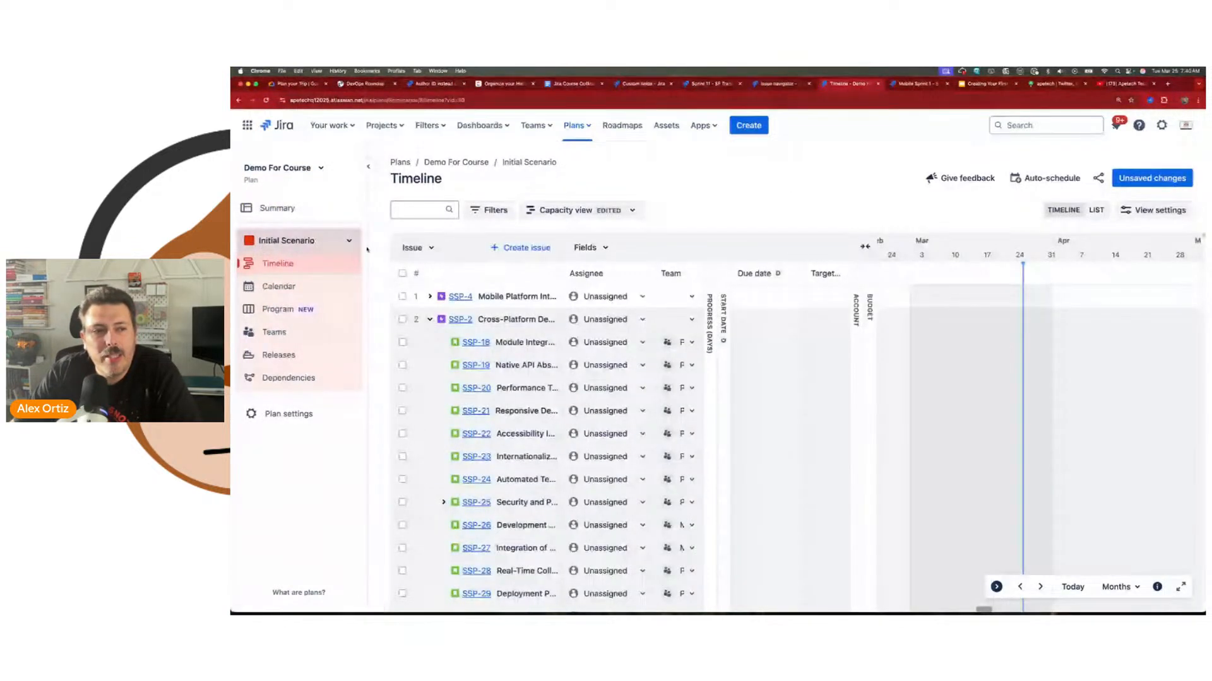
click(275, 242)
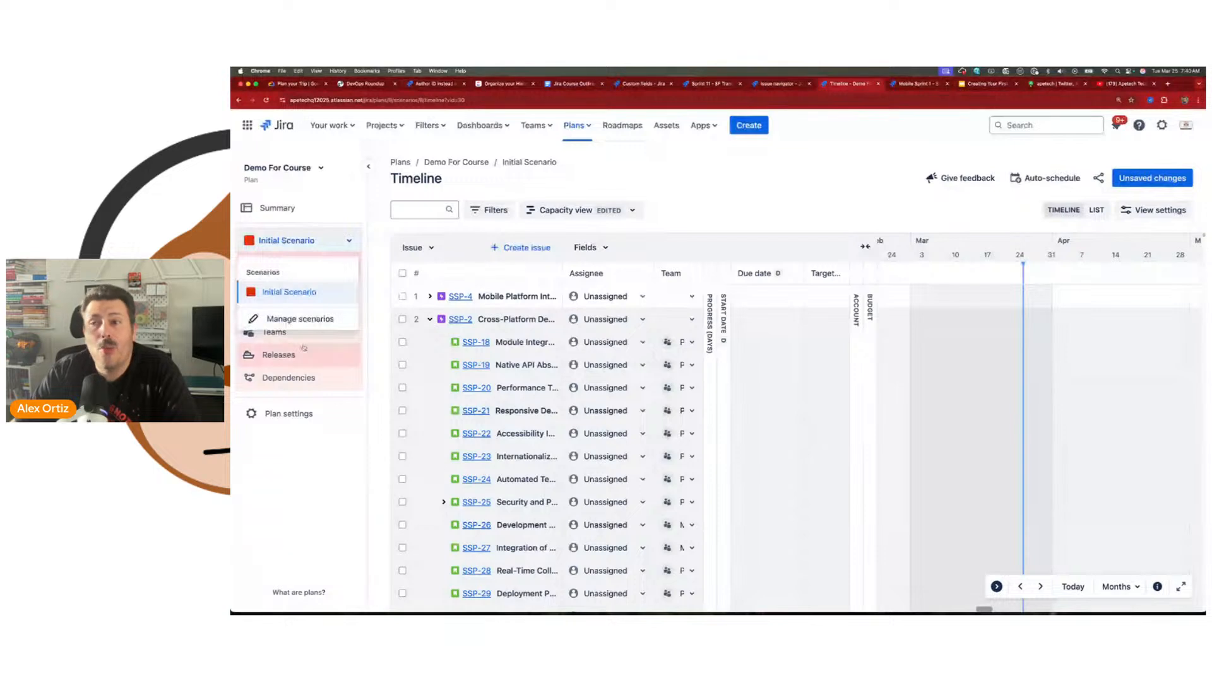
click(289, 245)
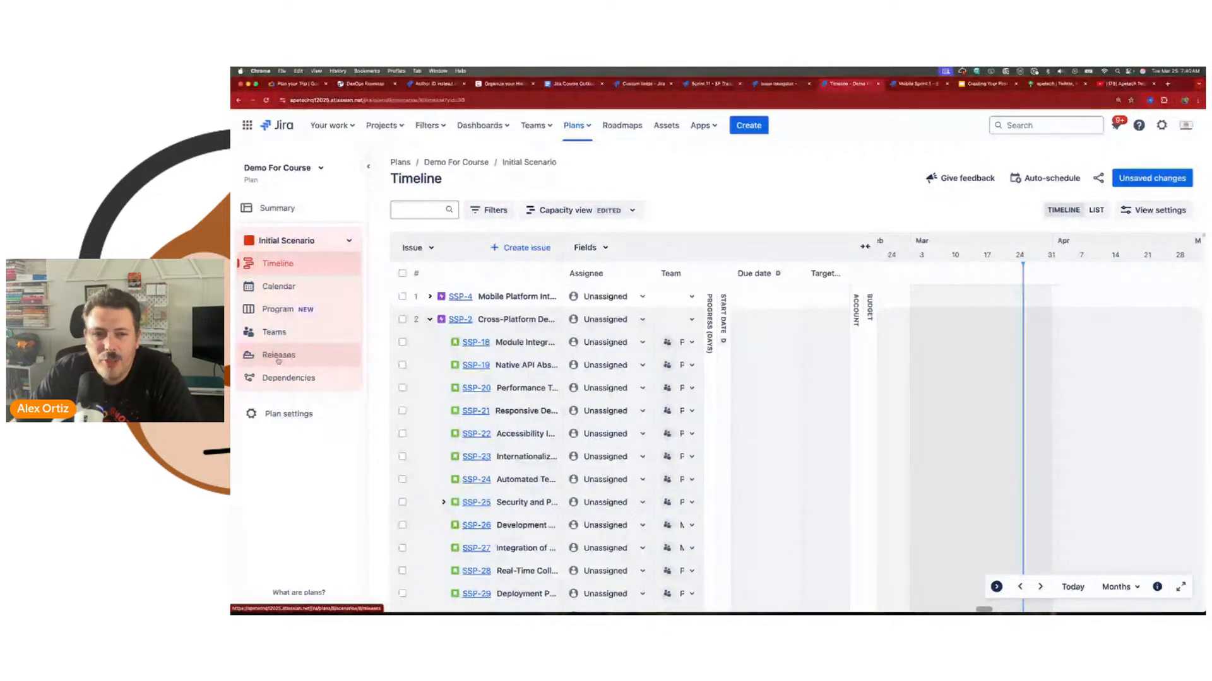
Step: Collapse SSP-2 and assign epics SSP-4 and SSP-2 to one team member and SSP-3 and SSP-1 to another
click(430, 319)
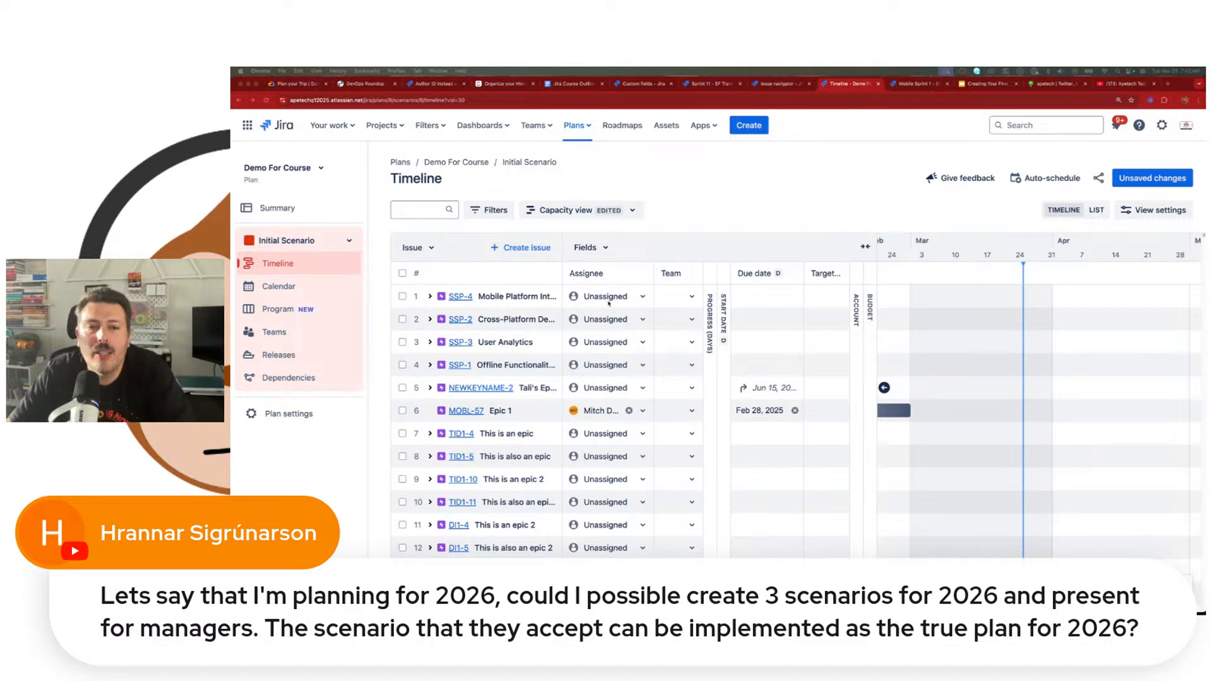
click(606, 297)
click(612, 380)
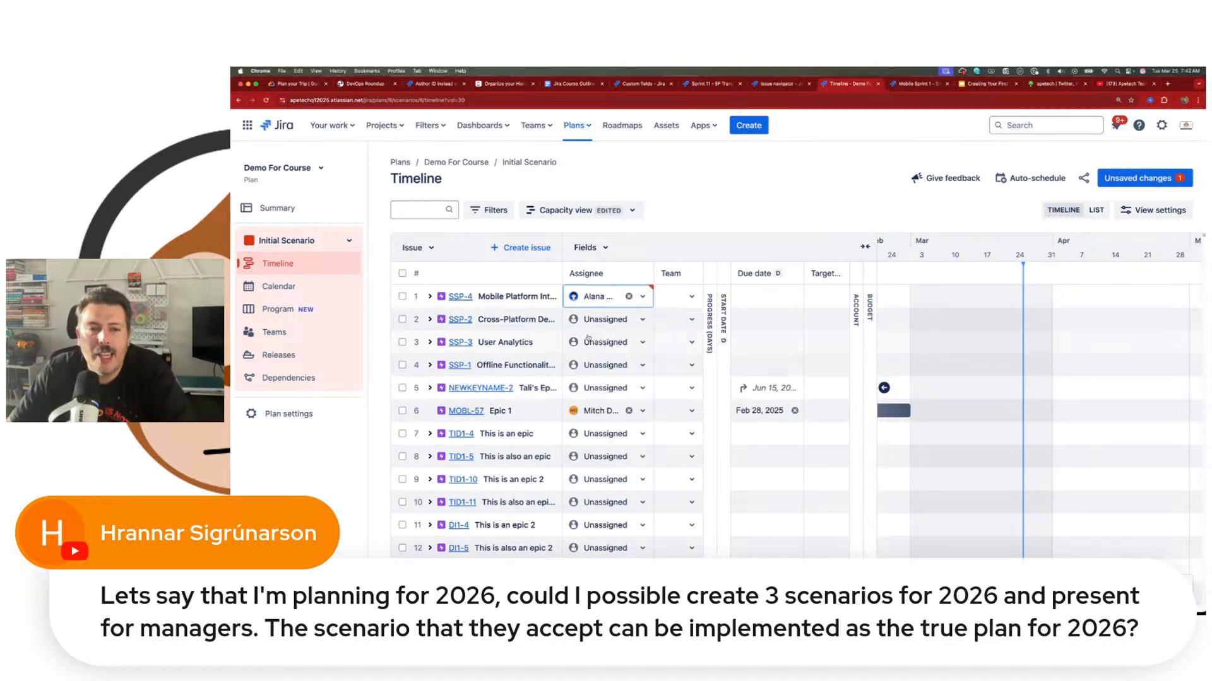
click(606, 319)
click(611, 404)
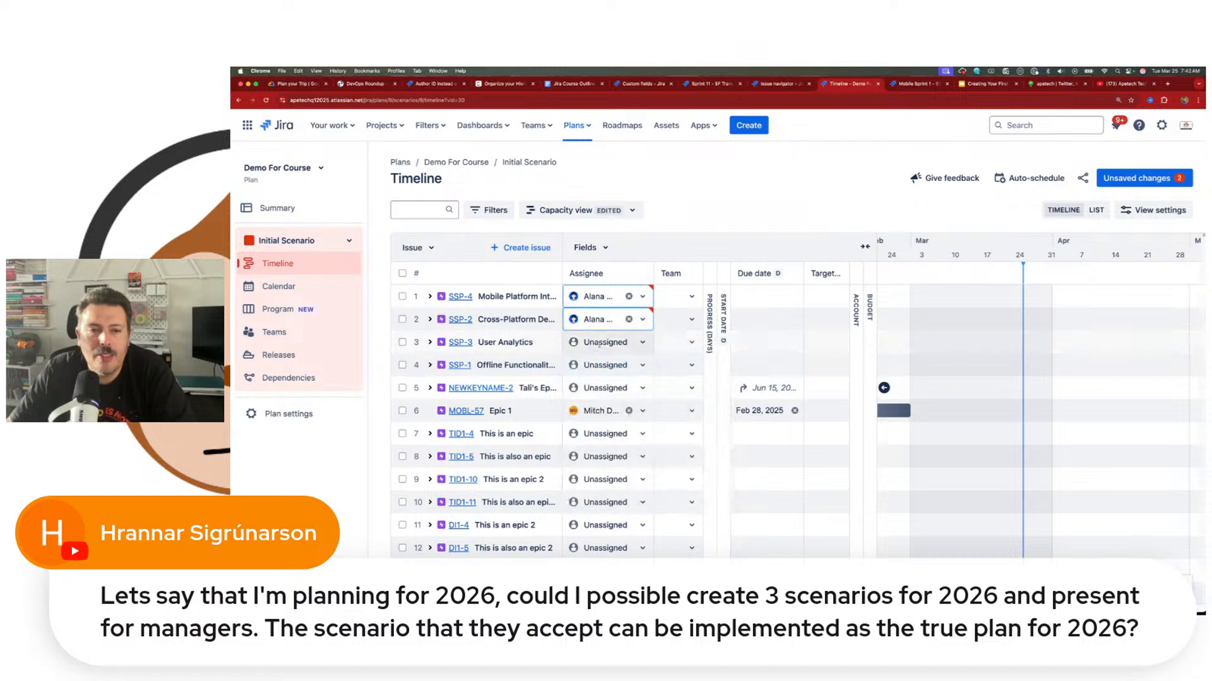
click(606, 342)
click(611, 449)
click(606, 365)
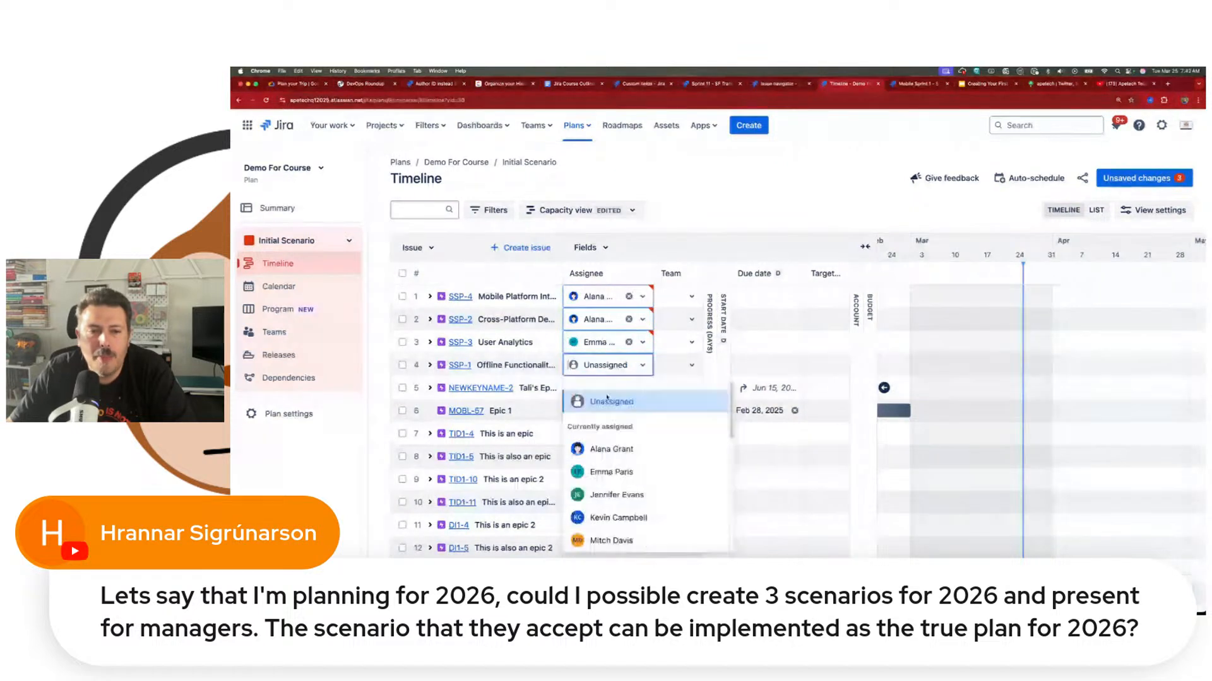
click(612, 471)
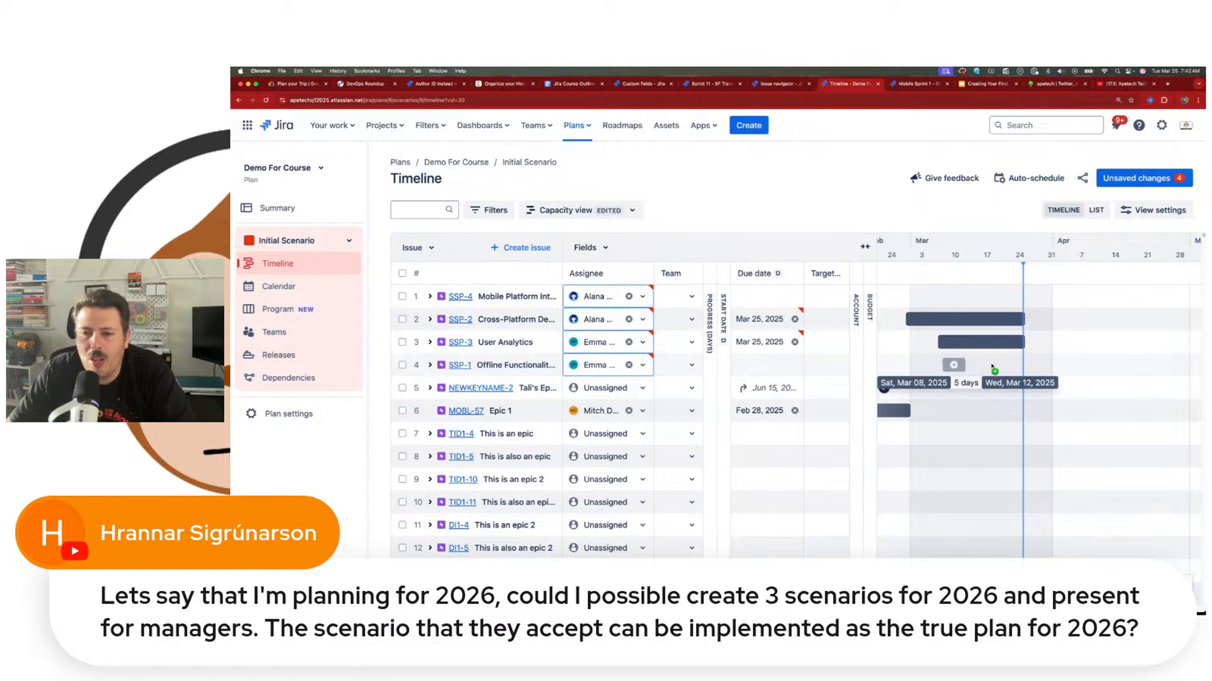
Step: Schedule SSP-2 and SSP-3 to end Mar 25, 2025 and SSP-1 to end Apr 13, 2025, and link their bars with dependencies
click(1027, 364)
drag(1031, 320, 965, 366)
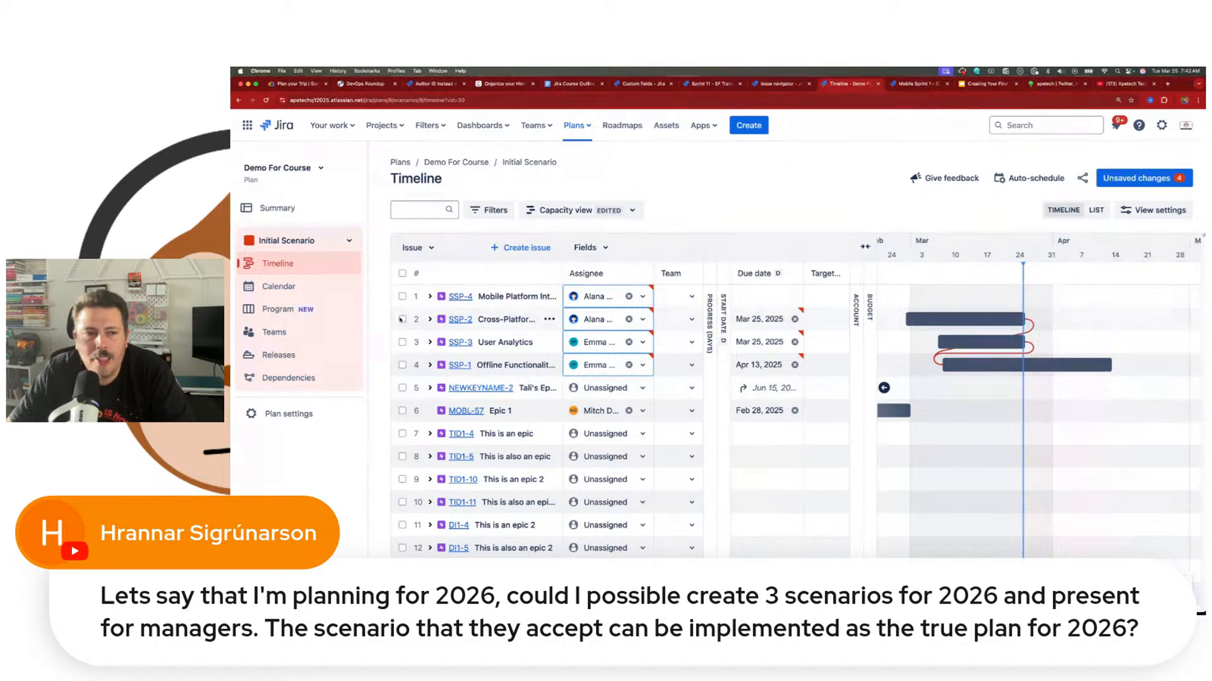
Step: Under SSP-2, schedule SSP-19 for Mar 07 to Apr 15, 2025 and SSP-21 for Mar 14 to Apr 13, 2025, linked by a dependency
click(429, 320)
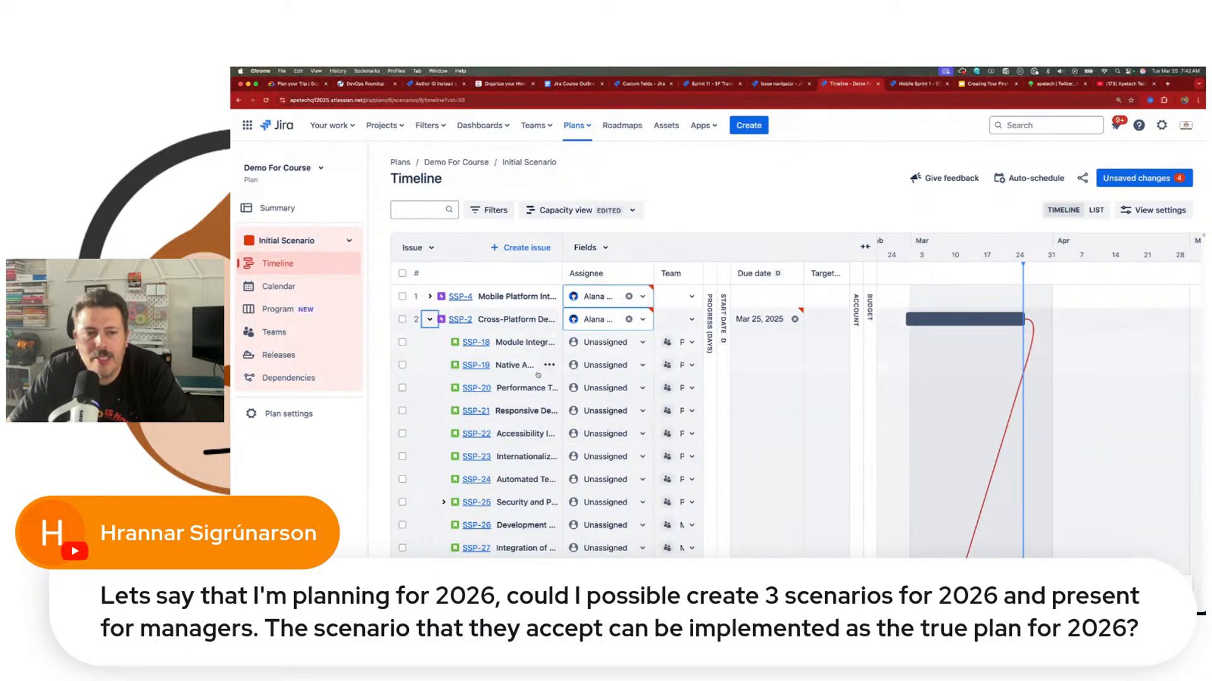
scroll(530, 374, down, 4)
scroll(530, 375, up, 4)
drag(943, 366, 1119, 362)
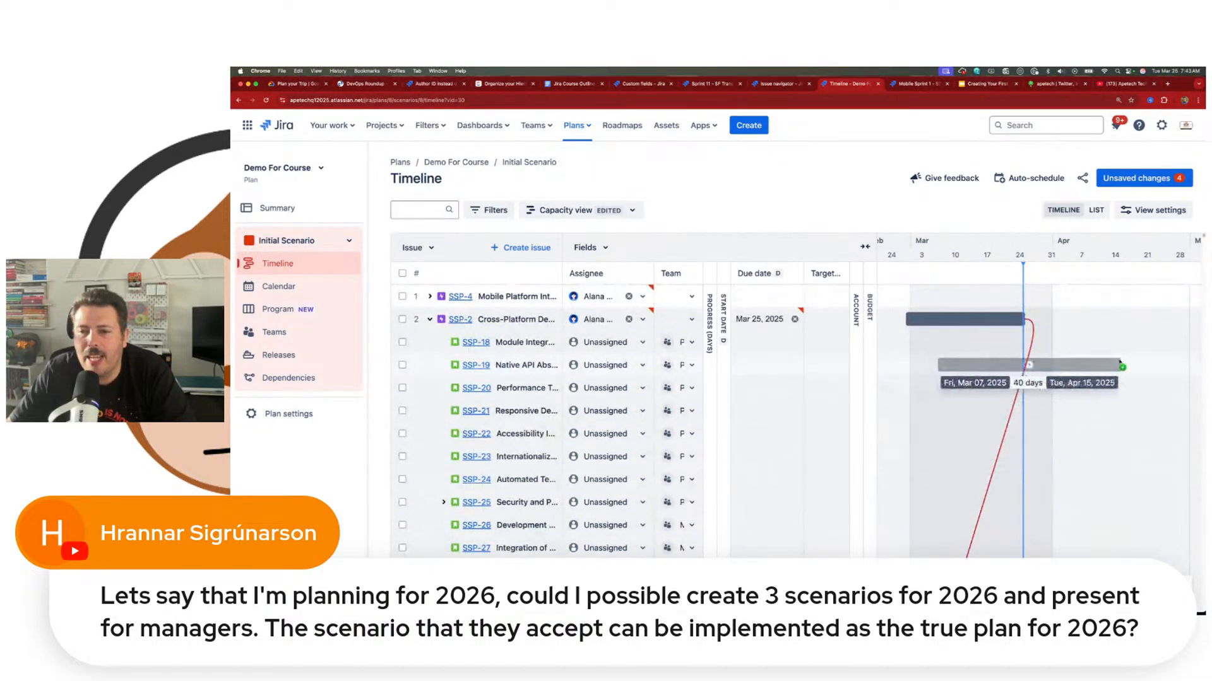
mouse_move(975, 403)
mouse_down()
mouse_move(1117, 399)
mouse_move(999, 405)
mouse_up()
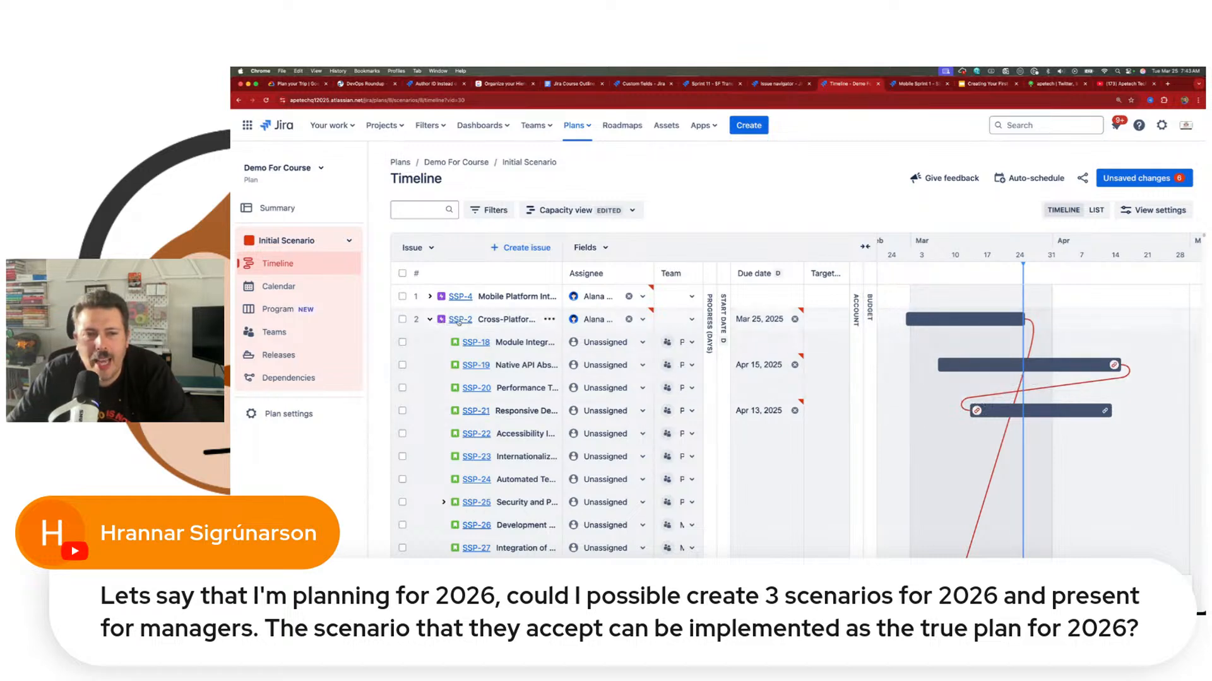
Step: Open issue SSP-2 on its own page to check its assignee and dates, and return to the plan timeline
click(459, 322)
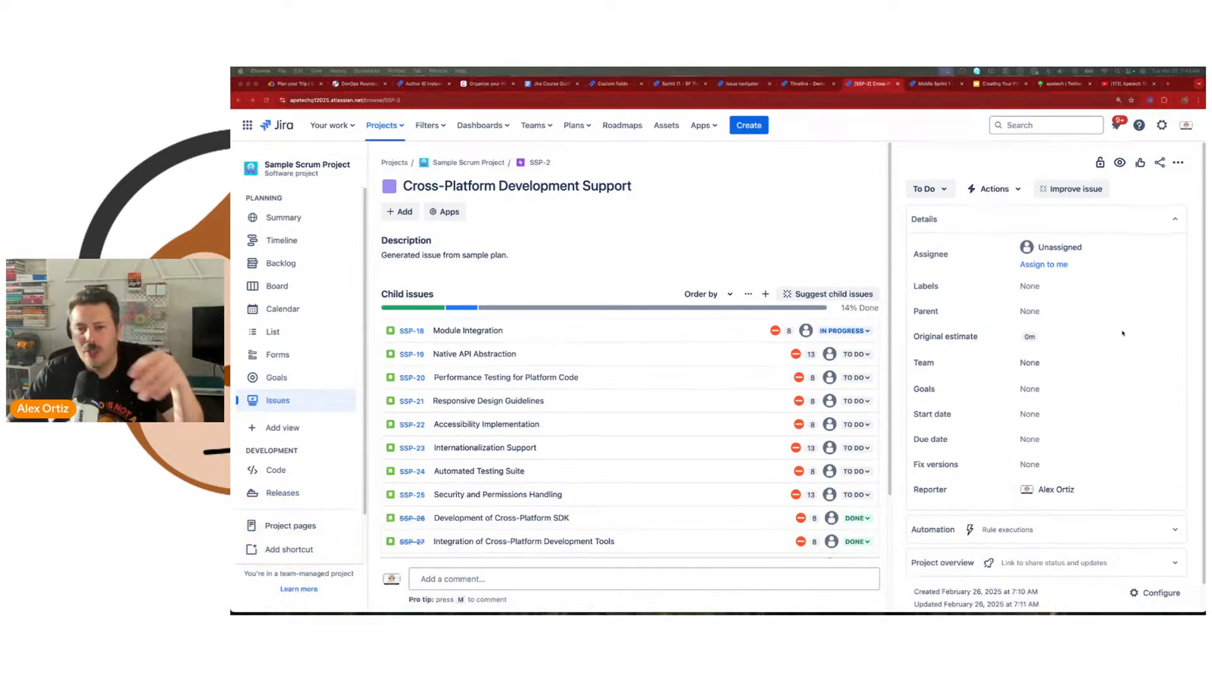
click(934, 84)
click(1074, 167)
click(784, 85)
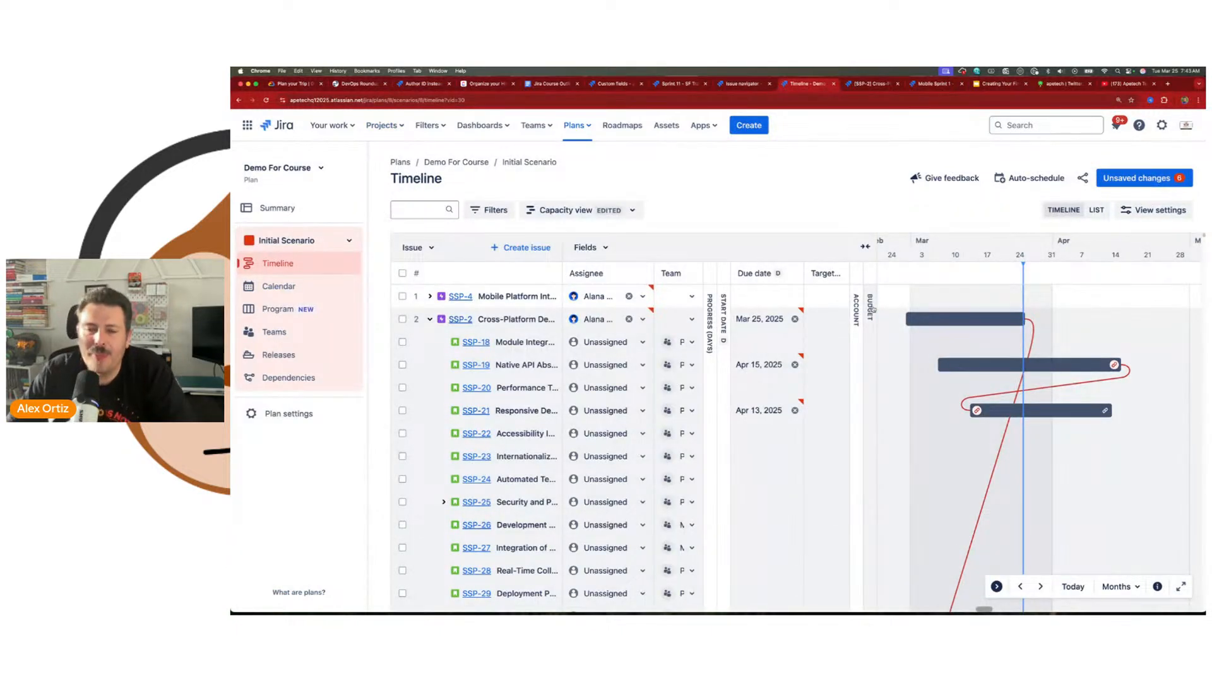
Step: Review the plan's unsaved changes and save all of them to Jira with update notifications on
click(1145, 177)
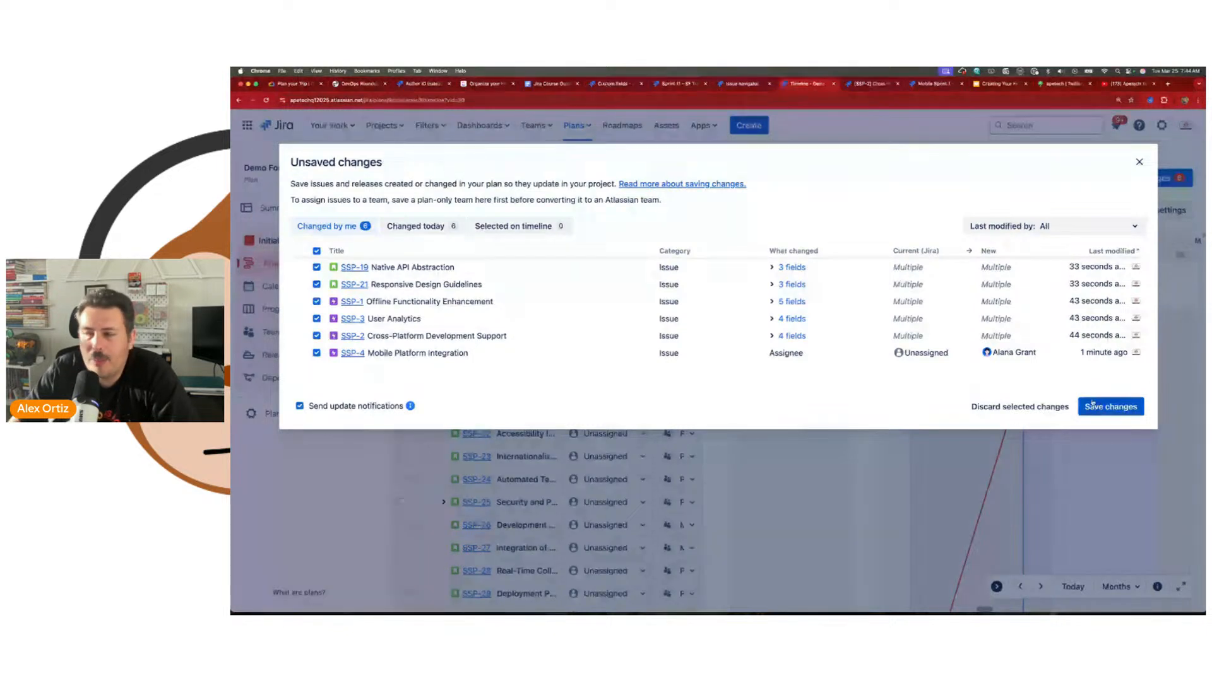
click(1124, 408)
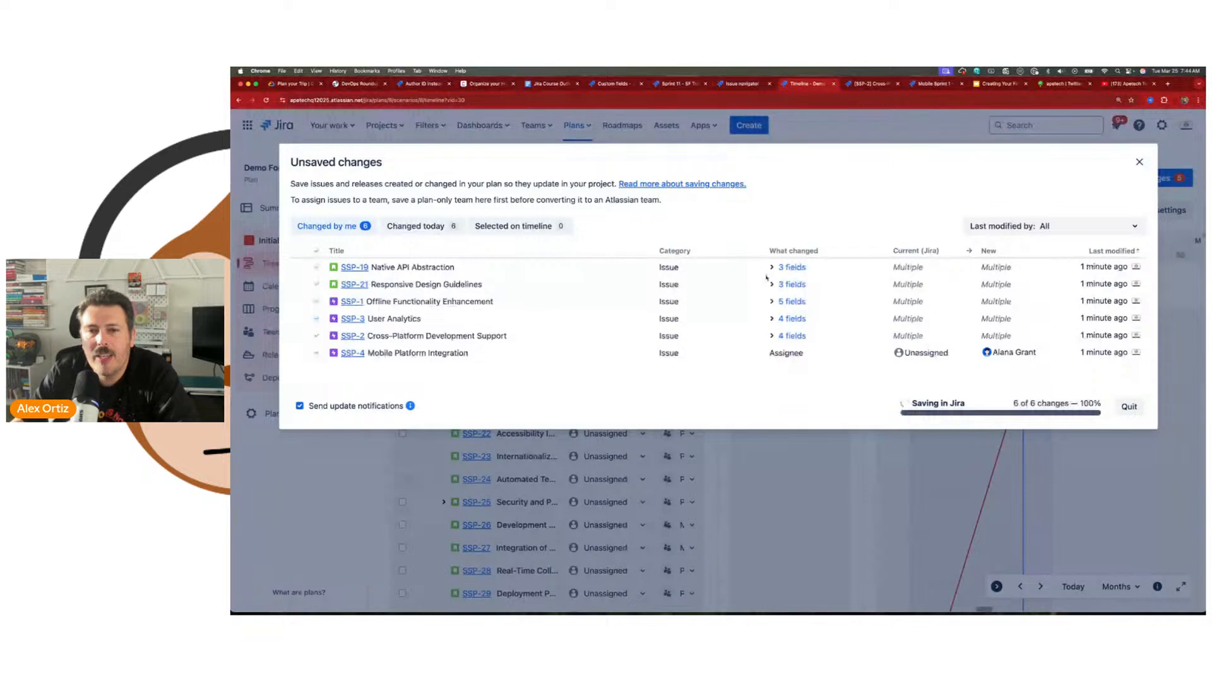
click(788, 267)
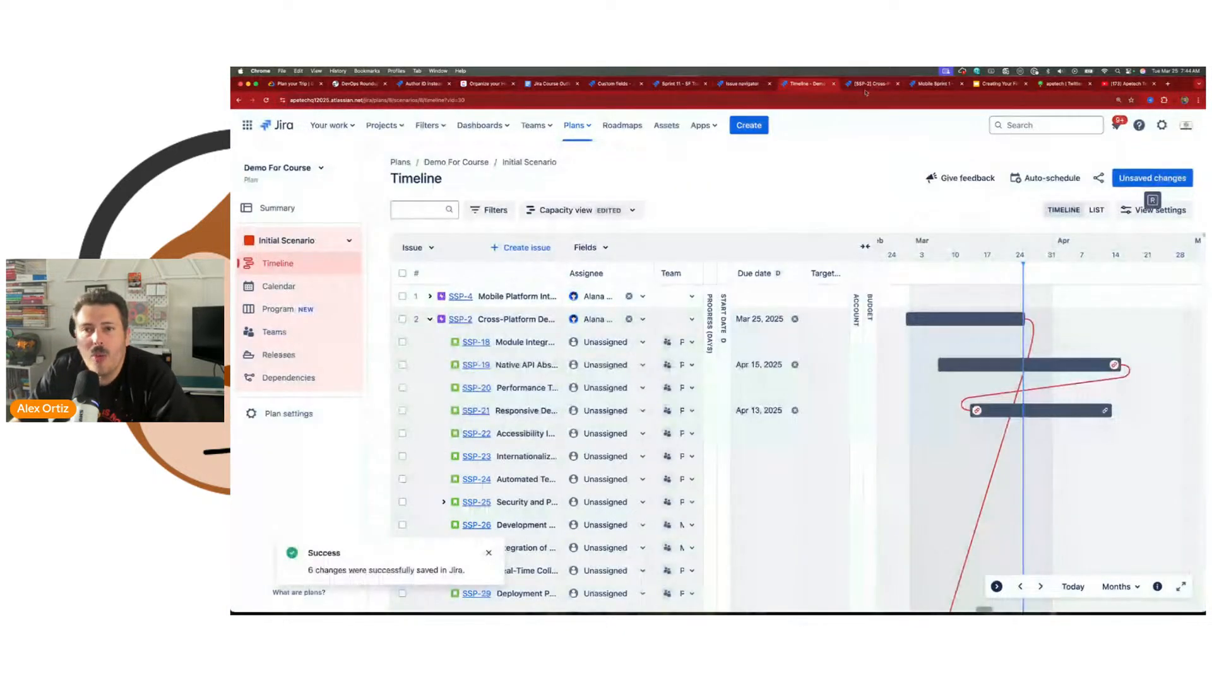
Step: Check the assignee, start date and due date on the refreshed SSP-2 issue page, and go back to the plan timeline
click(861, 86)
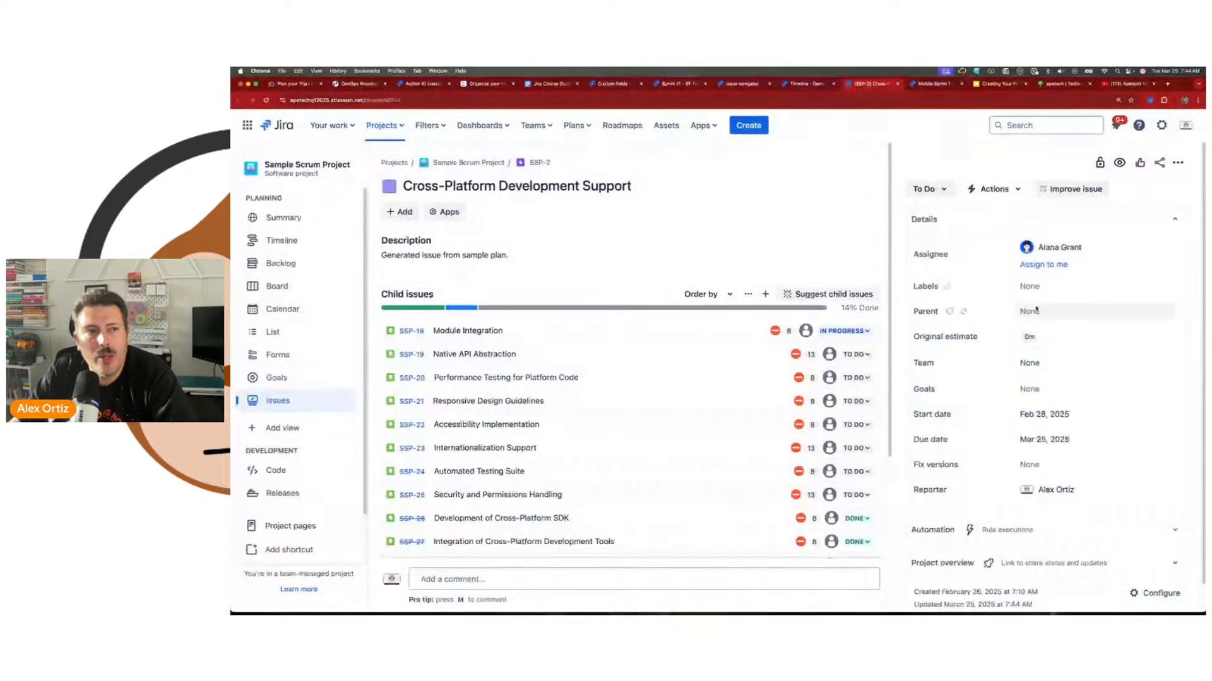
click(267, 100)
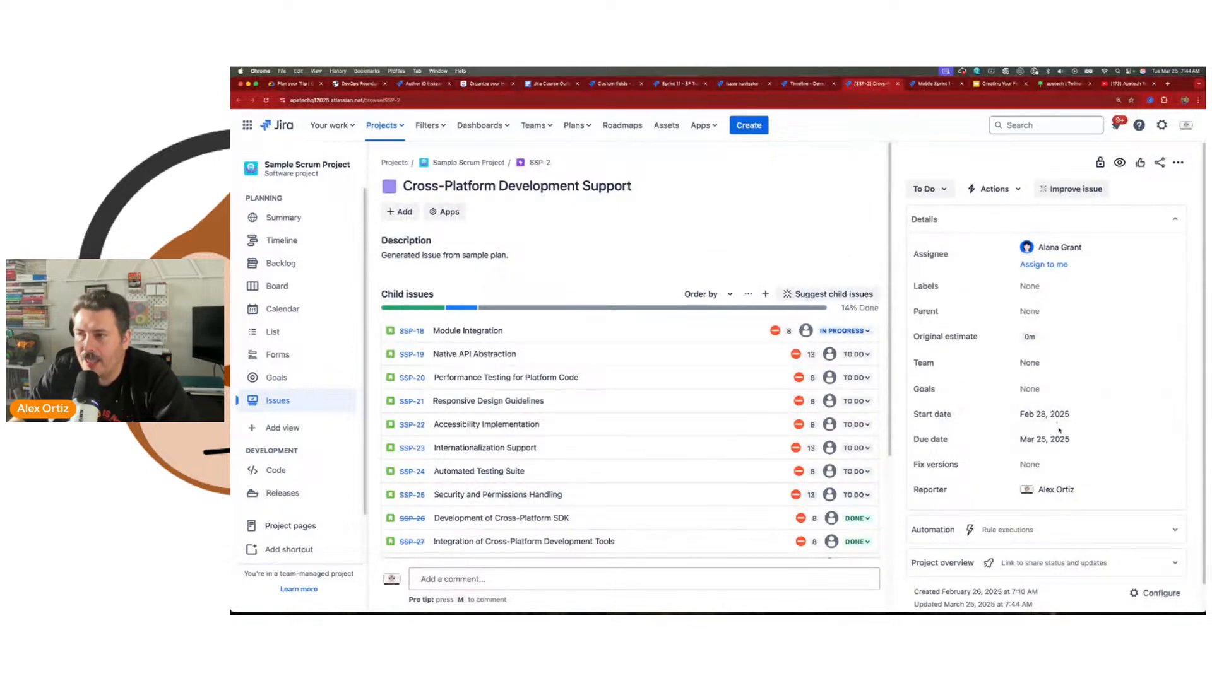
click(801, 88)
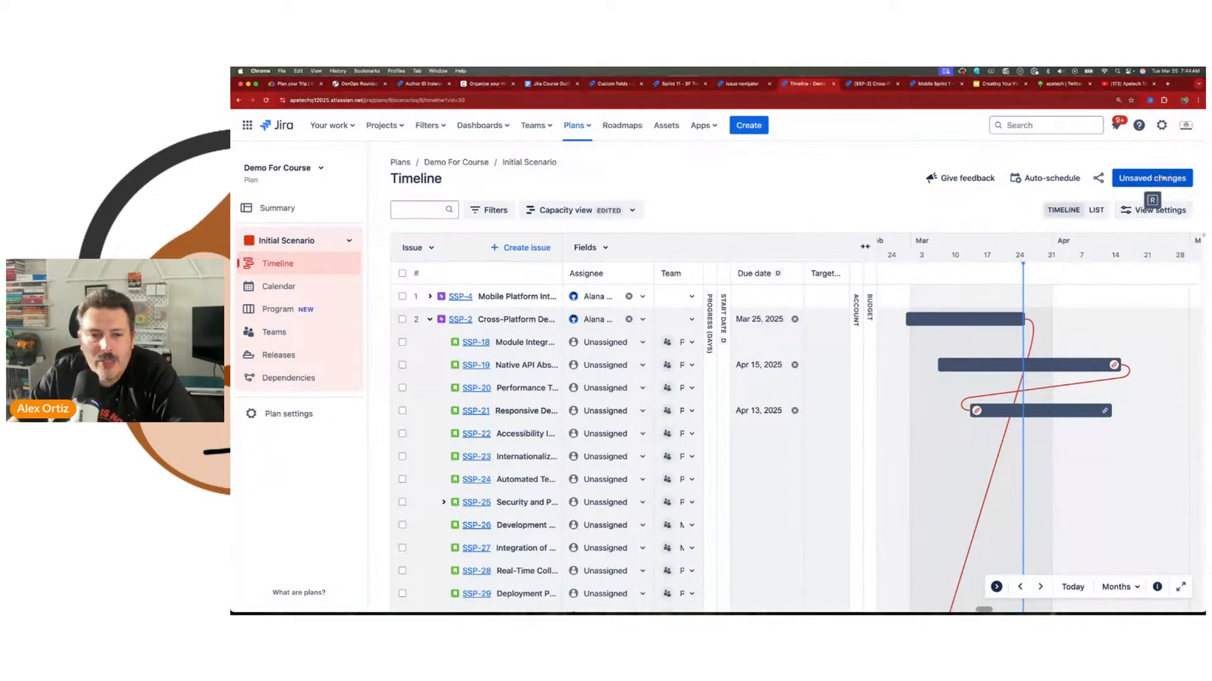
Step: Expand the collapsed Start date column and widen the Team column, and look over the timeline's displayed fields
click(727, 314)
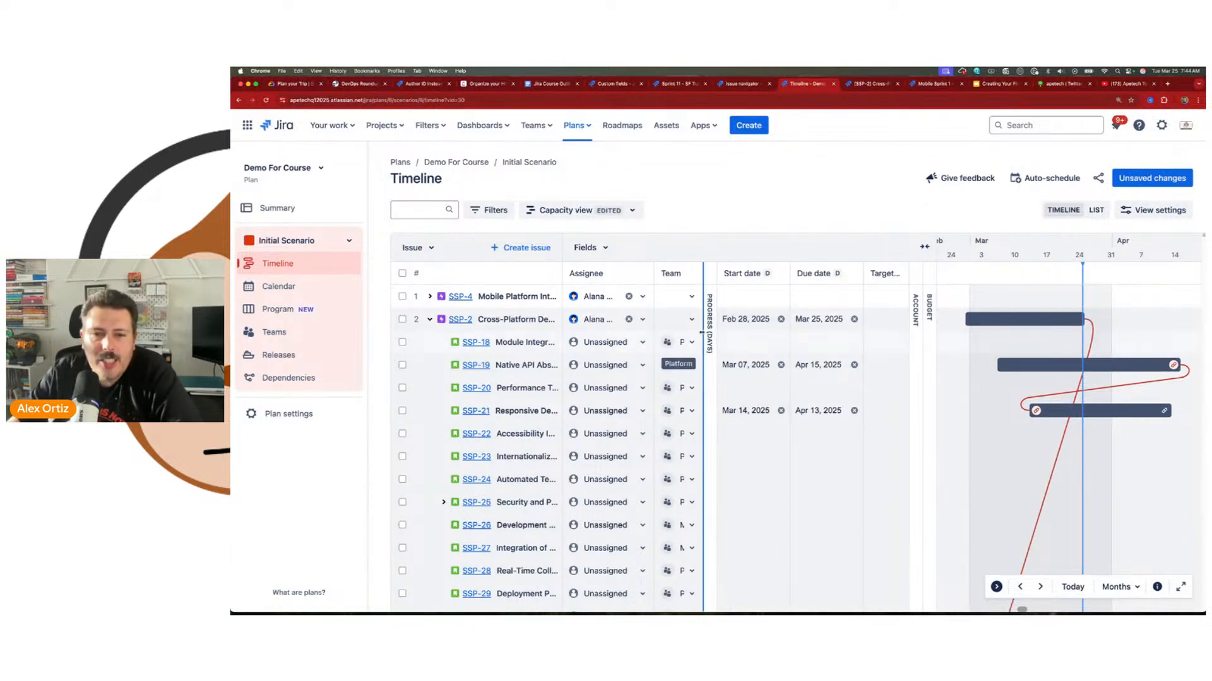
drag(702, 325, 789, 325)
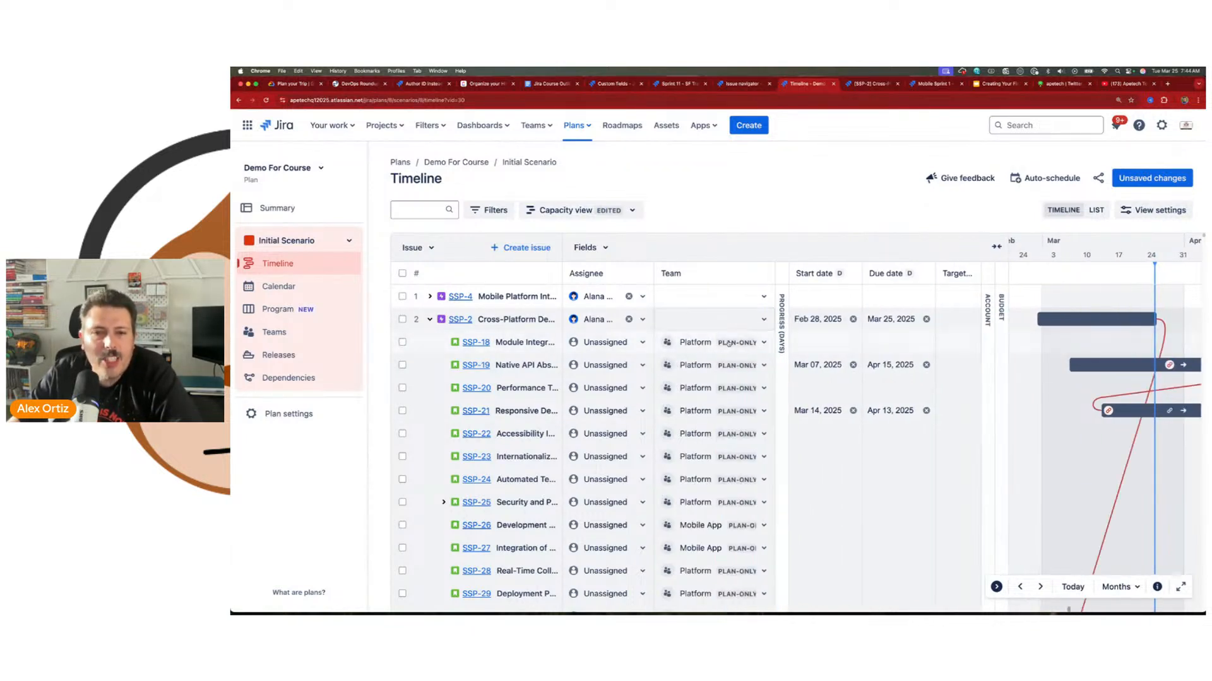
click(590, 247)
scroll(619, 462, down, 1)
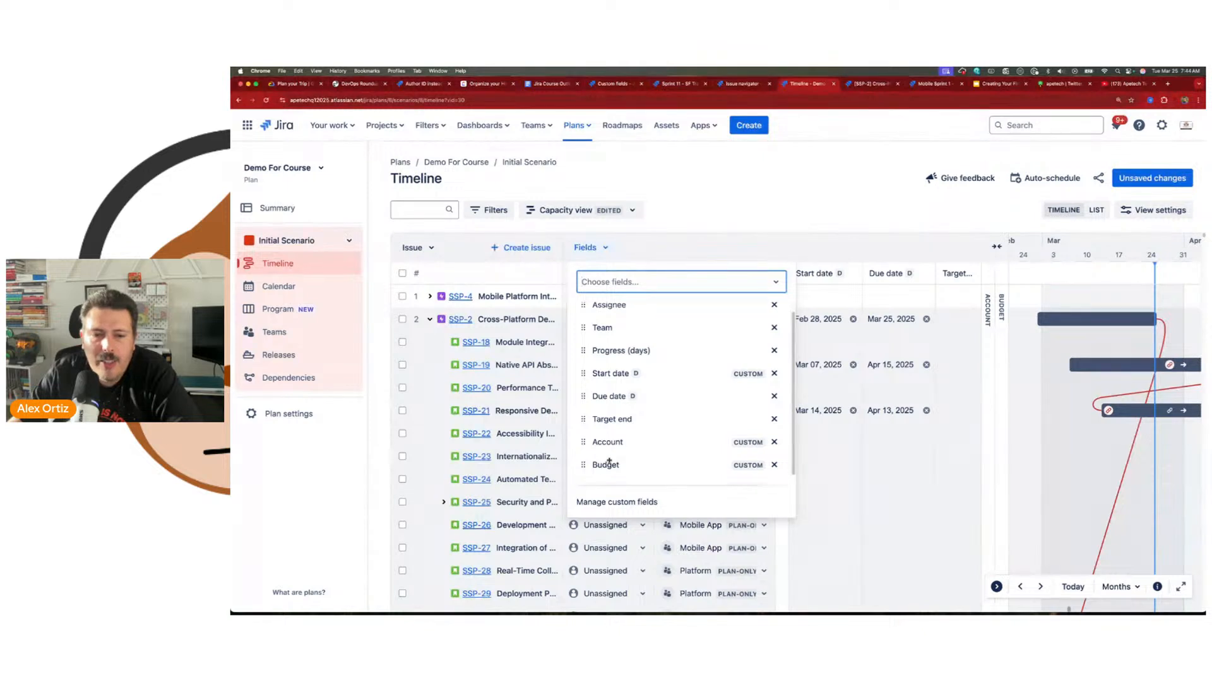
click(751, 218)
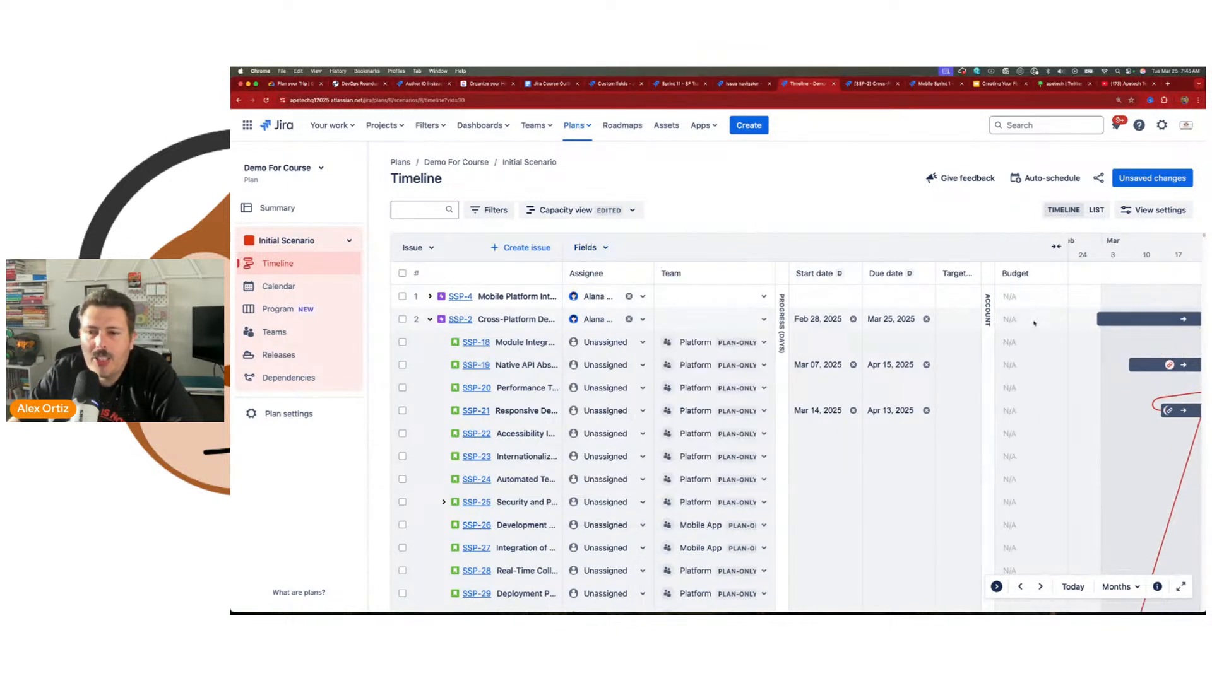
Step: Expand the collapsed Account column and enter an account number for SSP-2
click(987, 318)
click(1007, 318)
text(213651)
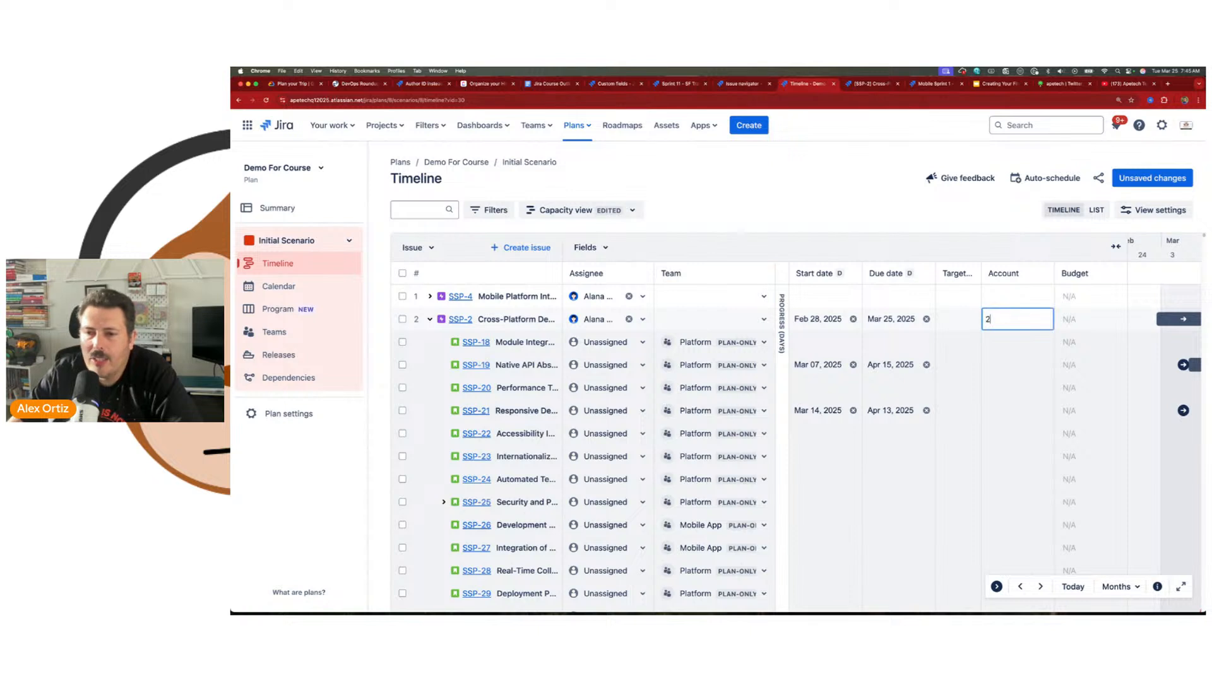
key(Return)
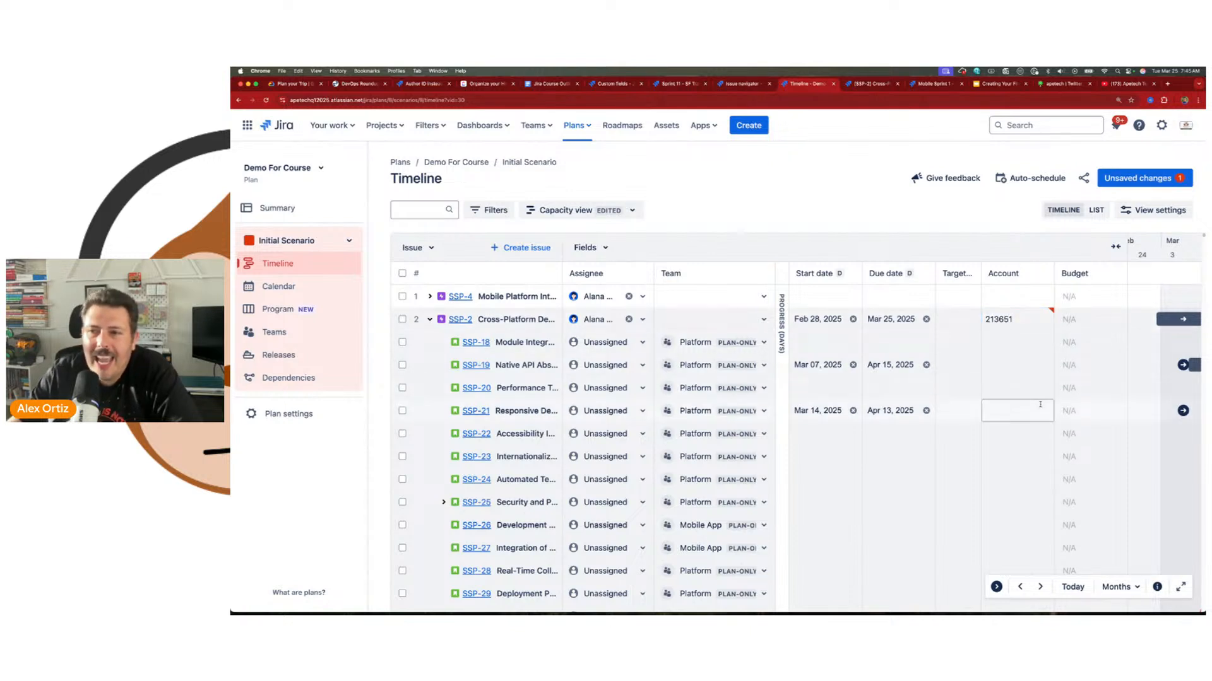
Step: Review SSP-2's unsaved account change by changed by me, changed today and selected on timeline, and save it to Jira
click(1168, 179)
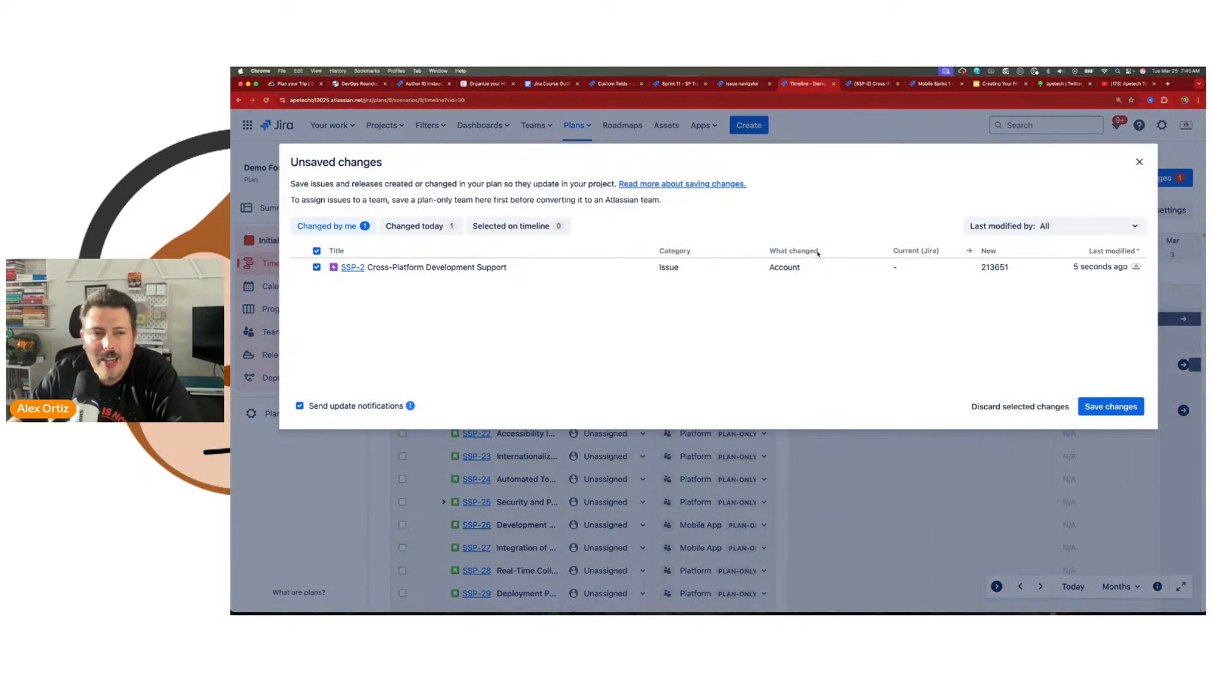
double_click(769, 267)
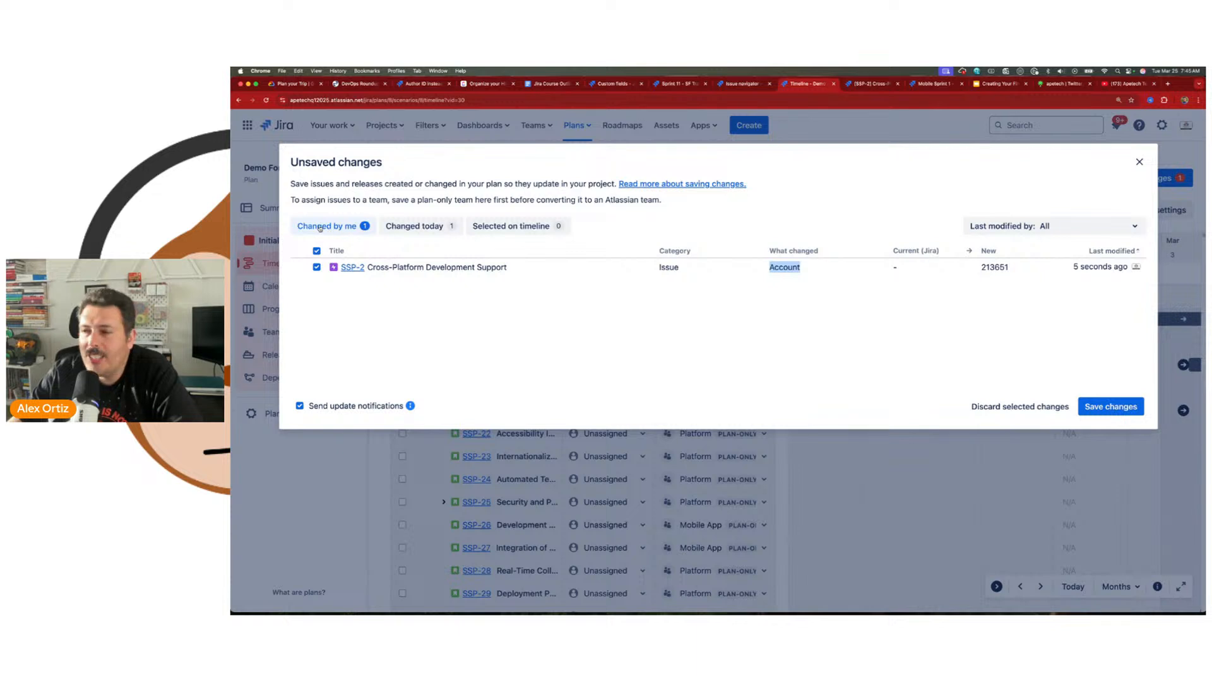
click(424, 226)
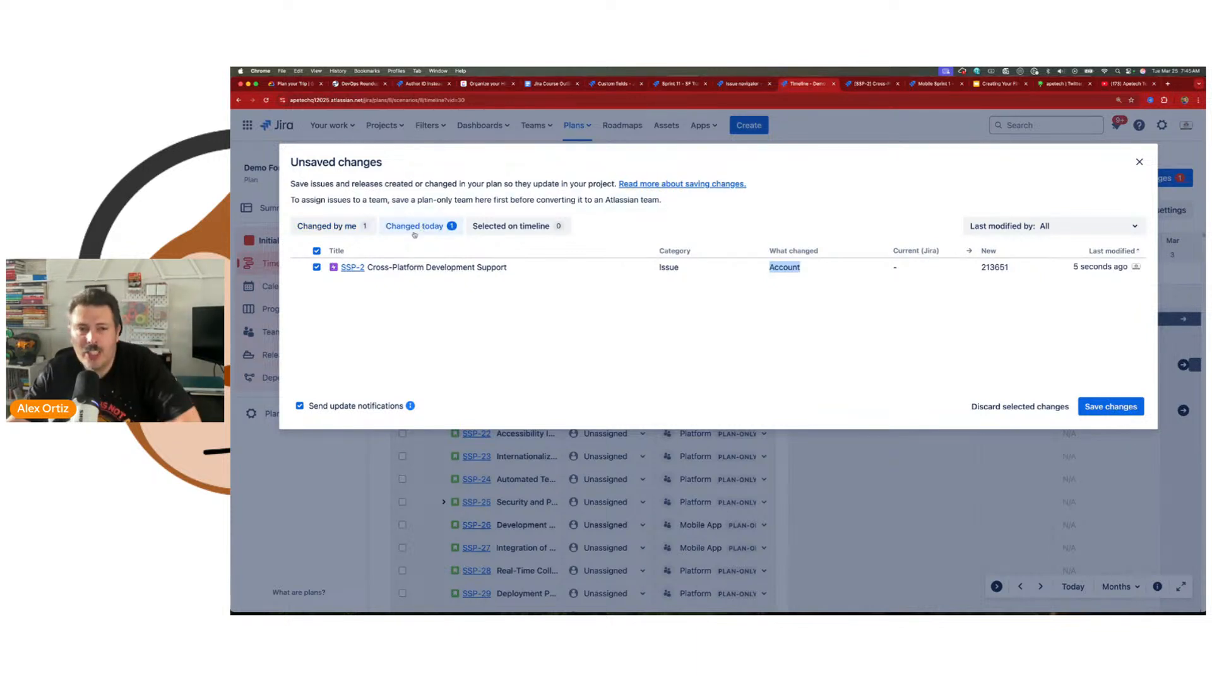
click(520, 231)
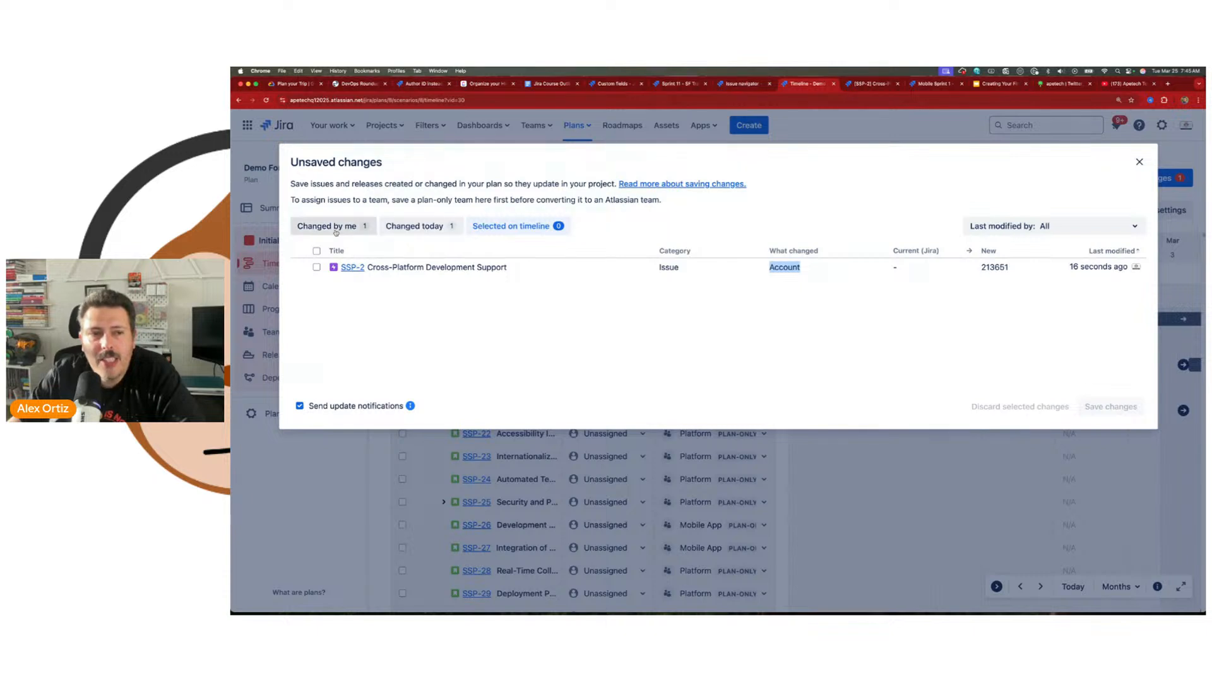
click(366, 231)
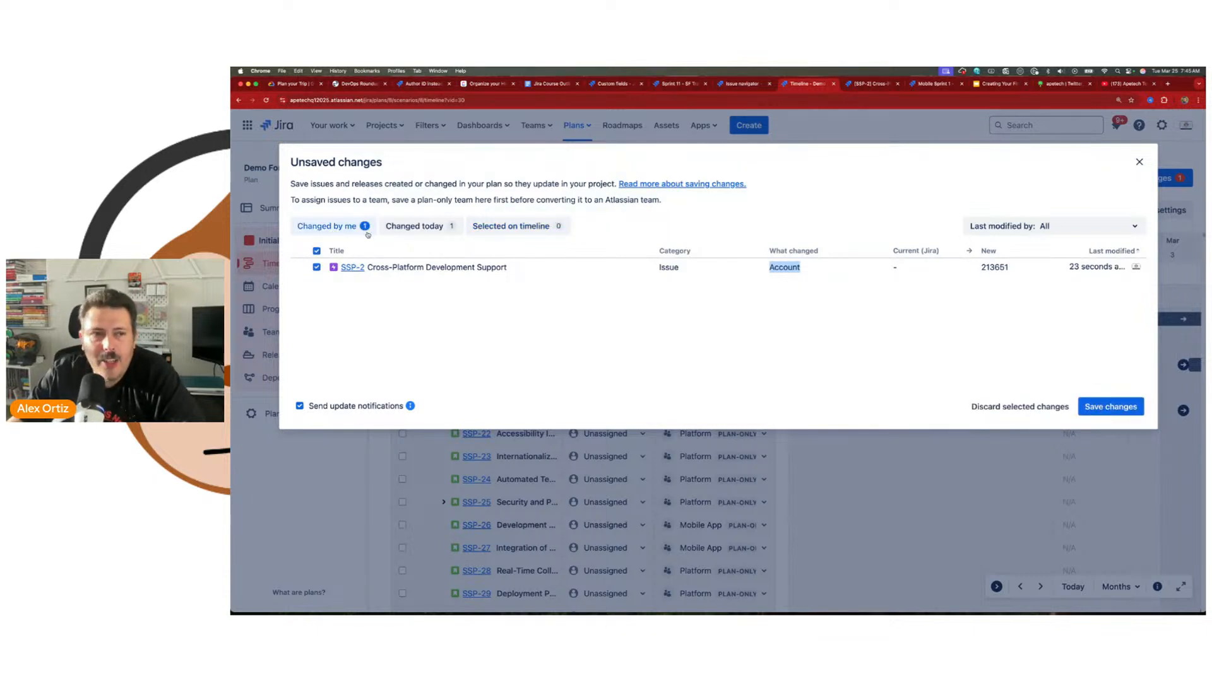
click(1091, 409)
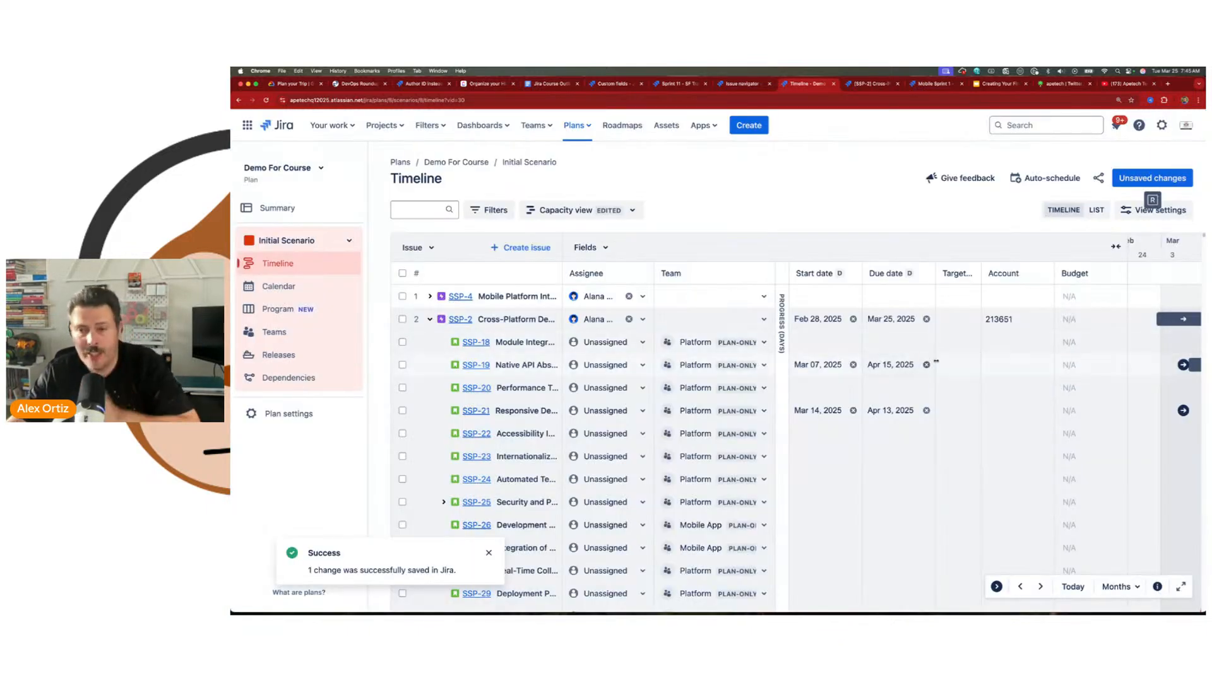
Step: Enter an account number for SSP-18 in the Account column
click(996, 343)
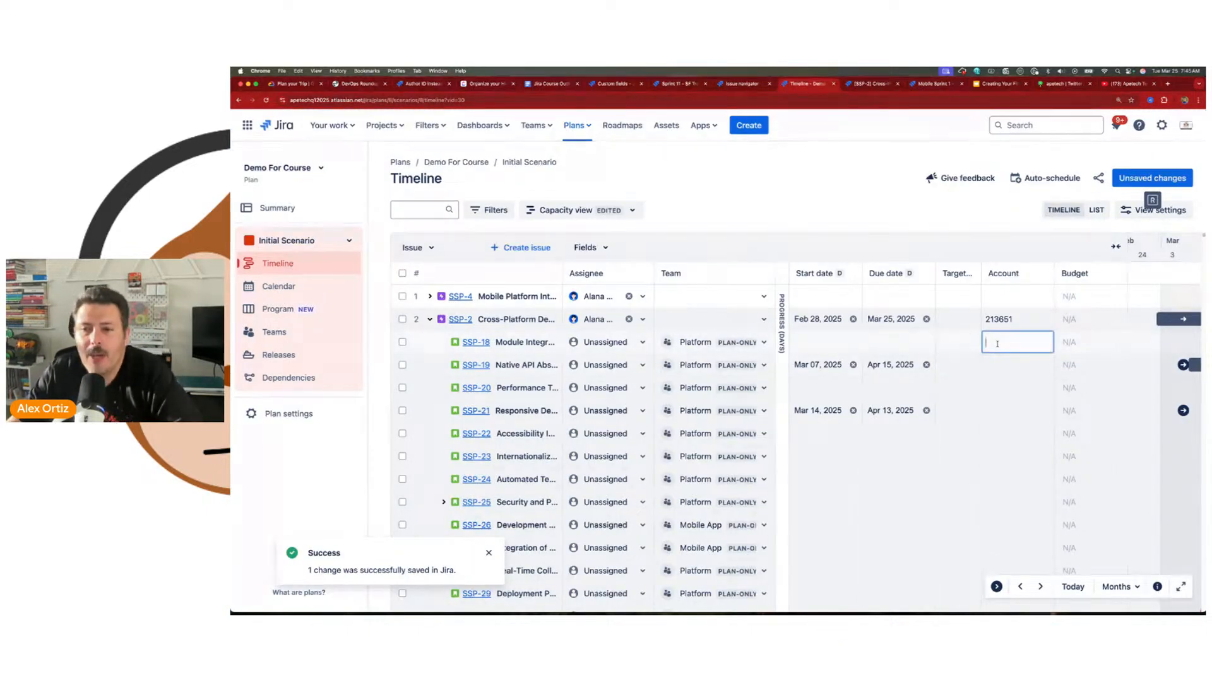
text(56165)
key(Return)
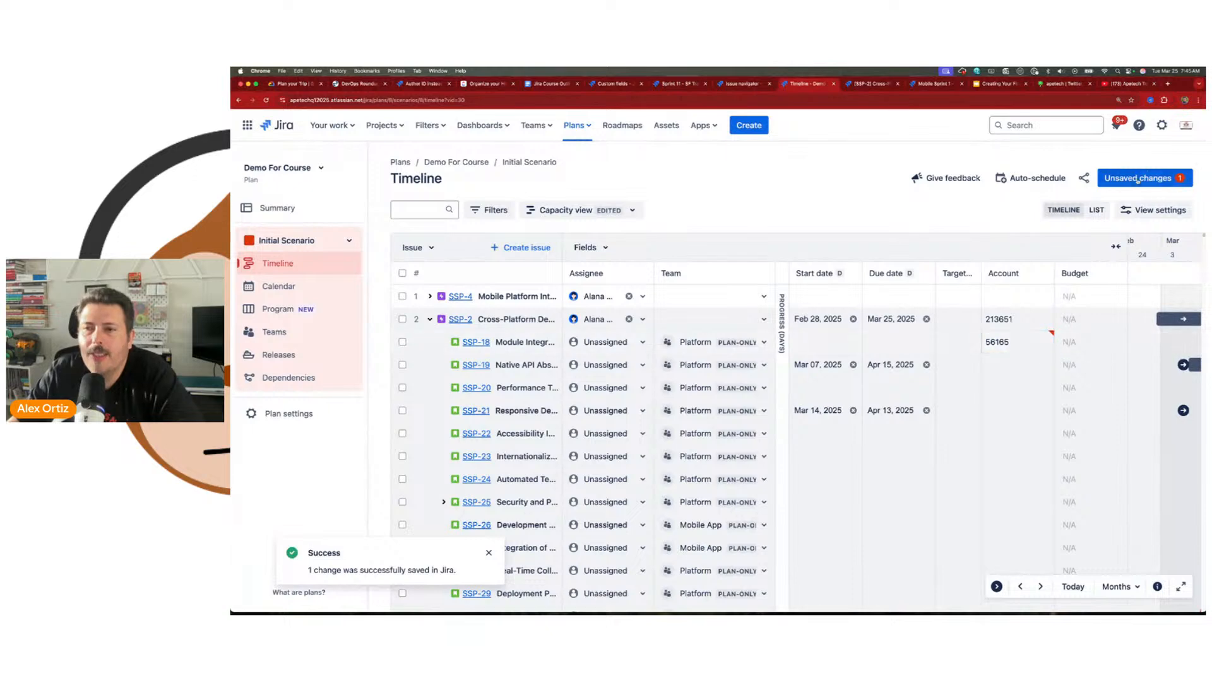
Step: Read the update notifications hint, turn notifications off, and save SSP-18's account change to Jira
click(1137, 178)
drag(323, 407, 409, 409)
mouse_move(411, 411)
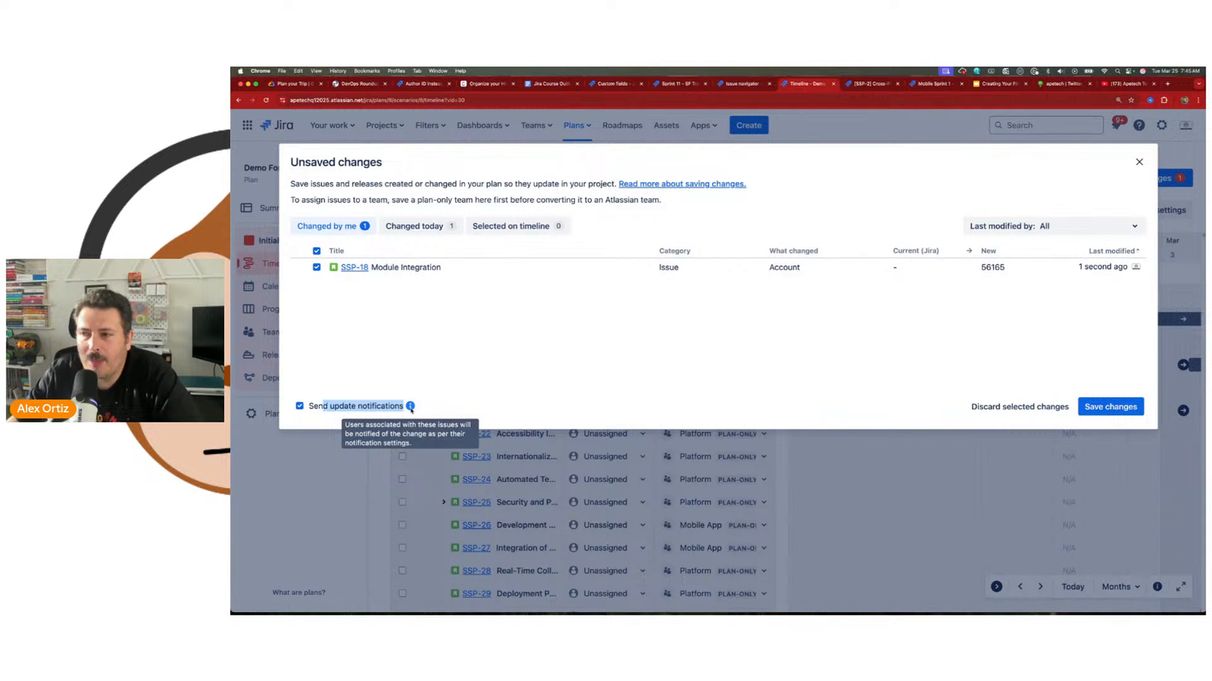
click(300, 407)
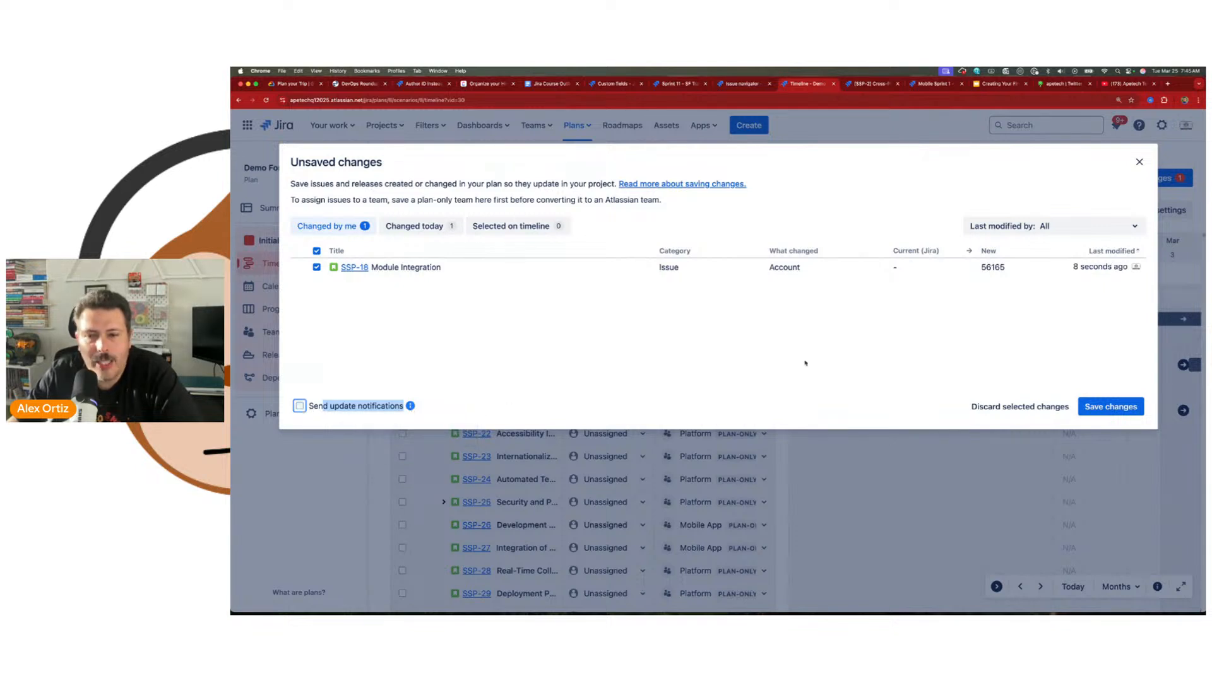
click(1105, 412)
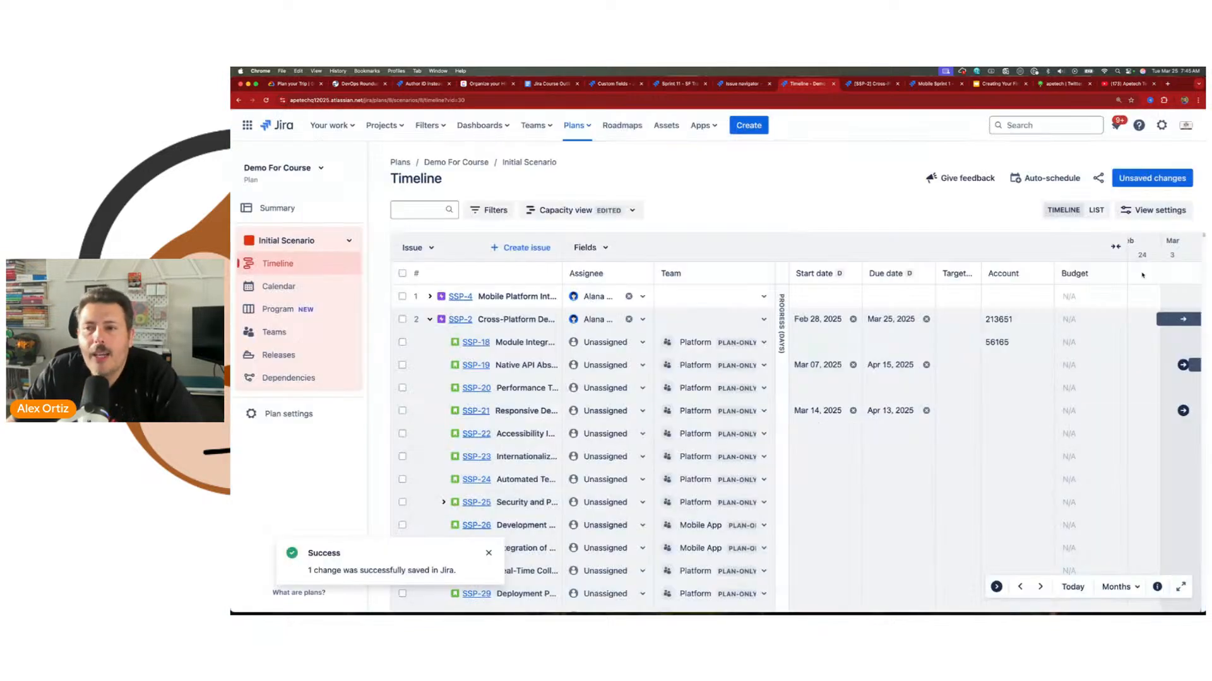
Step: Collapse the fields section to widen the timeline chart, and shift the chart back to start at February
click(1151, 212)
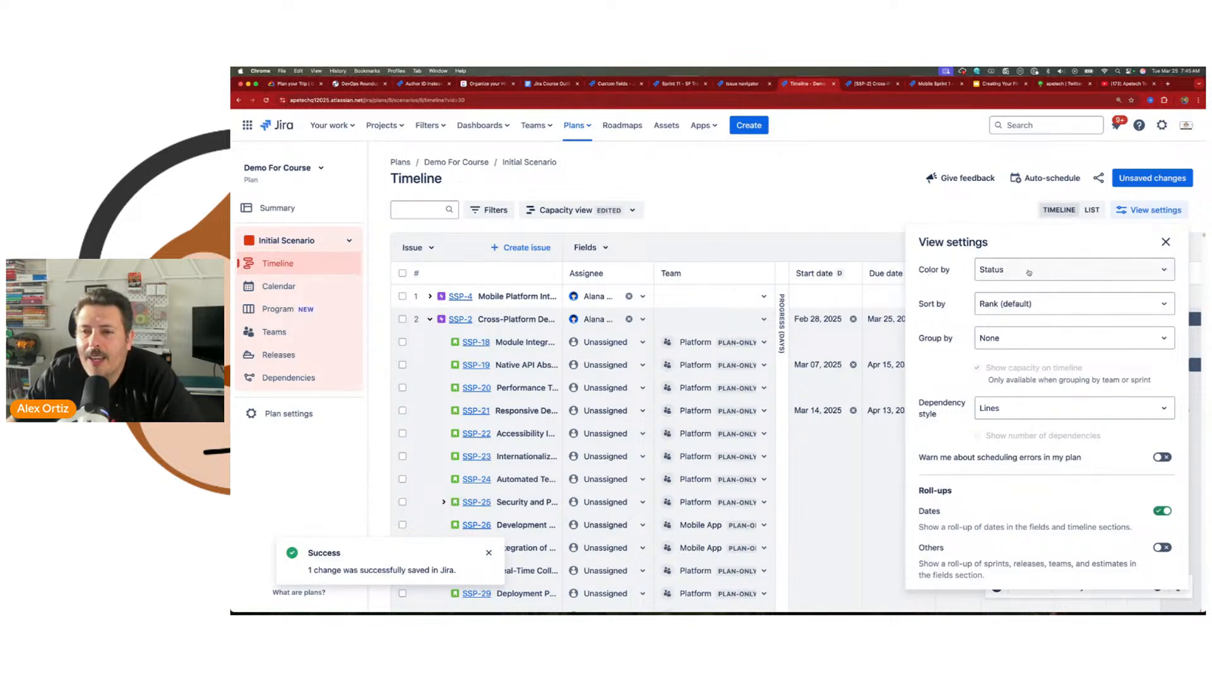
key(Escape)
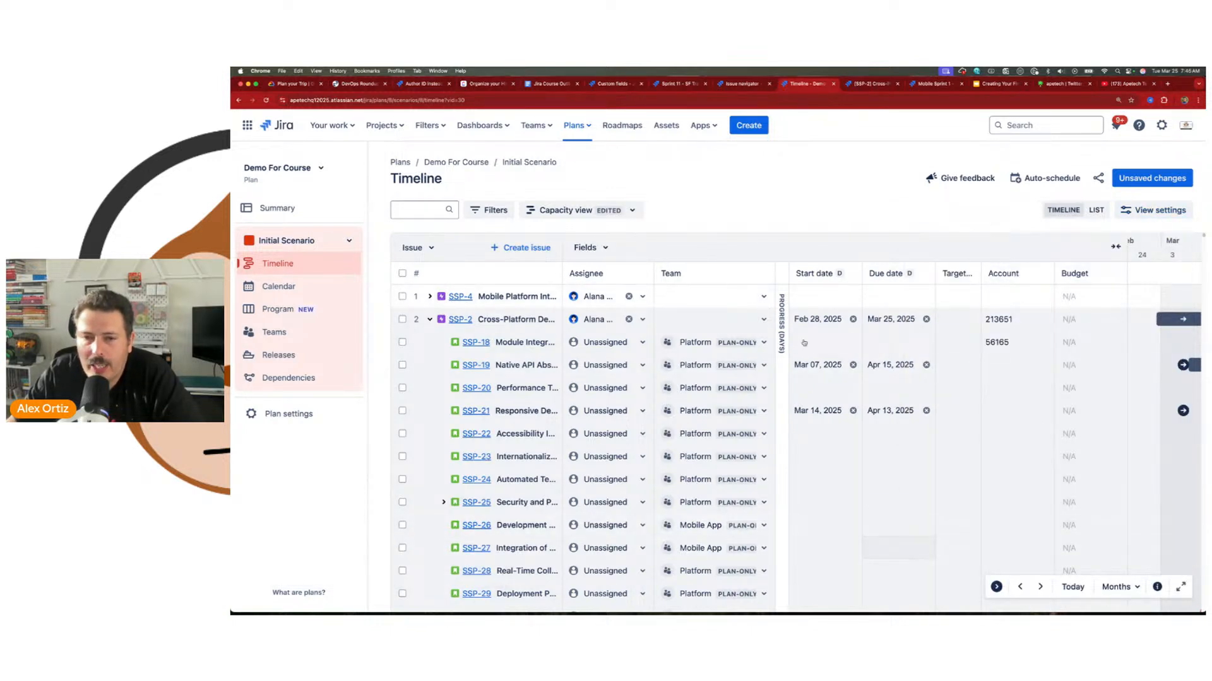
click(1114, 246)
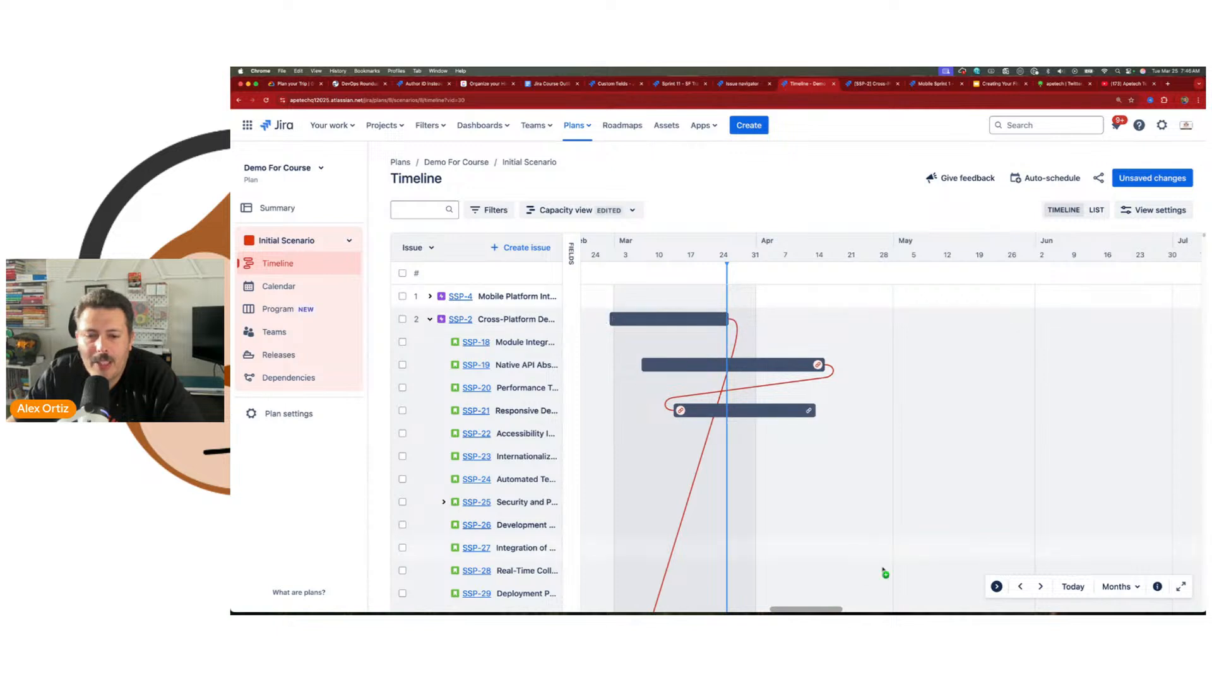
drag(819, 610, 798, 607)
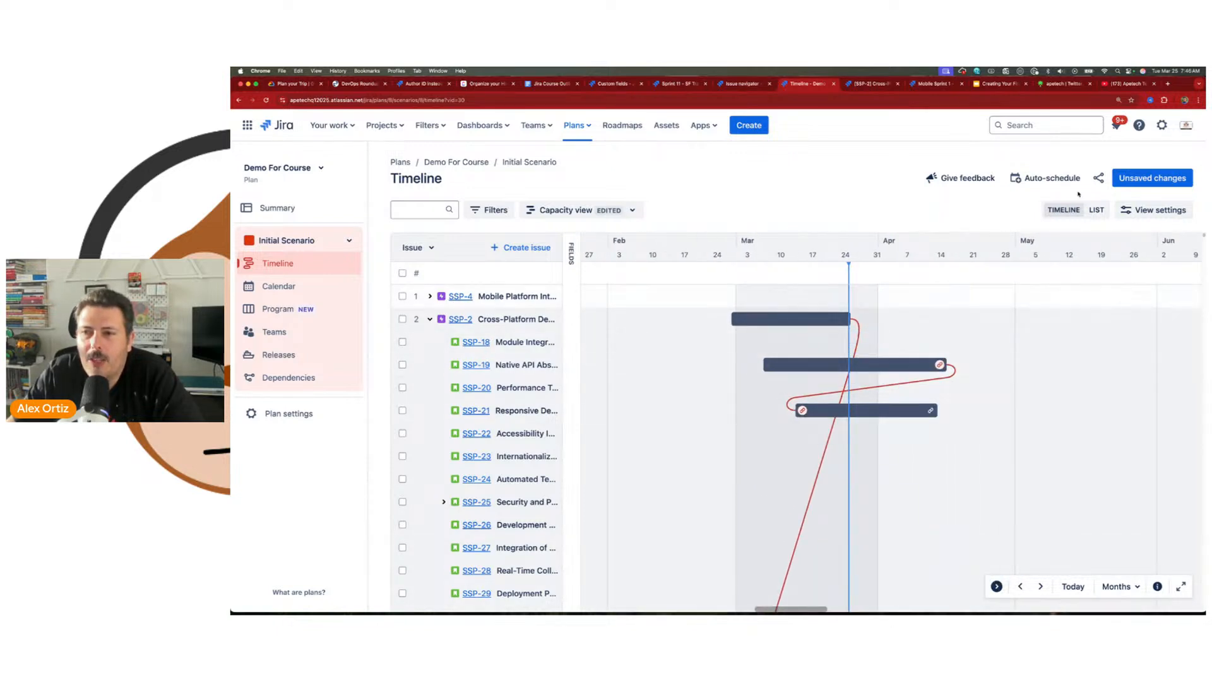
Step: Color the timeline bars by epic and look over the available sorting options
click(1153, 211)
click(1022, 271)
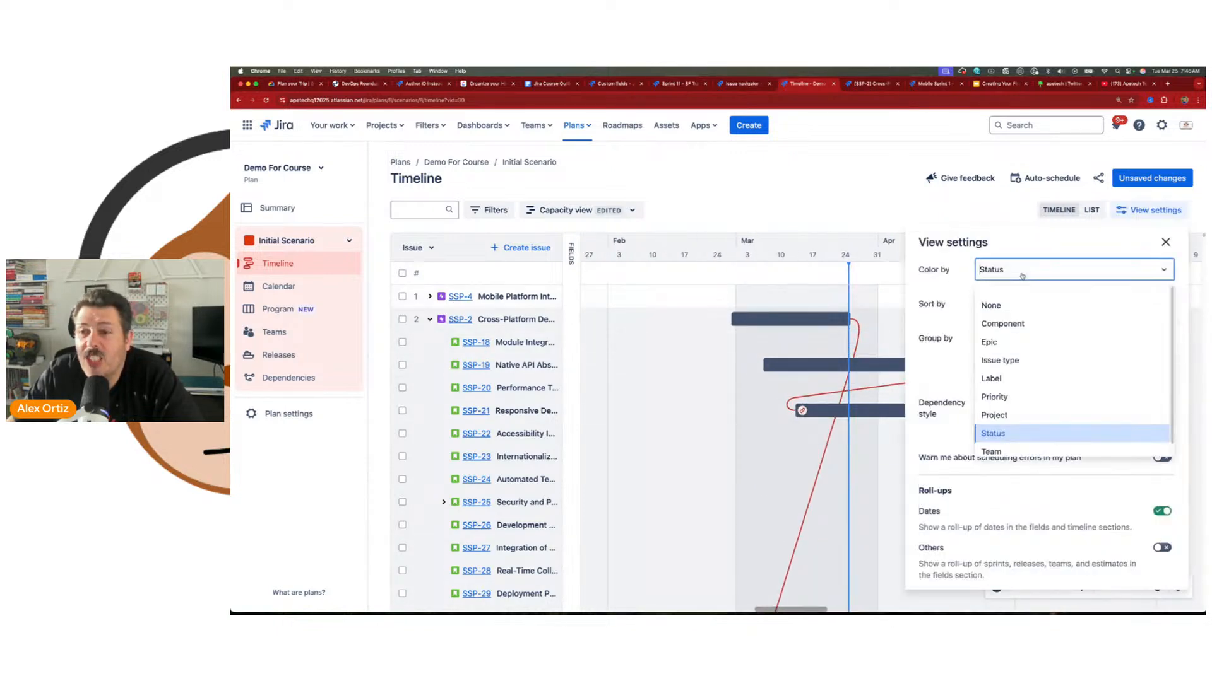
click(1010, 342)
click(1060, 304)
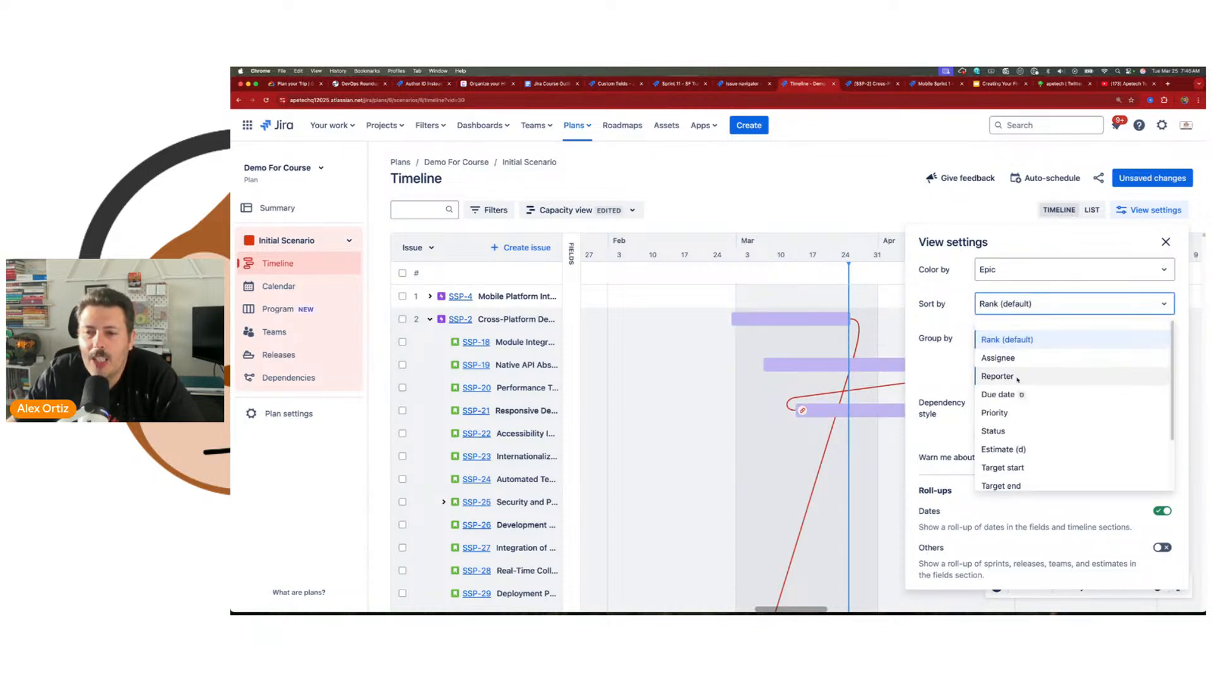
Step: Color the timeline bars by issue type and add a green color for all Bug issue types
click(1013, 276)
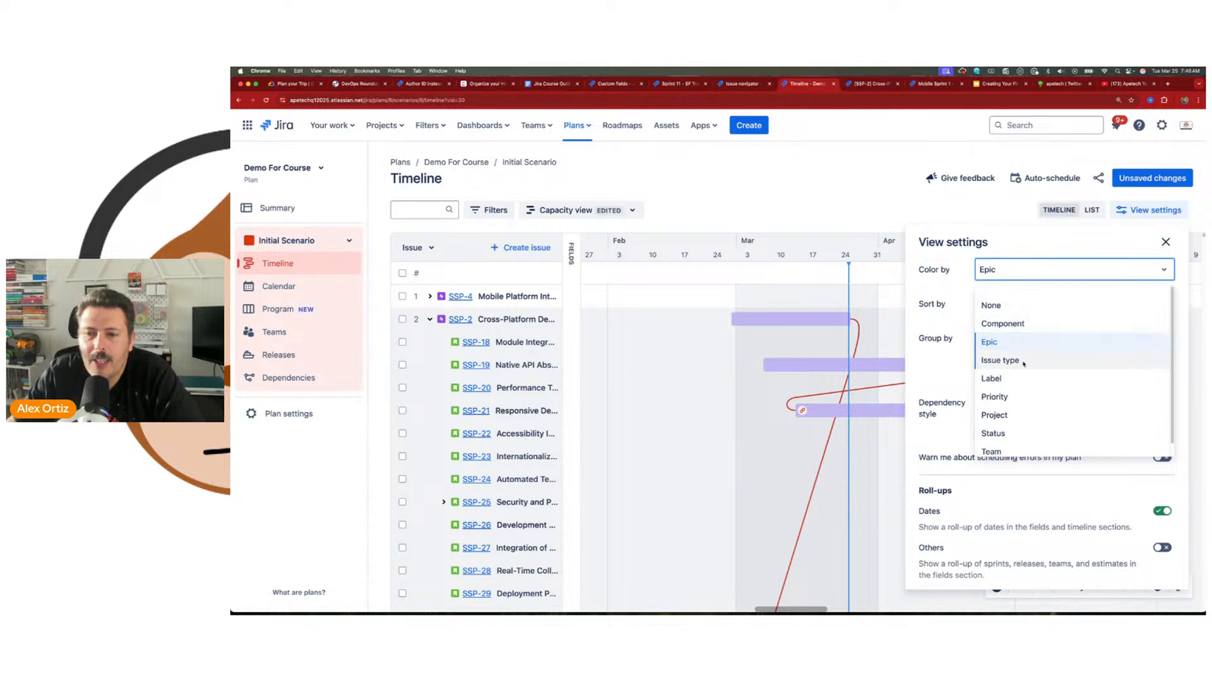
click(1023, 362)
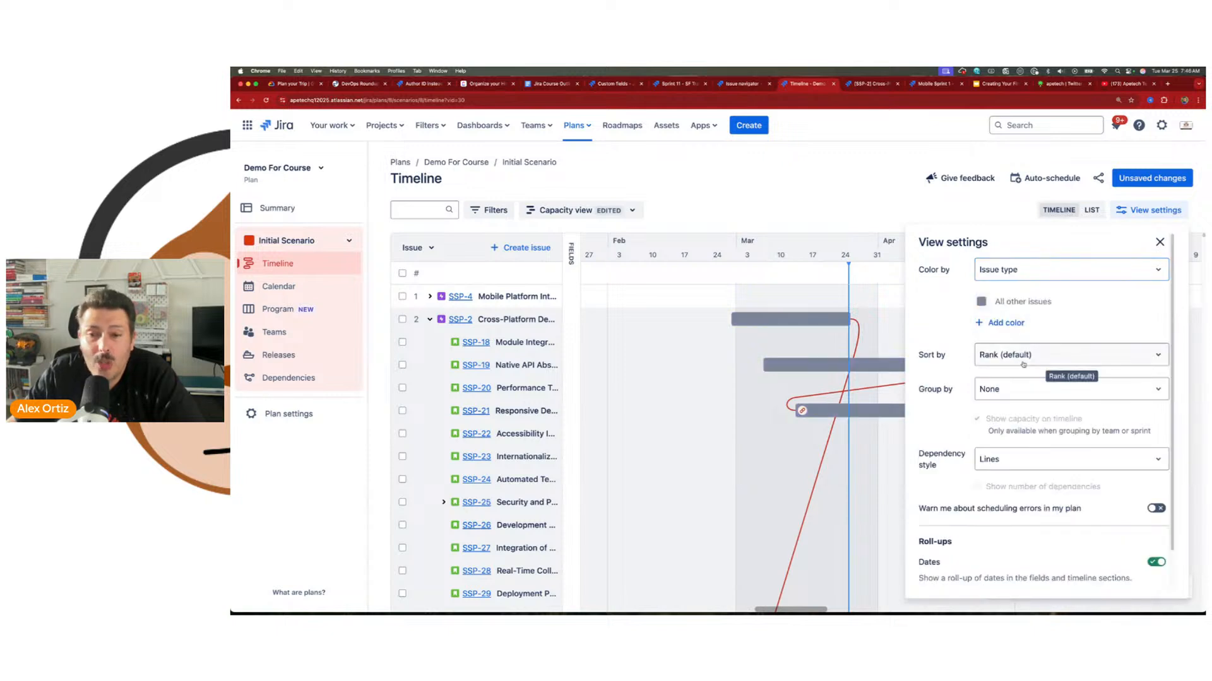
click(997, 324)
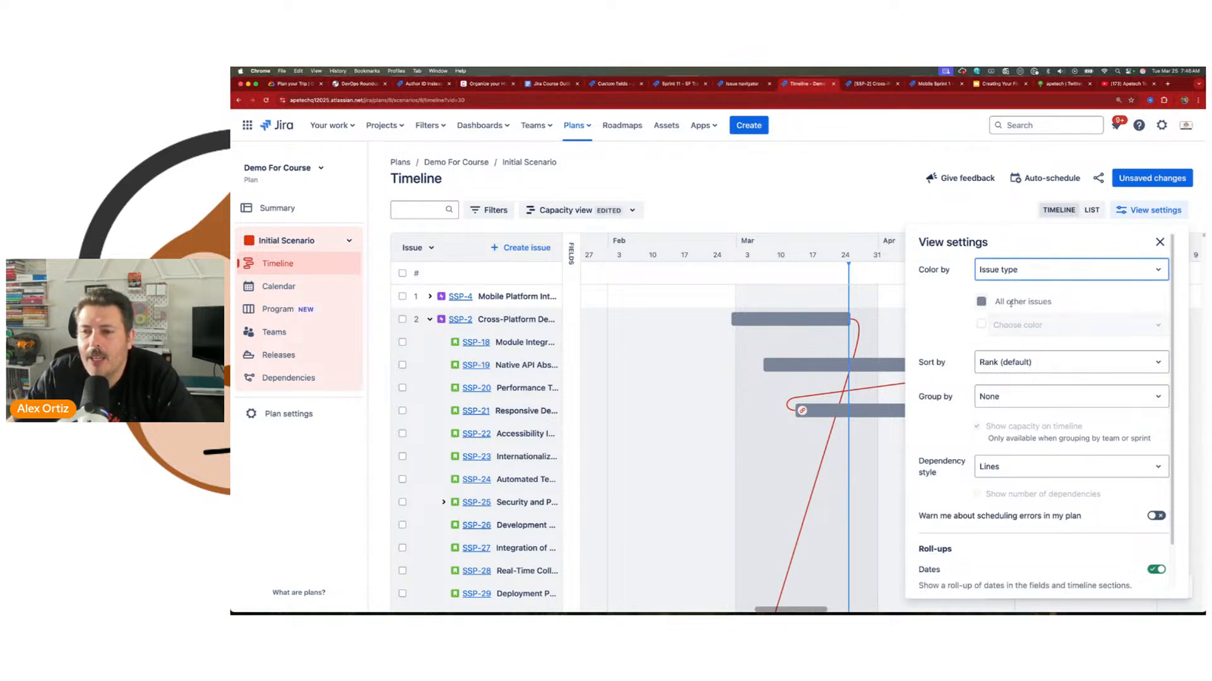
click(981, 325)
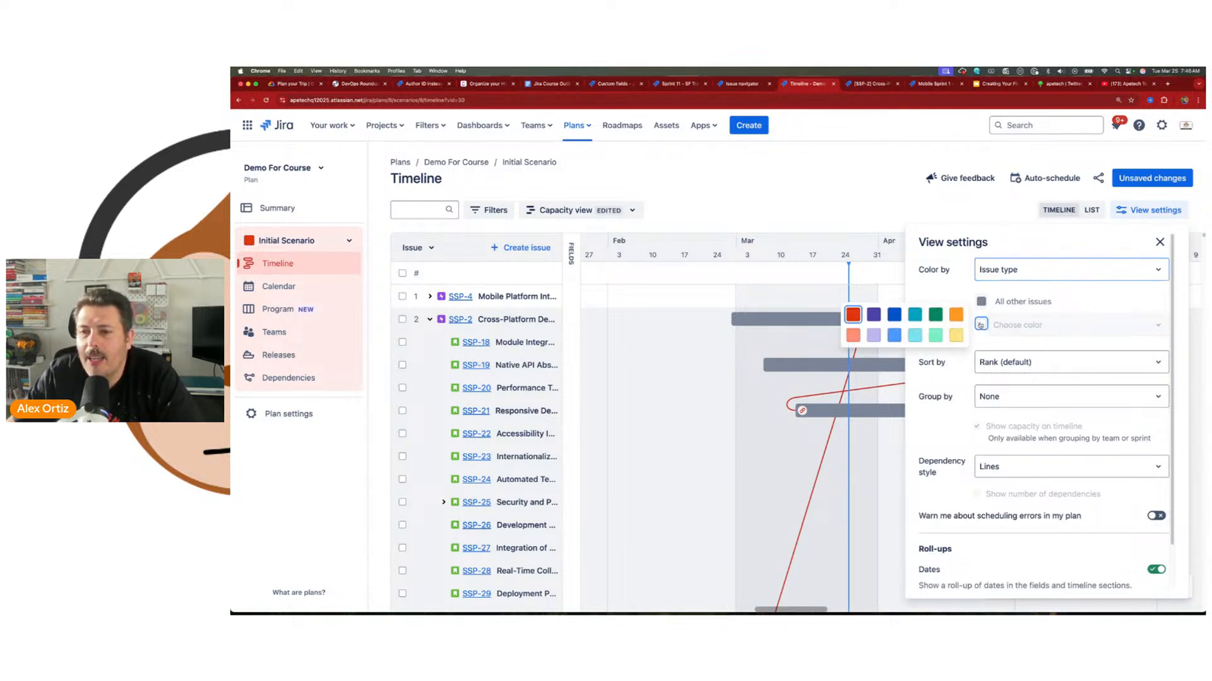
click(925, 316)
click(1012, 325)
click(1025, 359)
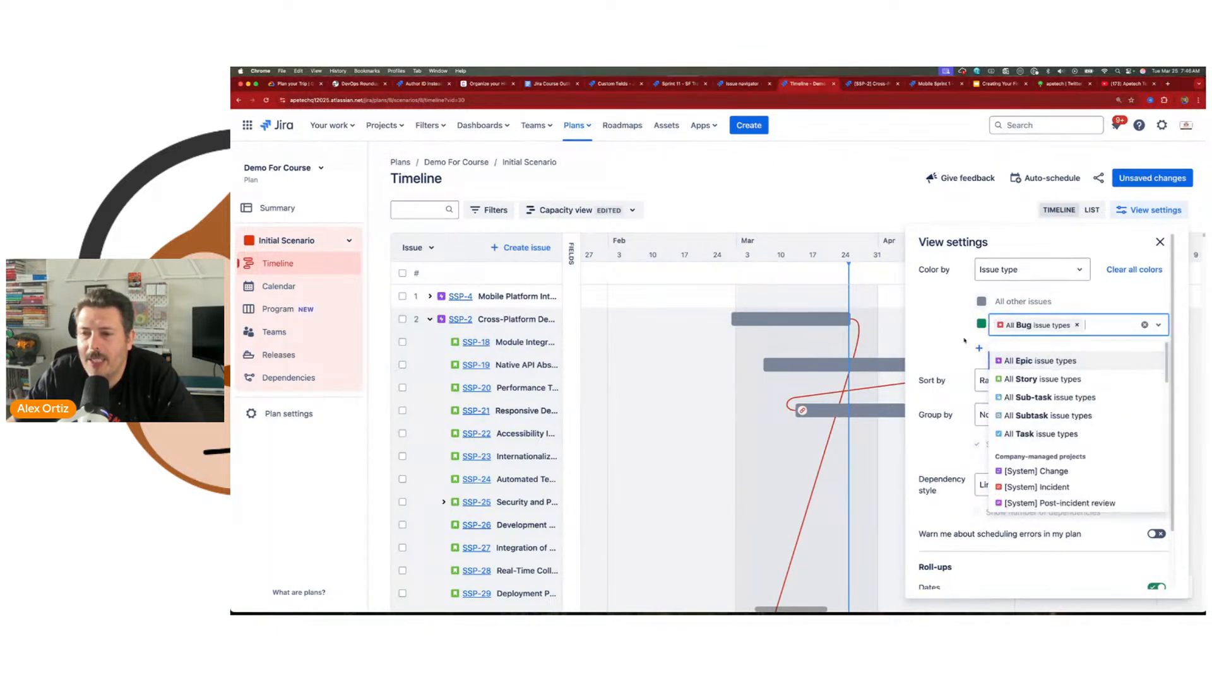
click(954, 337)
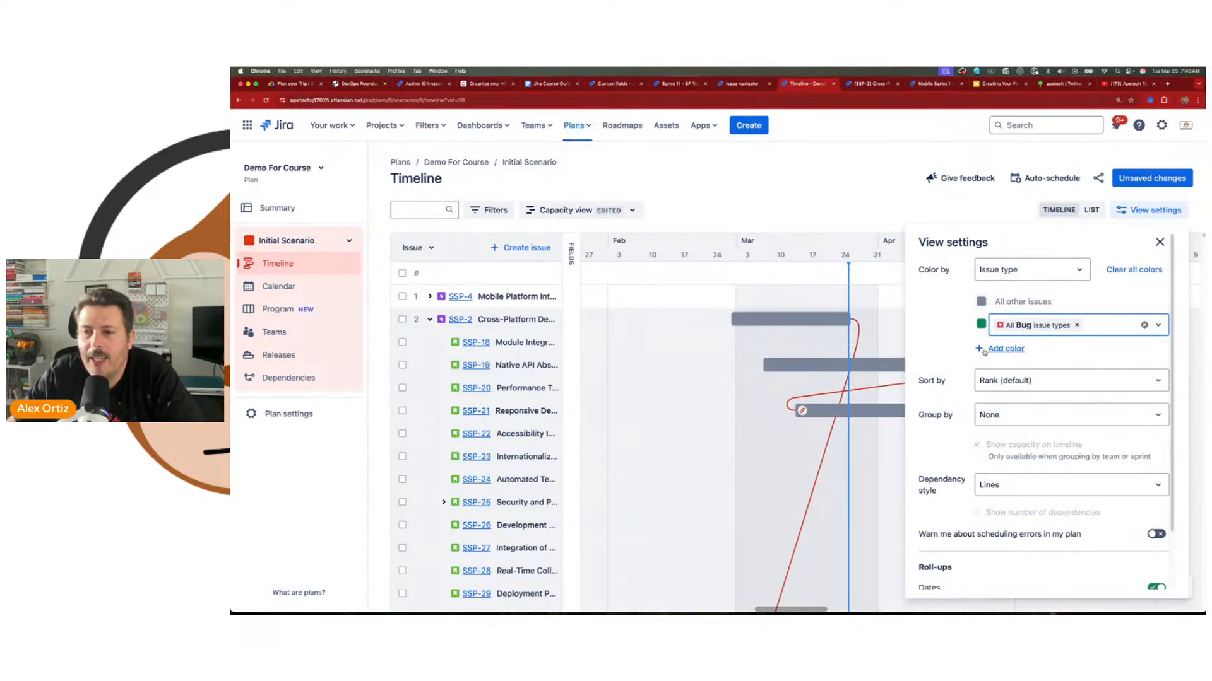
Step: Add a dark purple color for all Story issue types
click(979, 349)
click(980, 350)
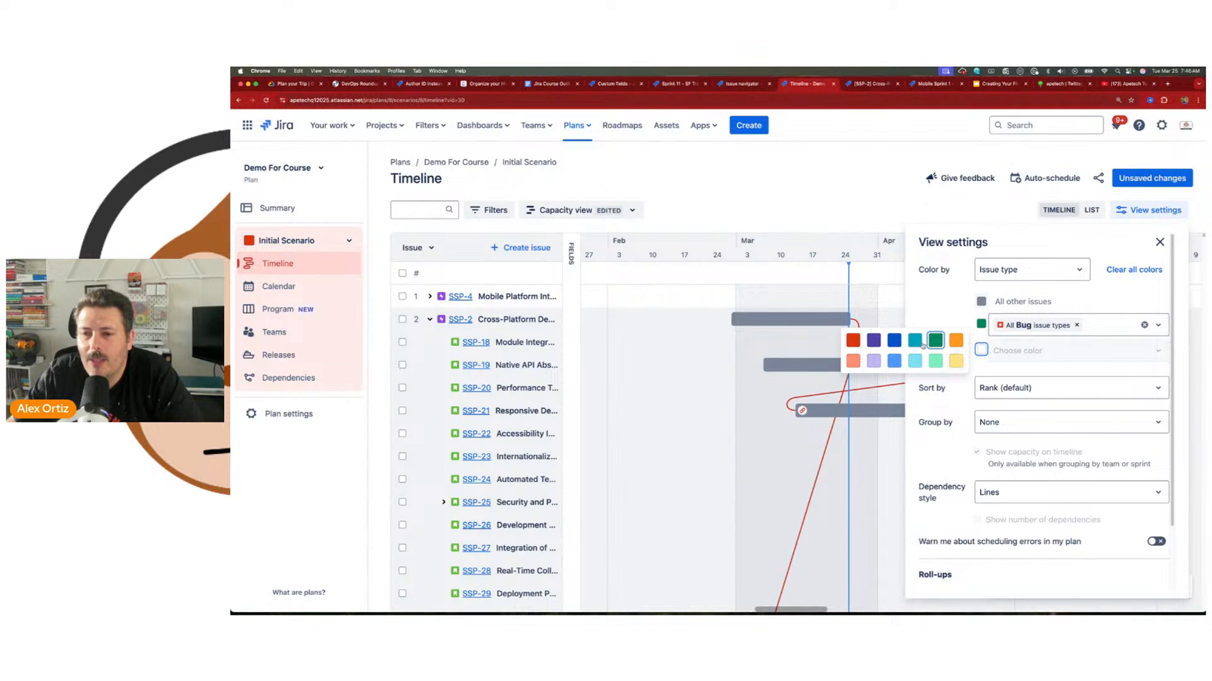
click(873, 340)
click(1060, 350)
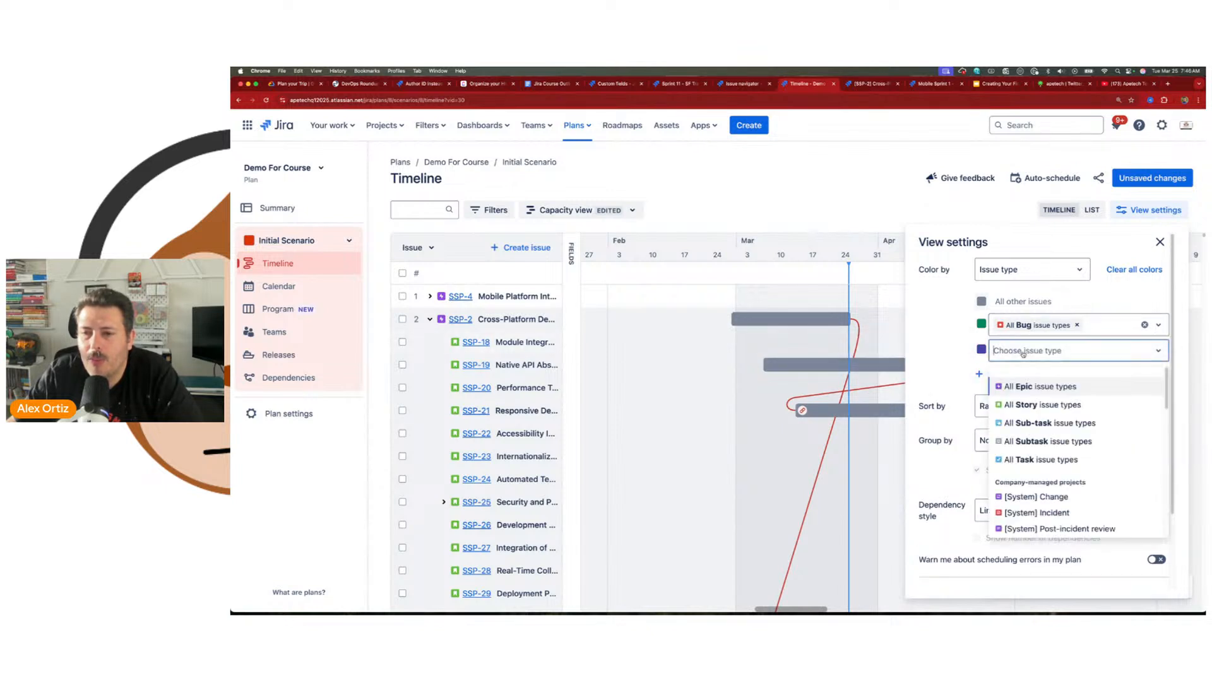
click(1041, 405)
key(Escape)
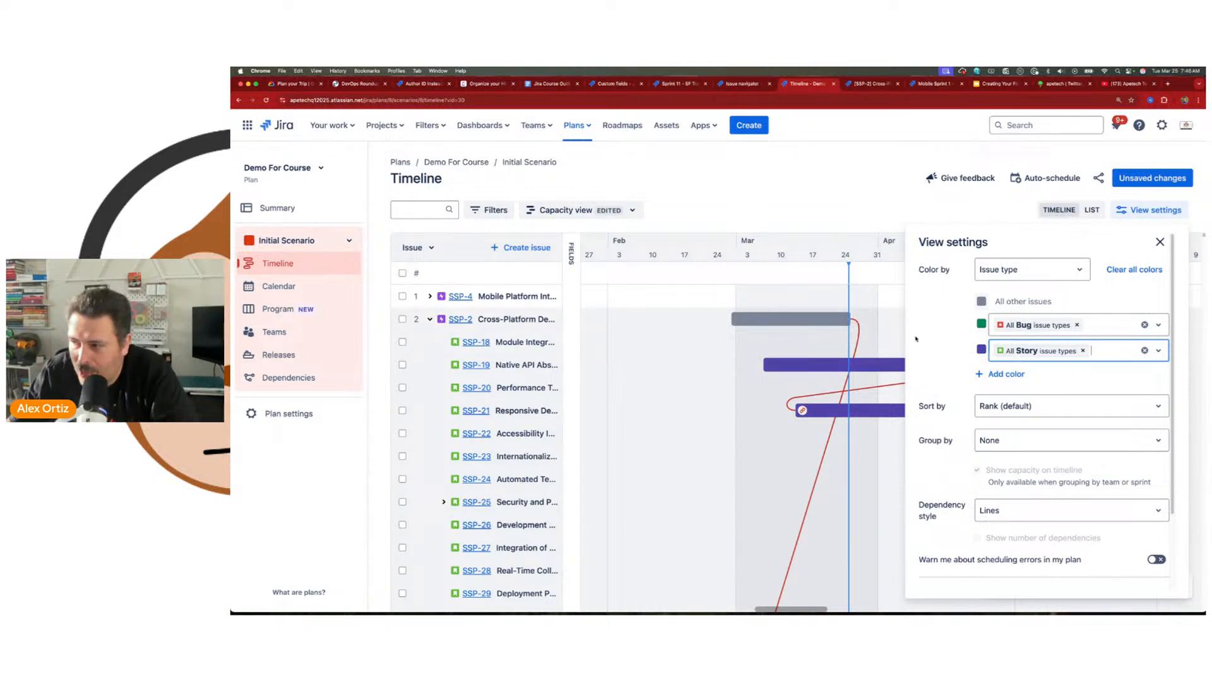
Step: Color the timeline bars by label and add an orange color for the VIP label
click(1035, 280)
click(1060, 377)
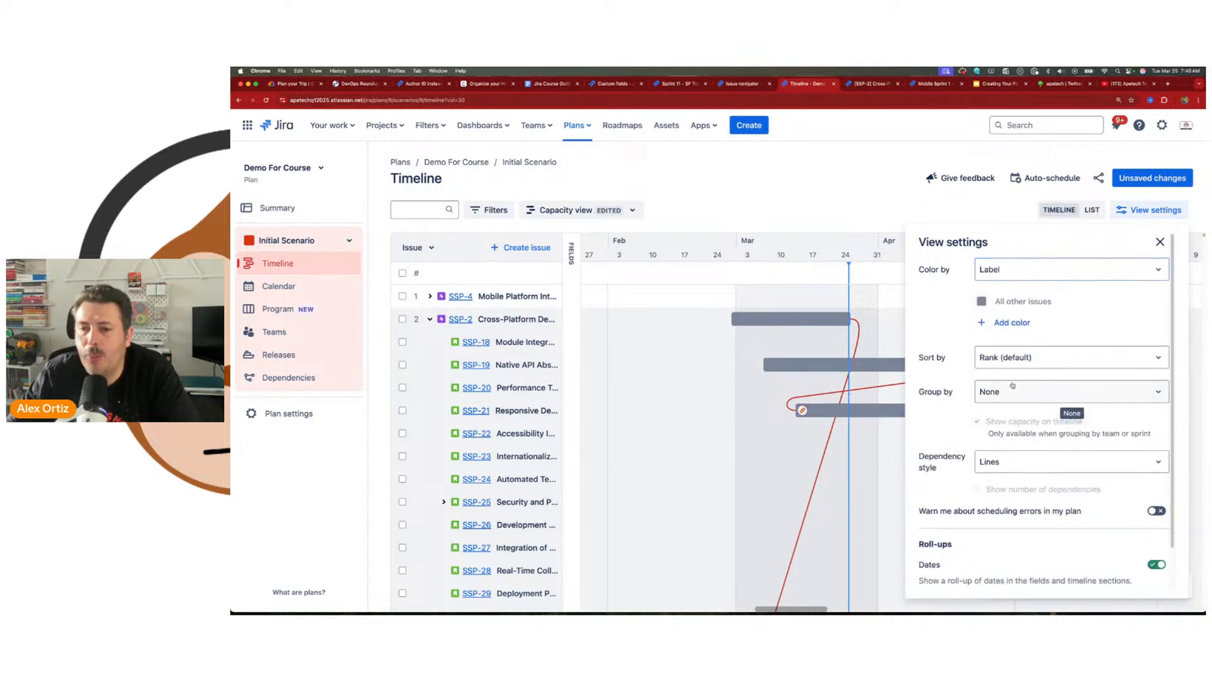
click(1008, 323)
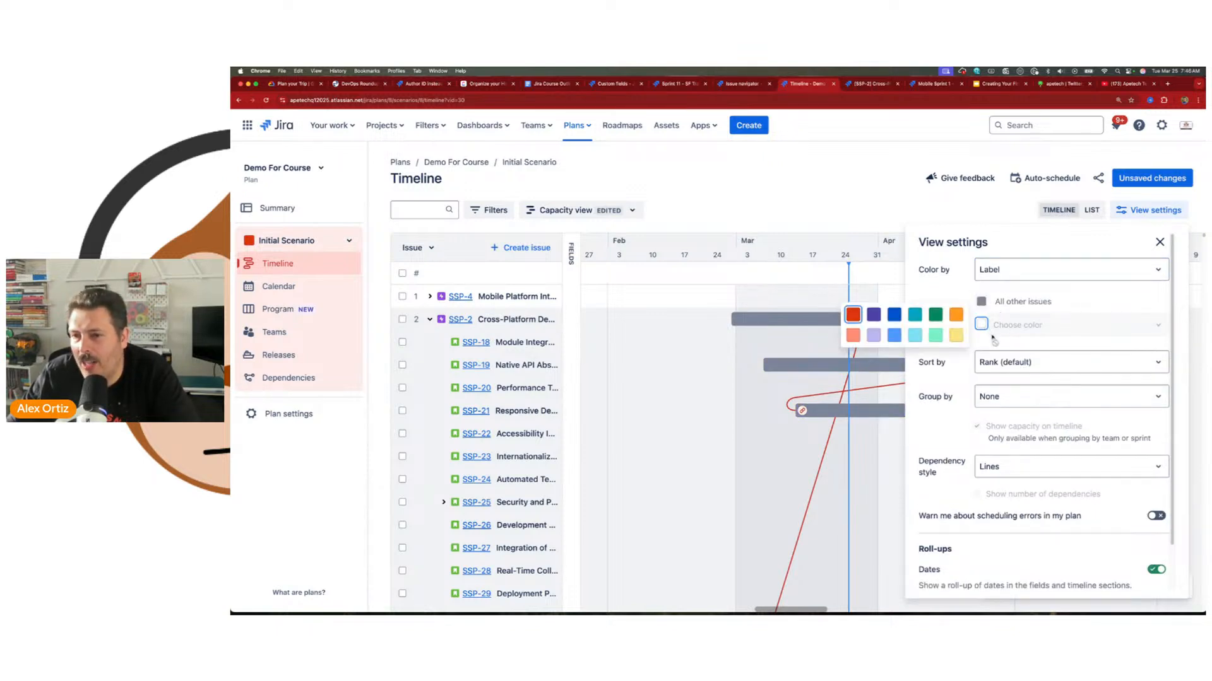
click(955, 315)
click(1010, 324)
click(1017, 355)
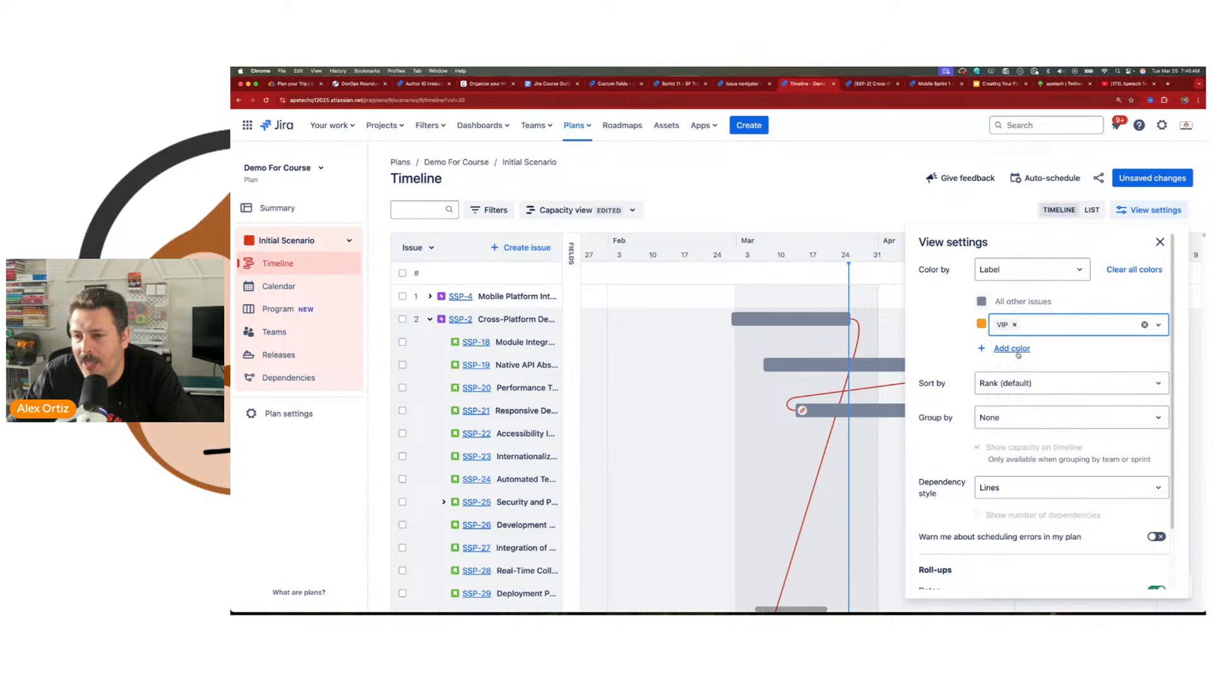
Step: Try coloring the timeline bars by priority, look over the other coloring options, and switch back to label
click(1008, 277)
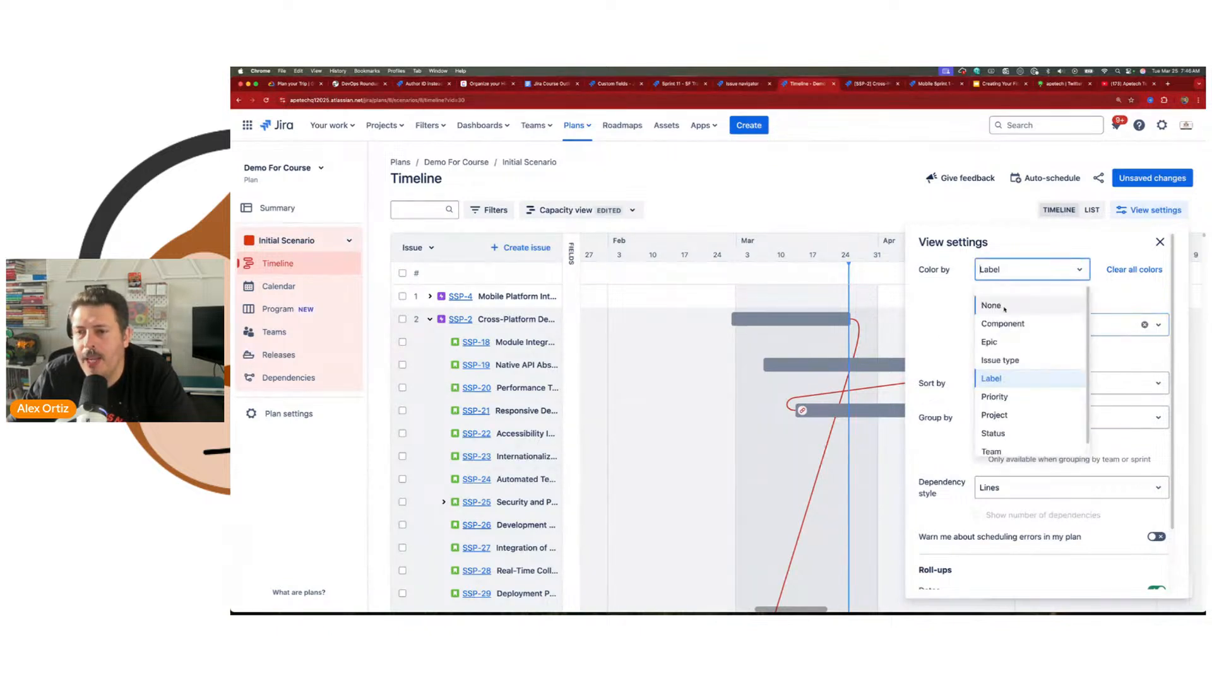
click(1020, 399)
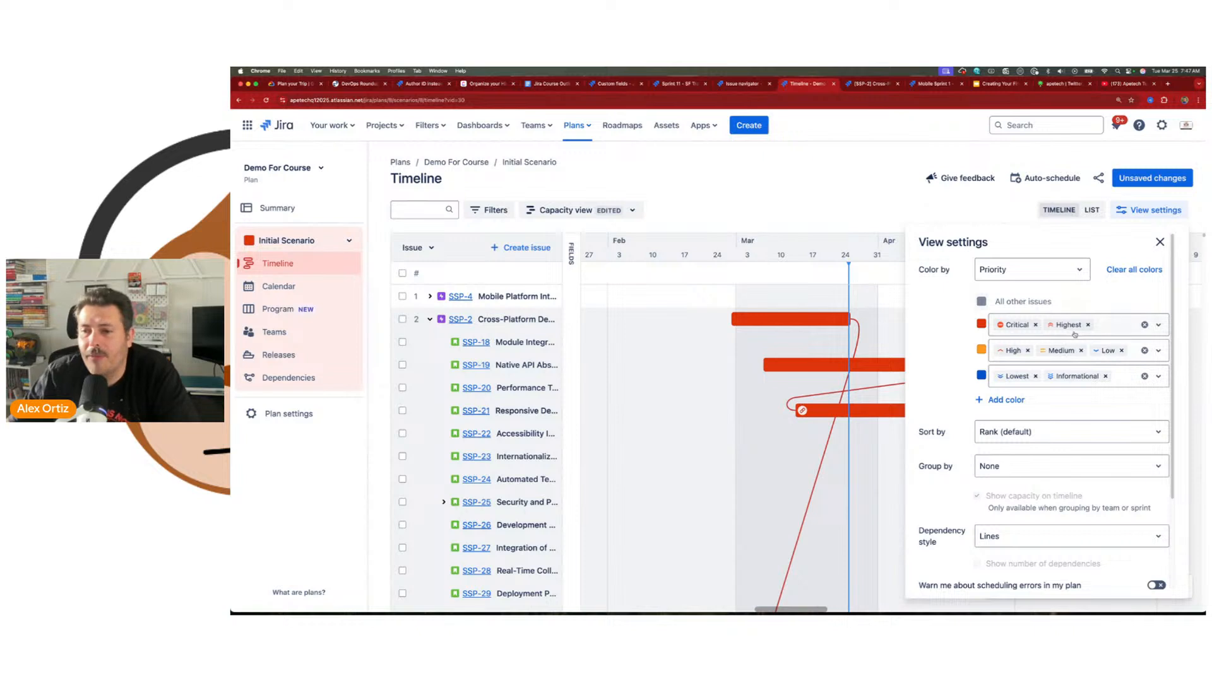
click(1053, 273)
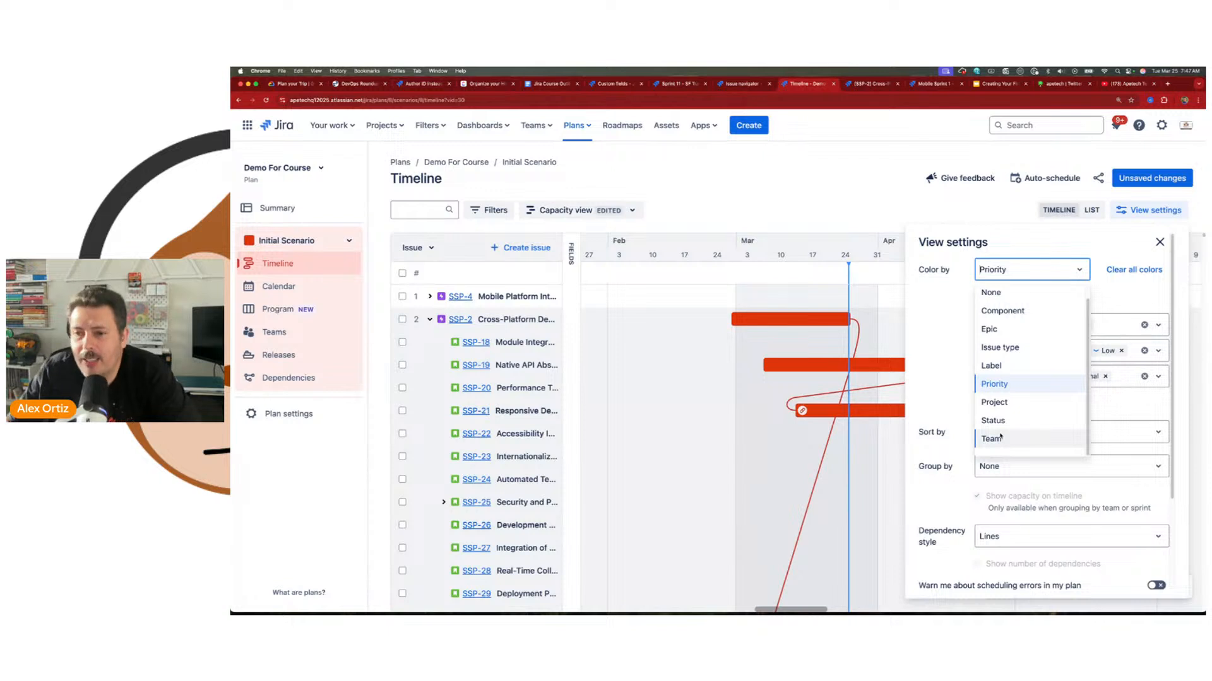
scroll(1000, 436, up, 1)
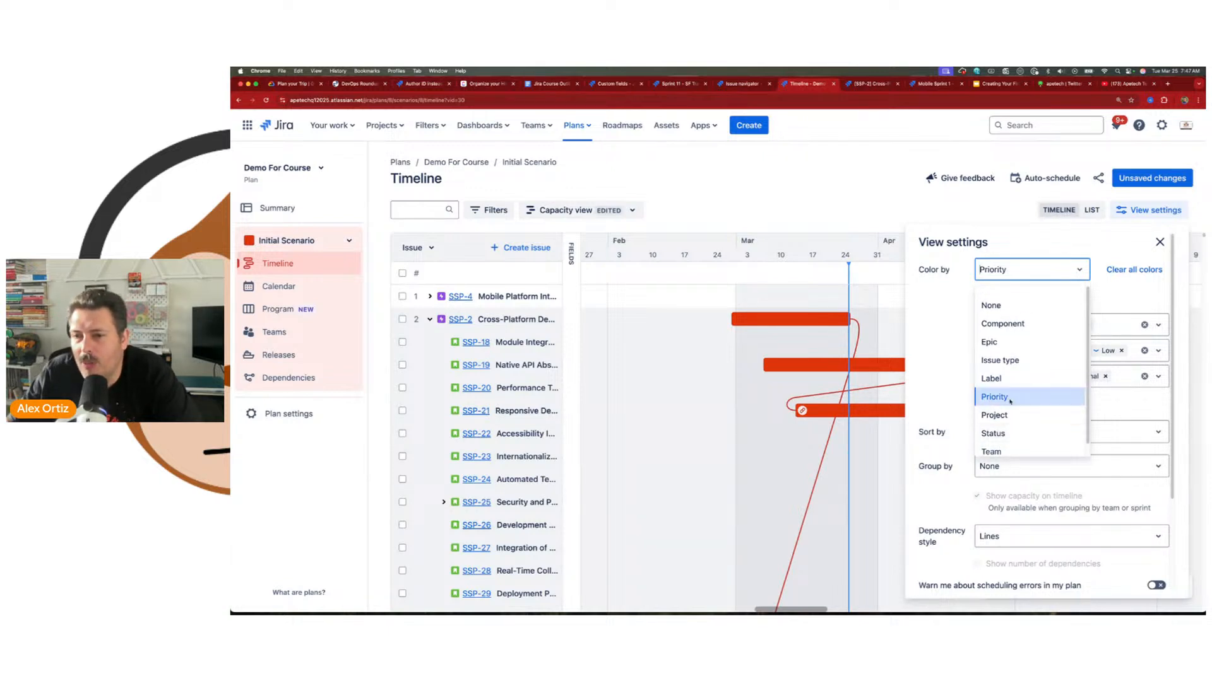
click(1016, 379)
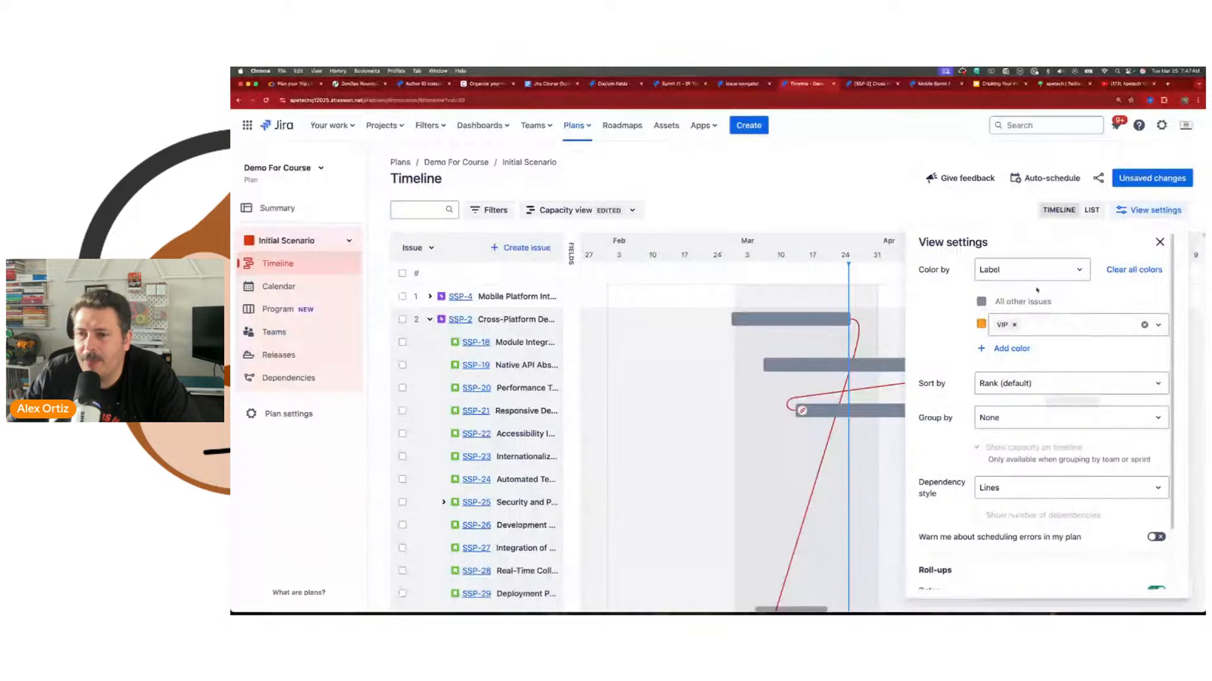
Step: Look through the fields by which the timeline issues can be sorted, leaving the sorting on rank
click(1005, 380)
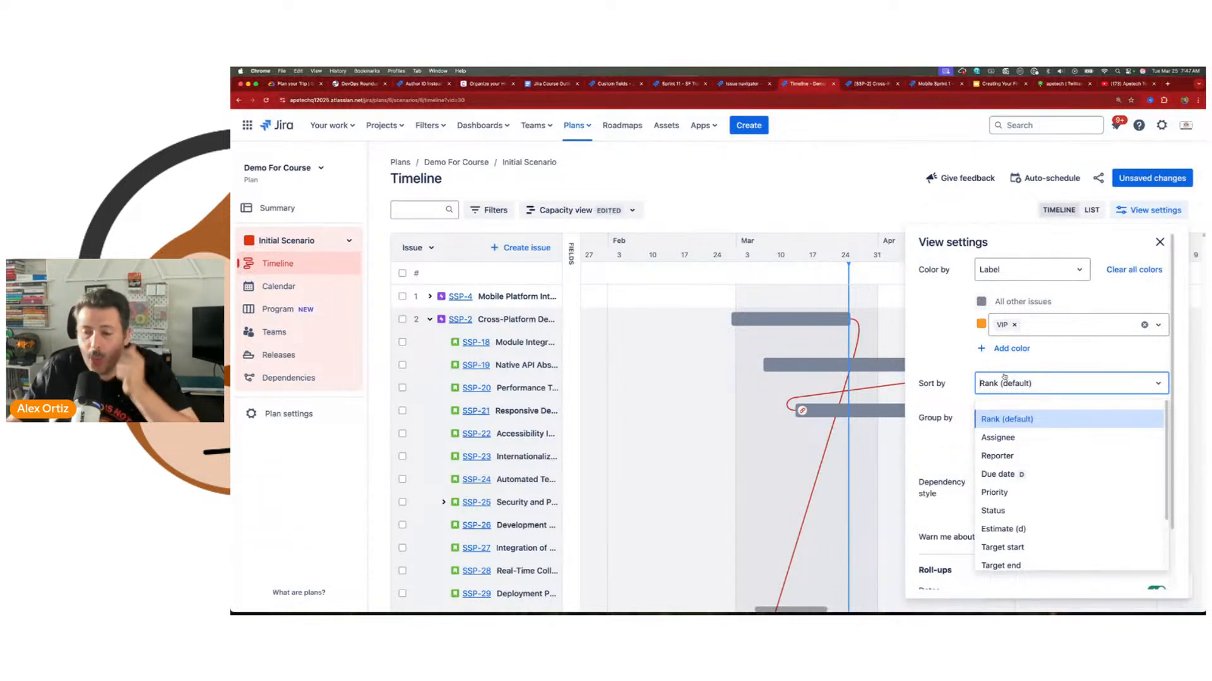
scroll(1044, 481, down, 3)
scroll(1043, 481, up, 3)
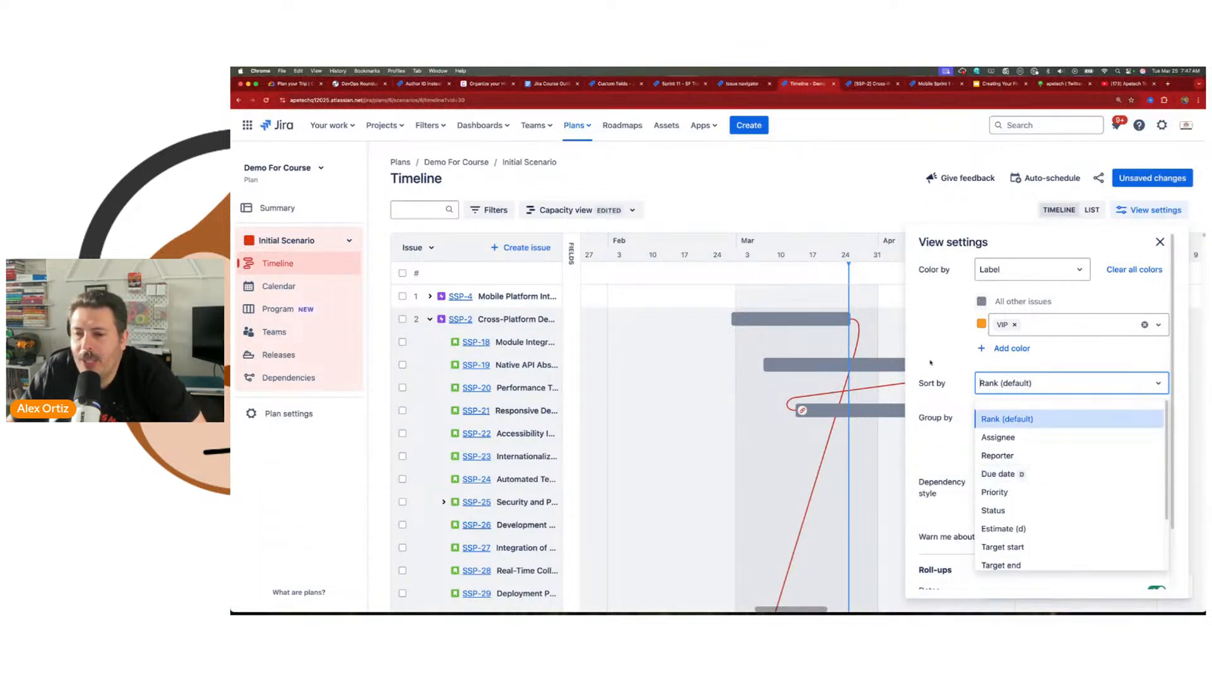
click(757, 295)
Step: Rank story SSP-22 first under epic SSP-2, and move epic SSP-3 above SSP-2
drag(505, 434, 505, 318)
click(429, 319)
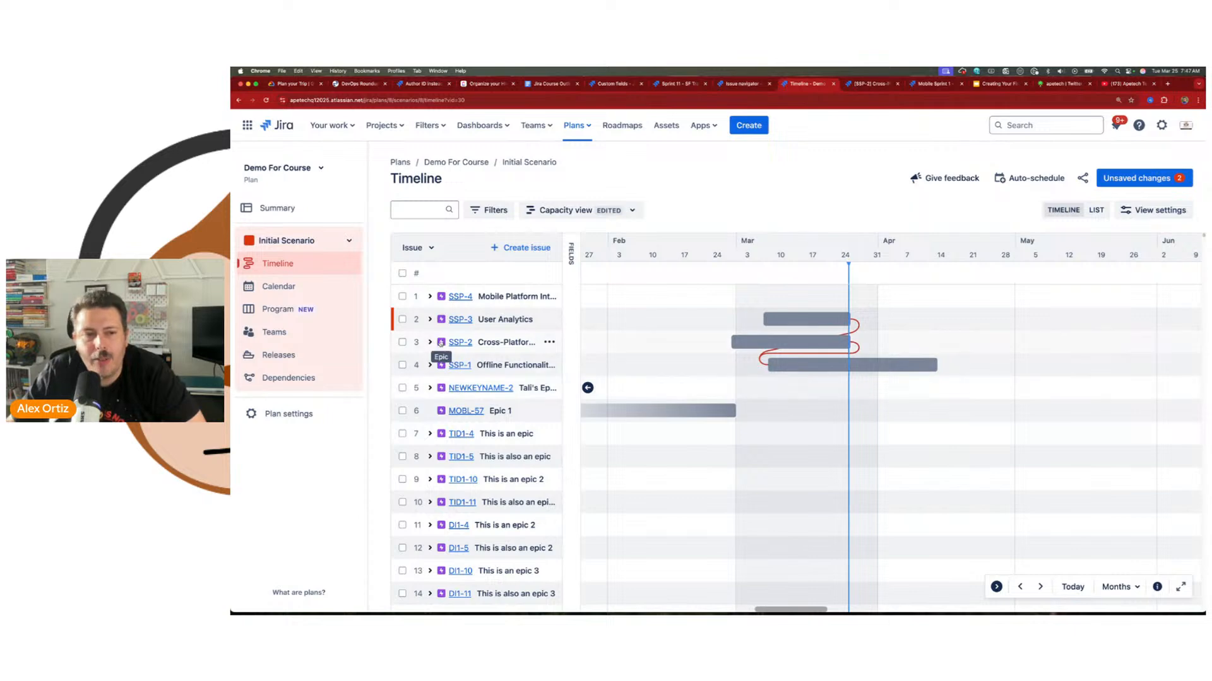
Step: Expand epic SSP-2 and its story SSP-25, and rank subtask SSP-47 above SSP-40
click(430, 342)
scroll(477, 392, down, 10)
scroll(467, 403, up, 7)
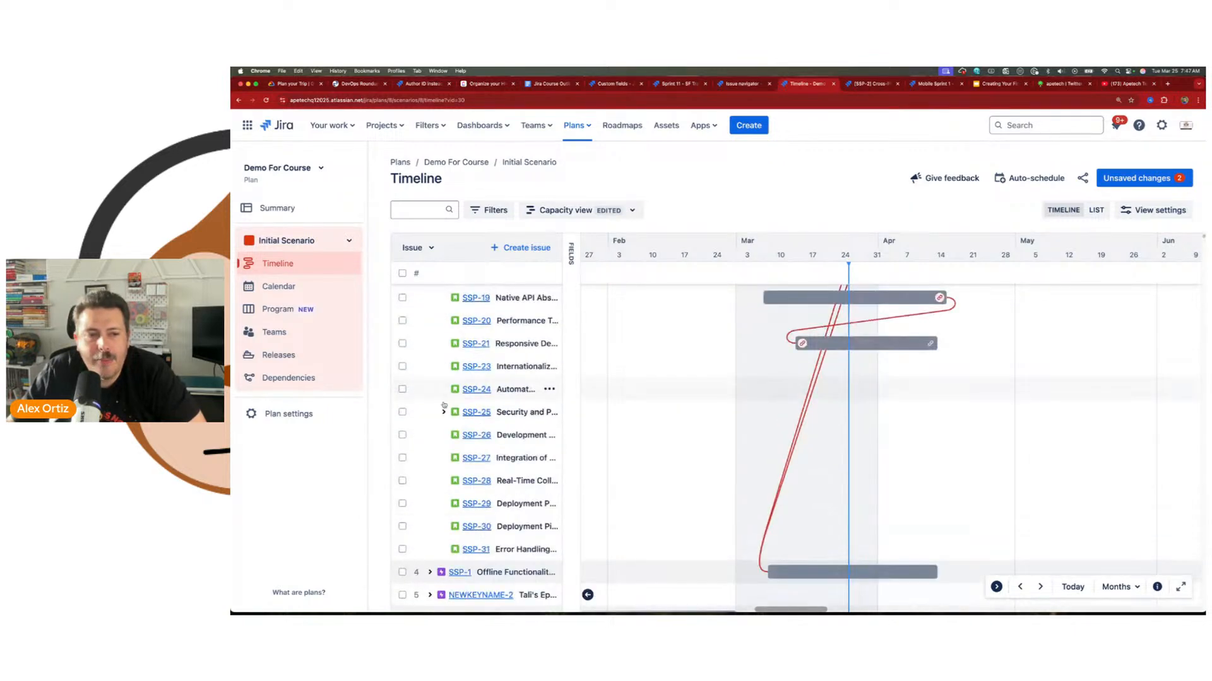
click(443, 412)
drag(500, 459, 510, 437)
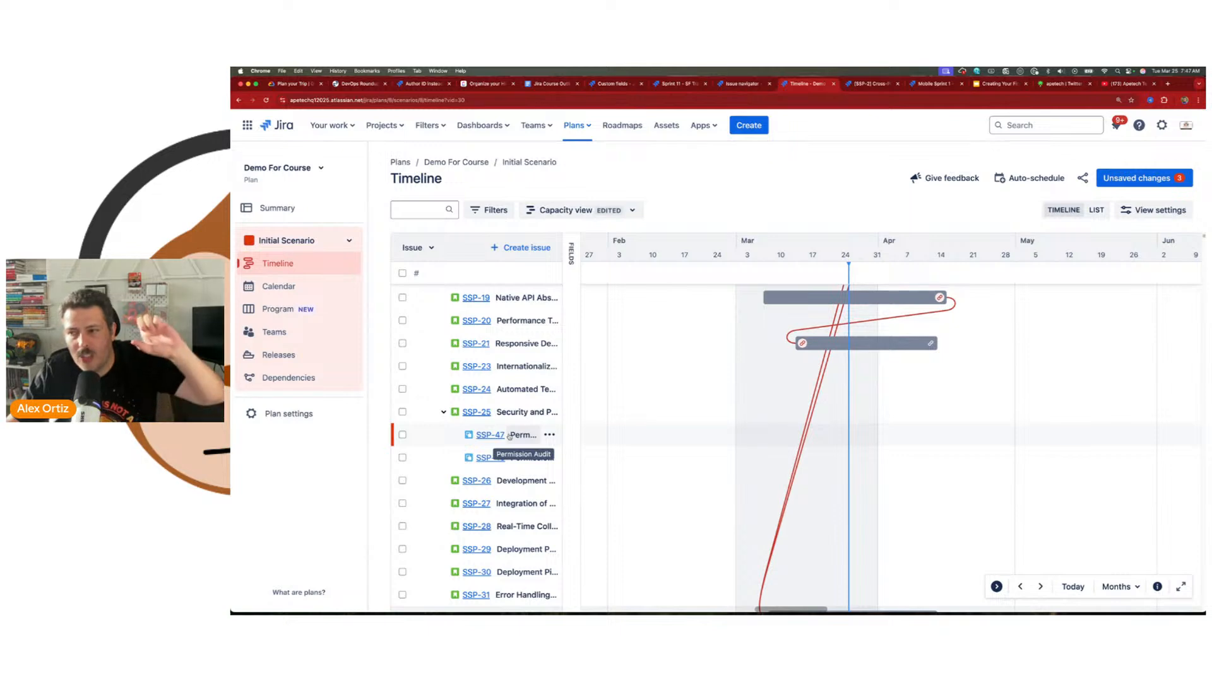
Step: Review the rank changes in the list of unsaved changes and close it without saving
click(1135, 178)
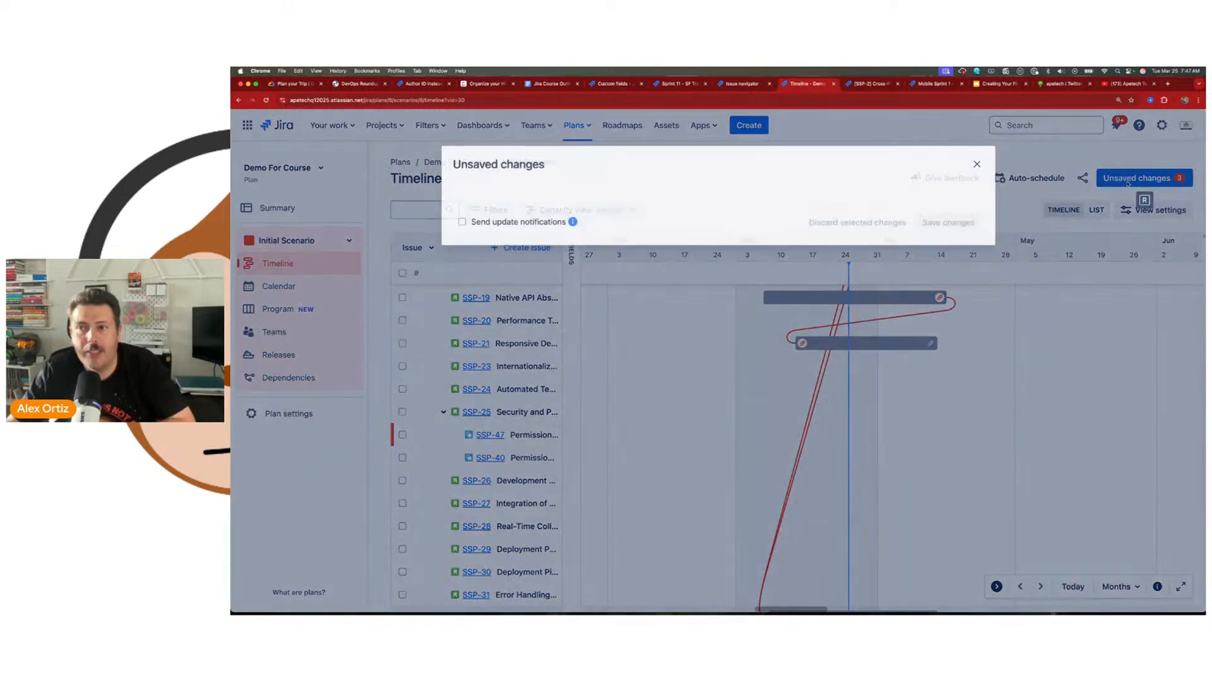
mouse_move(780, 262)
mouse_down()
mouse_move(783, 411)
mouse_move(777, 286)
mouse_up()
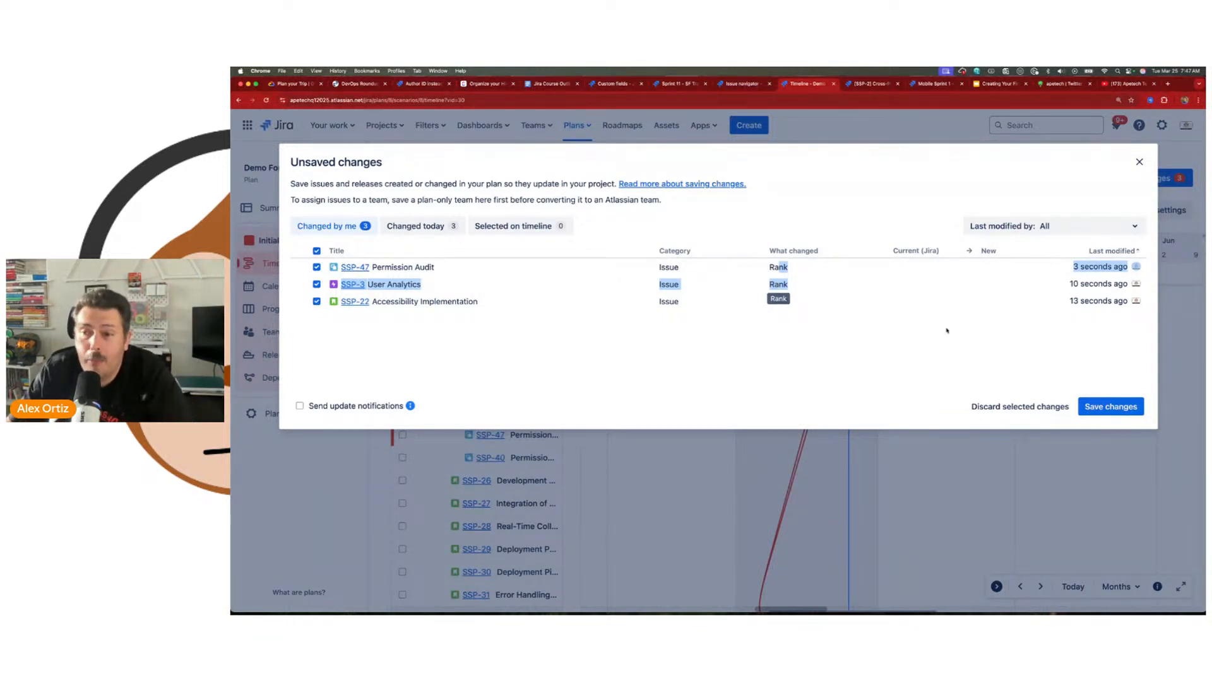
click(1139, 161)
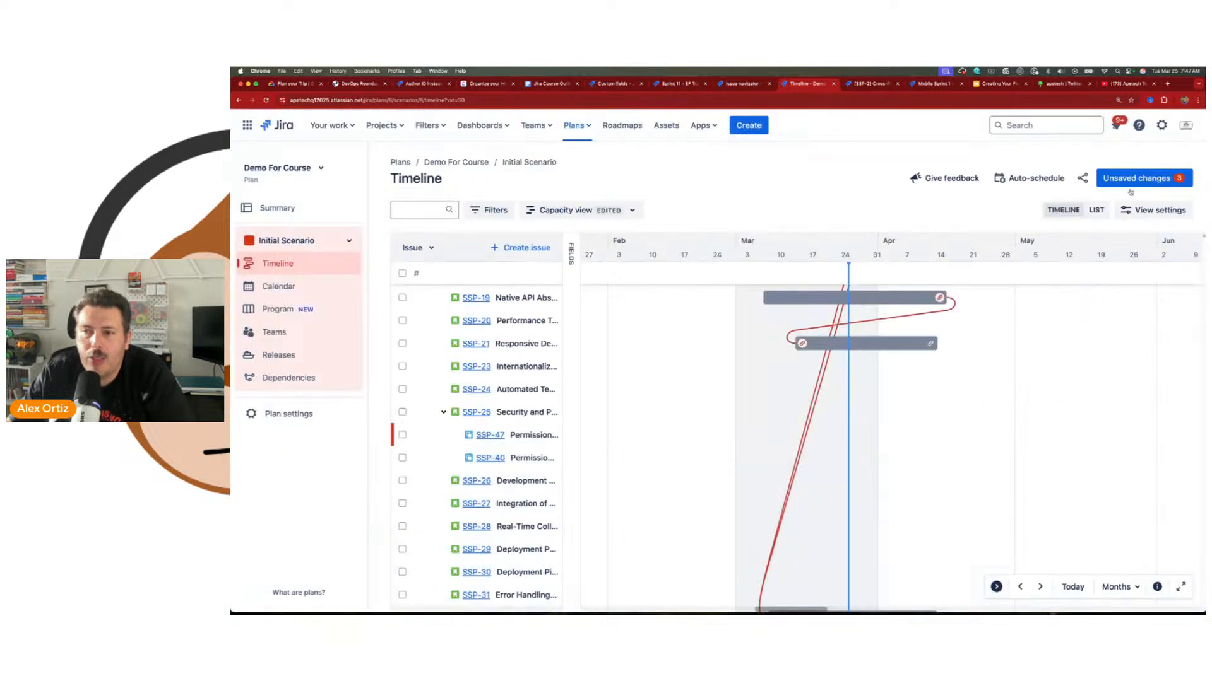
Step: Try sorting the timeline issues by priority and by due date
click(1148, 210)
click(1033, 388)
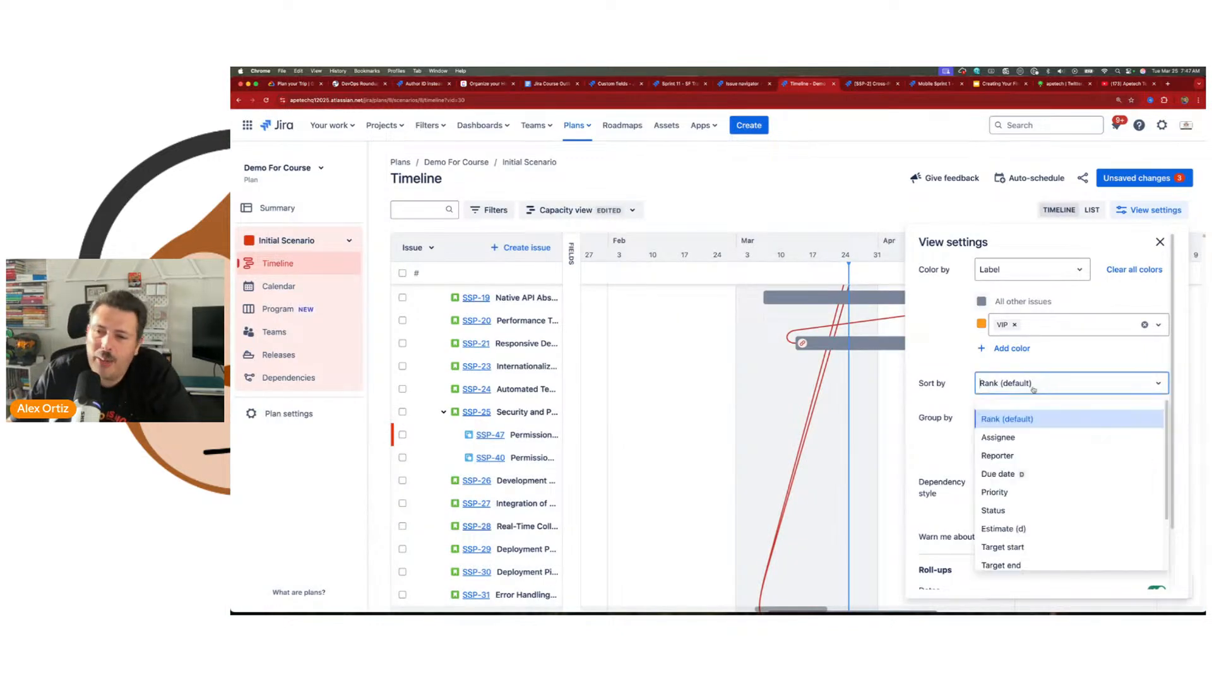
click(1030, 492)
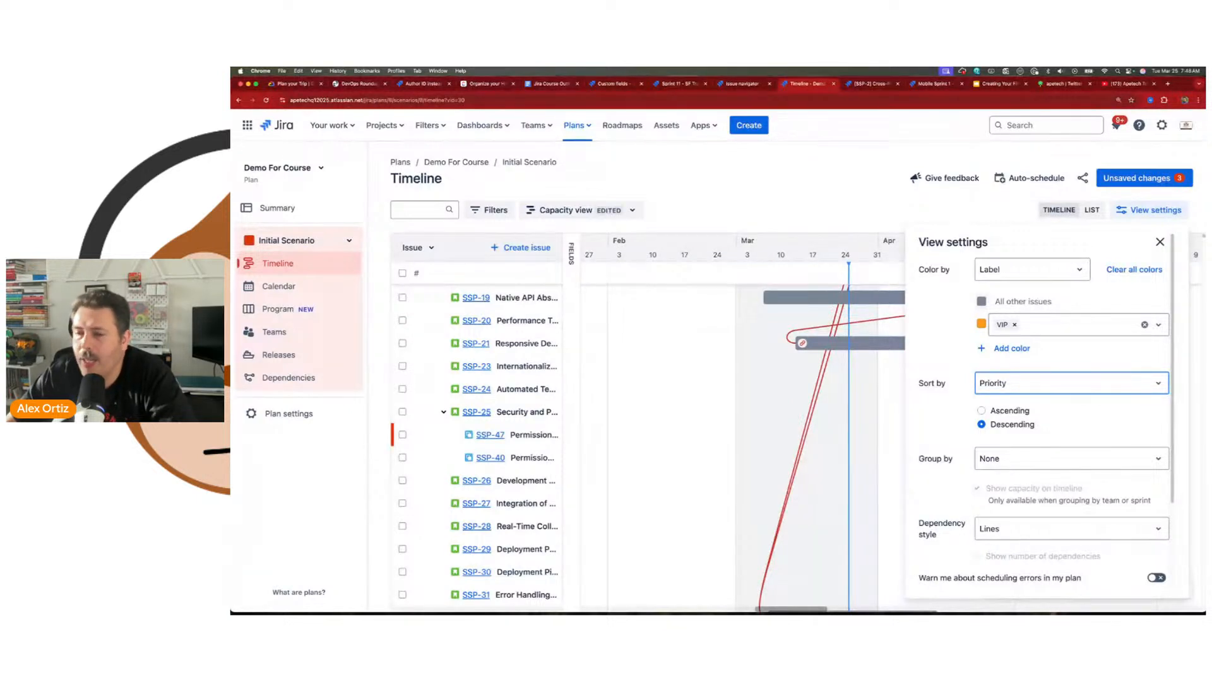
click(1036, 386)
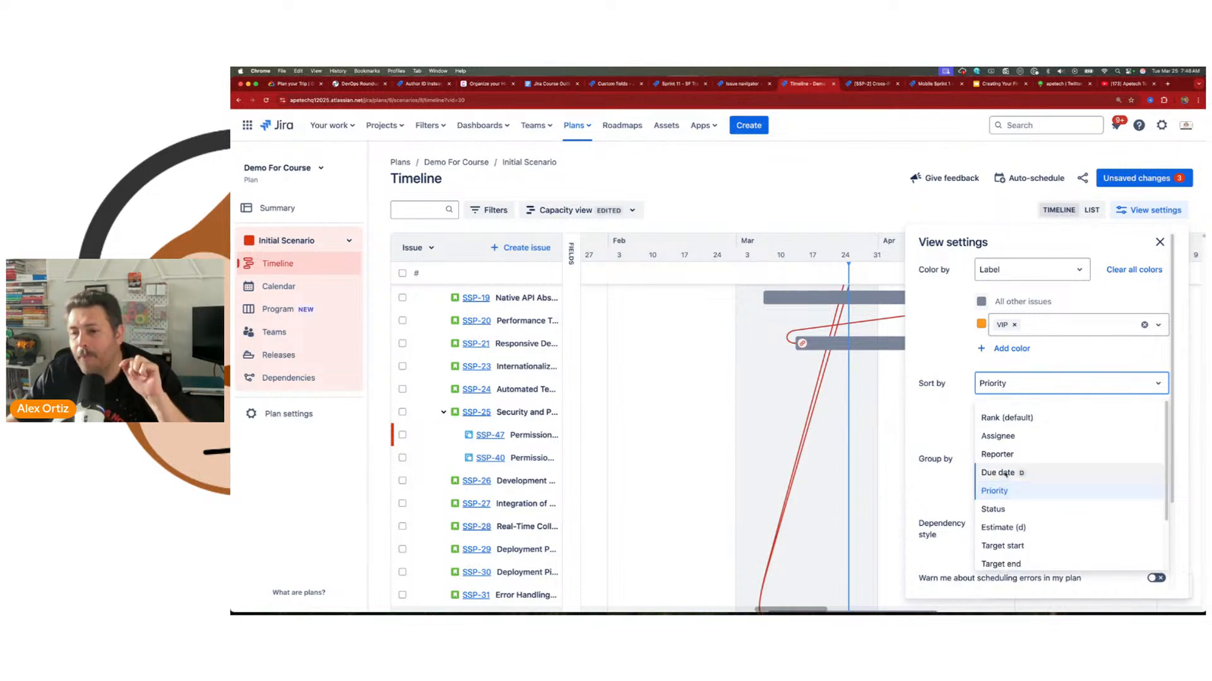
click(1005, 473)
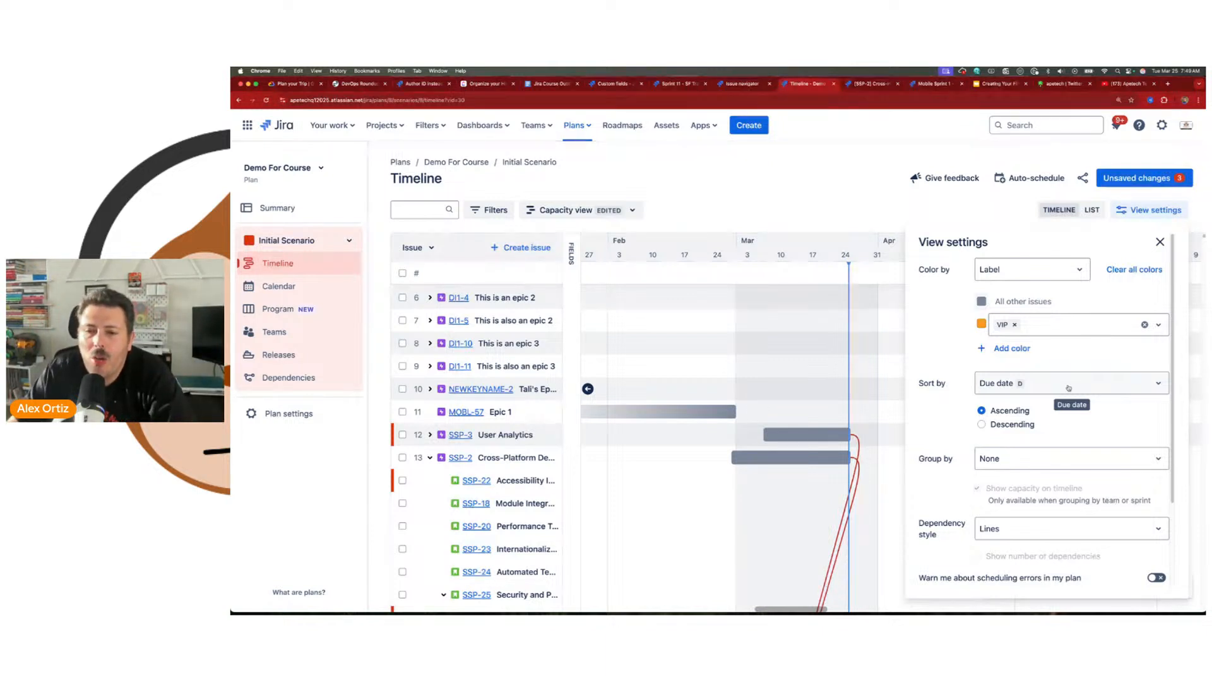
Step: Try grouping the timeline issues by assignee, by reporter and by project
click(1023, 461)
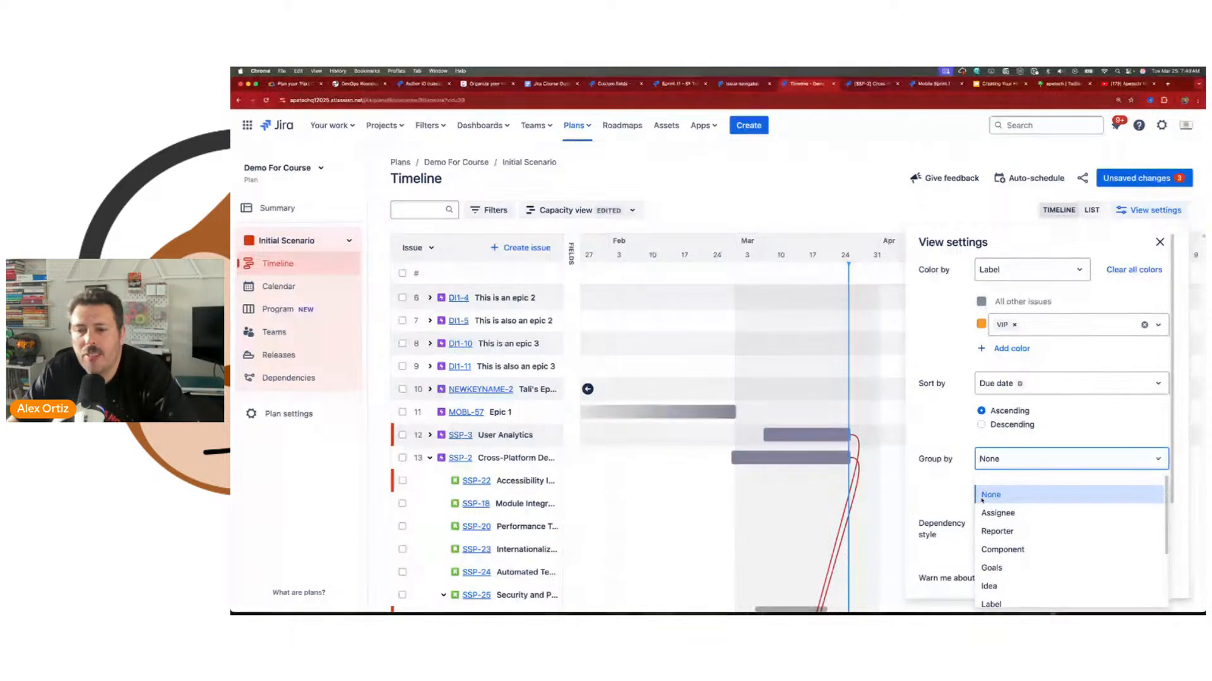
click(1022, 514)
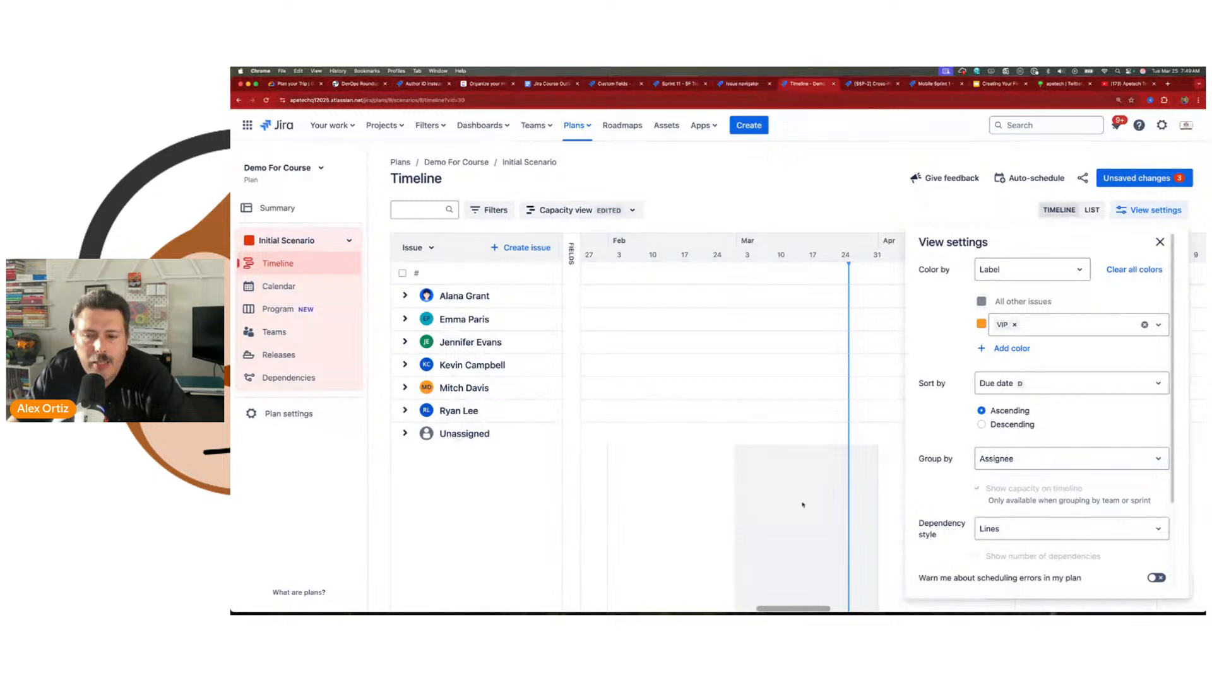
click(1019, 459)
click(1018, 537)
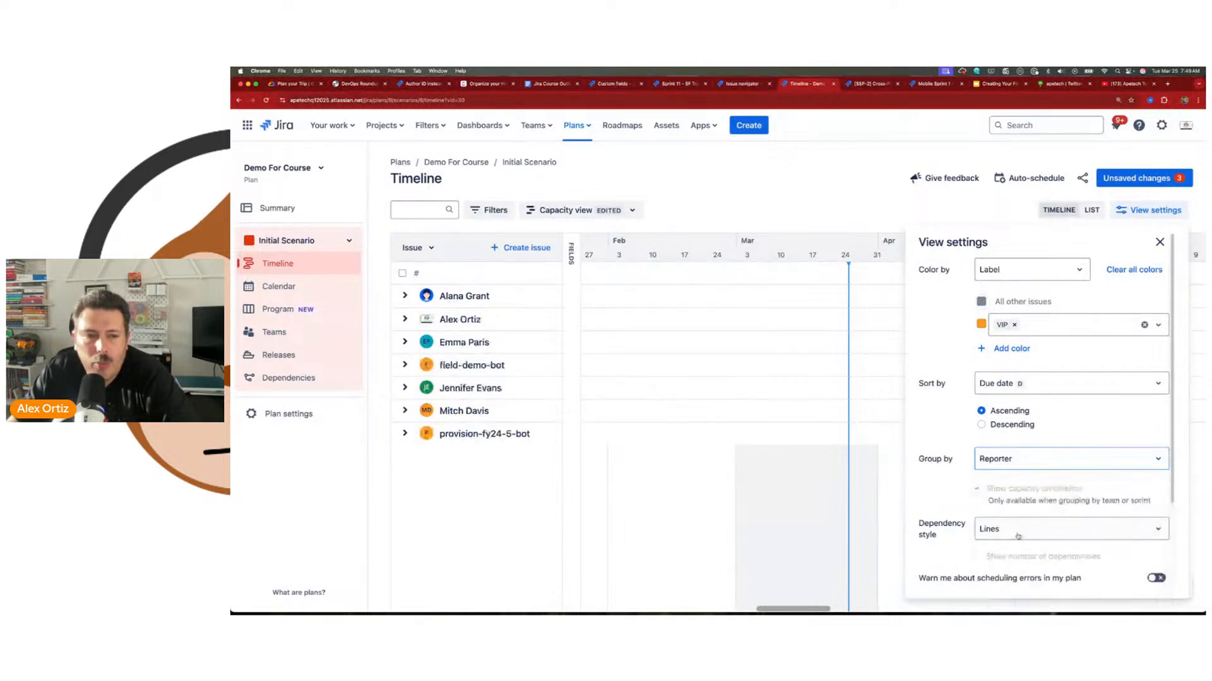
click(1016, 456)
scroll(1014, 519, down, 2)
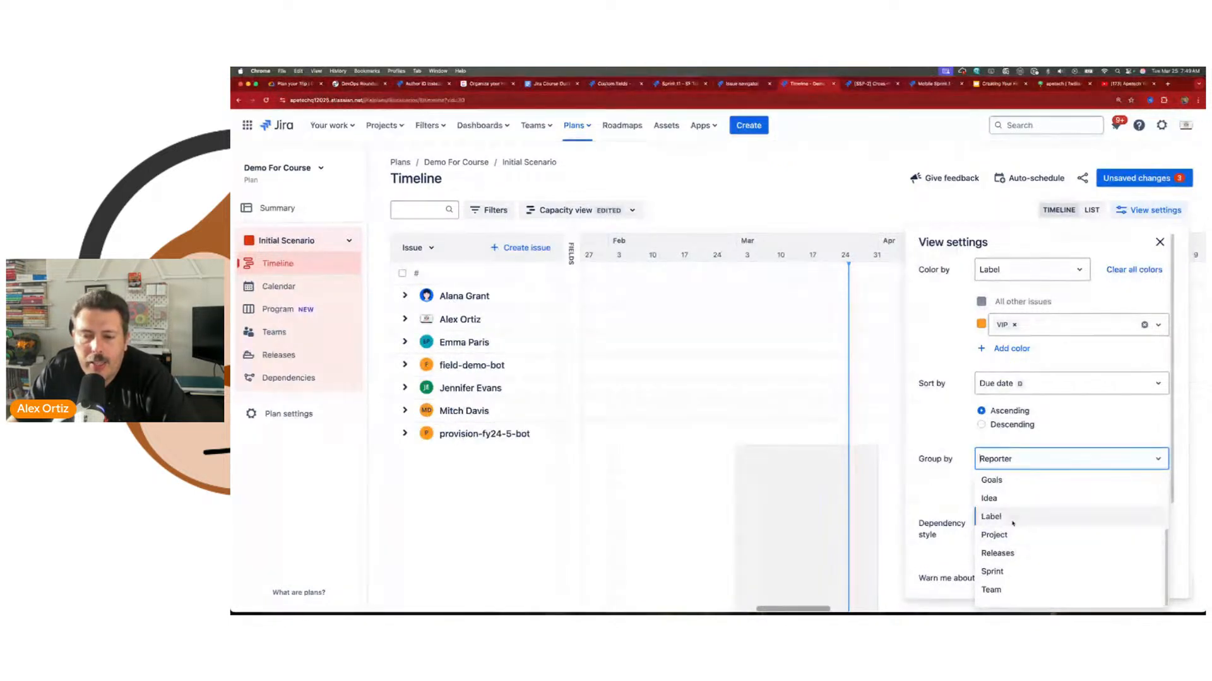
scroll(1014, 518, down, 2)
click(1007, 534)
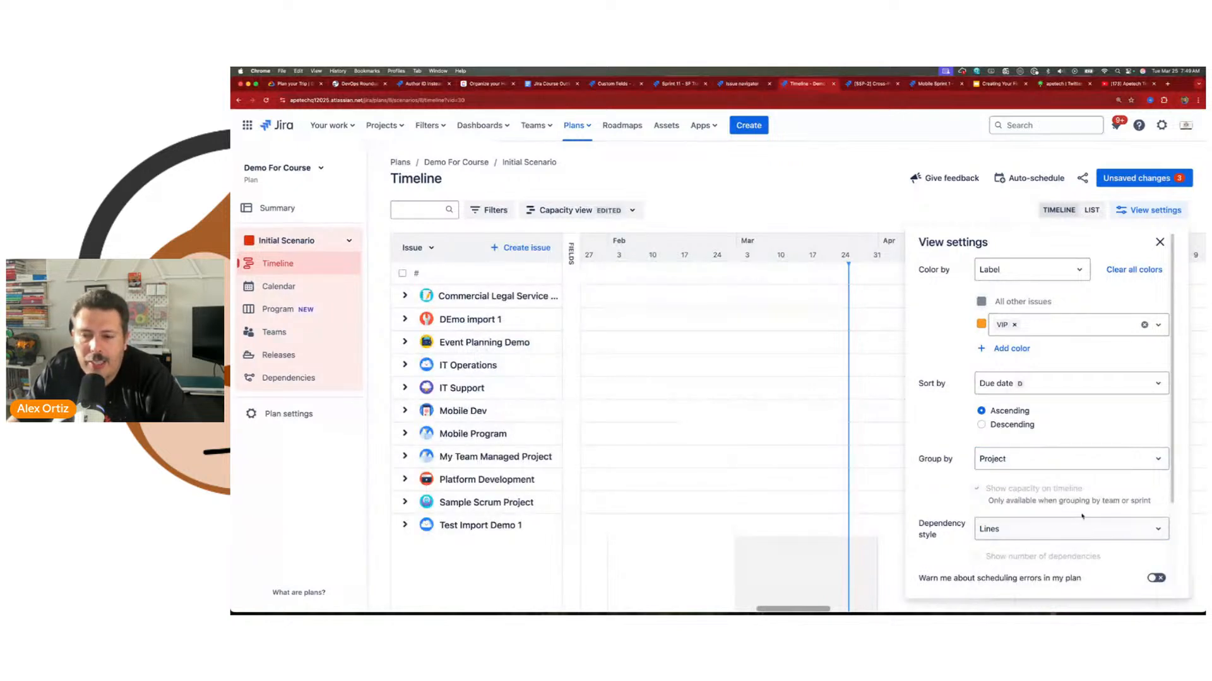
Step: Reset the timeline's grouping to None and its sorting to Rank (default)
scroll(1083, 453, down, 3)
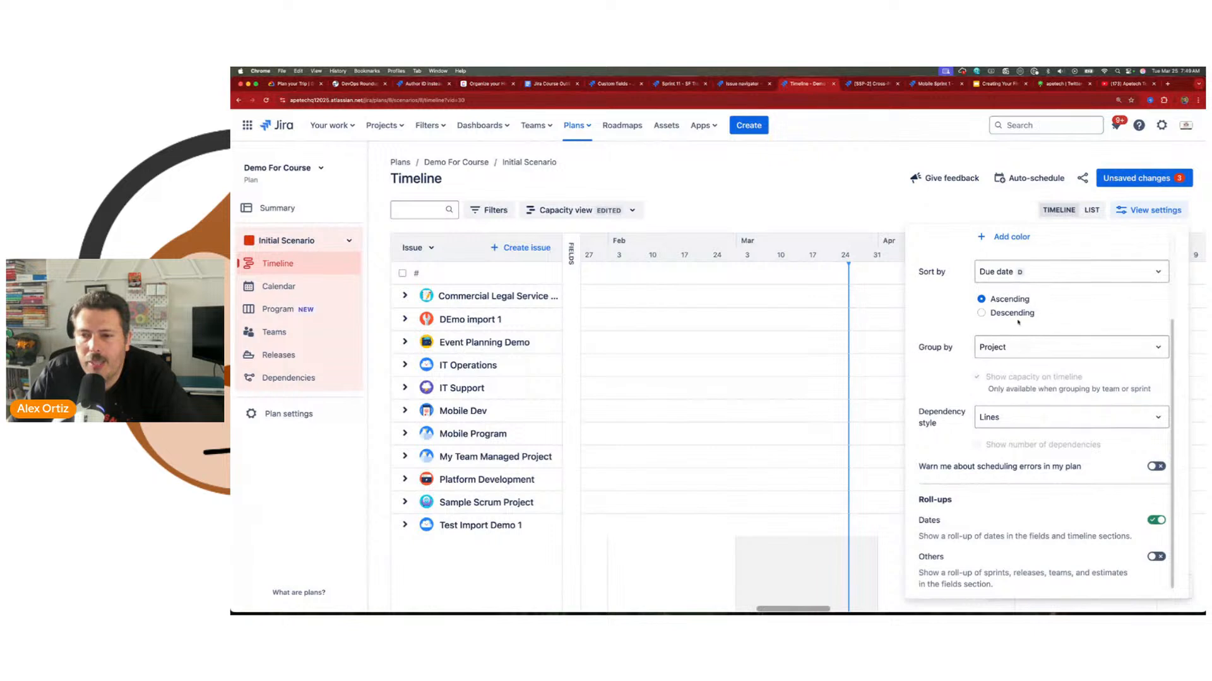
scroll(1009, 467, up, 3)
click(1015, 460)
click(991, 495)
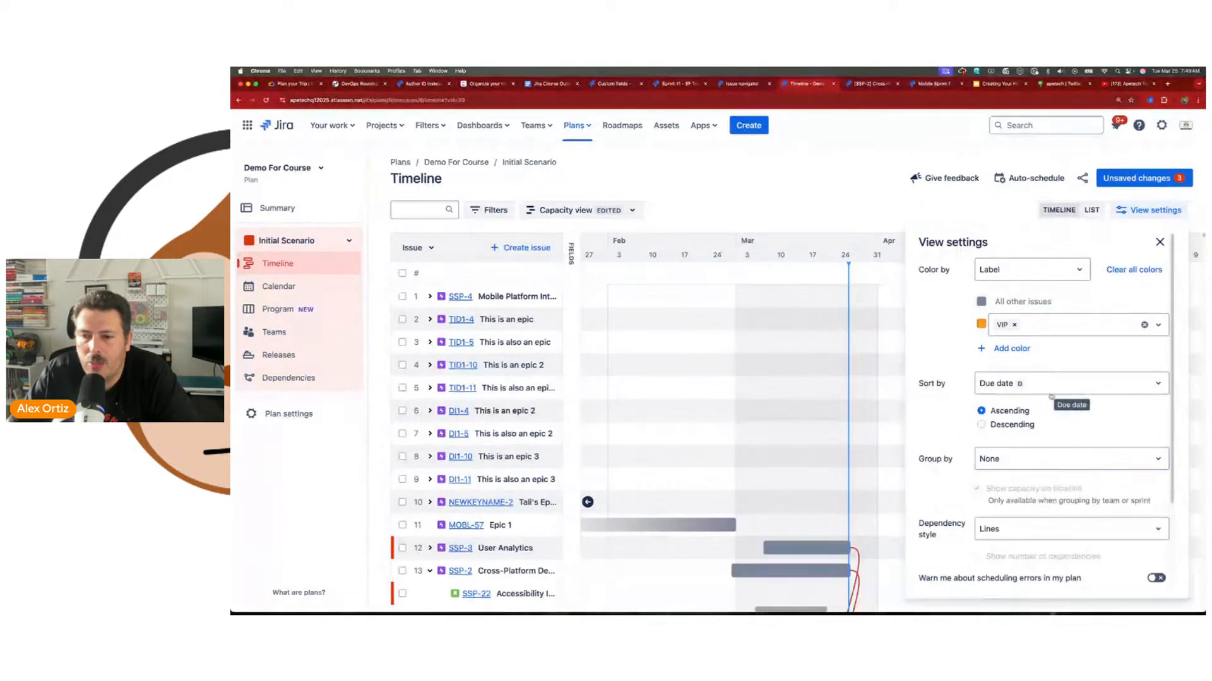
click(1066, 384)
click(1007, 420)
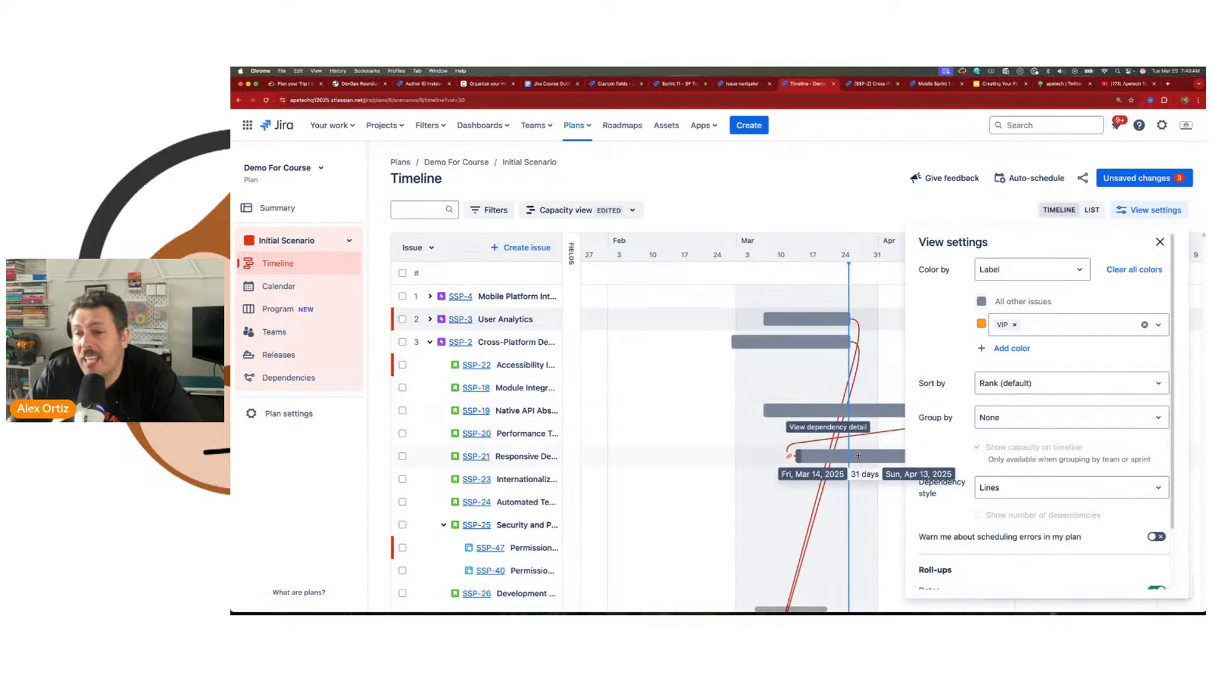
Step: Set the dependency style to Badges and inspect the dependency details on the SSP-3 bar
click(1005, 487)
click(1004, 514)
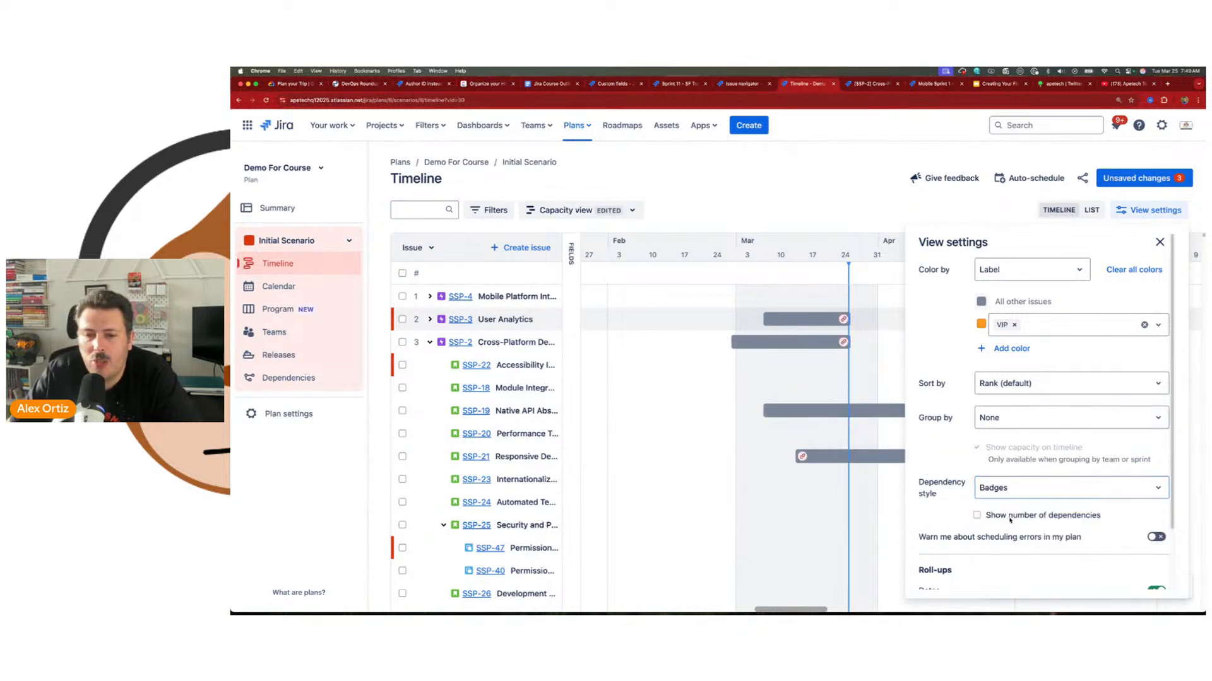
click(856, 321)
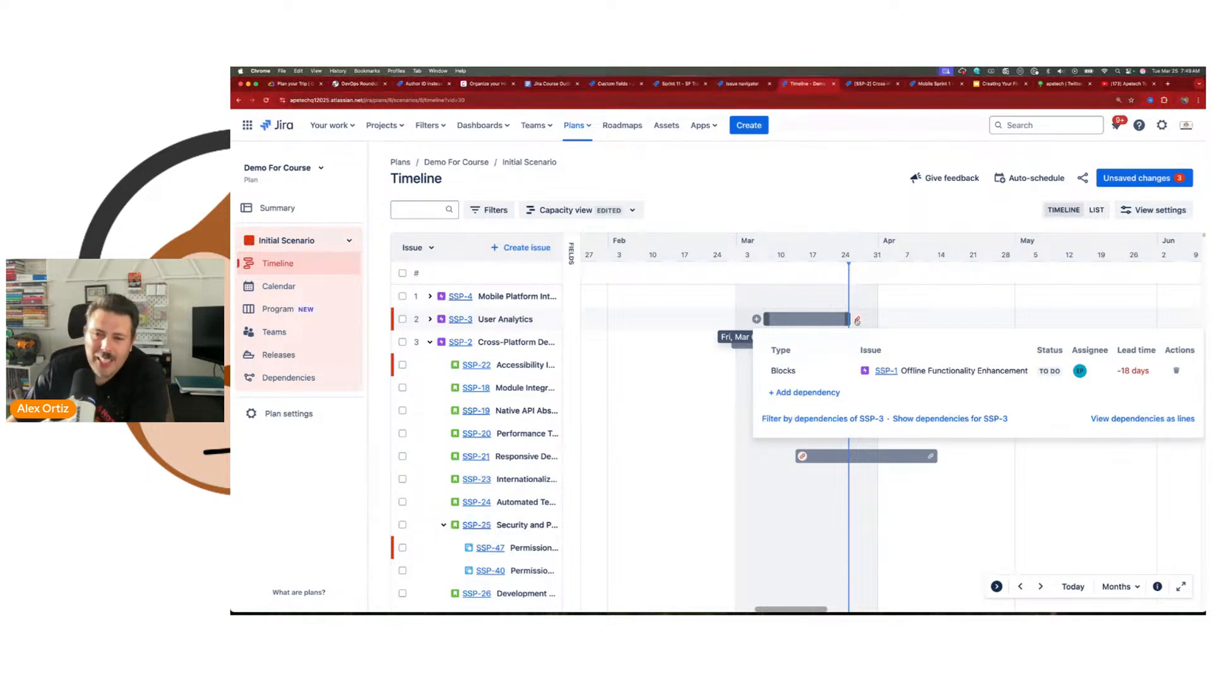
click(856, 321)
Step: Look over the scheduling warning and roll-up options in the view settings, and check the list display before returning to the timeline
click(1176, 212)
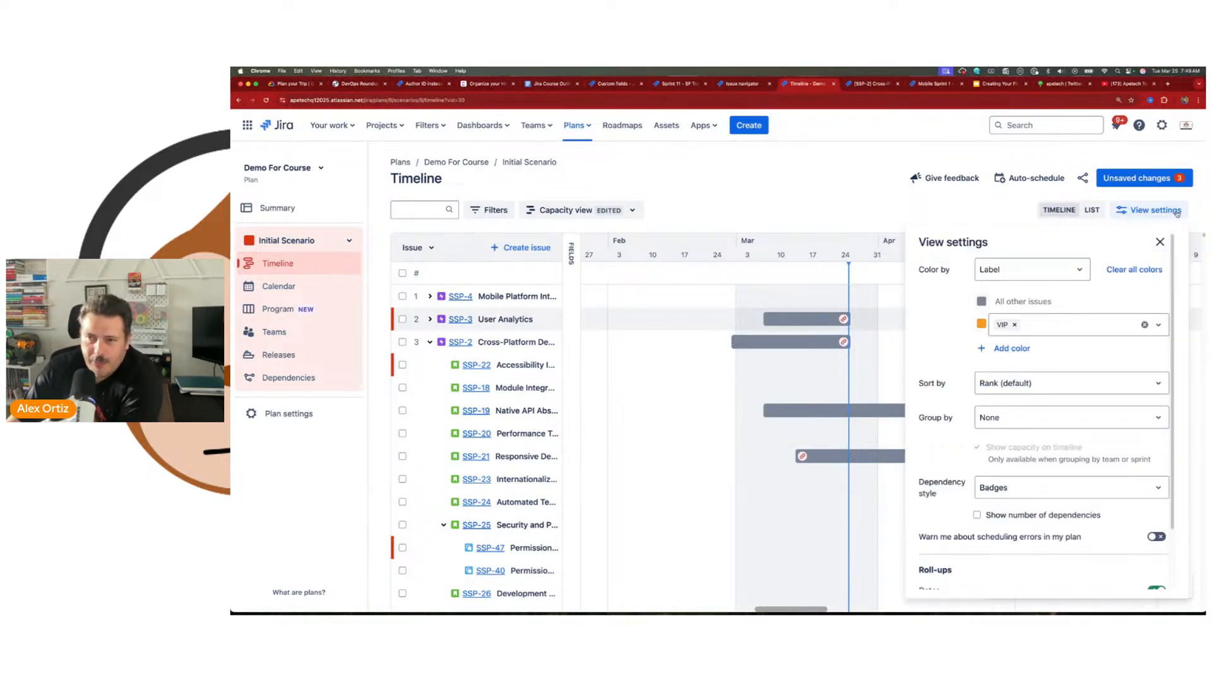
scroll(1039, 486, down, 2)
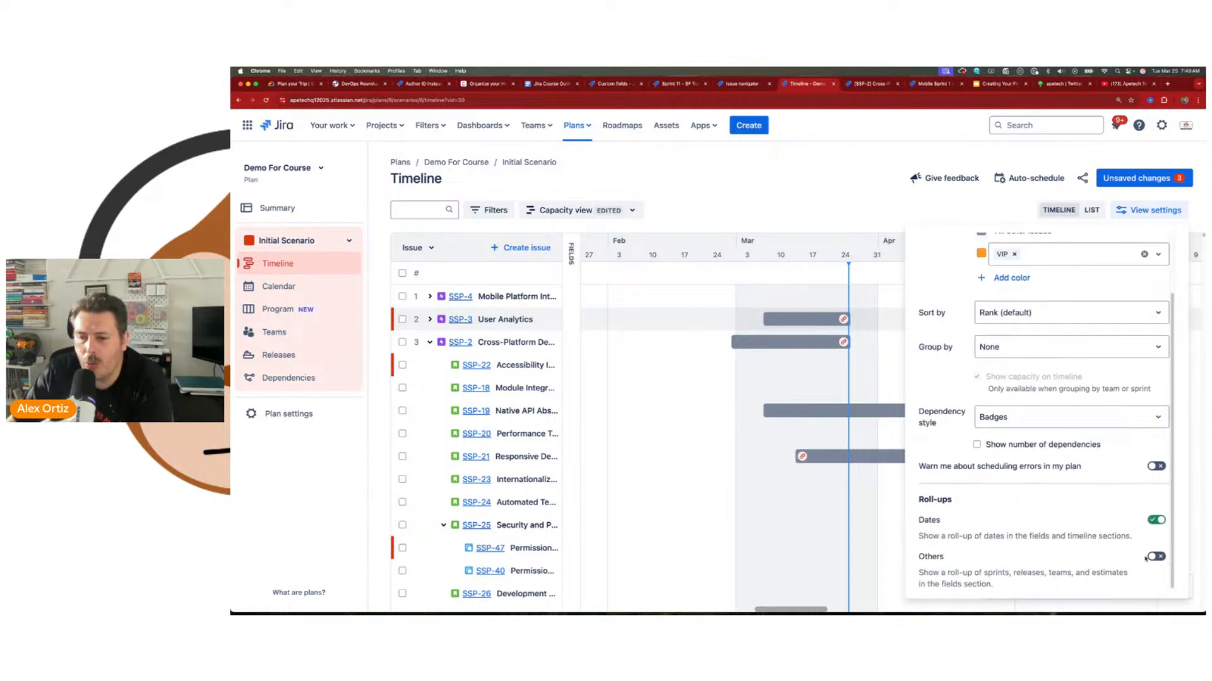
scroll(1141, 557, up, 2)
scroll(1135, 555, down, 2)
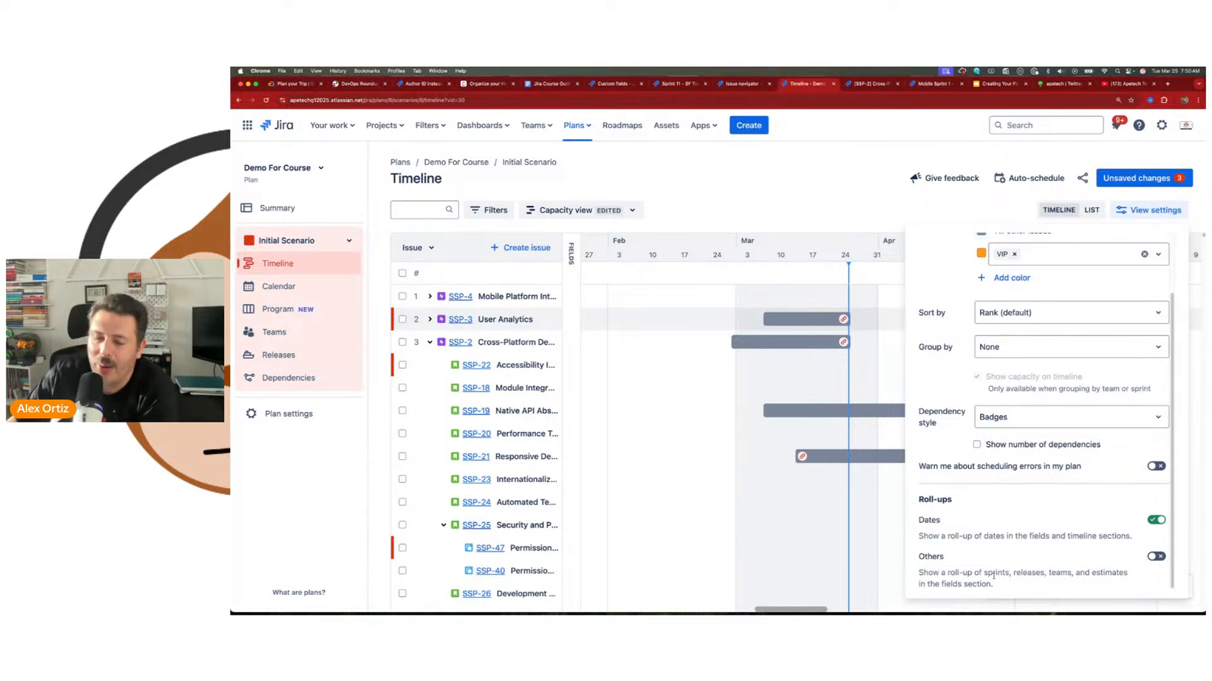
scroll(927, 549, up, 2)
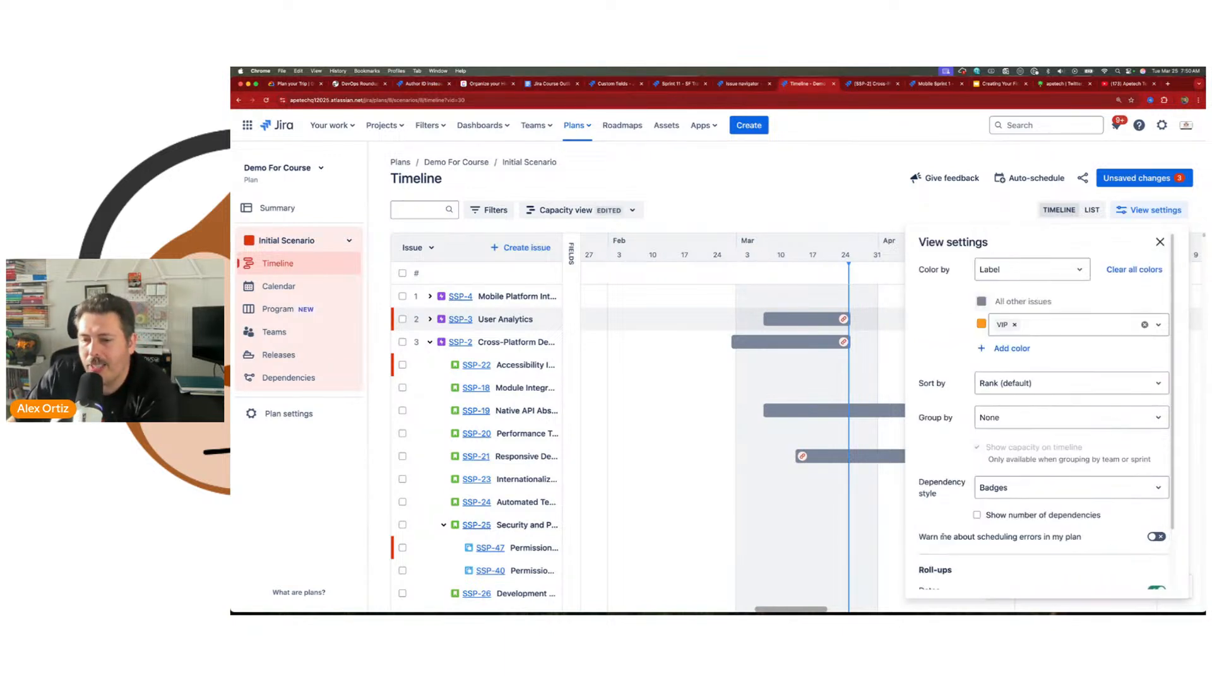
scroll(1077, 540, down, 2)
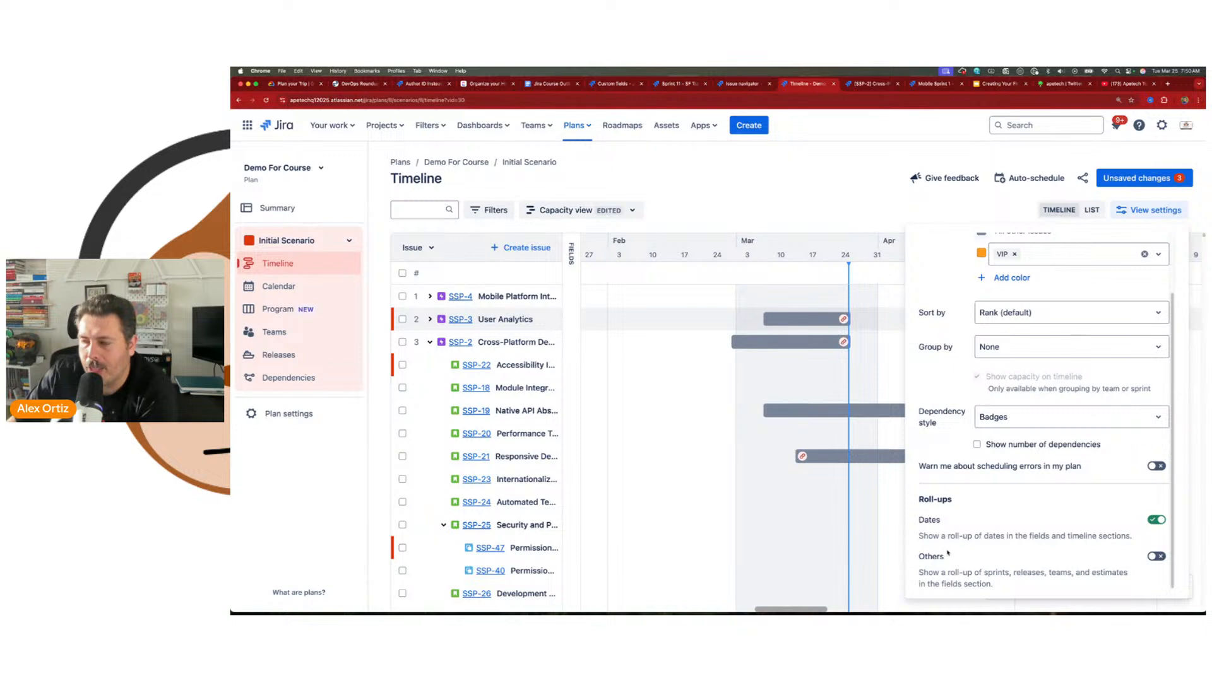
click(1149, 210)
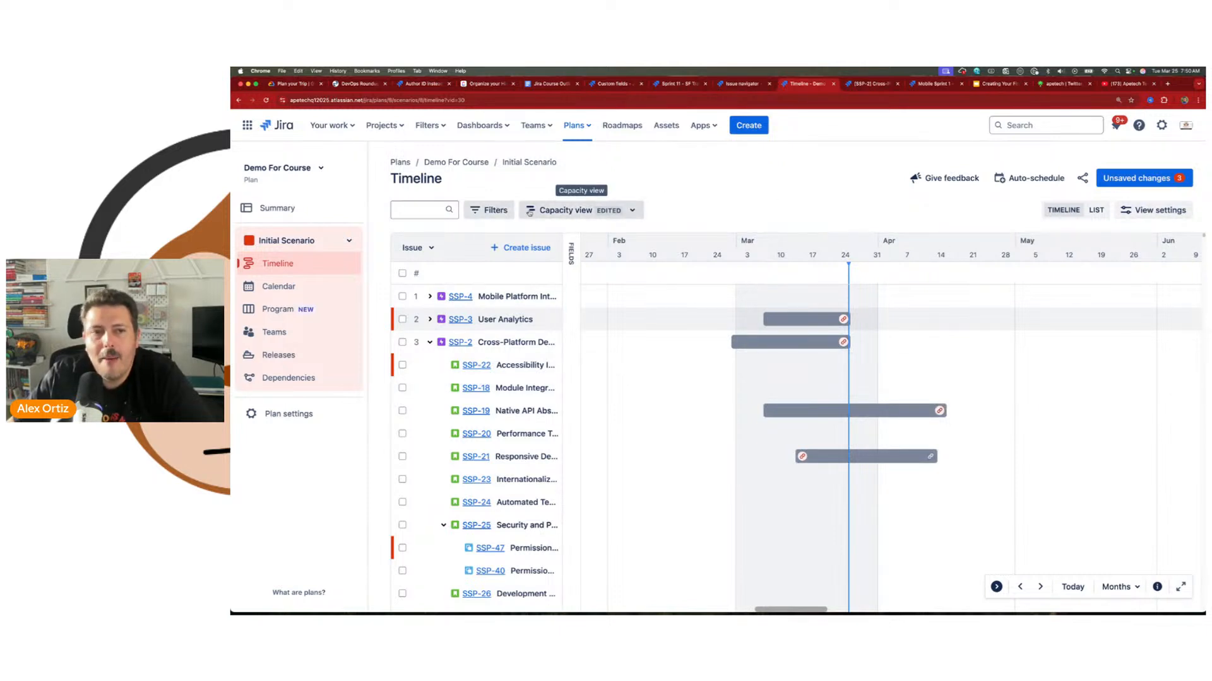
click(1096, 210)
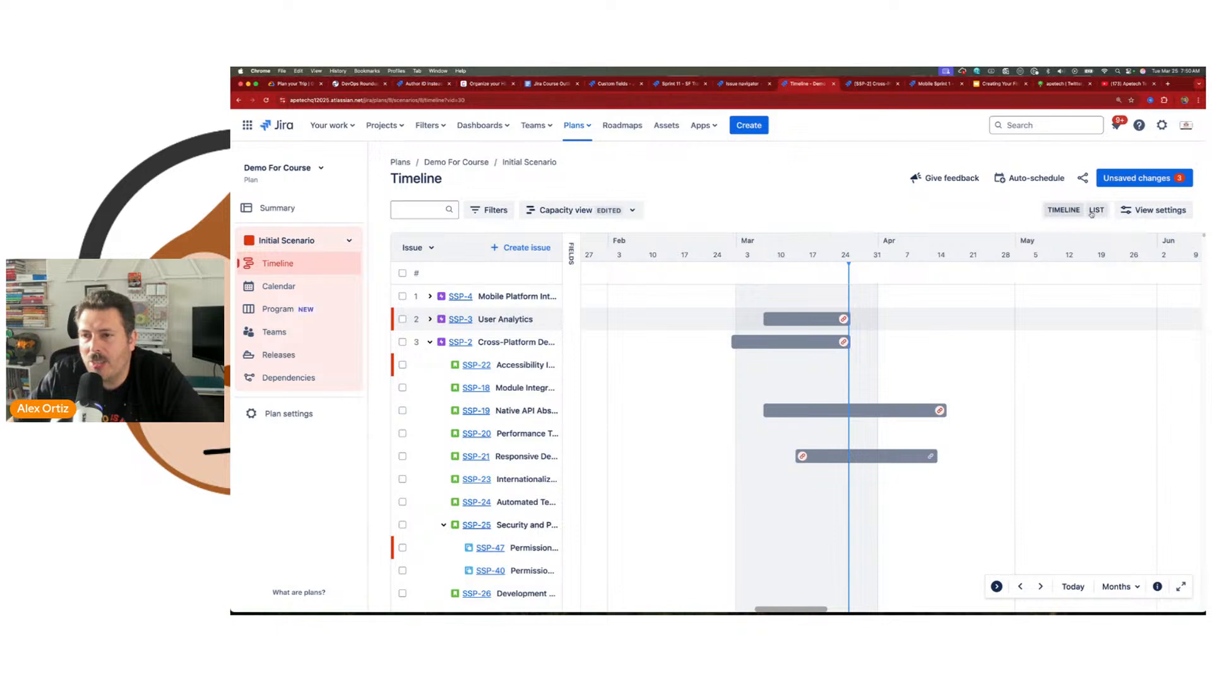
click(1063, 210)
Step: Filter the hierarchy so that it starts from the Goals level
click(487, 215)
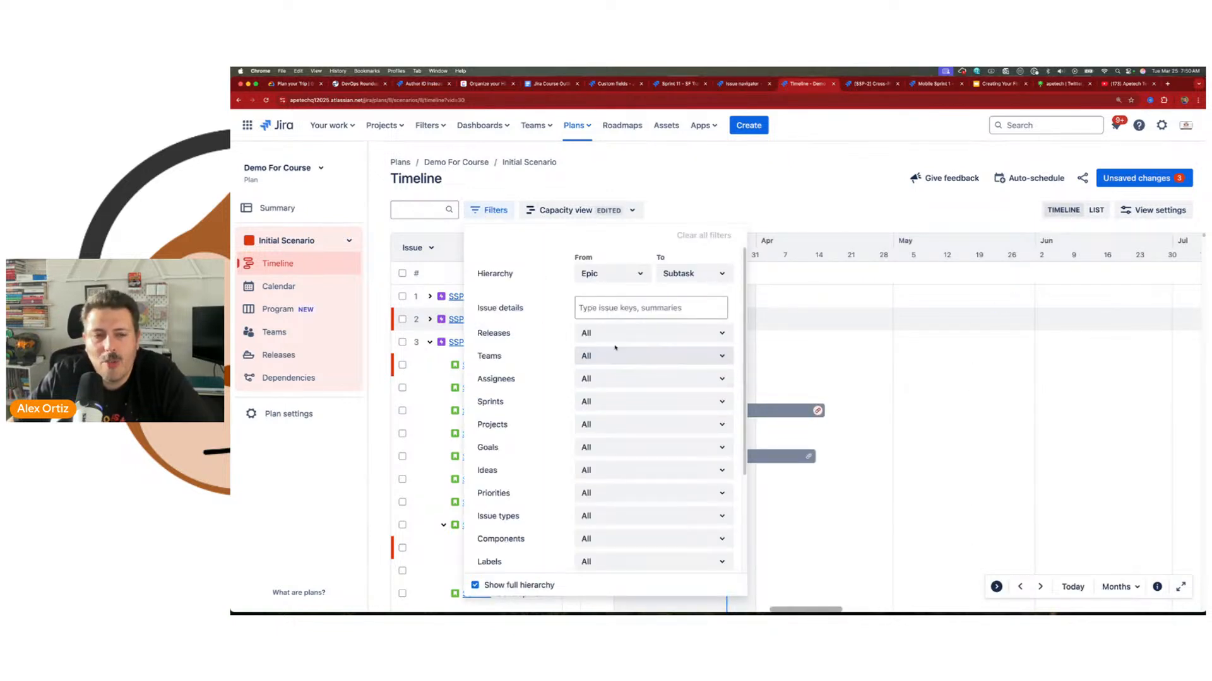
click(609, 273)
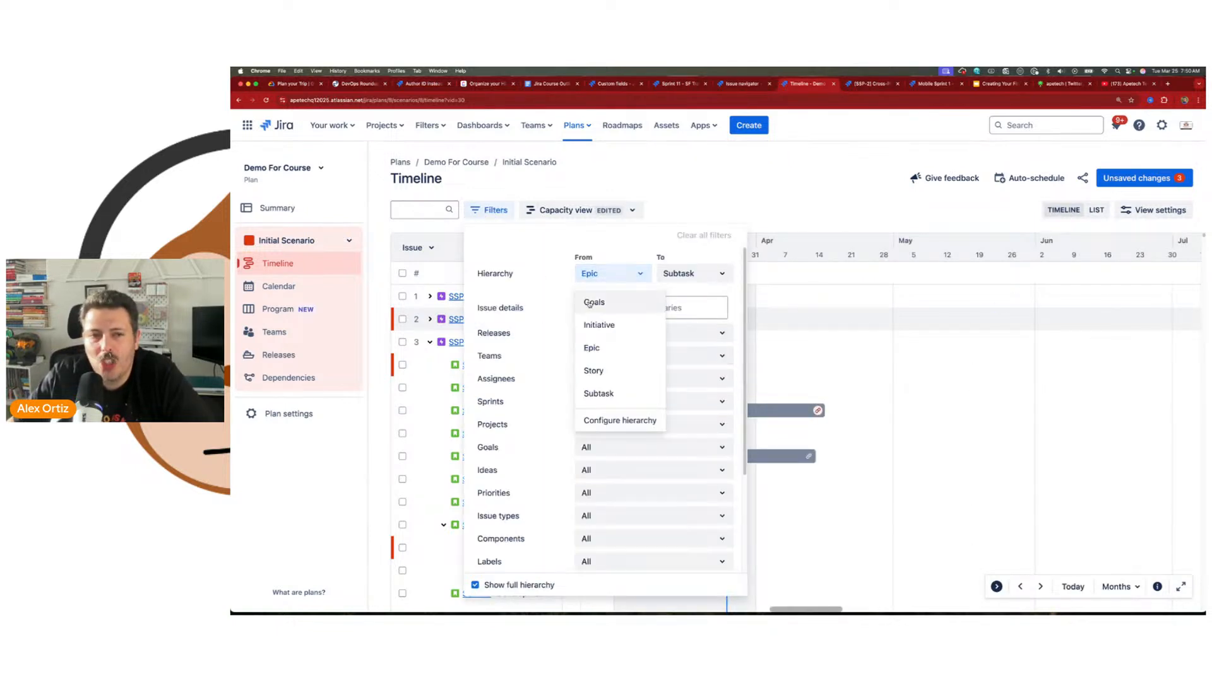
click(622, 302)
click(747, 137)
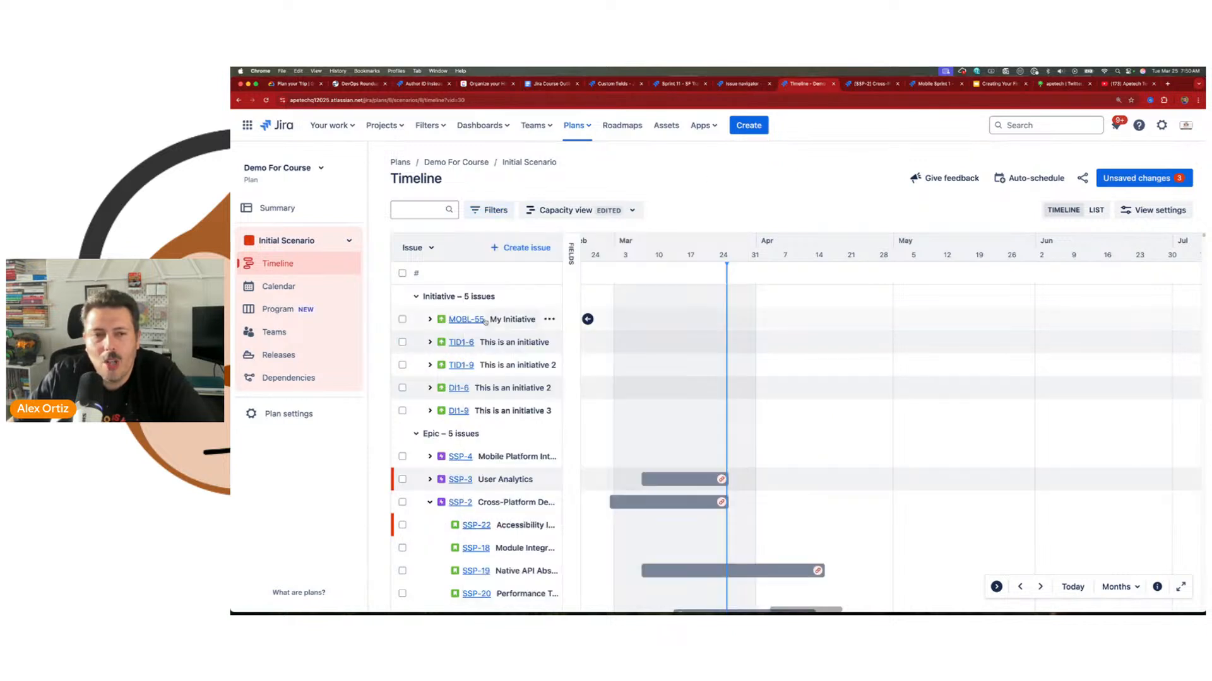
Step: Set the hierarchy filter to start from Initiative and expand the initiative MOBL-55
click(489, 210)
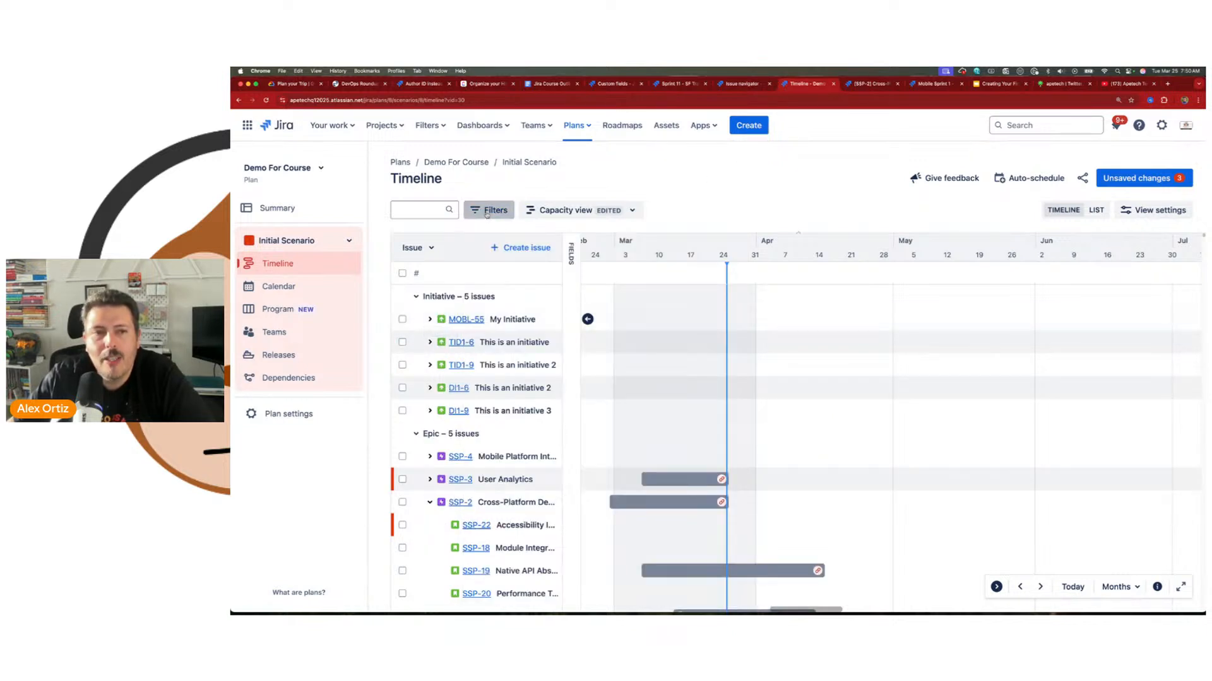
click(609, 273)
click(600, 325)
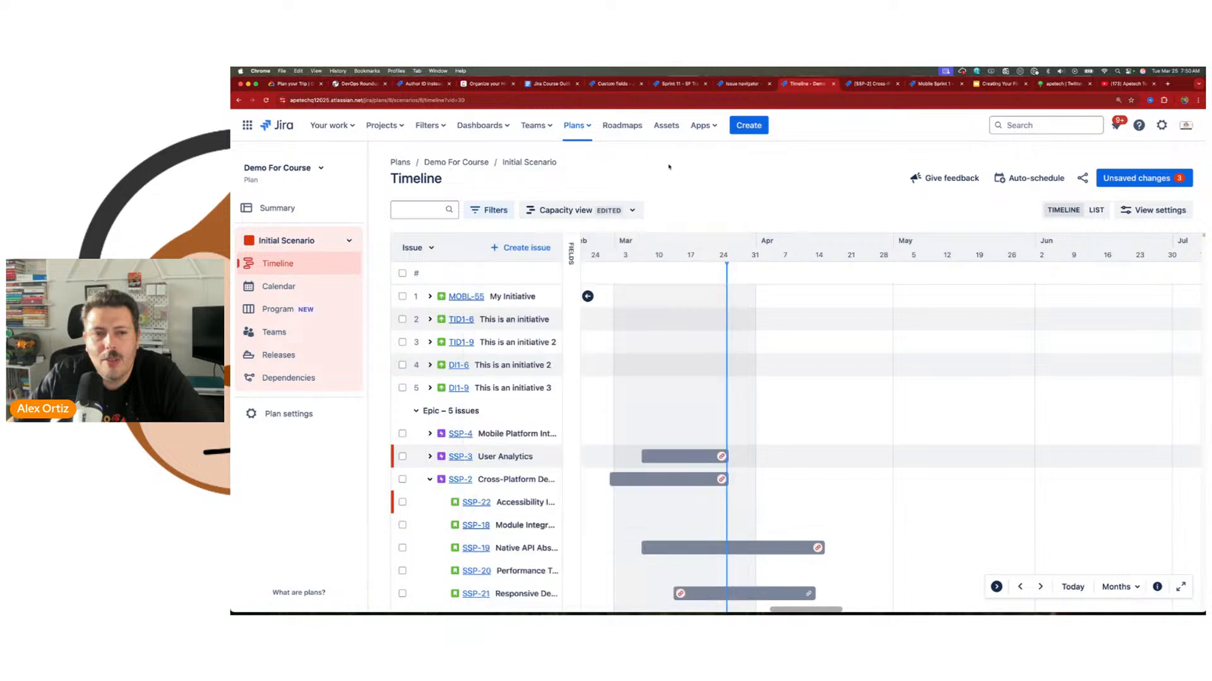
click(429, 297)
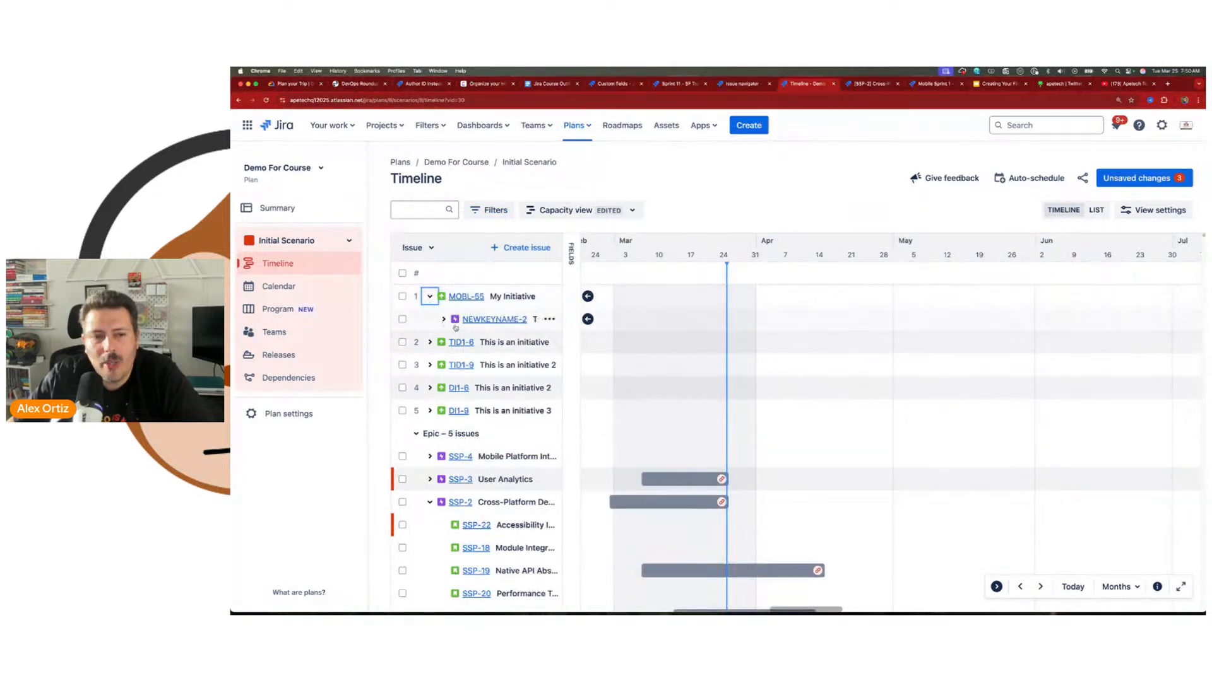
Step: Expand the epic NEWKEYNAME-2 and filter the timeline to issues from the DEmo import 1 (DI1) project
click(443, 319)
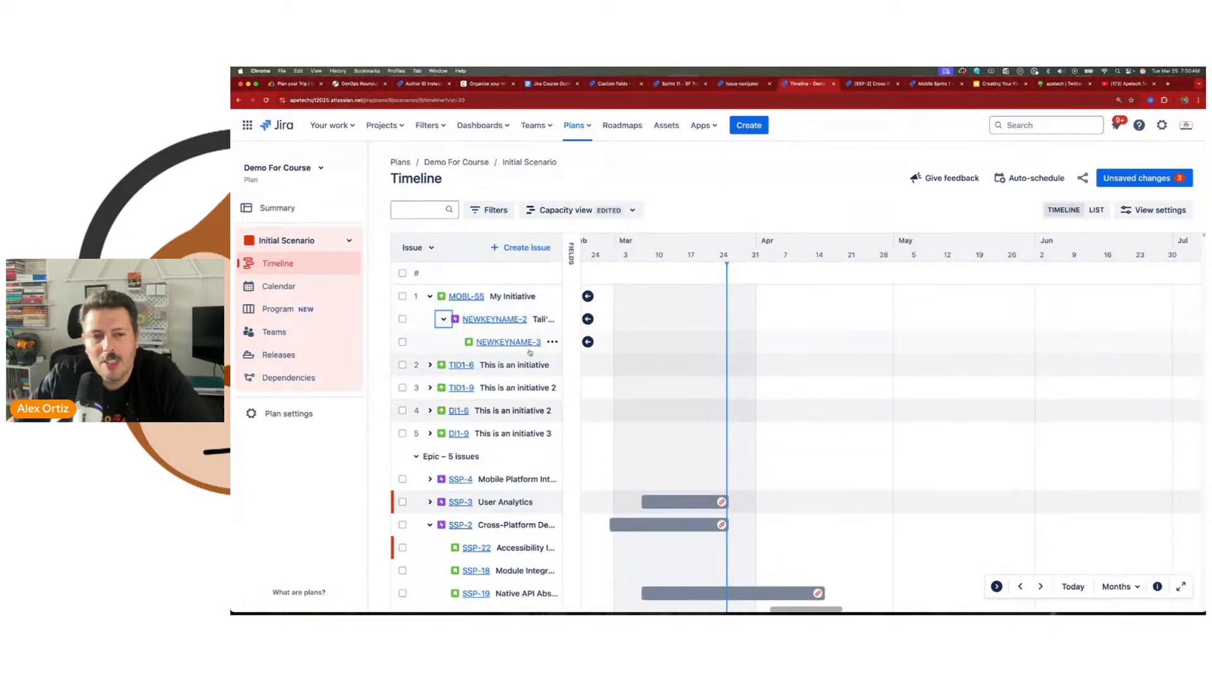
click(489, 210)
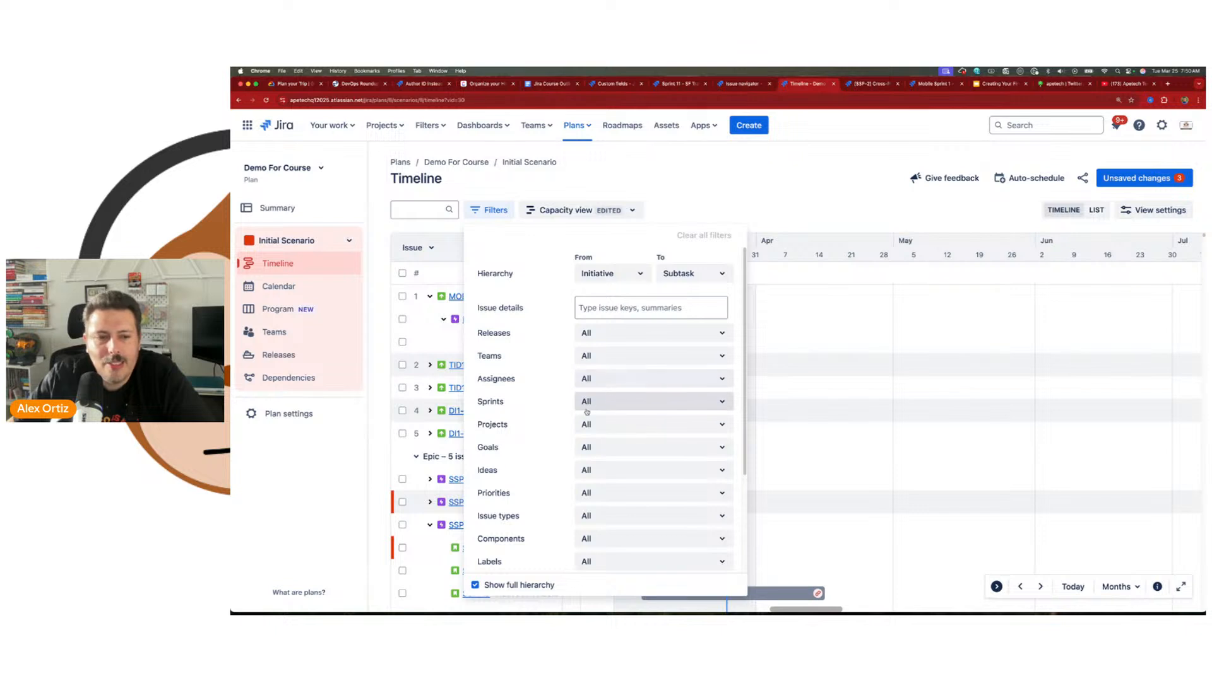
click(622, 425)
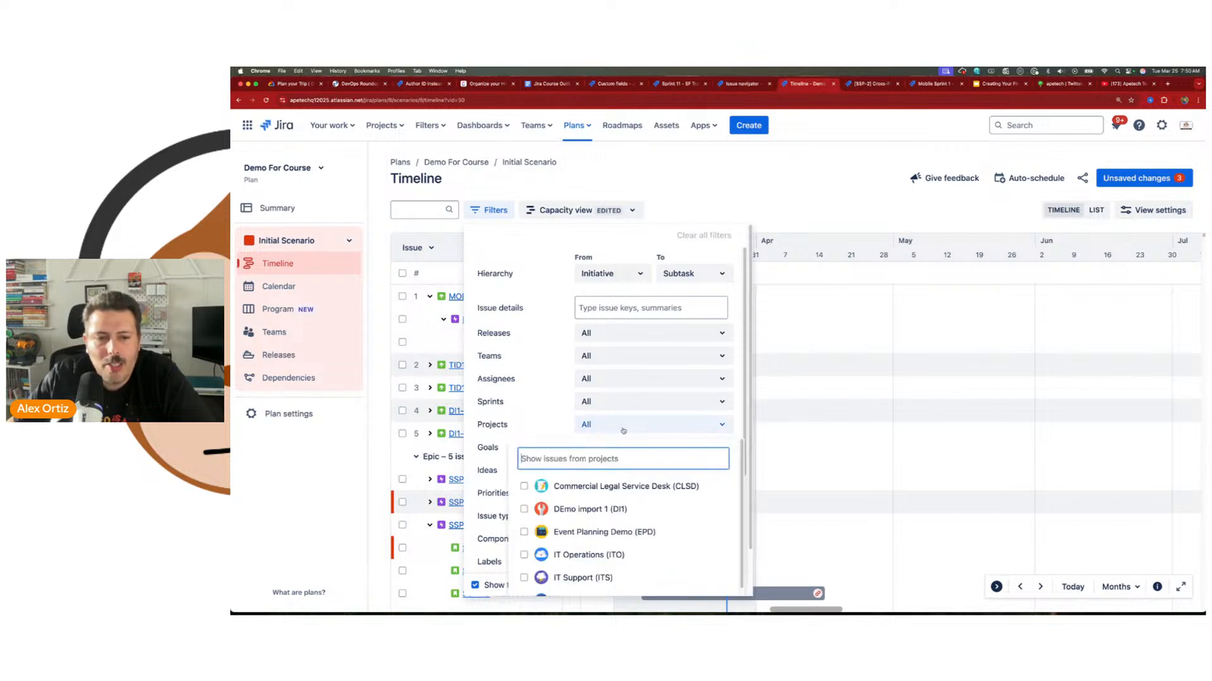
click(524, 509)
click(774, 217)
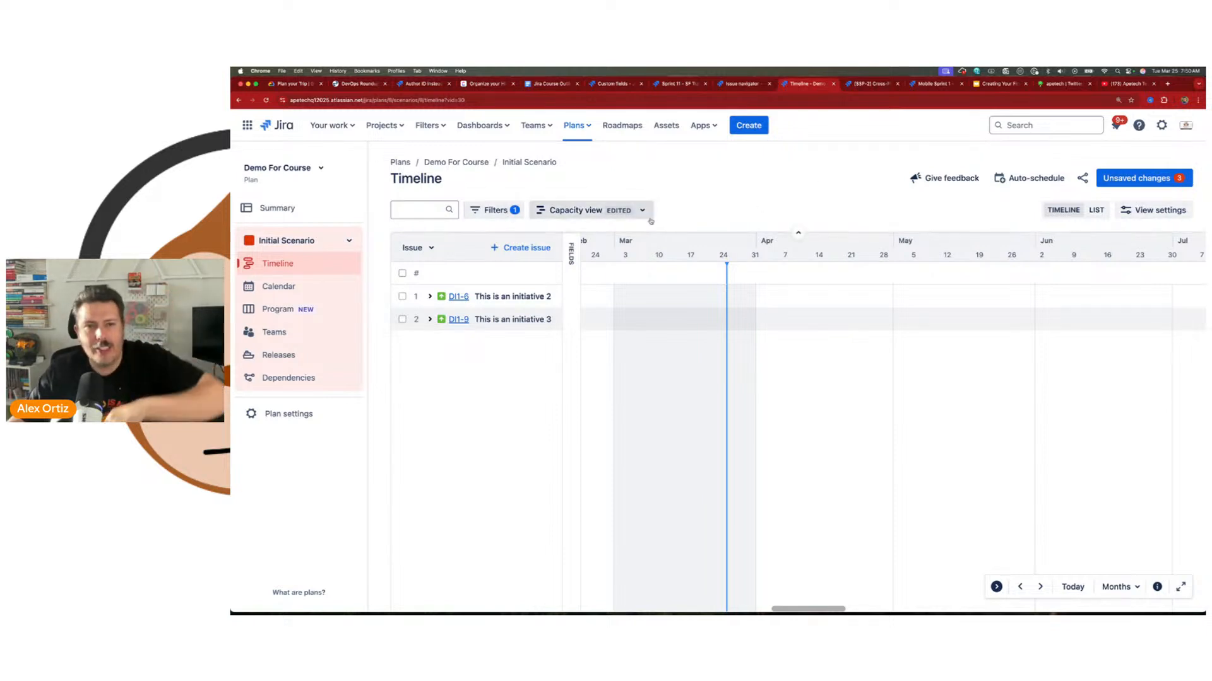
Step: Expand the fields columns beside the issue list in place of the timeline chart
click(577, 214)
click(577, 215)
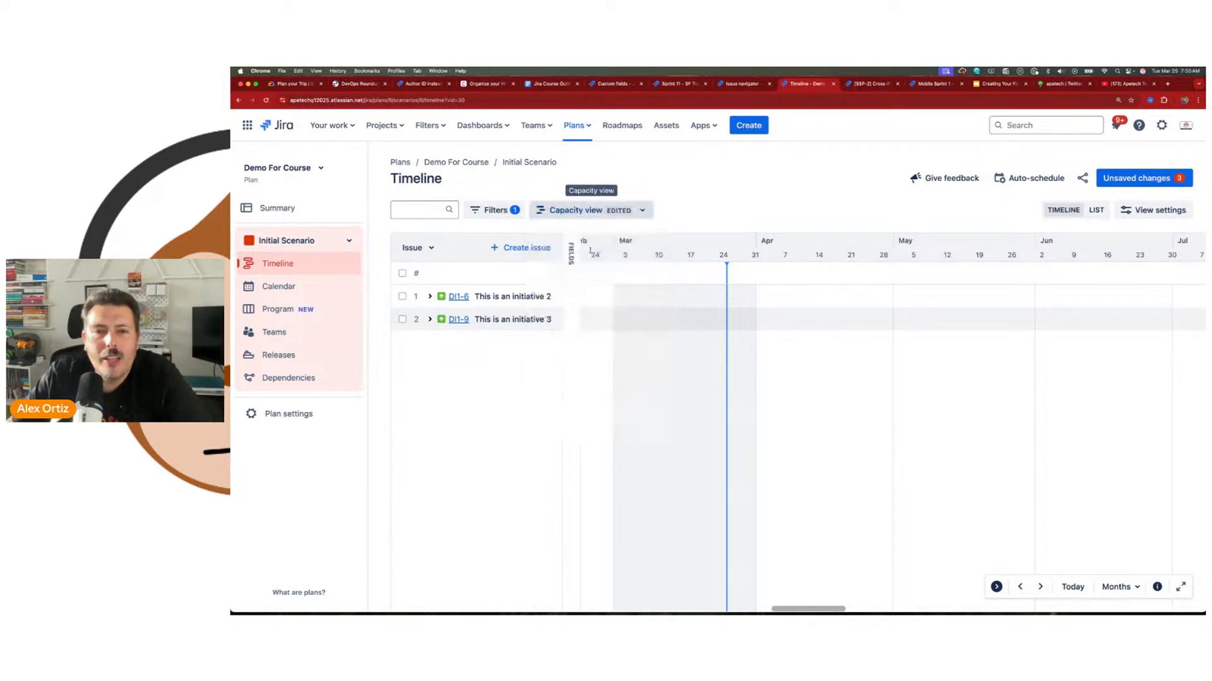
click(561, 255)
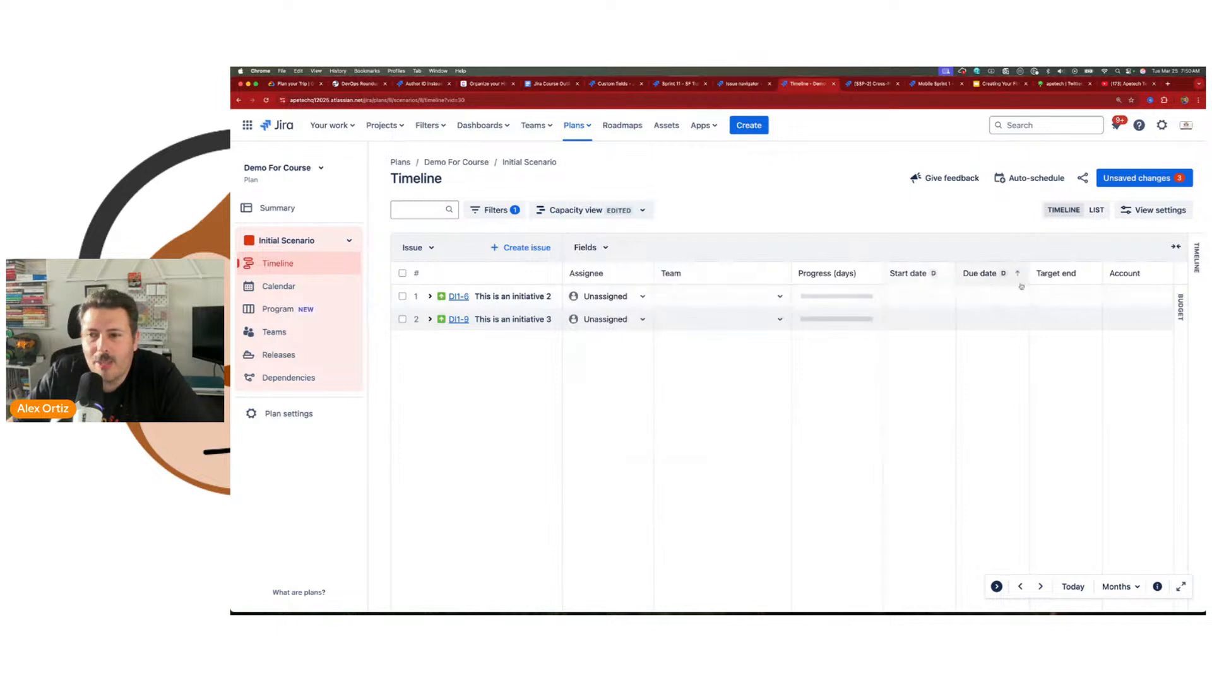
click(583, 213)
click(546, 271)
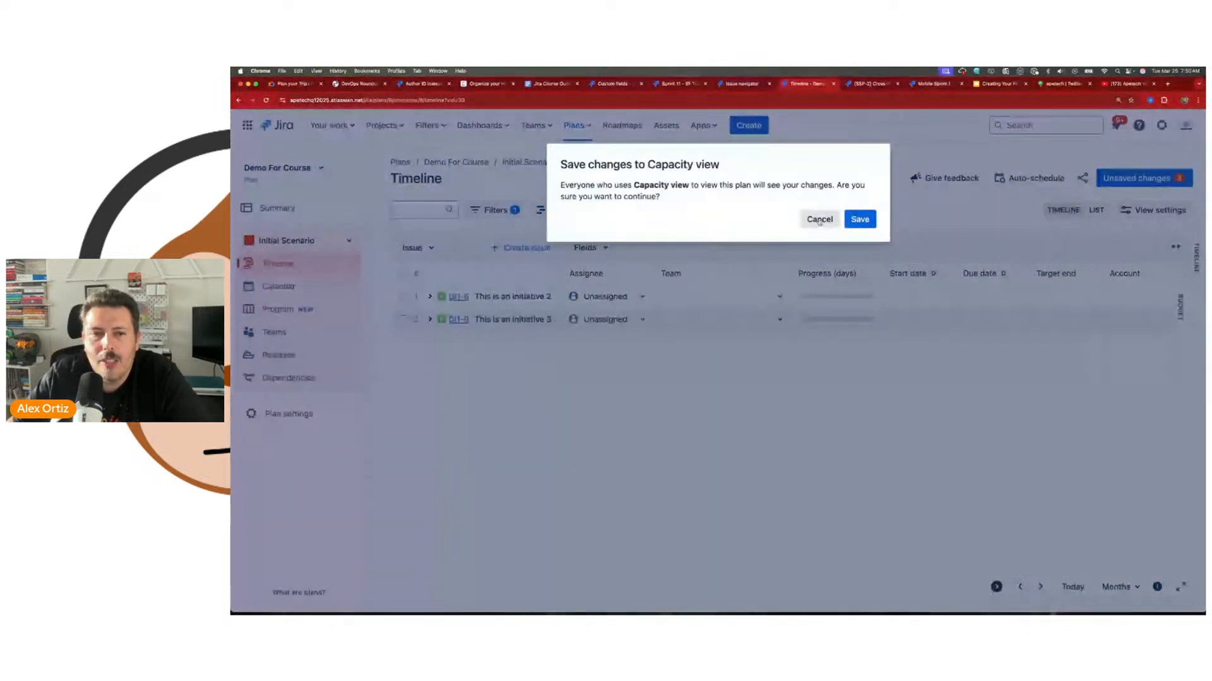
click(846, 221)
Step: Save the edited filter and layout to the shared Capacity view and check the list of saved views
click(571, 210)
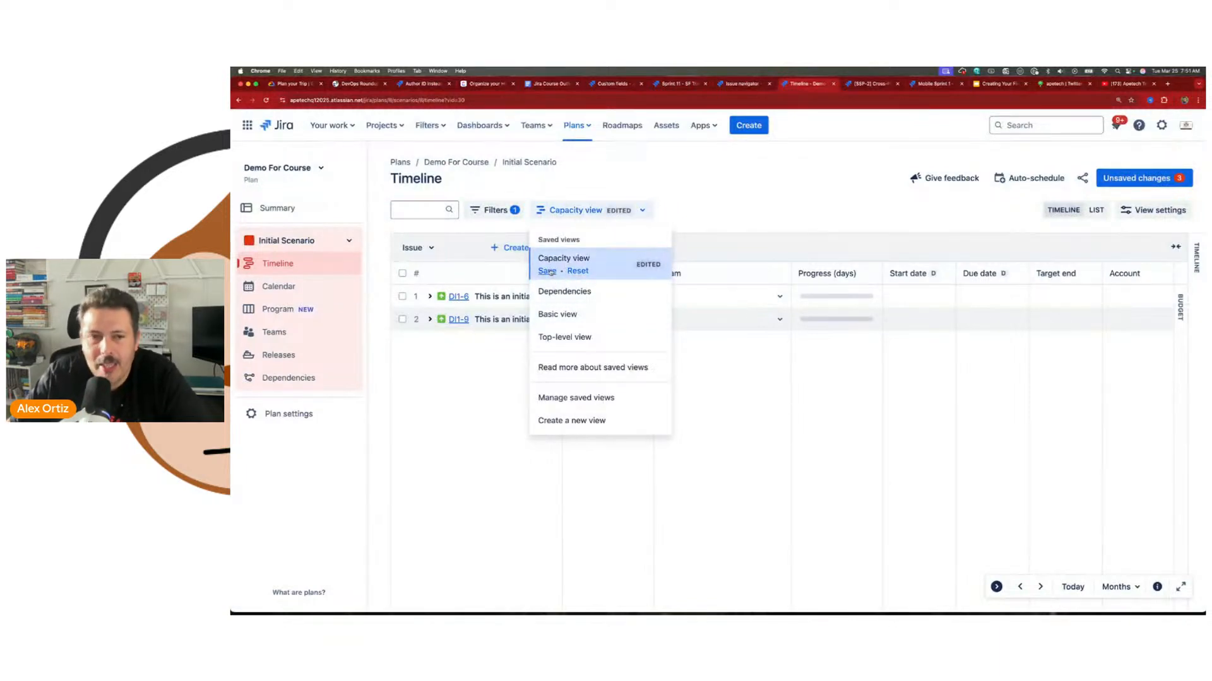
click(546, 271)
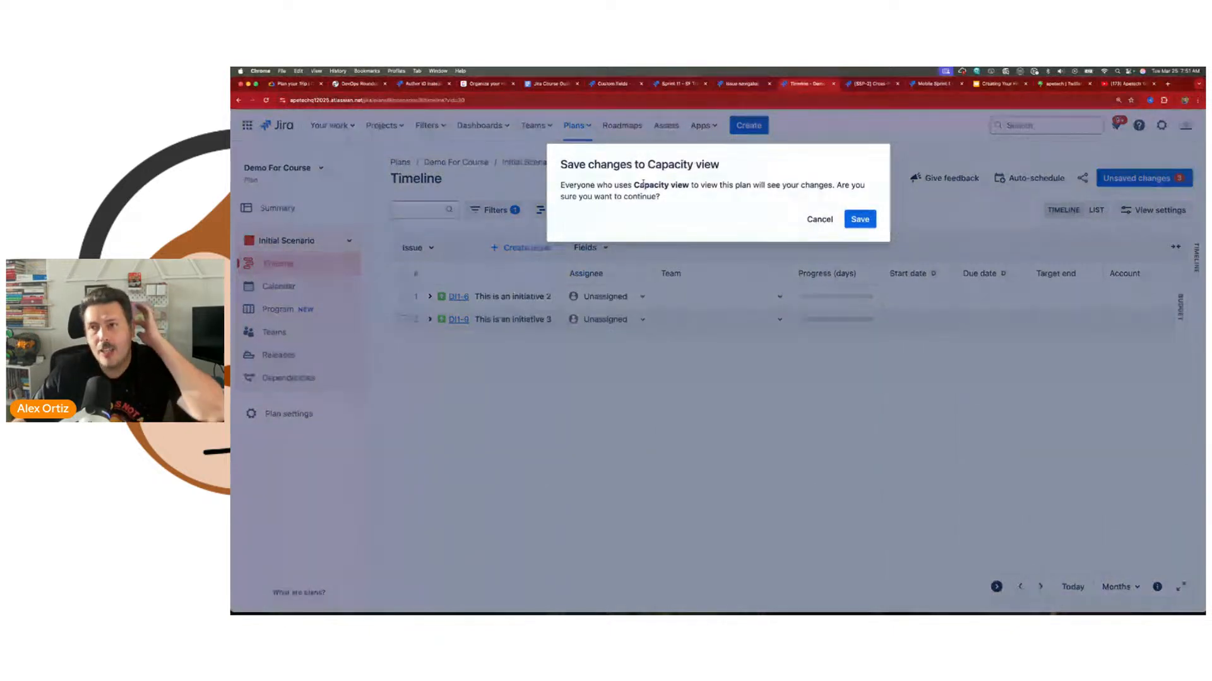
click(860, 220)
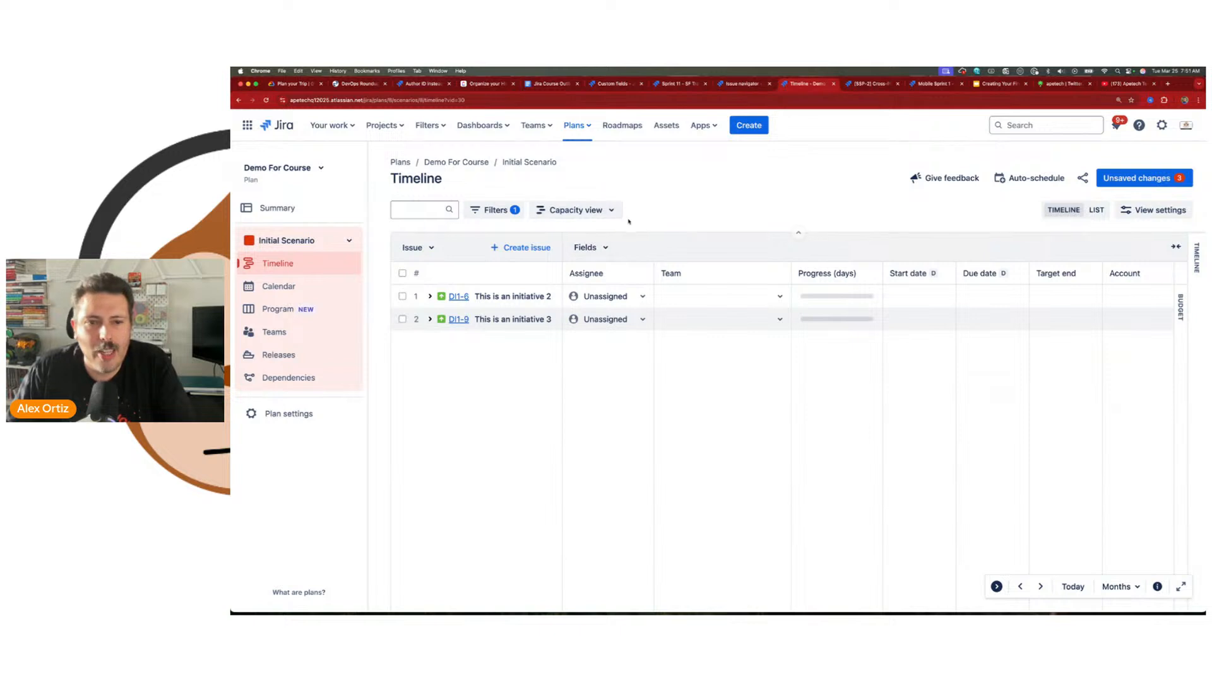
click(597, 214)
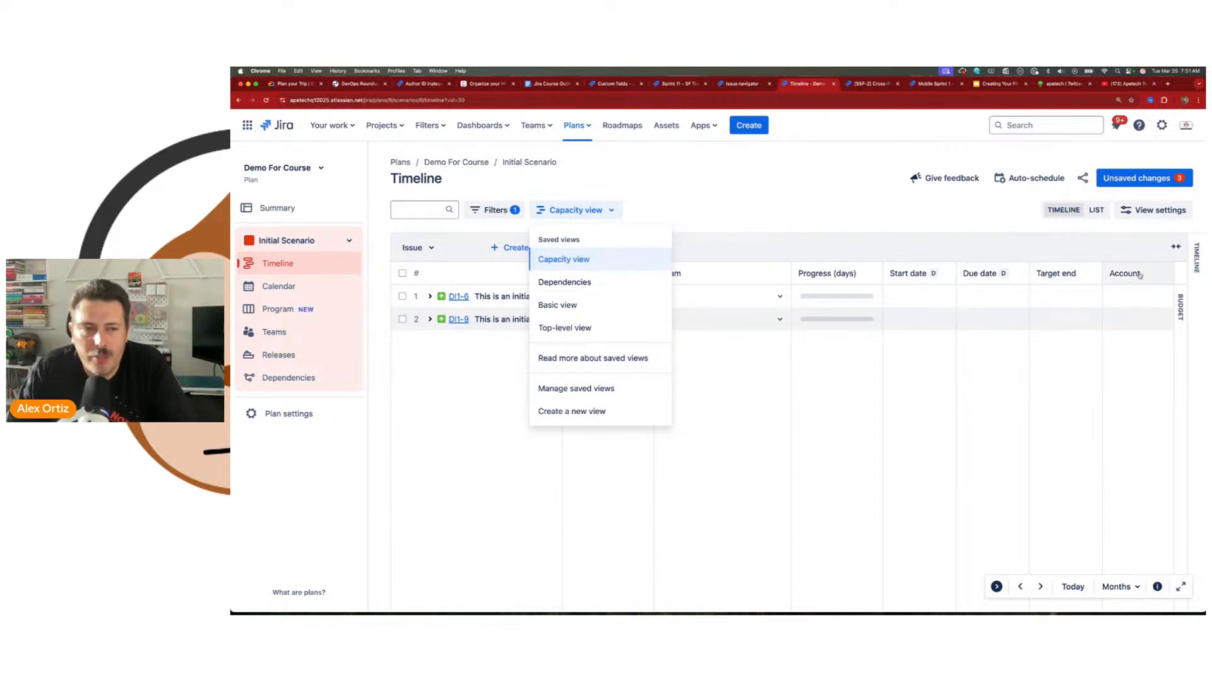
click(833, 206)
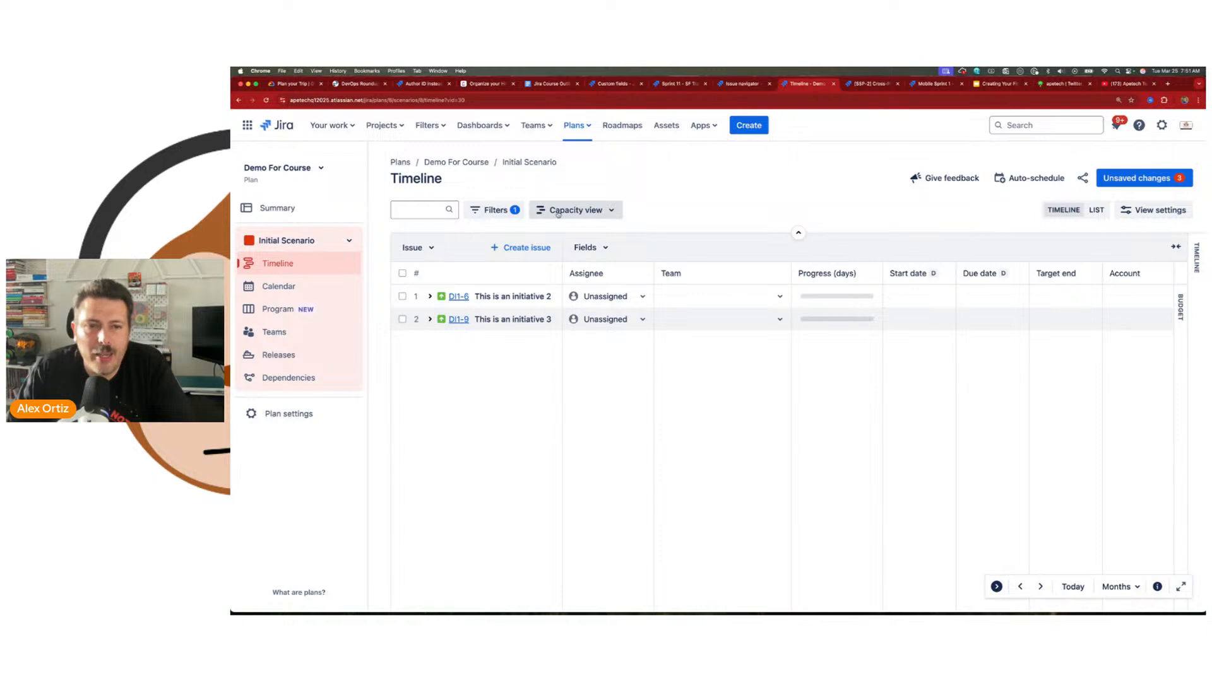
Step: Switch to the Creating Your First Plan presentation in Google Slides and select the Udemy course link on the Exclusive Offer slide
click(995, 83)
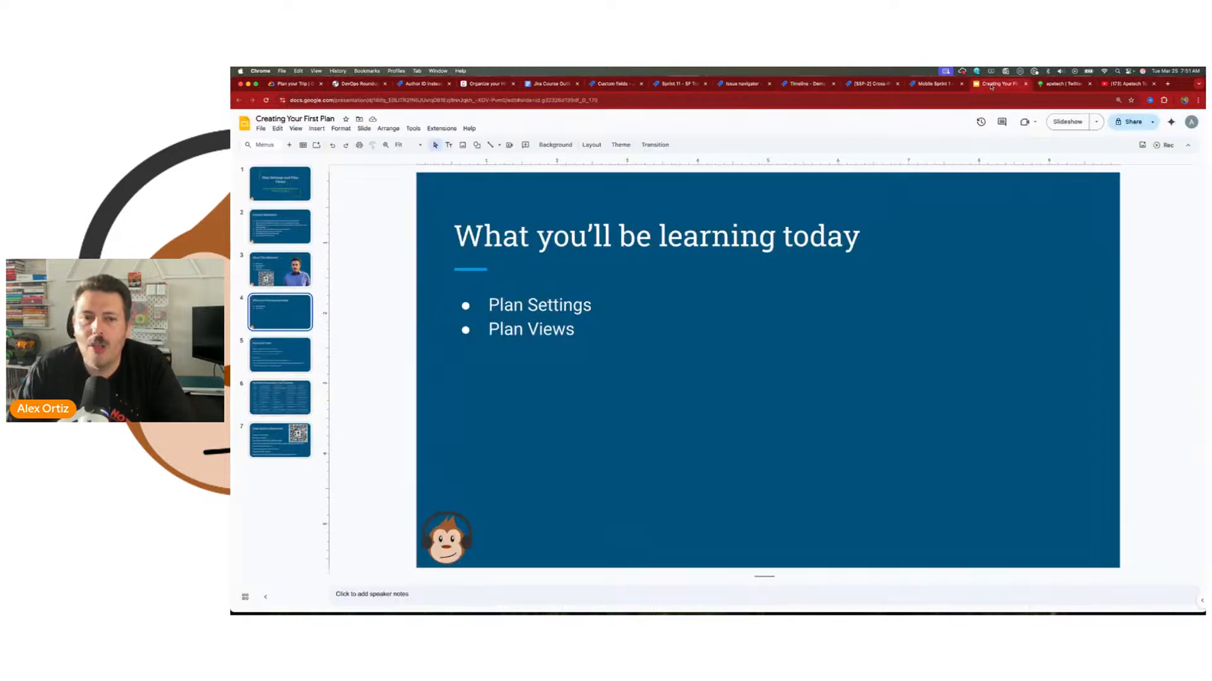
key(Down)
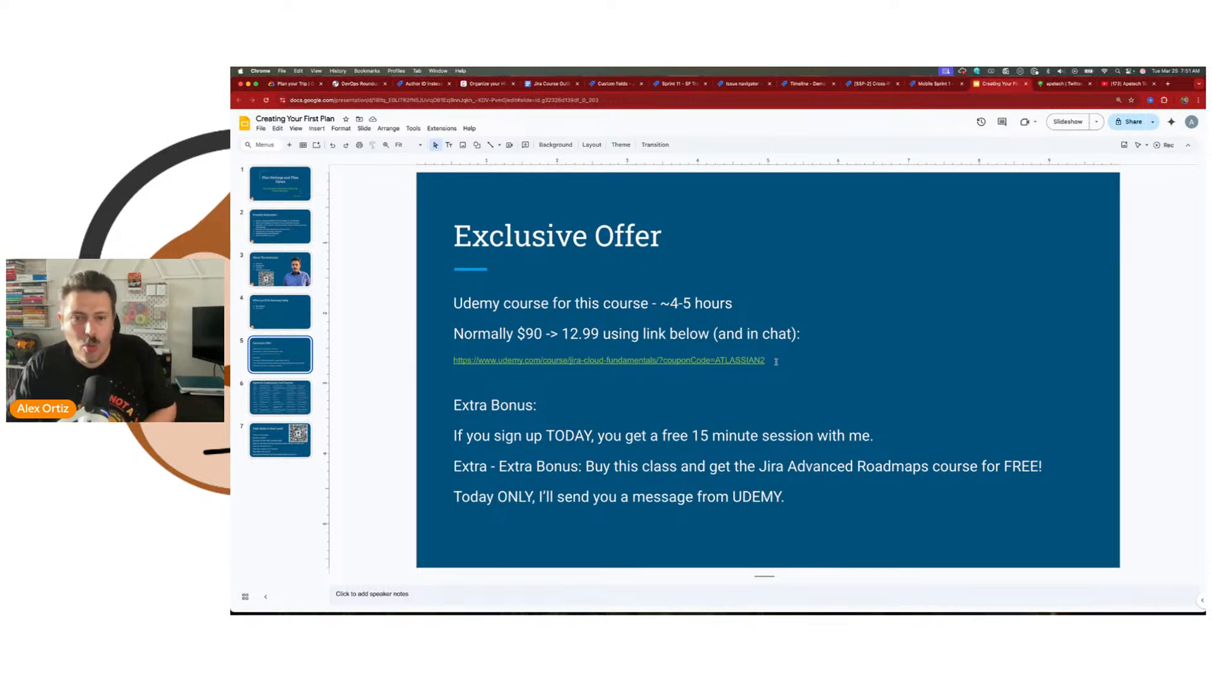
drag(775, 361, 451, 359)
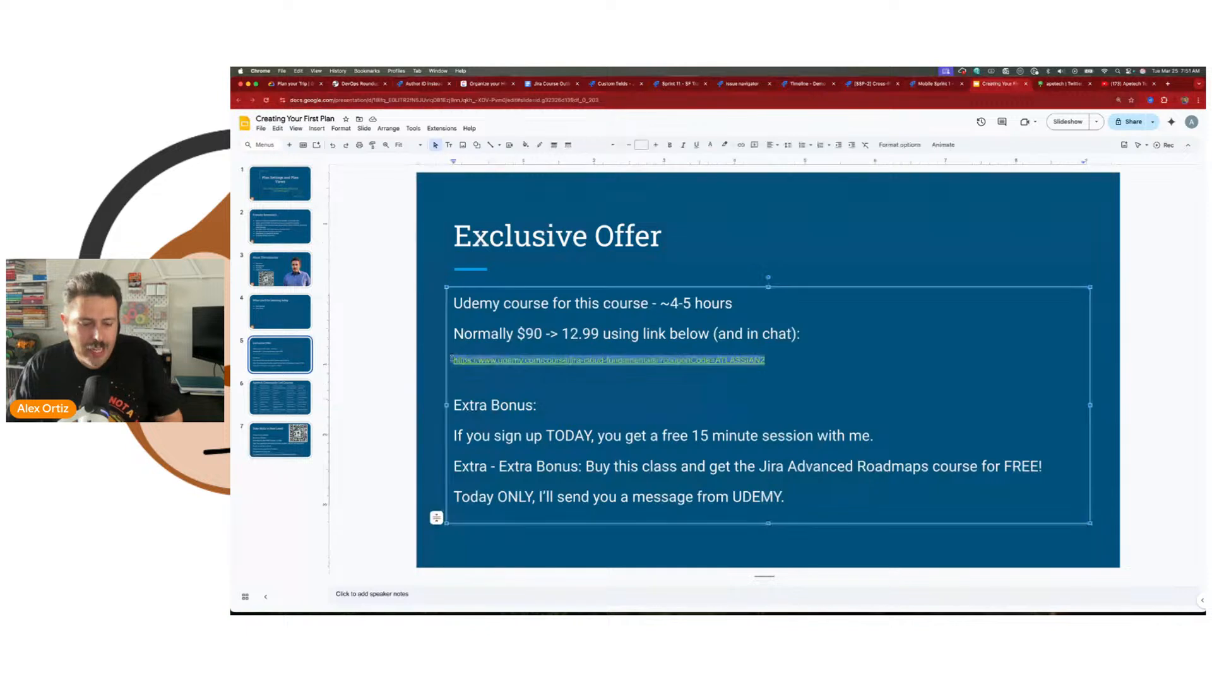